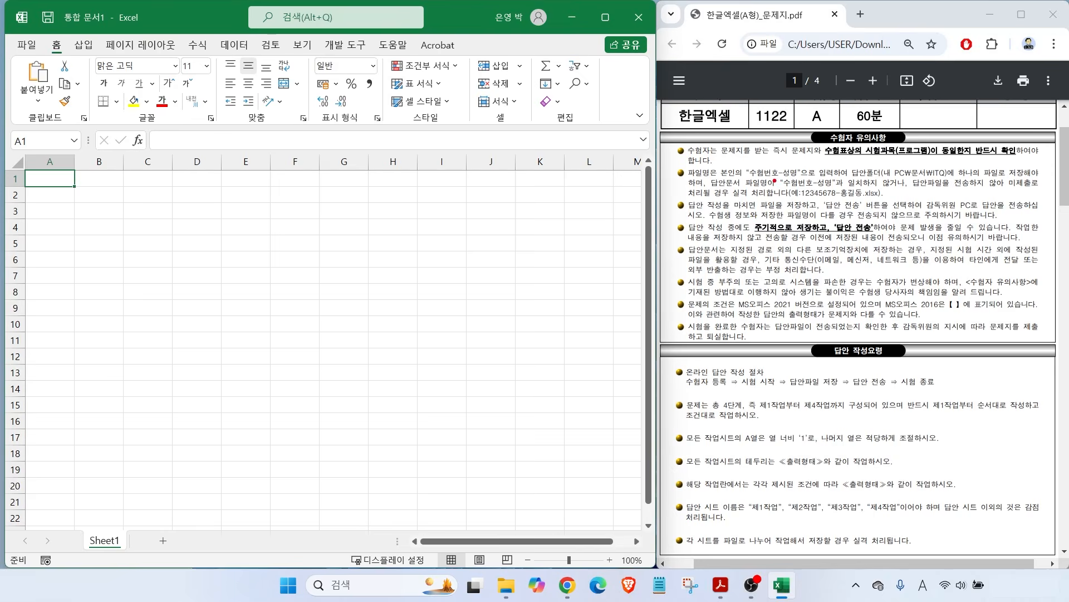
Step: Mark the exam's file-saving rules: 수험번호-성명 file name, ITQ folder, and the submit reminder
drag(741, 161, 802, 180)
drag(881, 161, 953, 180)
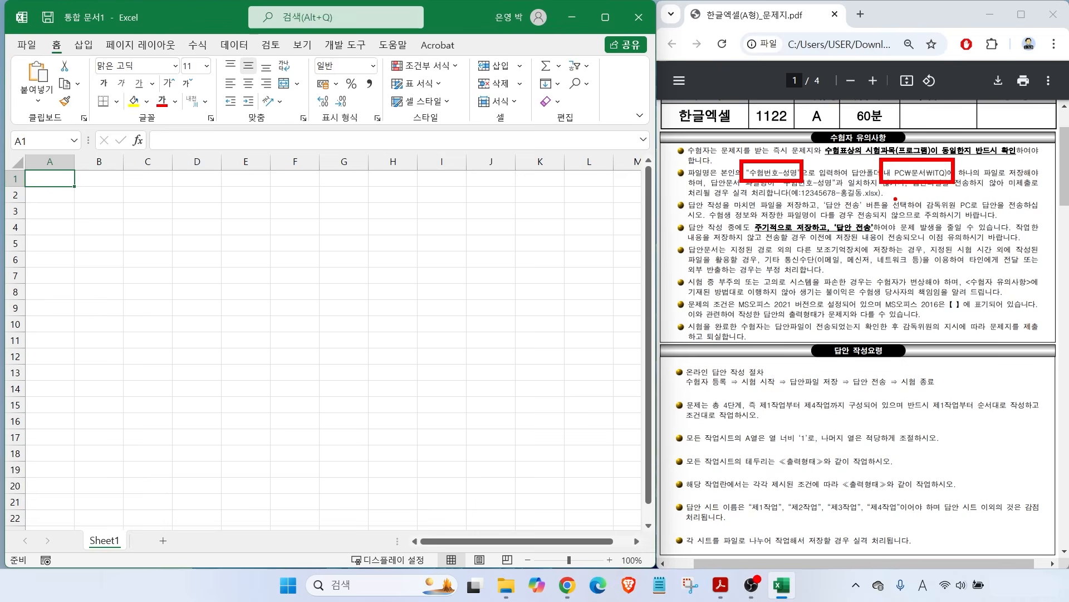
drag(788, 200, 873, 199)
mouse_move(918, 166)
mouse_down()
mouse_move(941, 140)
mouse_move(947, 151)
mouse_move(934, 165)
mouse_up()
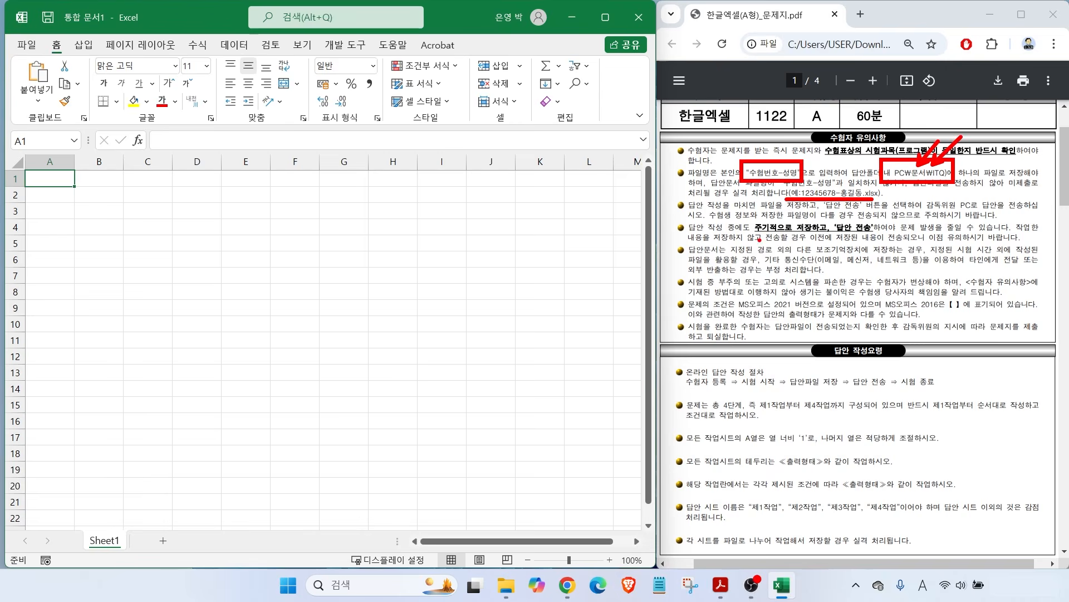
mouse_move(752, 234)
mouse_down()
mouse_move(863, 235)
mouse_move(876, 217)
mouse_move(881, 234)
mouse_up()
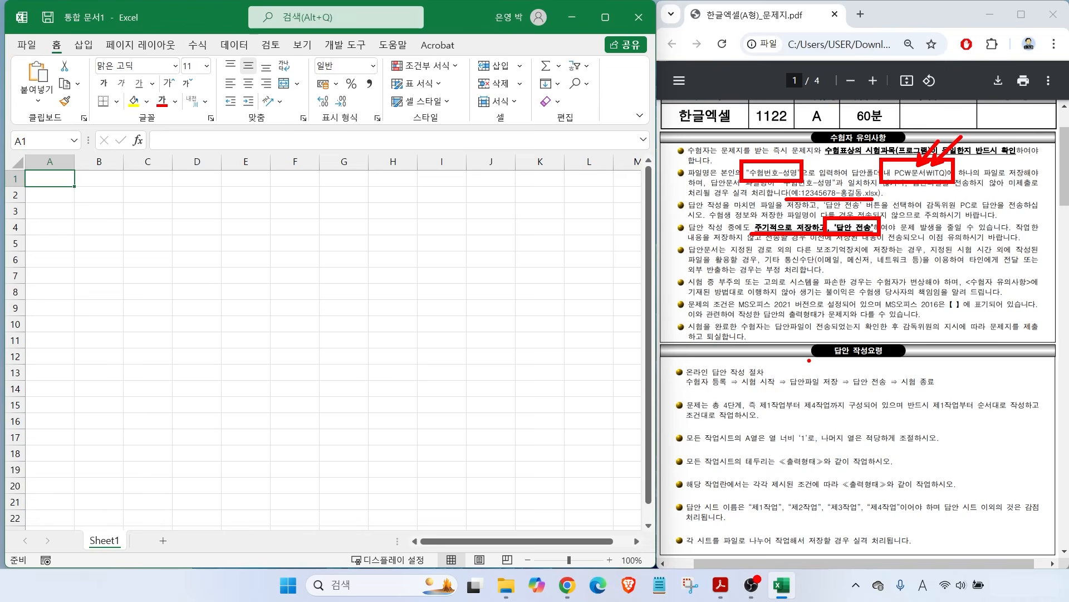
Step: Mark the task rules: four tasks in order, column A width 1, matching borders, sheet name 제1작업
mouse_move(700, 413)
mouse_down()
mouse_move(790, 412)
mouse_move(753, 396)
mouse_move(839, 410)
mouse_move(800, 394)
mouse_up()
drag(959, 413, 1039, 414)
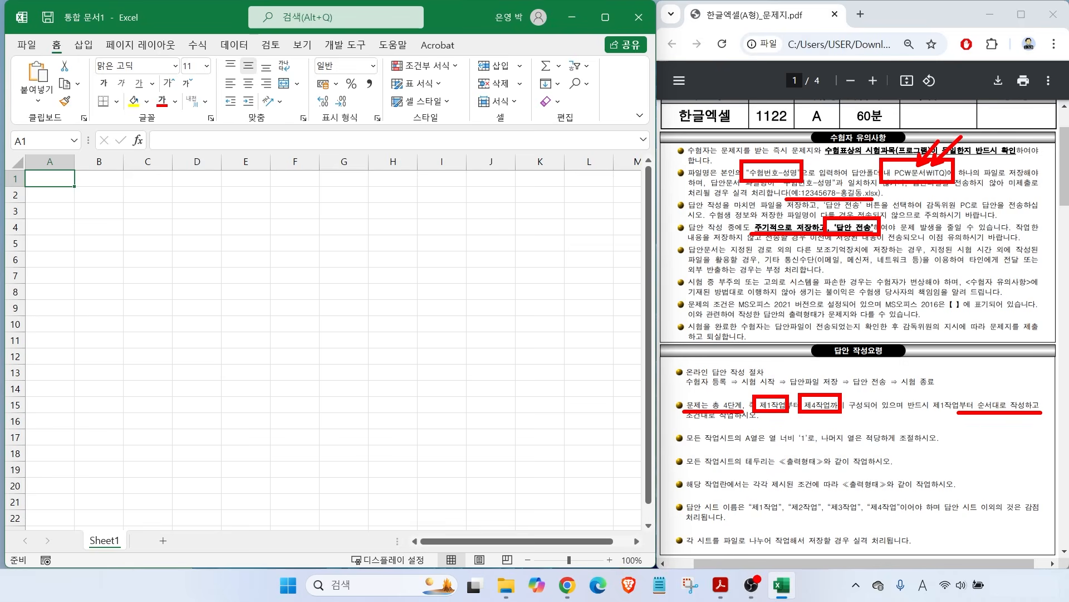
mouse_move(733, 444)
mouse_down()
mouse_move(778, 443)
mouse_move(807, 424)
mouse_up()
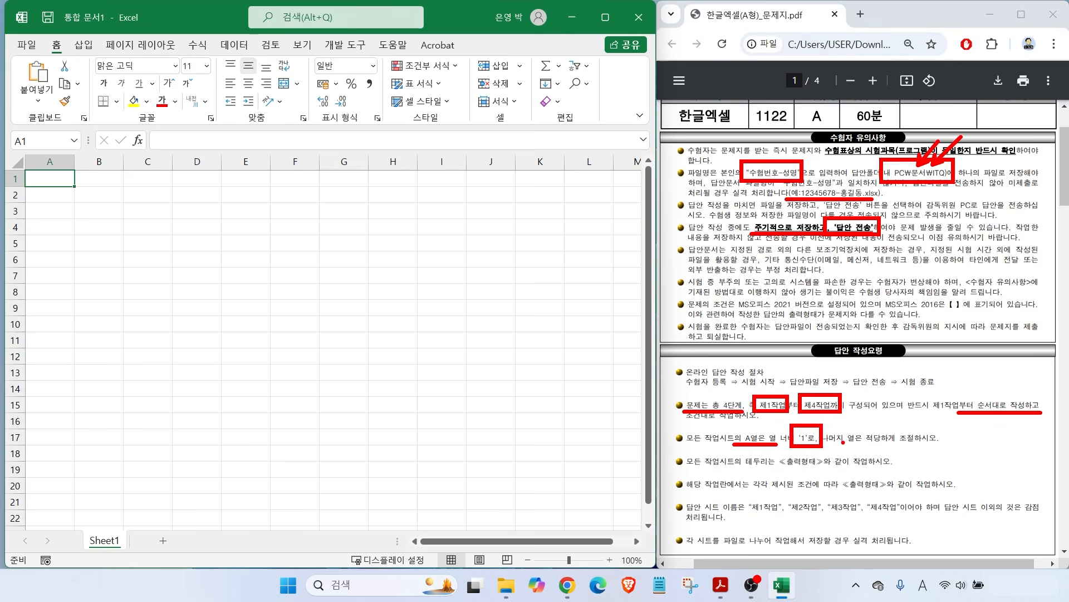
drag(839, 443, 925, 442)
drag(742, 467, 879, 468)
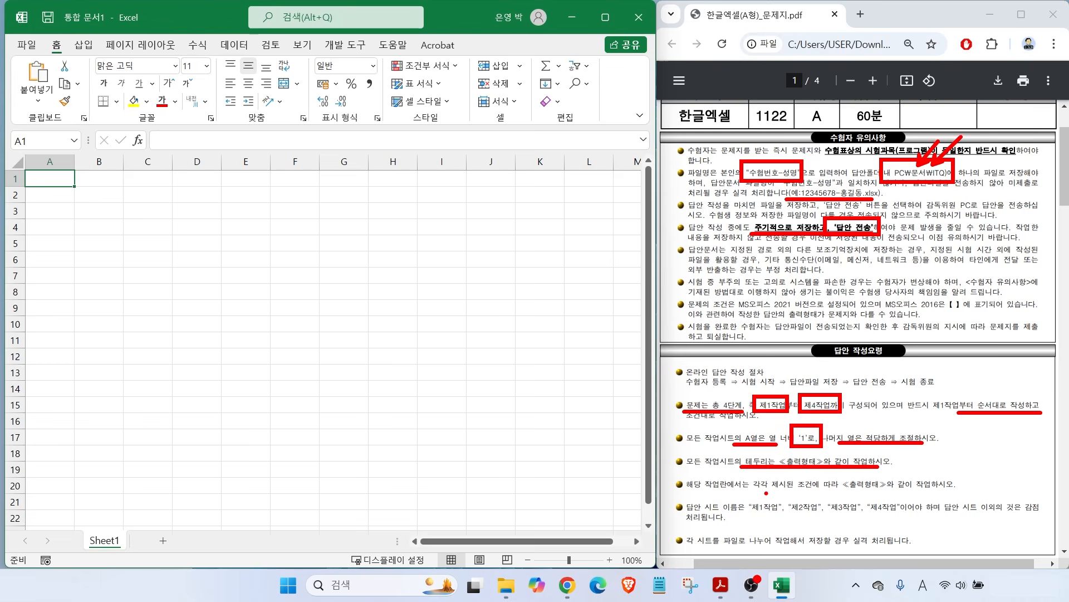
mouse_move(751, 501)
mouse_down()
mouse_move(740, 504)
mouse_move(783, 518)
mouse_move(752, 496)
mouse_move(835, 495)
mouse_move(827, 497)
mouse_move(866, 509)
mouse_move(902, 501)
mouse_move(901, 518)
mouse_up()
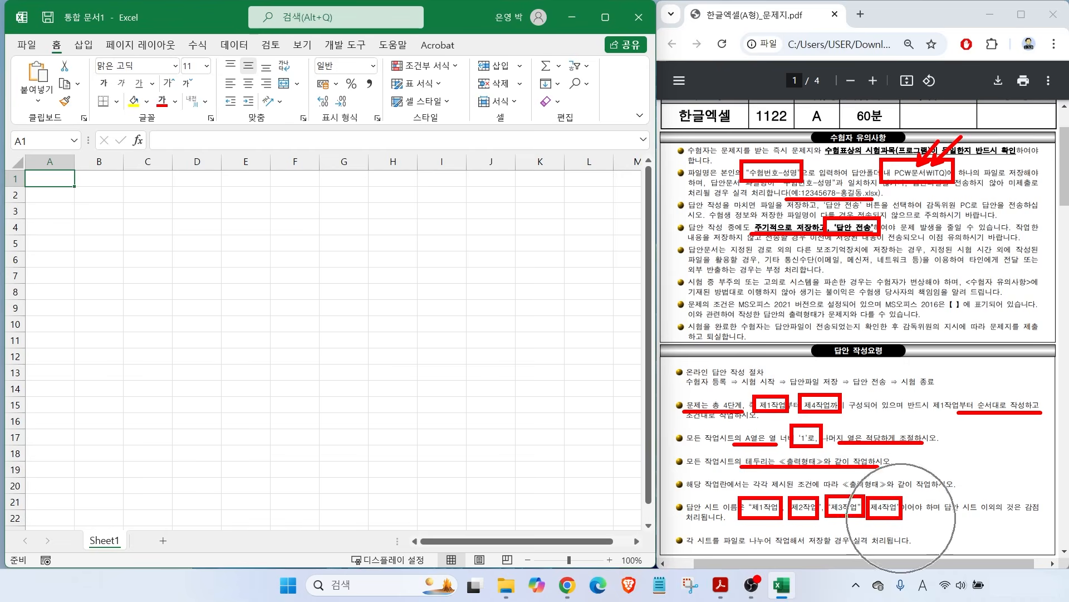
drag(938, 515, 1047, 514)
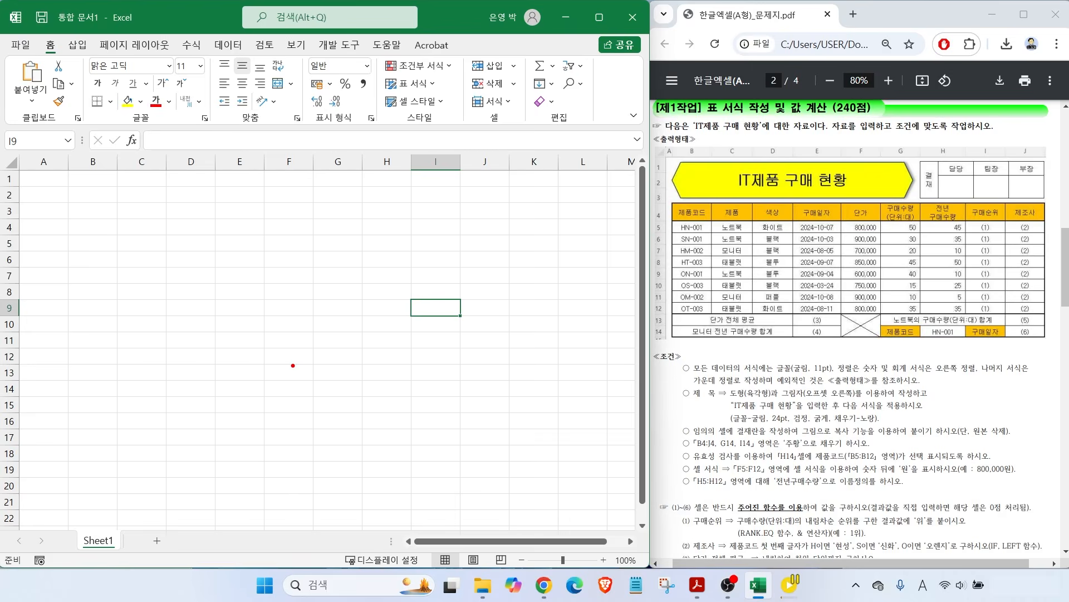
Step: Rename Sheet1 to 제1작업
click(102, 545)
double_click(101, 542)
key(Hangul)
text(제1작업)
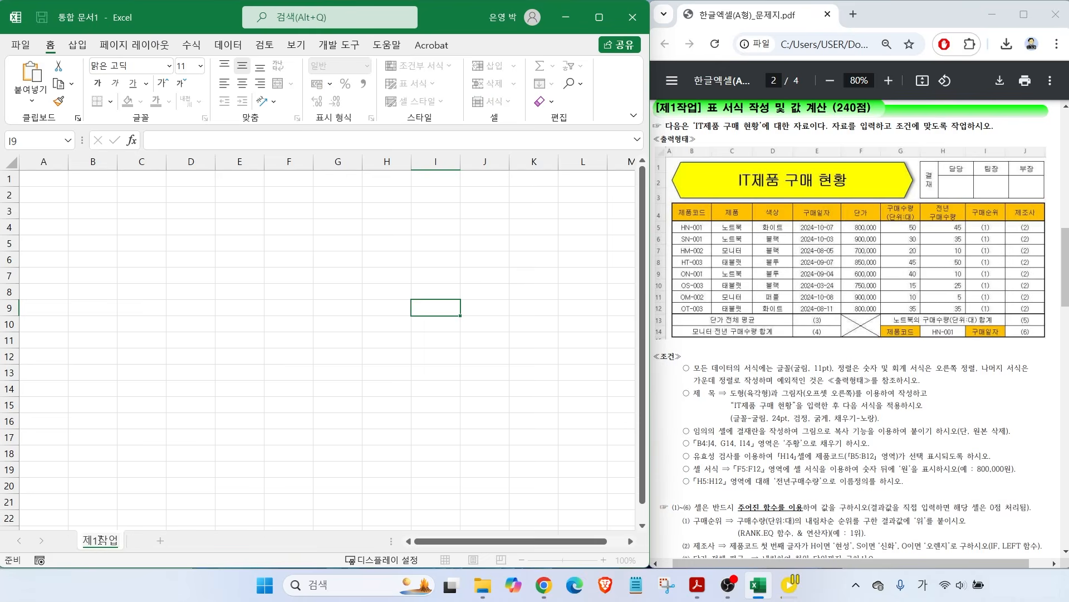
key(Return)
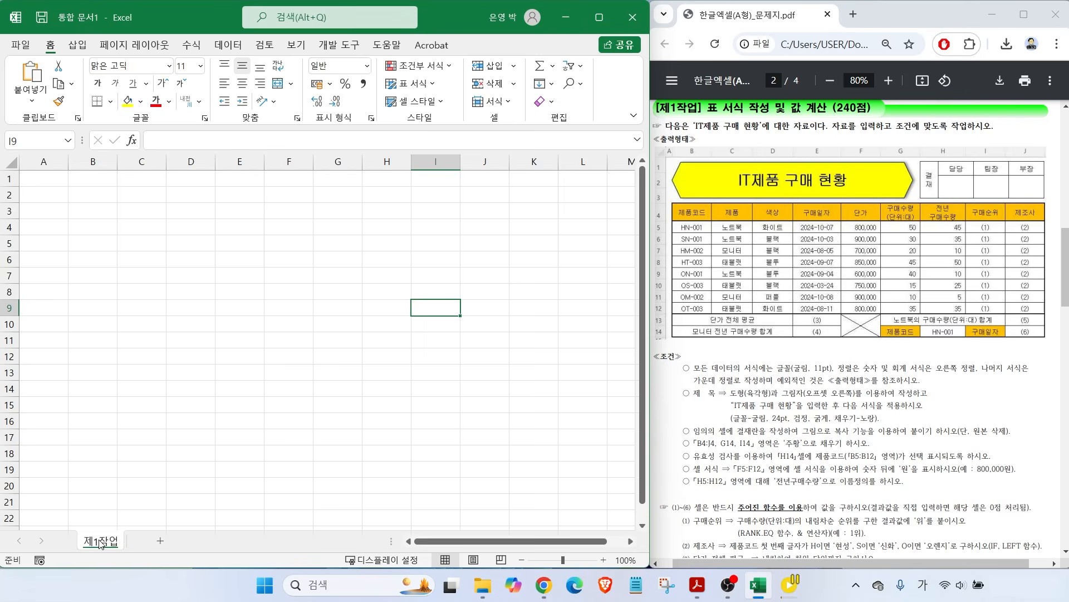
Step: Add two more sheets named 제2작업 and 제3작업, then return to 제1작업
click(160, 541)
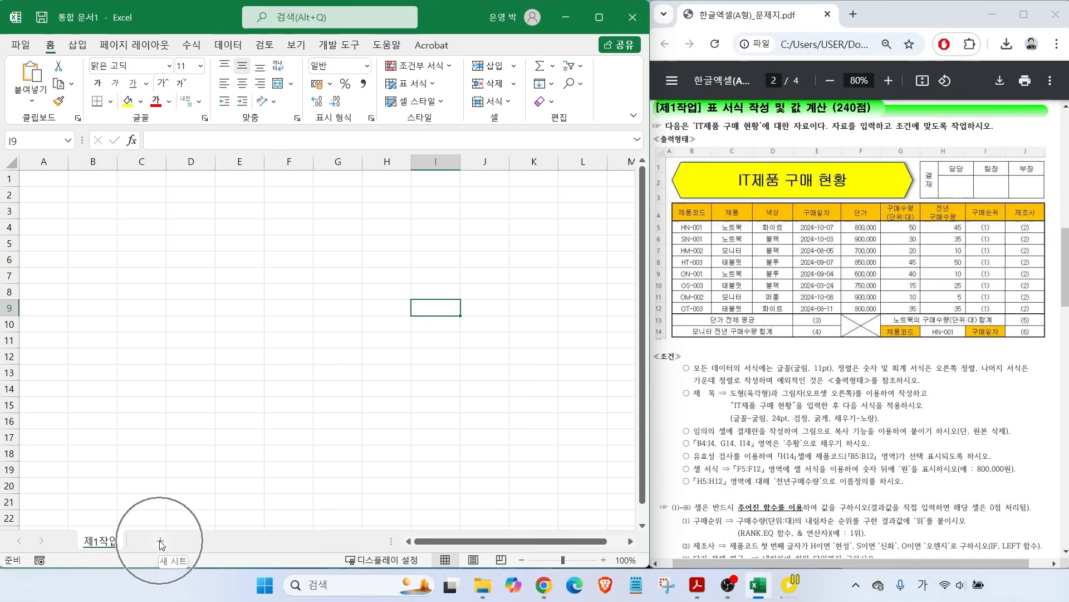
double_click(156, 542)
text(제2작업)
key(Return)
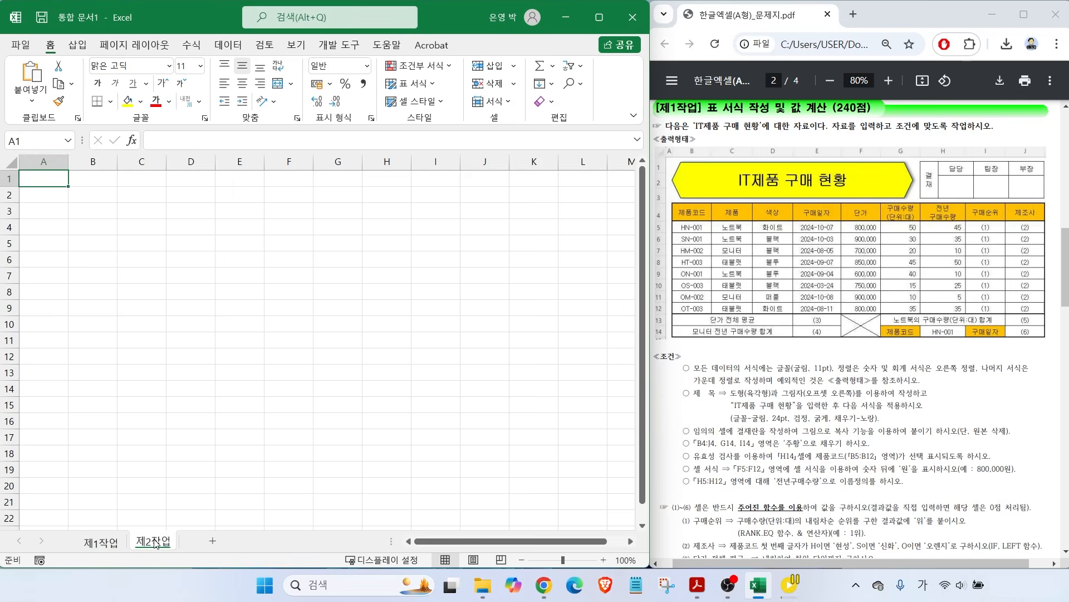
click(213, 543)
double_click(194, 539)
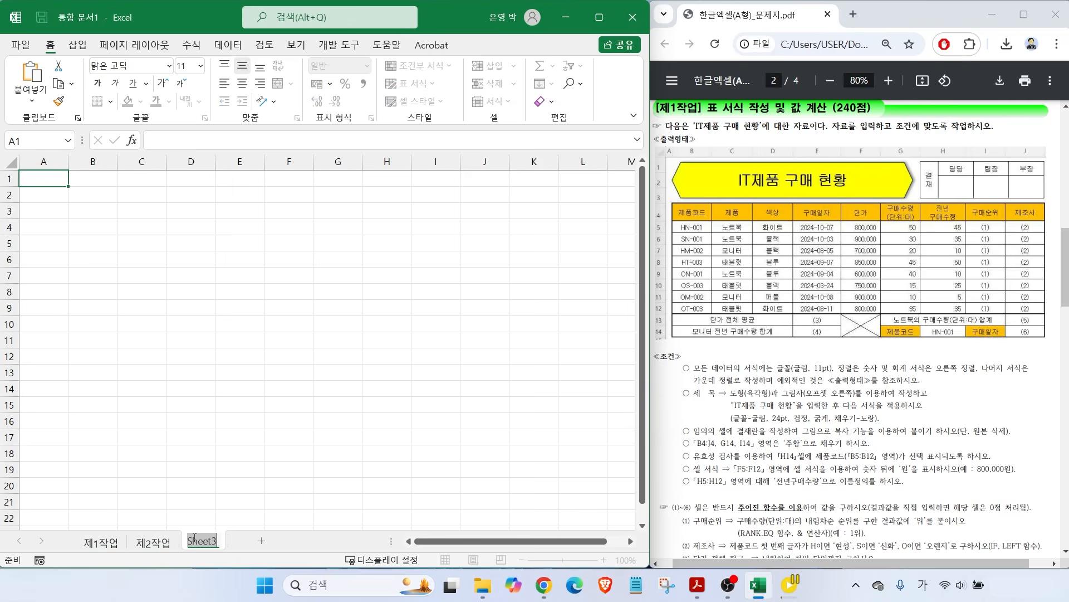
text(제3작업)
key(Return)
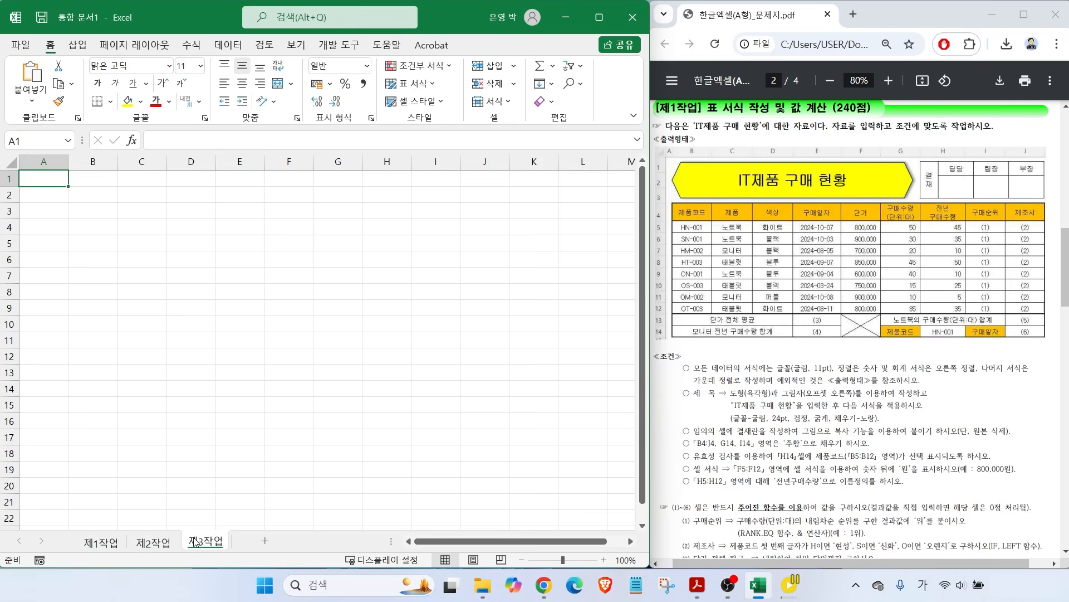
click(154, 544)
click(102, 546)
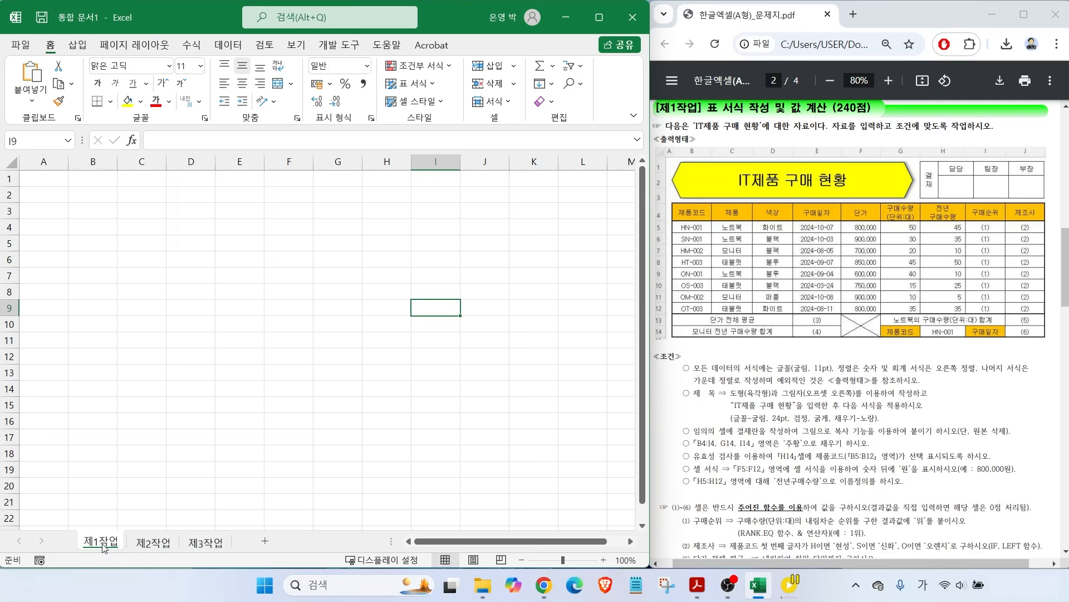
Step: Set column A width to 1 on the 제1작업 and 제2작업 sheets
right_click(48, 165)
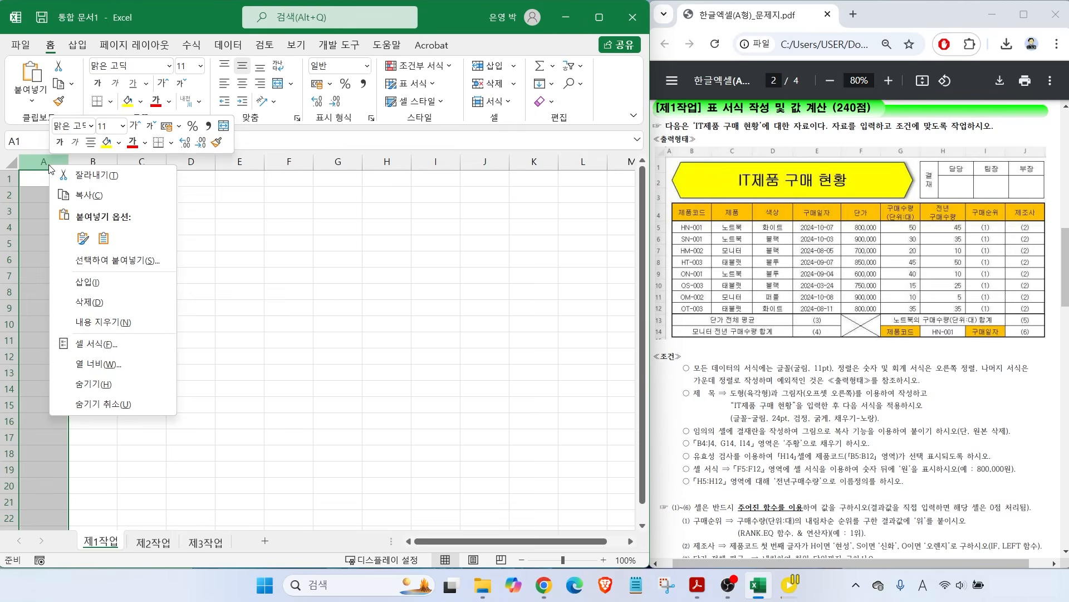
click(90, 364)
text(1)
key(Return)
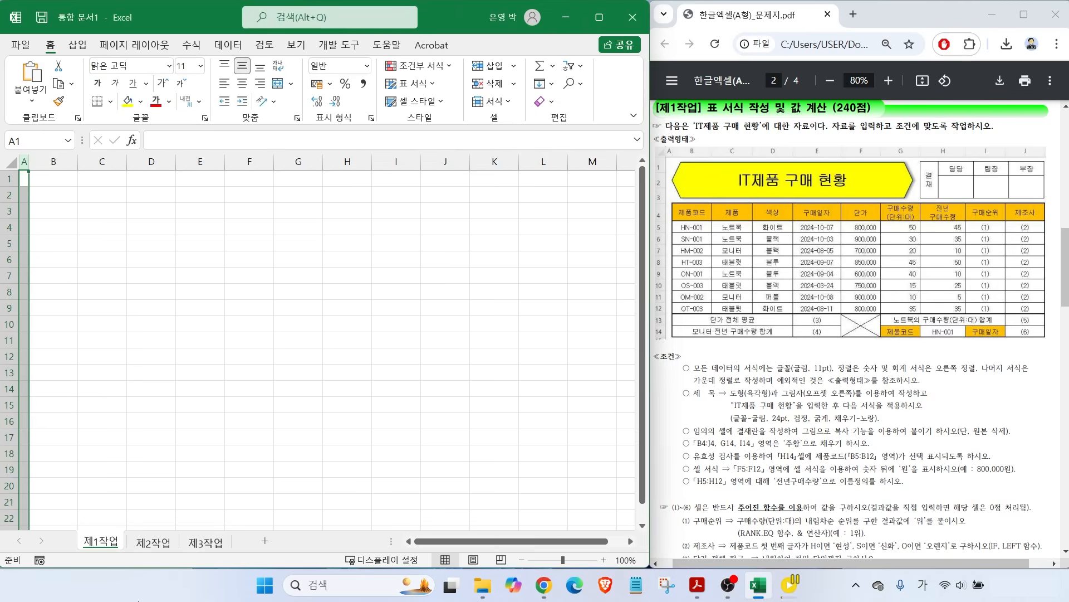
click(151, 541)
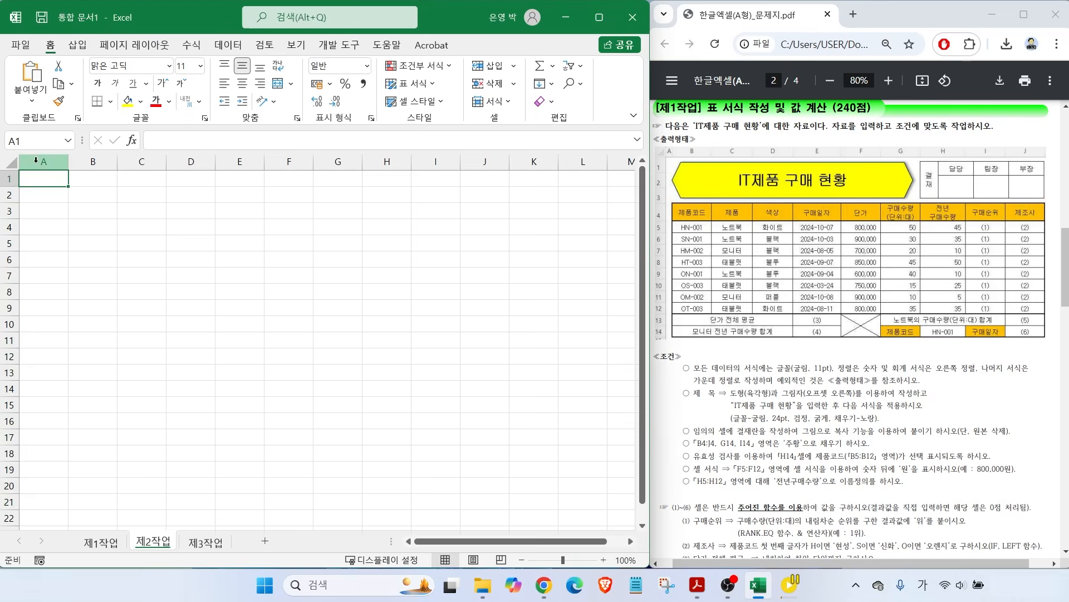
right_click(38, 166)
click(86, 362)
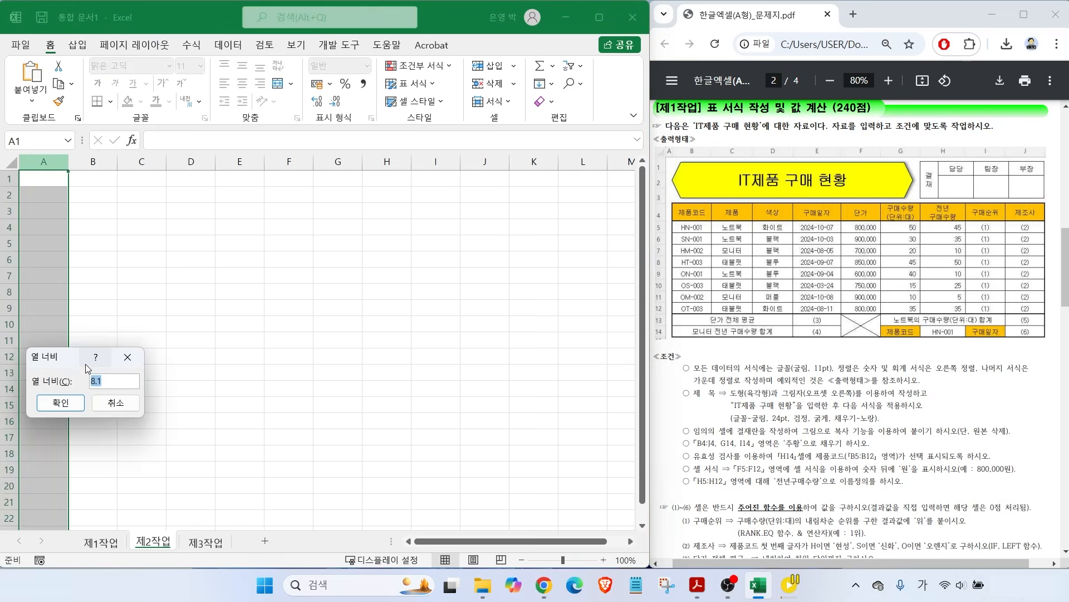
text(1)
key(Return)
Step: Set column A width to 1 on 제3작업, then go back to 제1작업
click(205, 541)
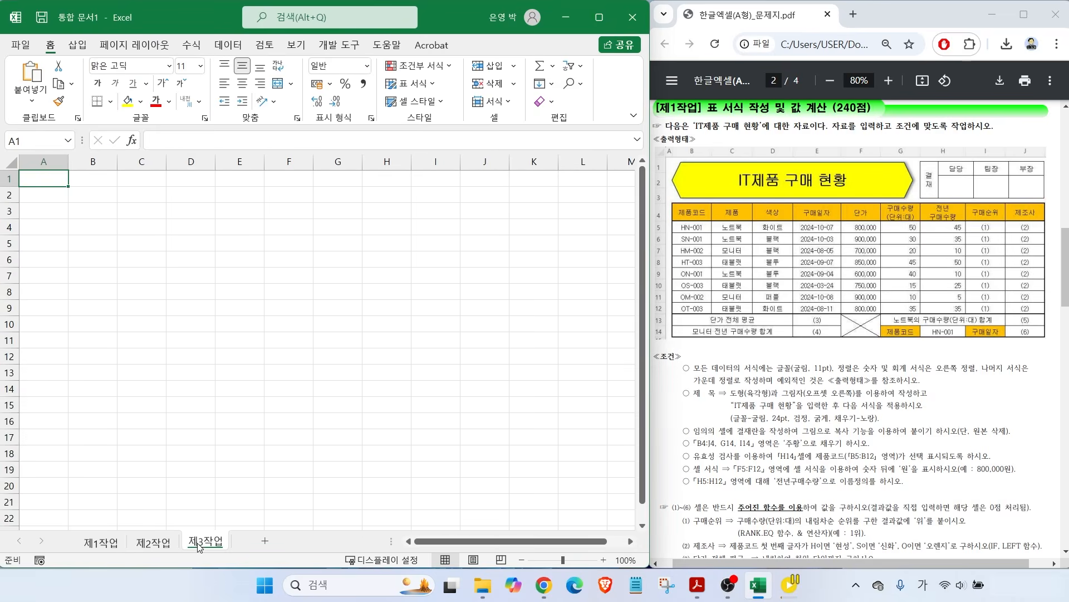
right_click(44, 161)
click(85, 357)
text(1)
key(Return)
click(99, 542)
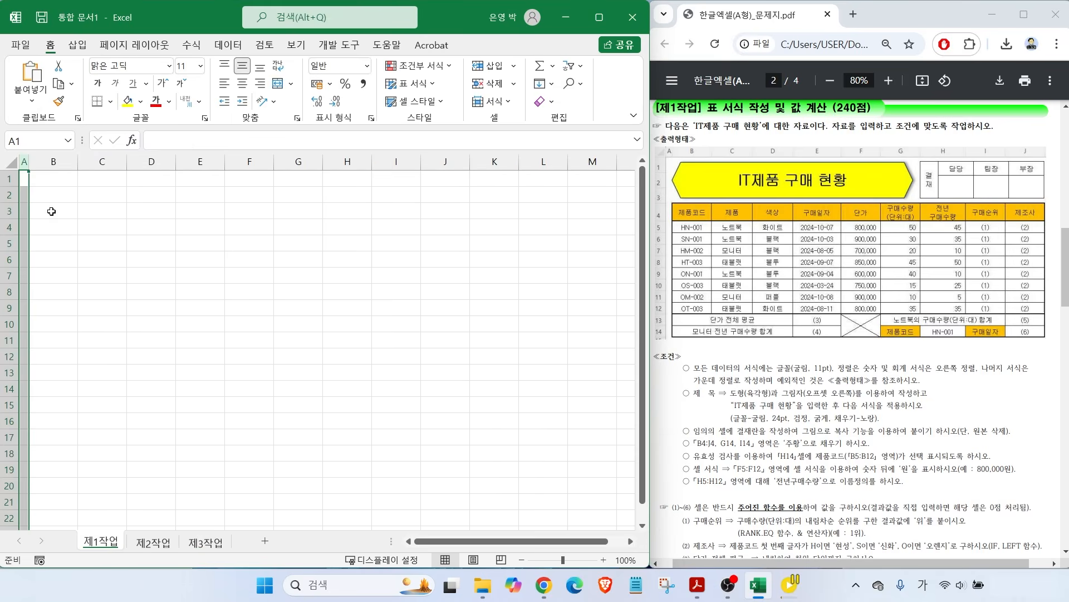
Step: Enter the 제품코드 header in B4 and codes HN-001 through OT-003 below it
drag(693, 140, 692, 243)
drag(640, 214, 727, 222)
key(Escape)
click(45, 232)
text(ㅈㅔ품코드)
key(Return)
text(HN-001)
key(Return)
text(SN-001)
key(Return)
text(HM-002)
key(Return)
text(HT-003)
key(Return)
text(ON-001)
key(Return)
text(OS)
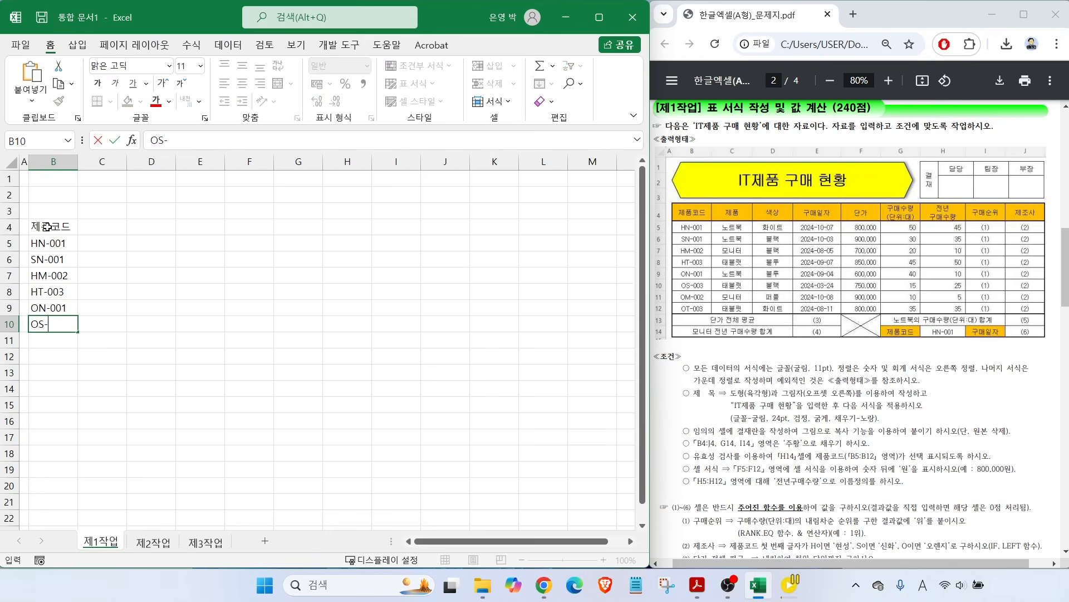
text(-003)
key(Return)
text(OM-002)
key(Return)
text(OT-003)
key(ctrl+Return)
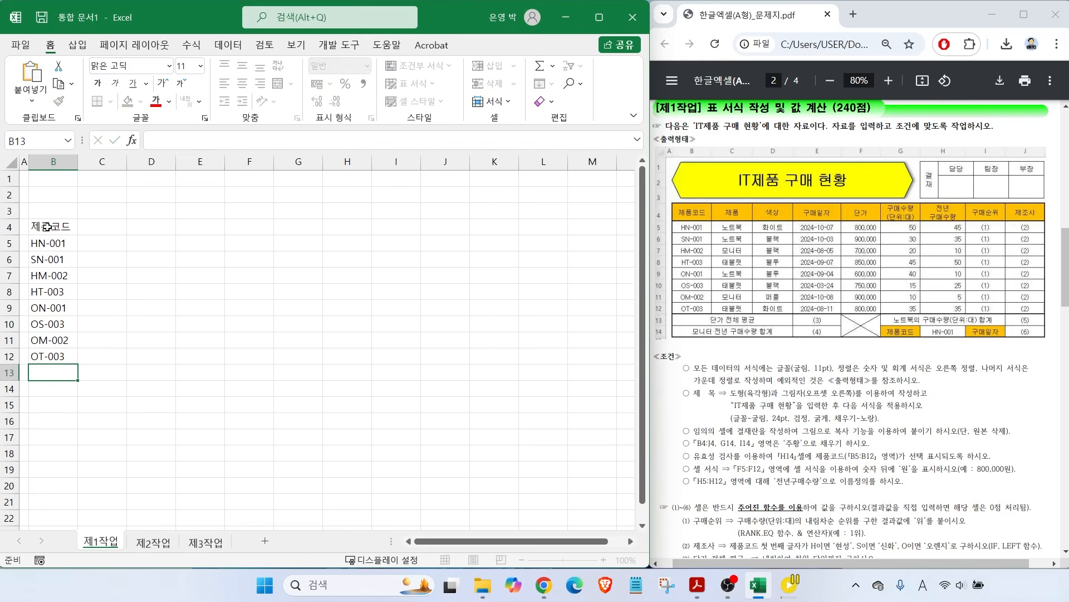
Step: Enter the 제품 header in C4 and products 노트북, 모니터, 태블릿 down column C
click(110, 225)
text(제품)
key(Return)
text(노트북)
key(Return)
text(노트북 모니터 태블릿 노트북 태블릿 모니터 태블릿)
Step: Enter the 색상 header in D4 and colours 화이트, 블랙, 블루, 퍼플 for each product
key(Return)
click(136, 225)
text(색상)
key(Return)
text(화이트)
key(Return)
text(ㅂㄹㄹ)
key(BackSpace)
key(BackSpace)
key(BackSpace)
text(블랙)
key(Return)
text(브)
key(Return)
text(블루)
key(Left)
key(Up)
text(블랙)
key(Return)
key(Return)
text(블루)
key(Return)
text(블랙)
Step: Enter the 구매일자 header in E4 and purchase dates from 2024-10-03 to 2024-08-11
key(Return)
text(퍼플)
key(Return)
text(화이트)
key(Return)
click(194, 225)
text(구매일자)
key(Return)
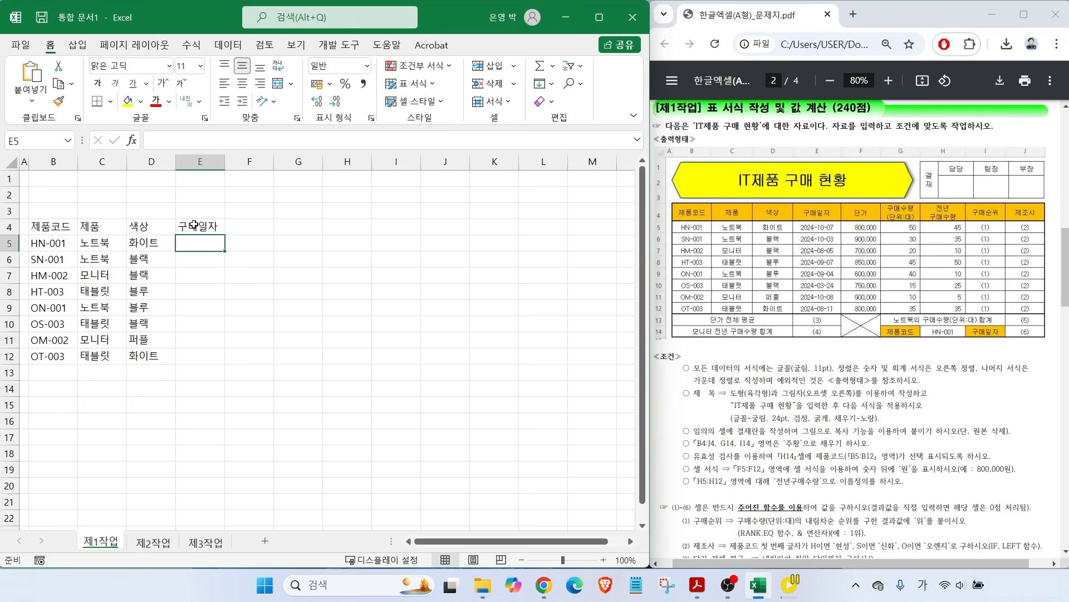
text(2024-10-73)
key(Return)
text(2024-10-03)
key(Return)
text(2024-08-05)
key(Return)
text(2024-09-07)
key(Return)
text(2024-9-4)
key(Return)
text(2024-0)
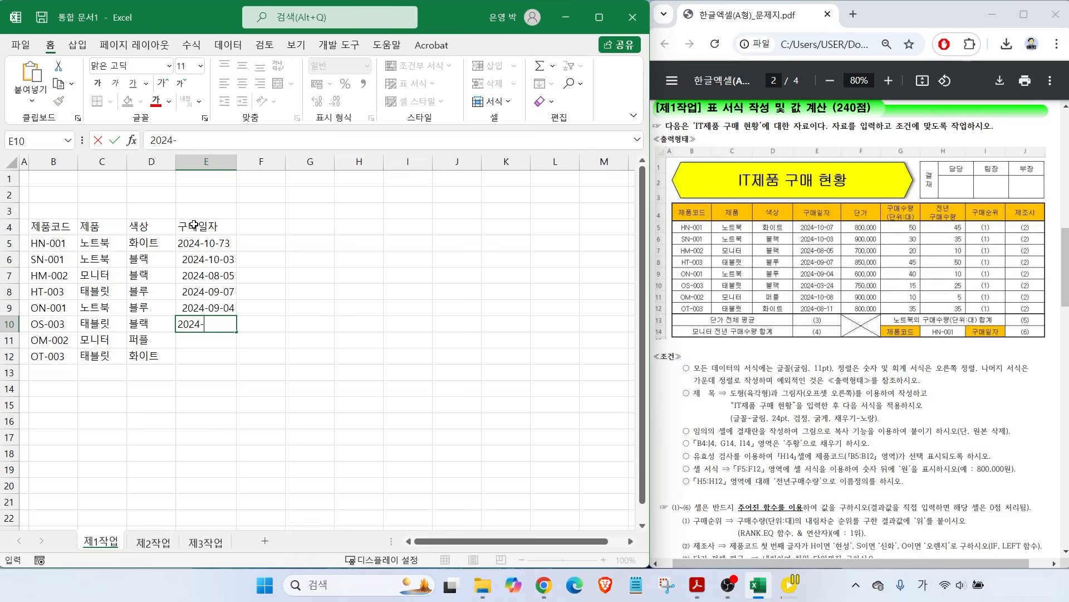
text(3-24)
key(Return)
text(2024-10-8)
Step: Enter the 단가 header in F4 and prices 800000, 900000, 700000, 850000, 600000, 750000, 900000, 800000
key(Return)
text(2024-08-11)
click(253, 226)
text(단가)
key(Return)
text(800000)
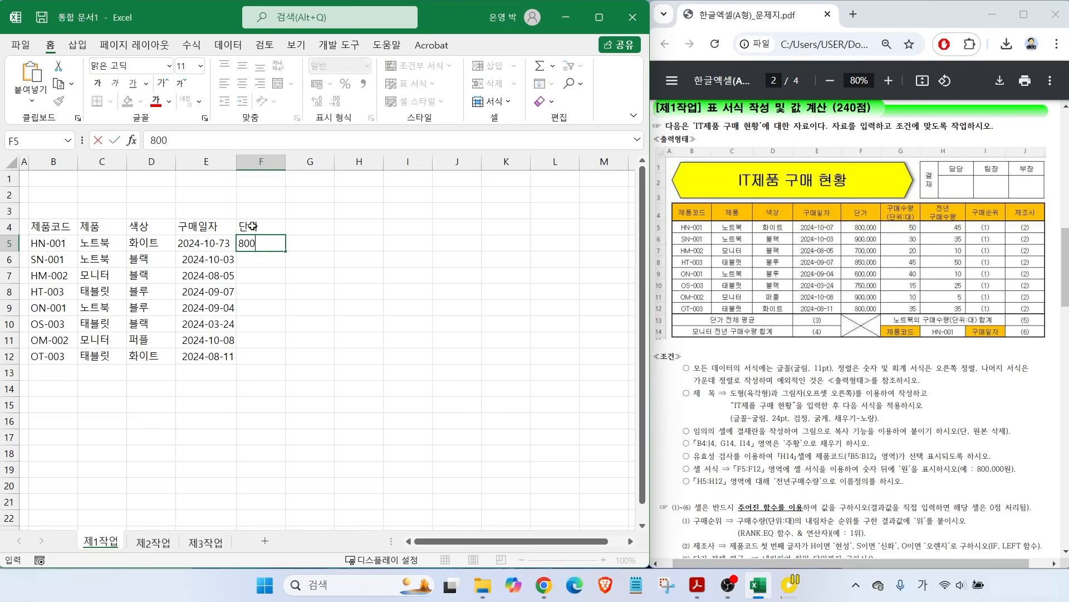
key(Return)
text(900000)
key(Return)
text(700000)
key(Return)
text(850000)
key(Return)
text(600000 750000)
key(Return)
text(900000)
key(Return)
text(800000)
Step: Enter the two-line 구매수량 (단위:대) header in G4 and quantities 50, 30, 20, 45, 40, 15, 10, 35
click(310, 226)
text(구매술량)
key(alt+Return)
text((단위:대))
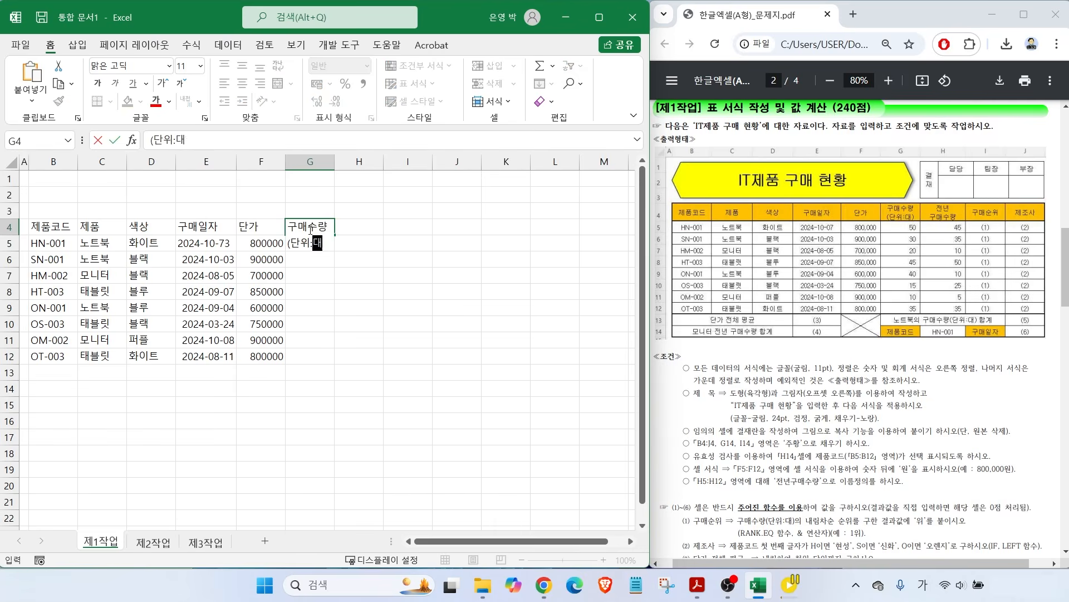
key(Return)
text(50 30 20 45 40 15 10 35)
key(Return)
Step: Enter the 전년 구매수량 header in H4 and previous-year quantities, correcting H11 to 5
click(365, 232)
text(전년 )
text(구매수량)
key(Return)
text(45)
key(Return)
text(35 10 50 10 25 35)
key(Return)
text(35)
key(Return)
key(Up)
key(Up)
text(5)
key(Return)
Step: Add the 구매순위 and 제조사 headers in I4 and J4
click(402, 241)
text(구매순위)
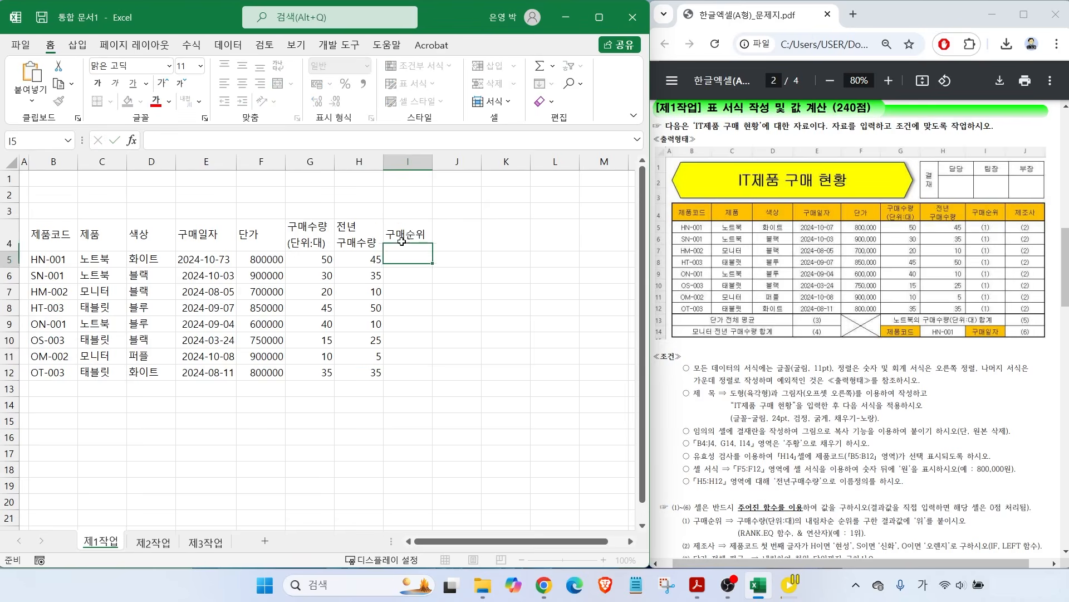
key(Right)
text(제조사)
key(Return)
Step: Widen columns B through J to fit their entries, fixing E5 to 2024-10-07
drag(127, 165, 154, 167)
drag(78, 163, 96, 162)
drag(280, 162, 304, 163)
click(248, 259)
text(2024-10-07)
key(Return)
drag(352, 162, 371, 163)
drag(420, 163, 437, 162)
drag(477, 163, 632, 162)
Step: Add labels 단가 전체 평균, 모니터 전년 구매수량 합계, 노트북의 구매수량(단위:대) 합계, 제품코드, 구매일자 in rows 13–14
click(62, 388)
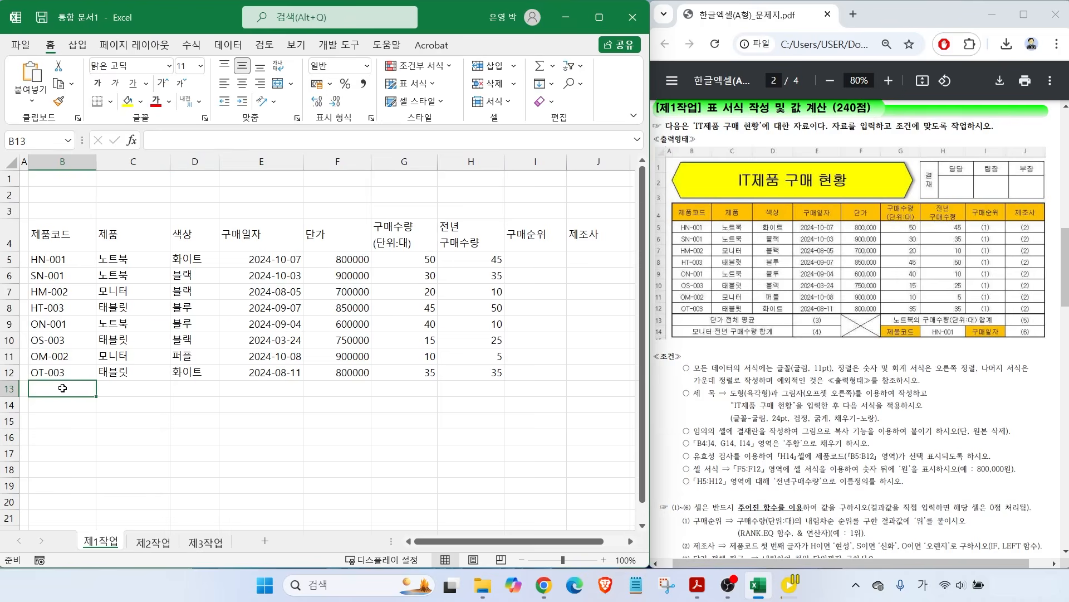
text(단가 전체 평균)
key(Return)
text(모니터 전년 구매수랴량 합계)
key(Return)
click(344, 391)
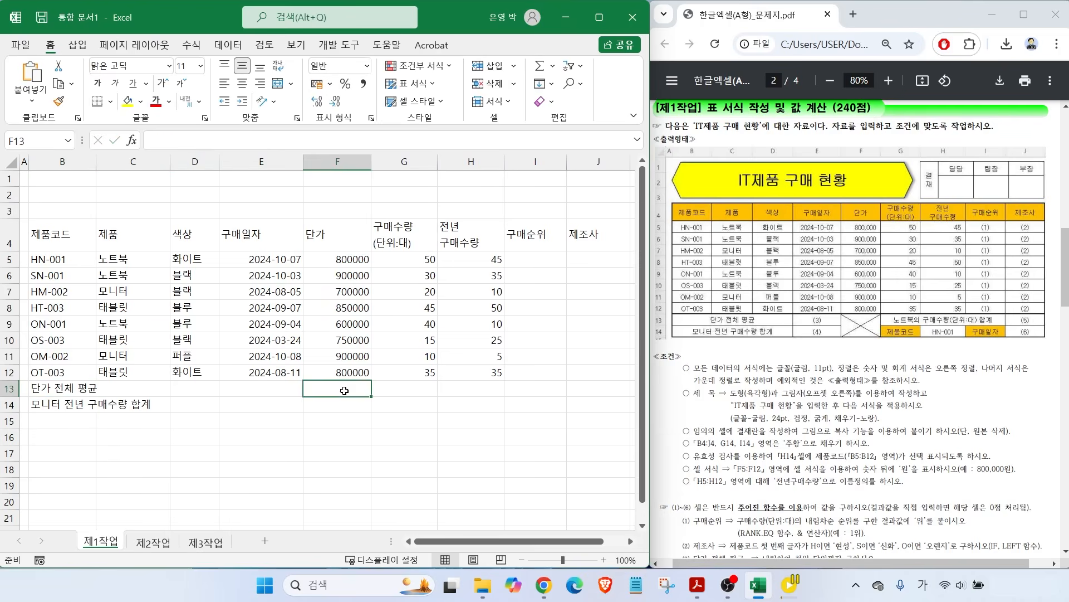
key(Tab)
text(노트북의 구매수량(단위:대) 합계)
key(Return)
text(제품토드)
key(Tab)
key(Tab)
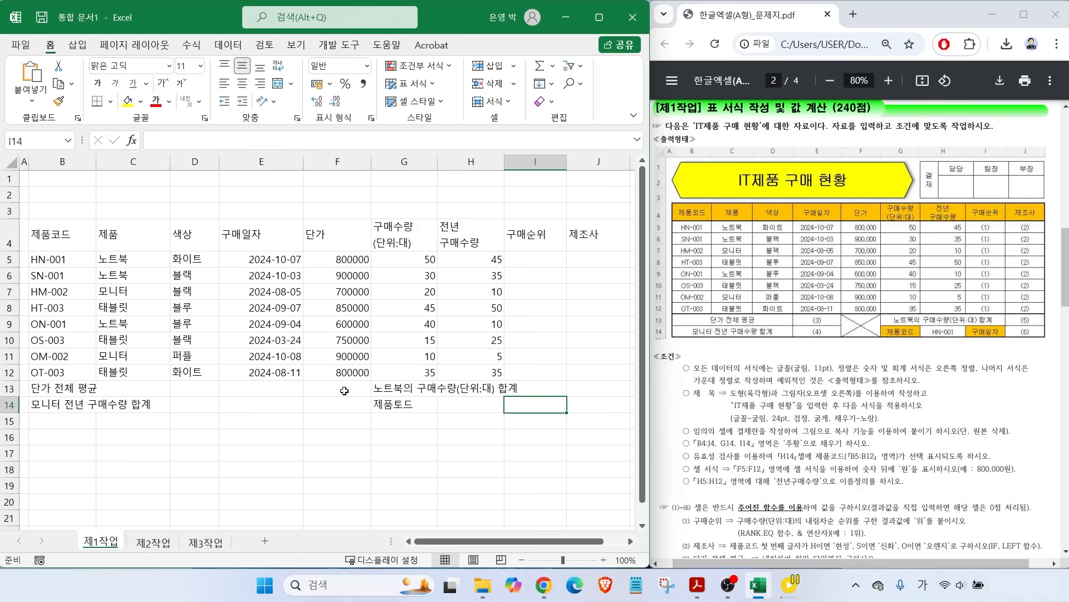
text(구매일자)
click(387, 405)
Step: Give the table B4:J14 all borders and centred text
key(Return)
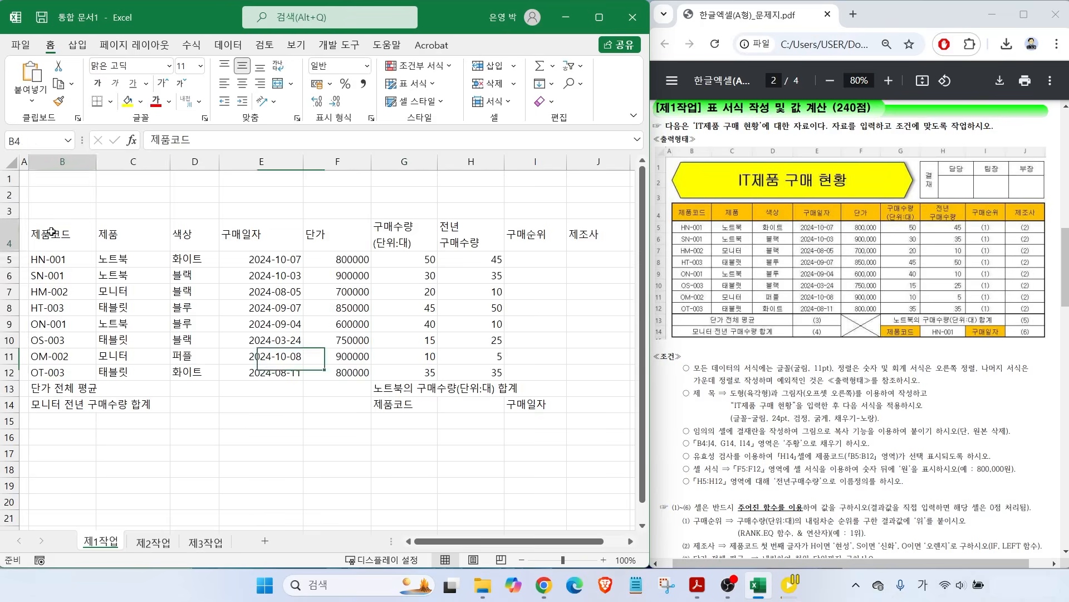
drag(48, 228, 596, 404)
click(110, 102)
click(126, 242)
click(244, 84)
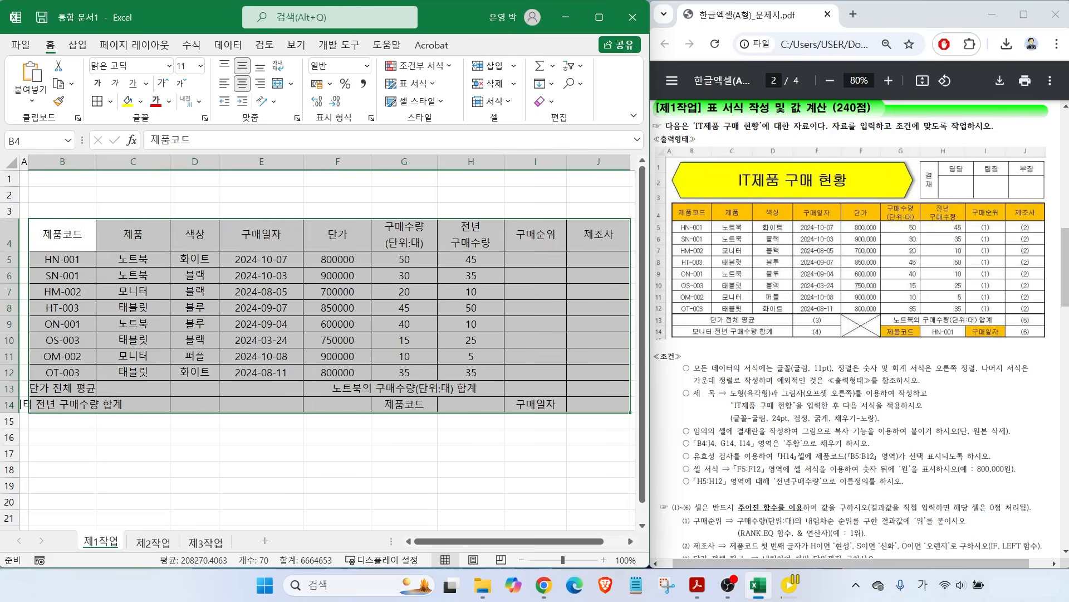
Step: Annotate the on-screen task sheet, marking the formatting and alignment conditions
key(ctrl+2)
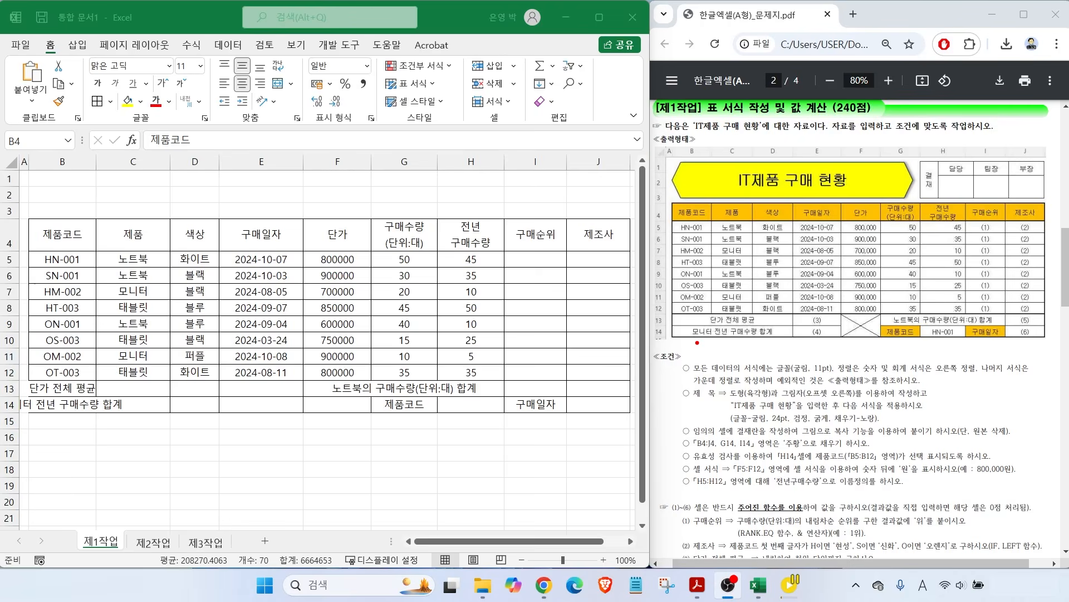
drag(722, 361, 697, 341)
drag(762, 374, 850, 372)
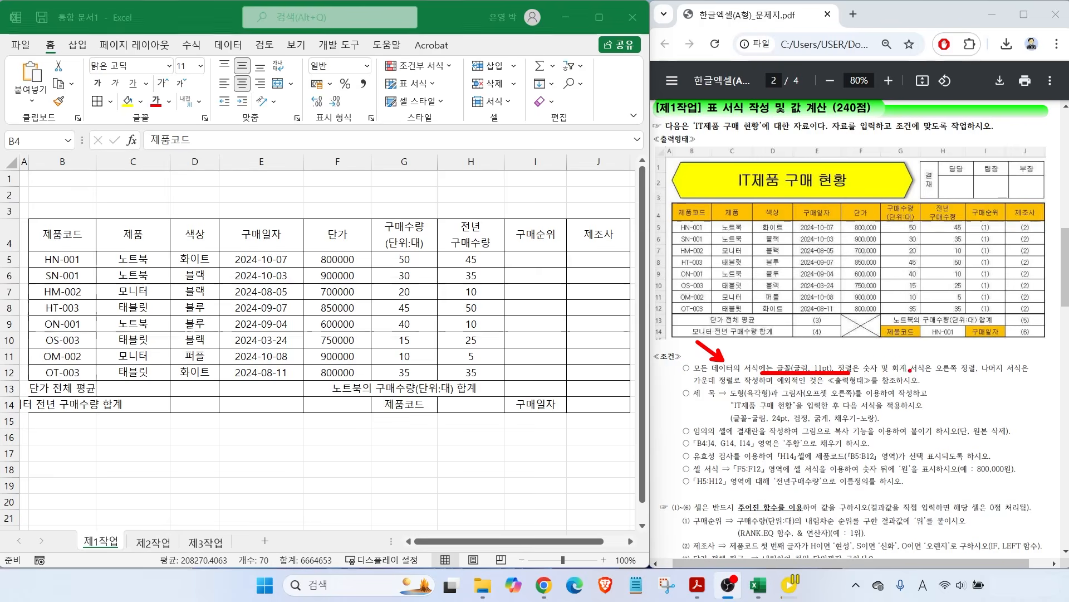
key(Escape)
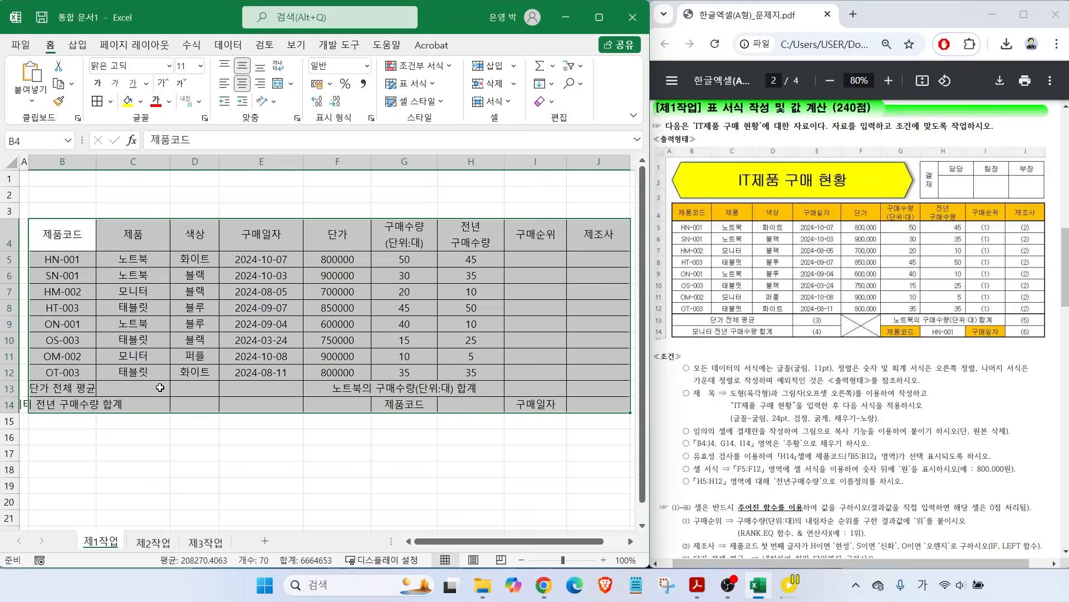
Step: Merge and centre B13:D13, B14:D14, G13:I13 and F13:F14
drag(56, 383, 195, 388)
click(277, 87)
drag(67, 405, 192, 406)
click(278, 86)
drag(410, 388, 524, 389)
click(277, 84)
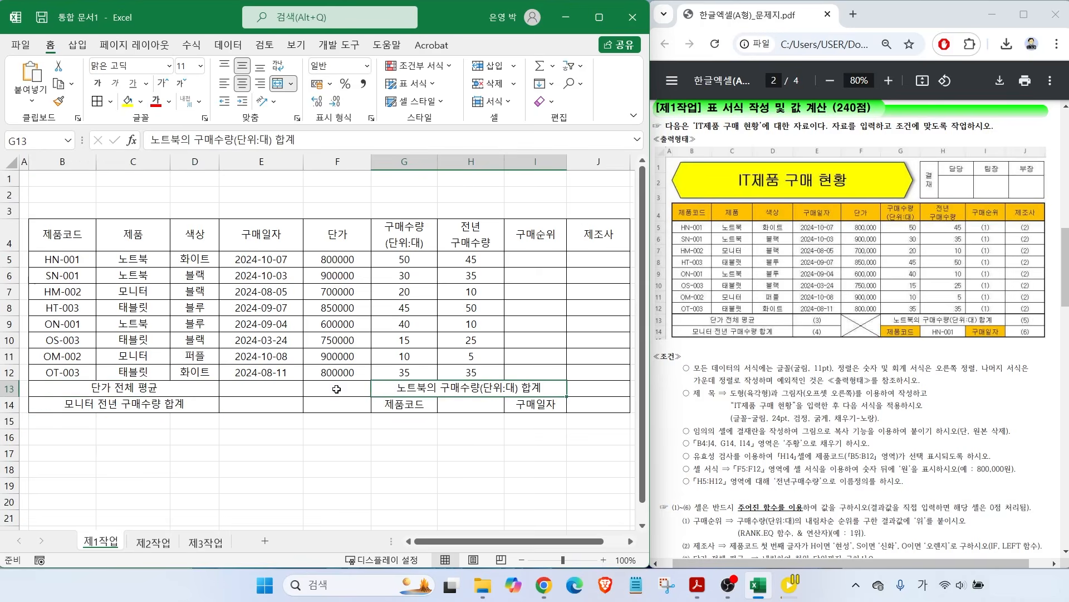
drag(336, 388, 337, 405)
click(277, 83)
Step: Right-align F5:H12 and apply Comma Style to the prices in F5:F12
drag(337, 259, 473, 372)
click(260, 83)
drag(336, 260, 337, 373)
click(363, 84)
drag(299, 452, 314, 452)
click(332, 394)
click(337, 453)
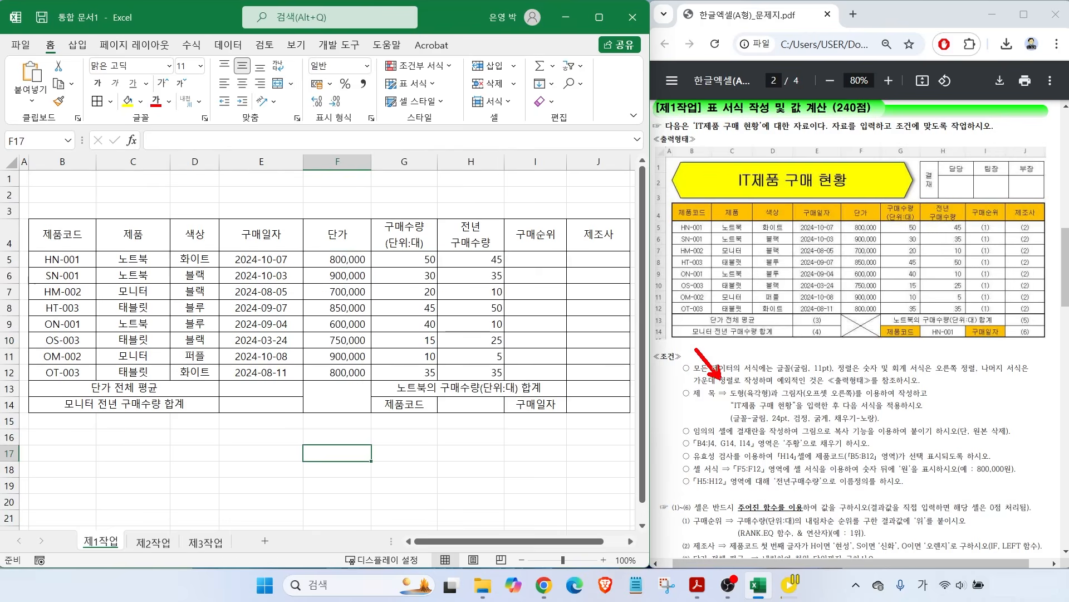
Step: Mark the hexagon, shadow and title-area conditions on the task sheet
drag(730, 401, 824, 399)
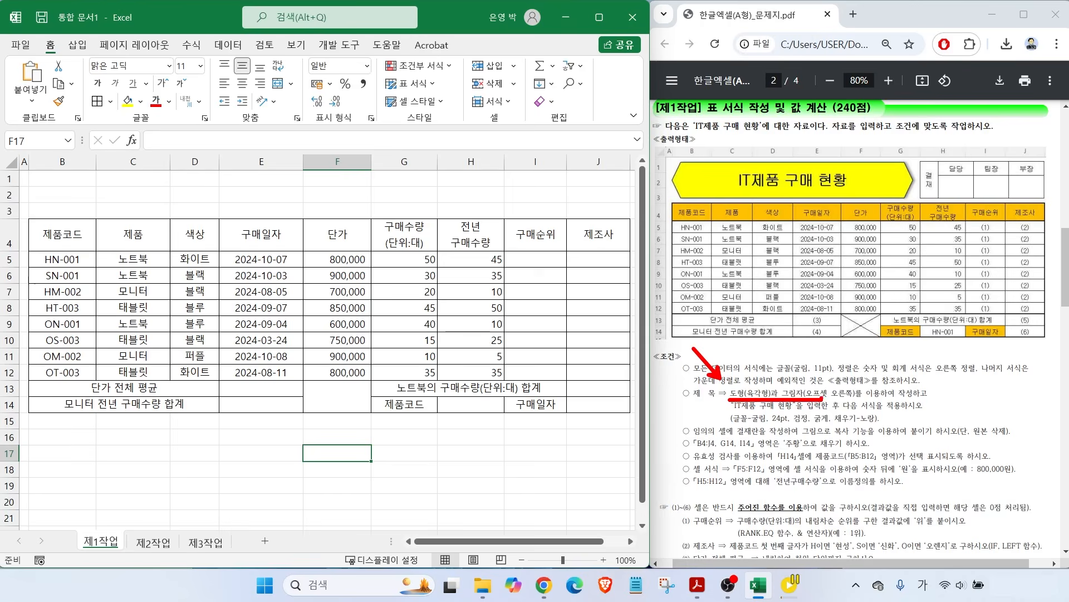
mouse_move(670, 201)
mouse_down()
mouse_move(634, 204)
mouse_move(661, 143)
mouse_move(675, 194)
mouse_up()
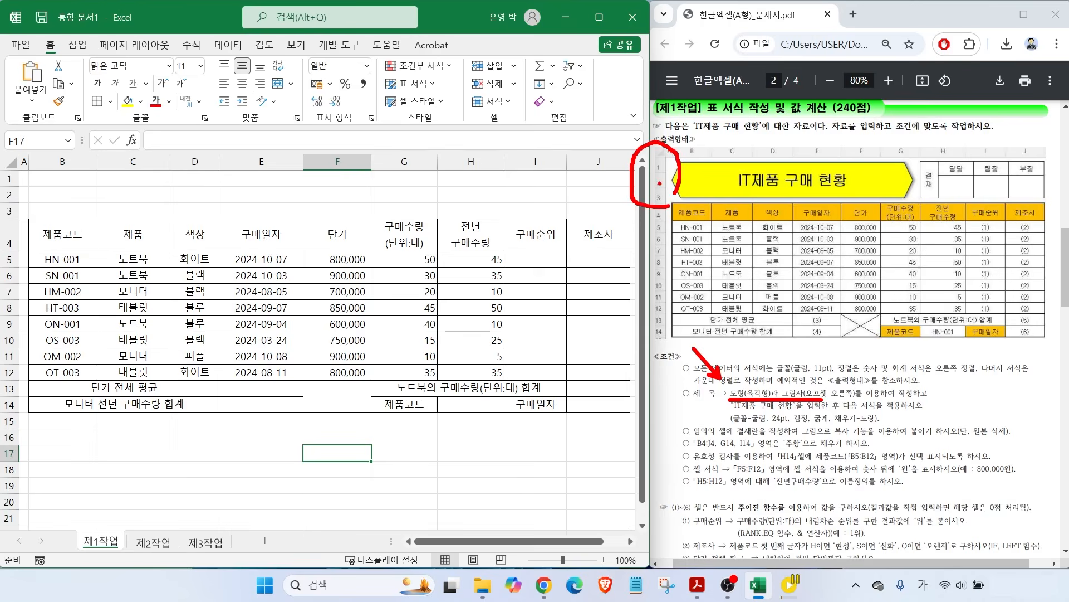
key(Escape)
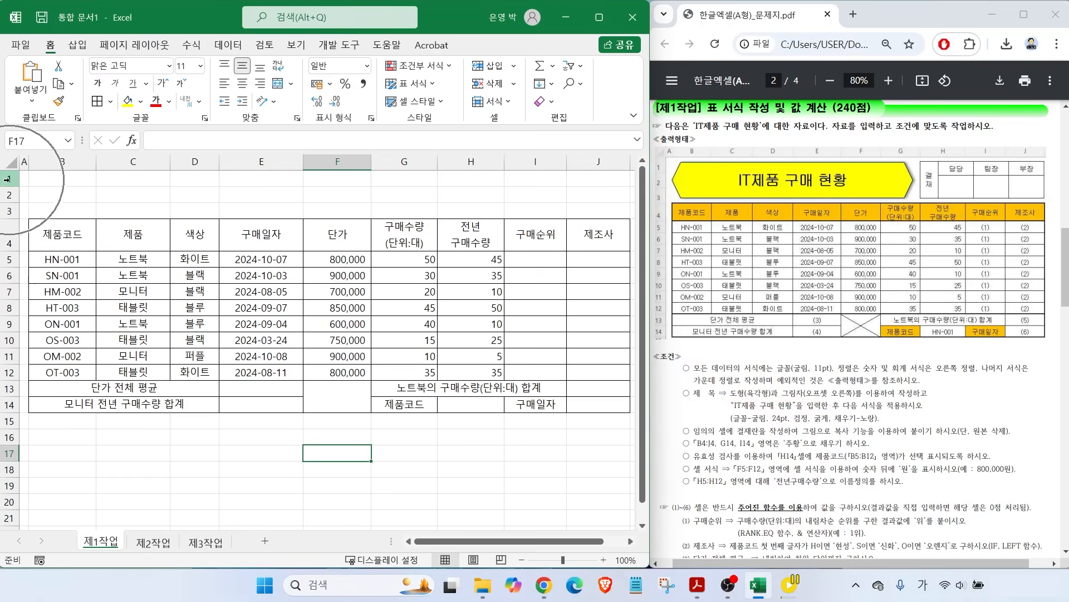
Step: Drag the row border to increase the height of rows 1–3
drag(8, 179, 12, 210)
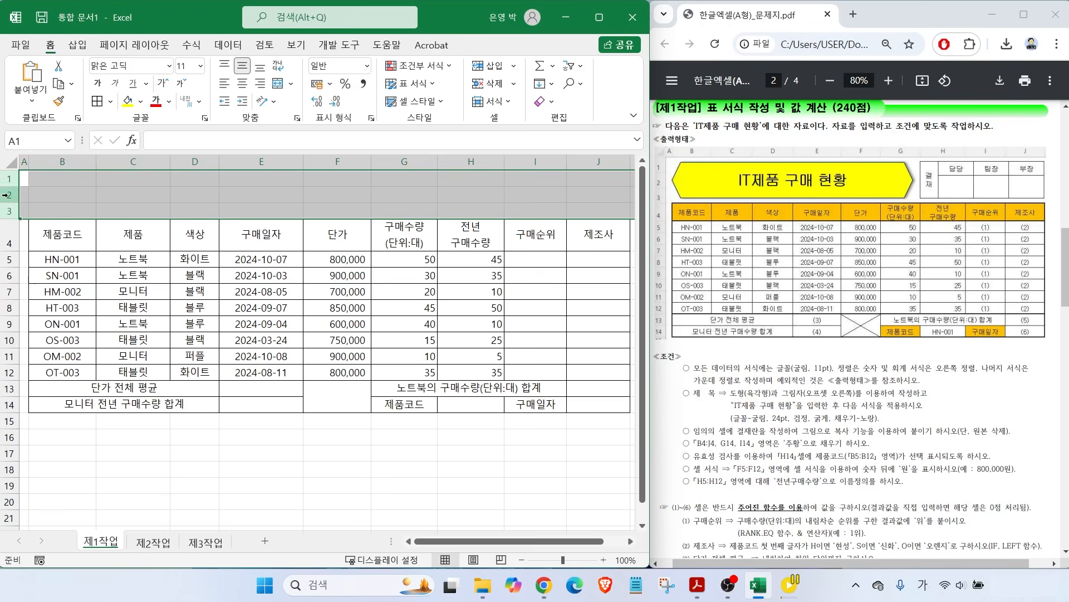
key(ctrl)
key(ctrl)
drag(10, 201, 11, 208)
click(74, 188)
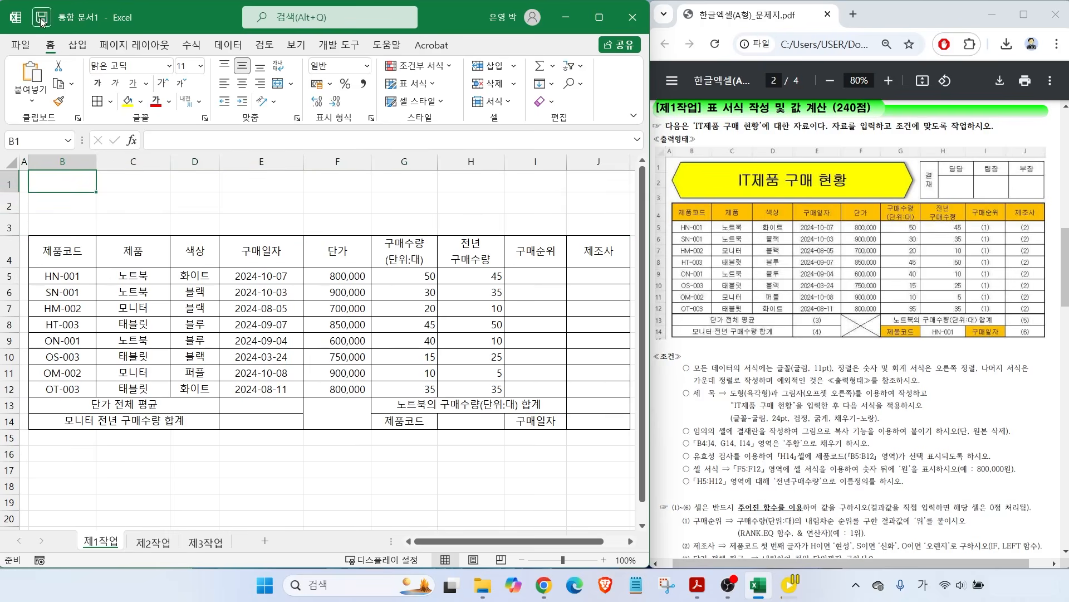
click(77, 45)
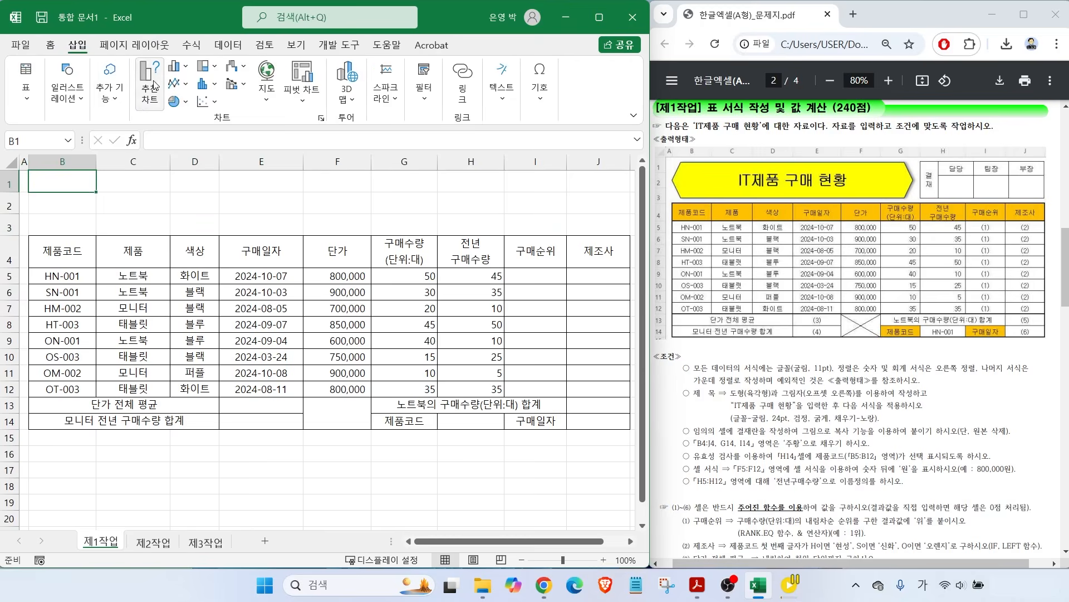
Step: Draw a hexagon across B1:G3 and type 'IT 제품 구매 현황' in it
click(67, 92)
click(94, 147)
click(210, 346)
mouse_move(32, 175)
mouse_down()
mouse_move(380, 236)
mouse_move(415, 228)
mouse_up()
text(IT 제품 구매 현황)
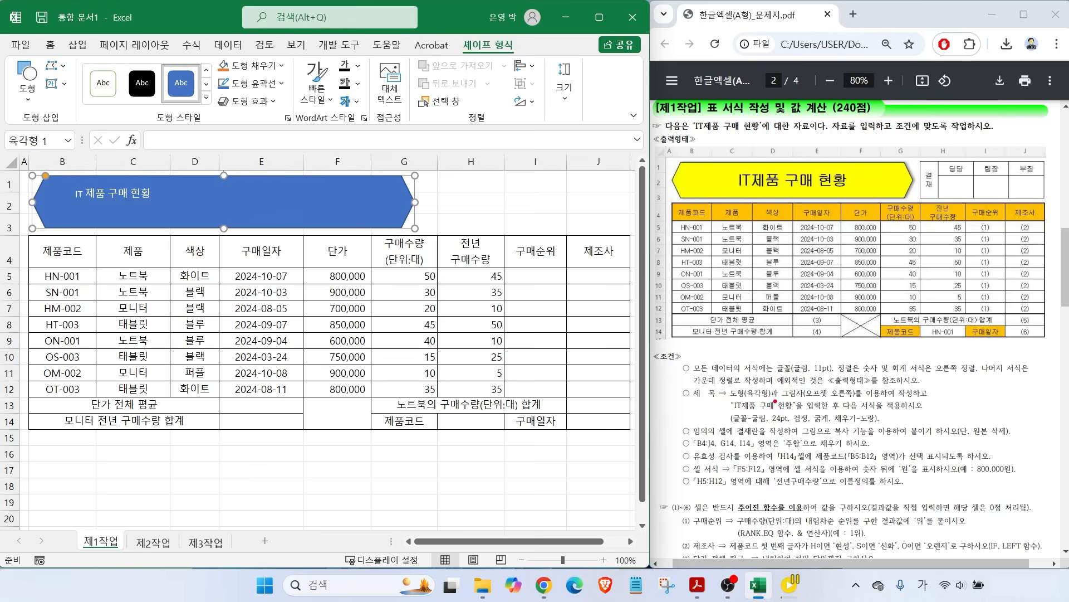
Step: Mark the title's font and fill requirements on the task sheet
drag(792, 388, 763, 361)
drag(832, 388, 797, 355)
drag(765, 426, 743, 447)
drag(803, 428, 780, 449)
drag(734, 422, 902, 422)
key(Escape)
mouse_move(523, 67)
mouse_down()
mouse_move(450, 62)
mouse_move(518, 76)
mouse_up()
key(Escape)
click(277, 65)
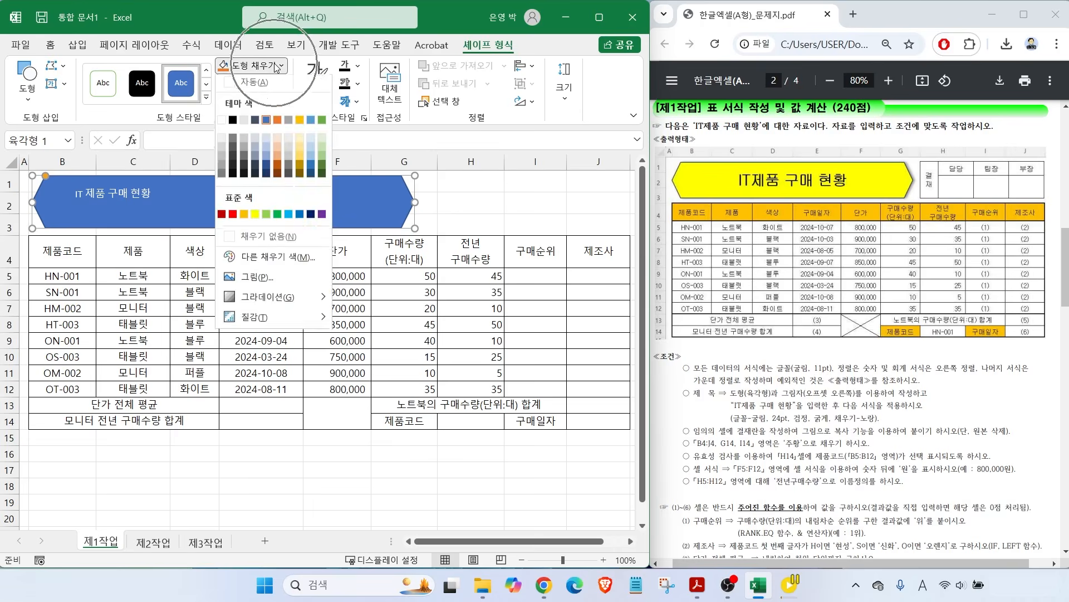
Step: Fill the title hexagon yellow and add an offset outer shadow
click(256, 221)
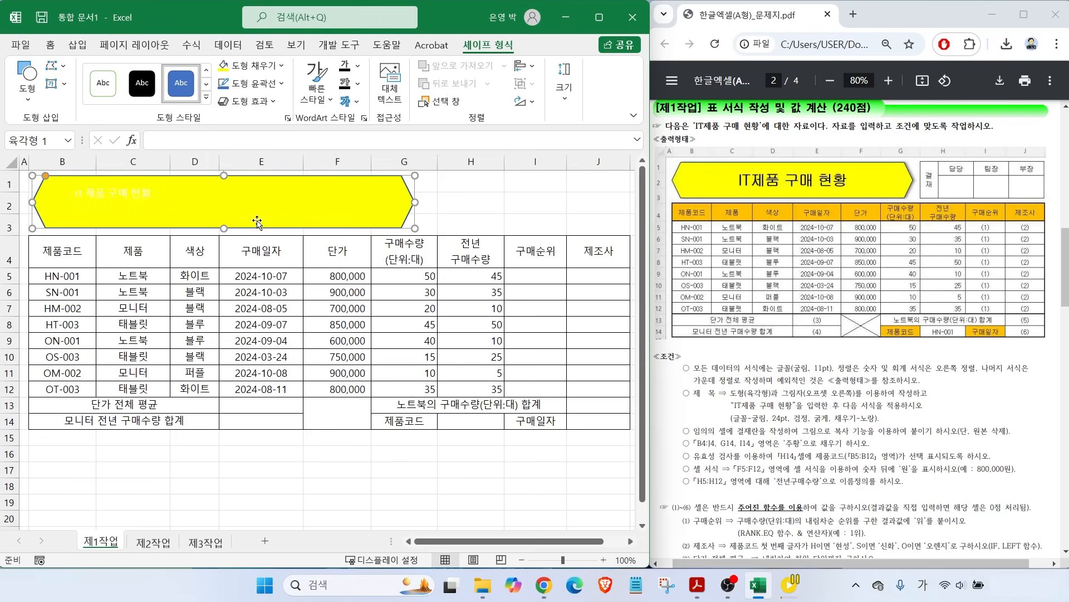
click(259, 101)
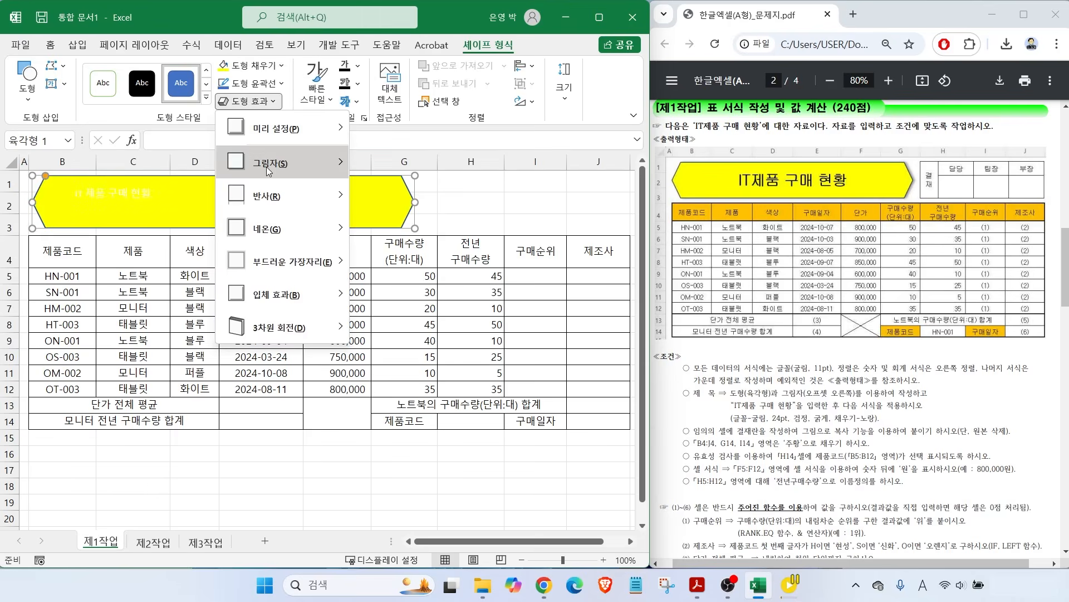
mouse_move(269, 171)
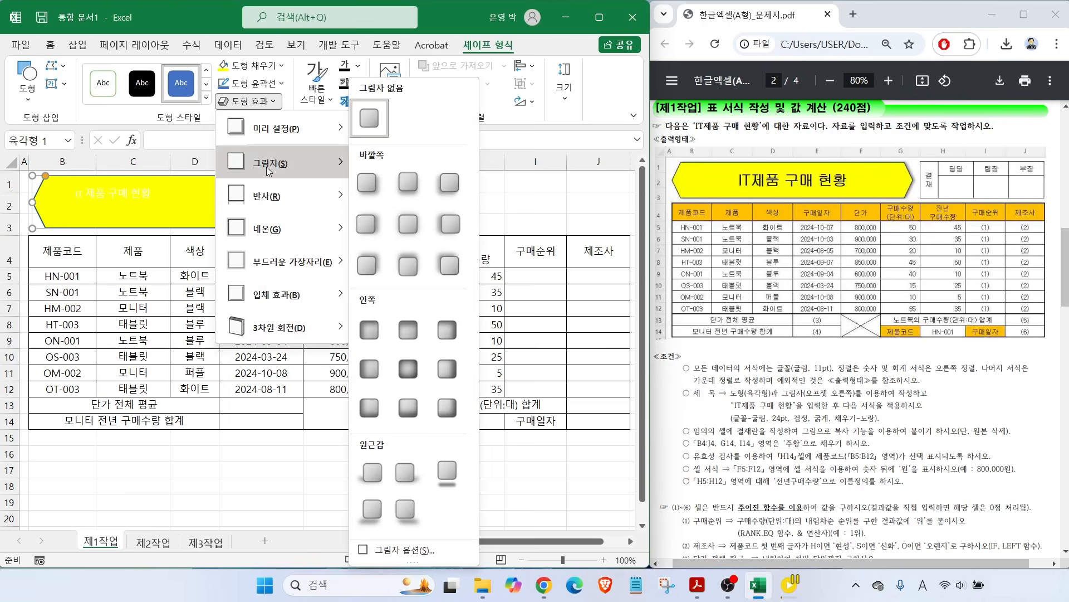
click(373, 225)
Step: Format the title text as bold, black, 24pt 굴림
click(59, 45)
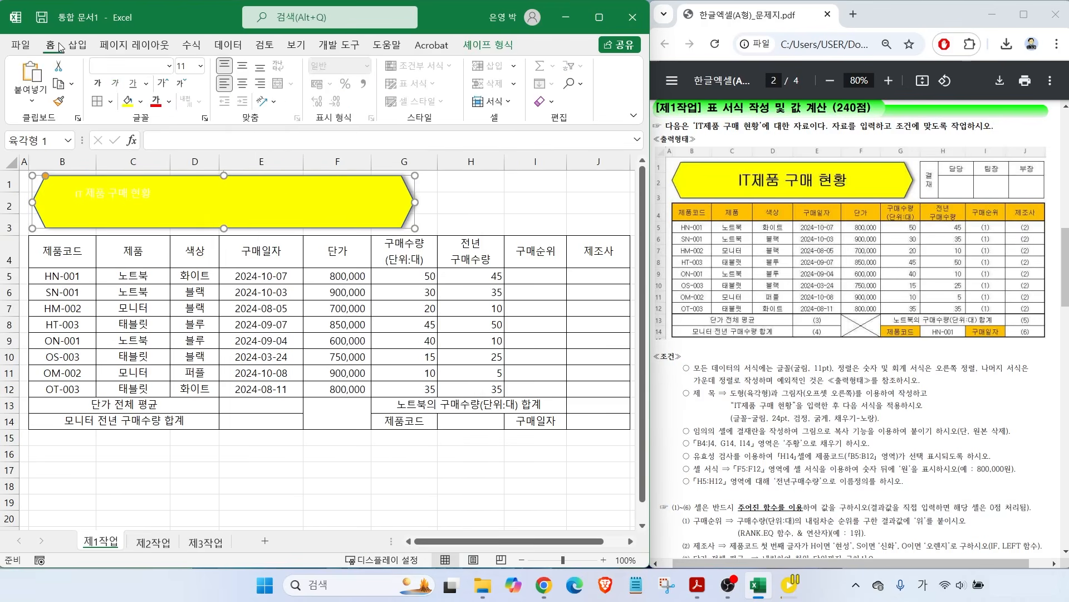
click(169, 67)
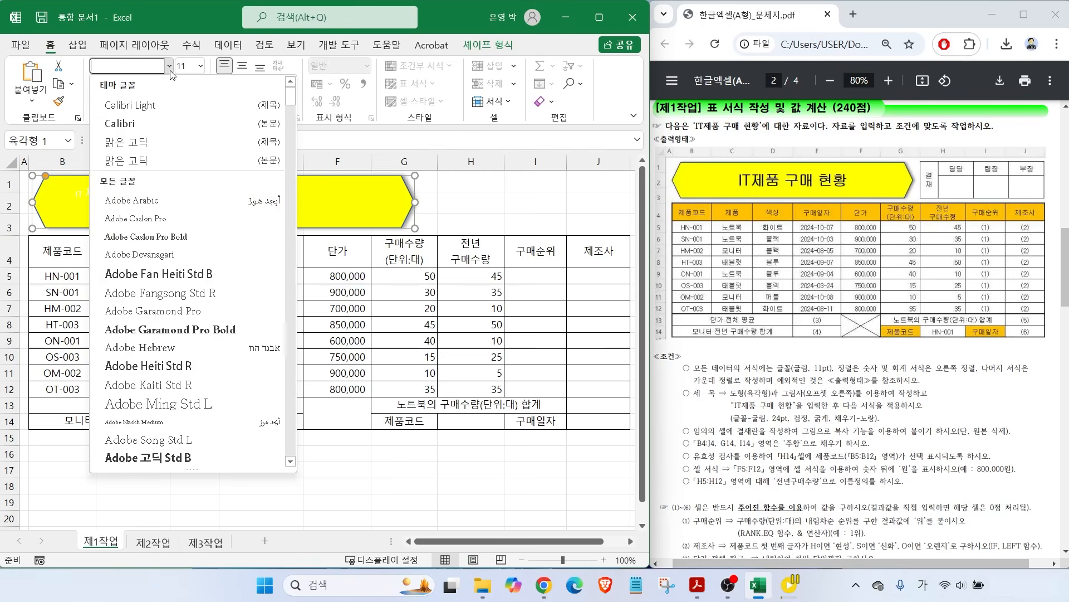
drag(290, 96, 267, 405)
click(145, 266)
click(201, 66)
click(188, 251)
click(97, 83)
click(169, 101)
click(166, 160)
click(423, 206)
Step: Set the table B4:J14 font to 굴림
drag(62, 251, 599, 421)
click(169, 67)
click(118, 440)
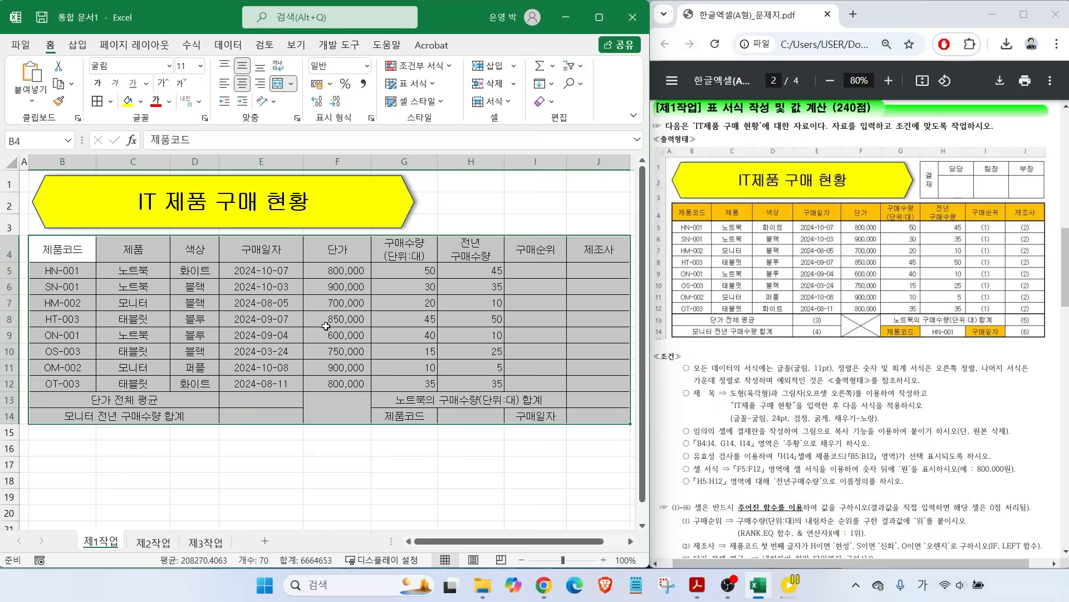
click(309, 473)
Step: Highlight the 결재 approval-box and copy-as-picture conditions, then add a blank worksheet
drag(703, 418, 658, 382)
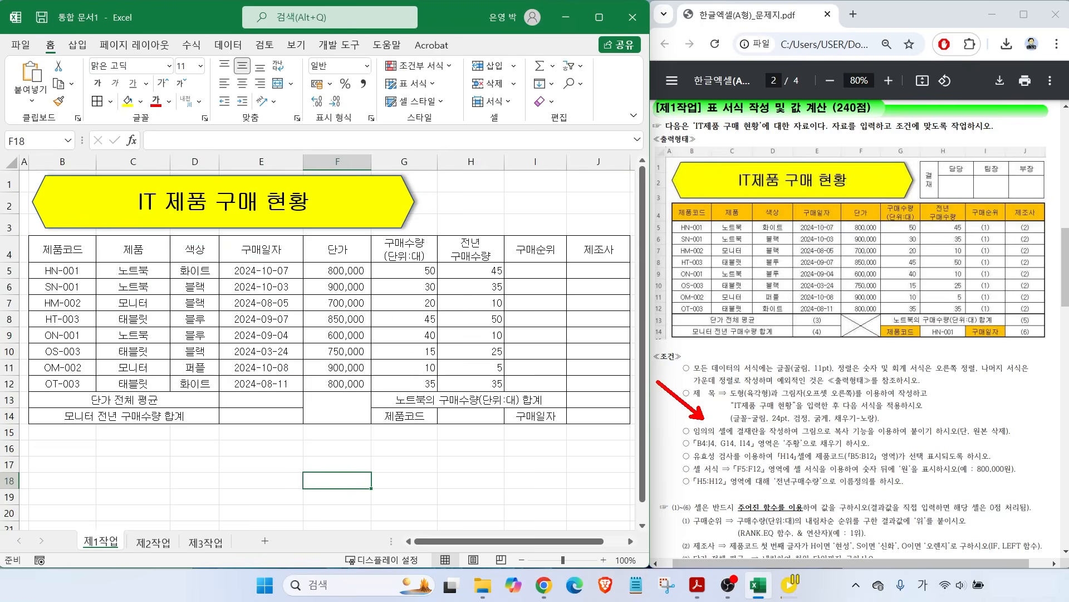
drag(731, 437, 846, 434)
mouse_move(1008, 437)
mouse_down()
mouse_move(968, 429)
mouse_move(1006, 444)
mouse_up()
drag(928, 170, 885, 125)
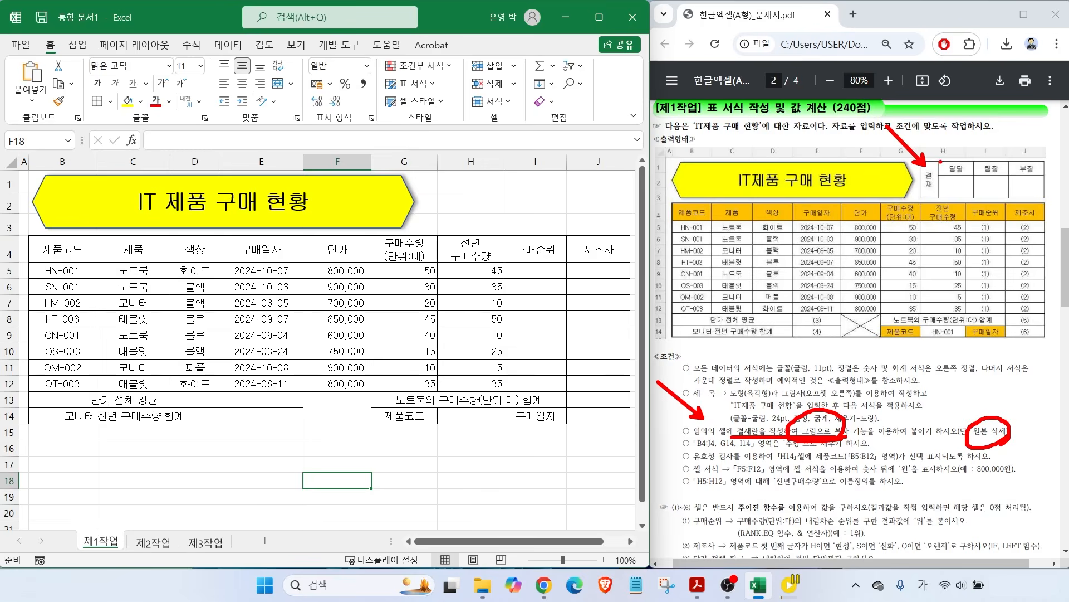
drag(926, 178, 1020, 177)
drag(916, 198, 1012, 199)
key(Escape)
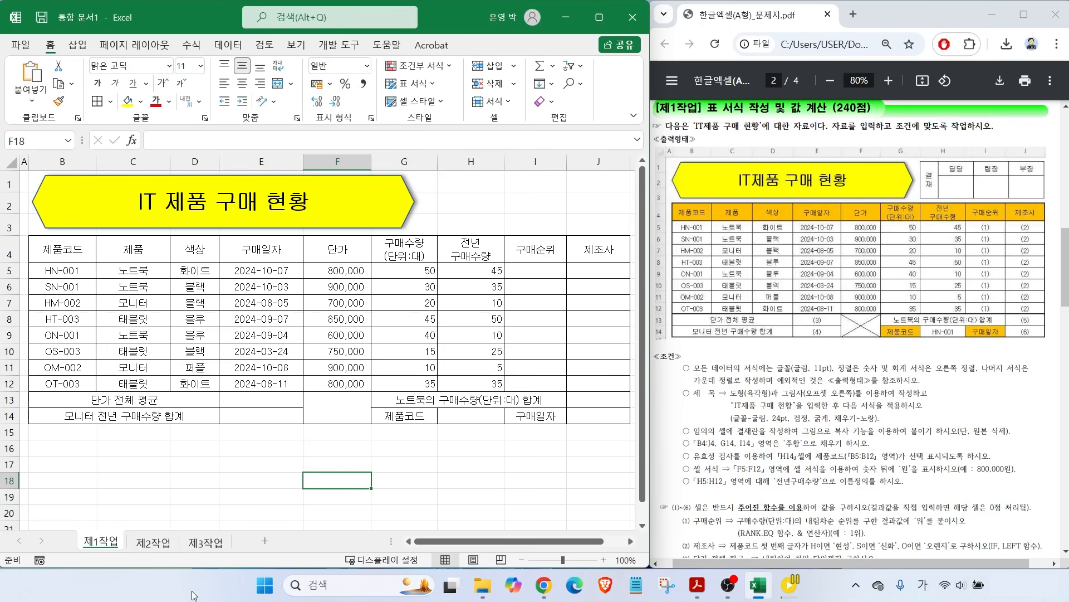
click(265, 543)
Step: Border C3:F4, merge C3:C4, narrow column C and make row 4 taller
drag(155, 211, 278, 220)
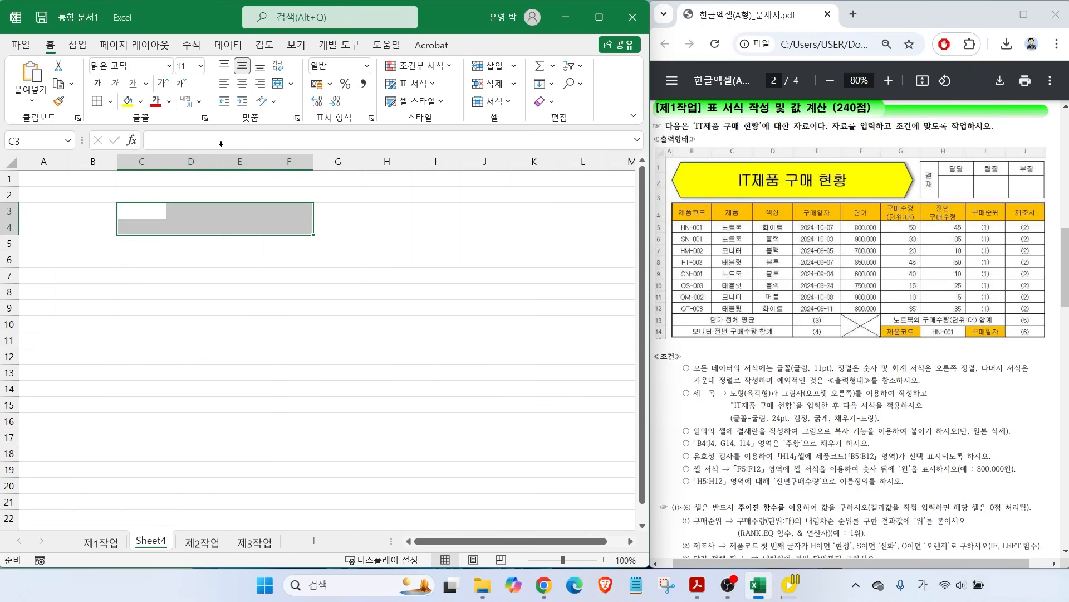
click(98, 101)
drag(142, 217, 143, 227)
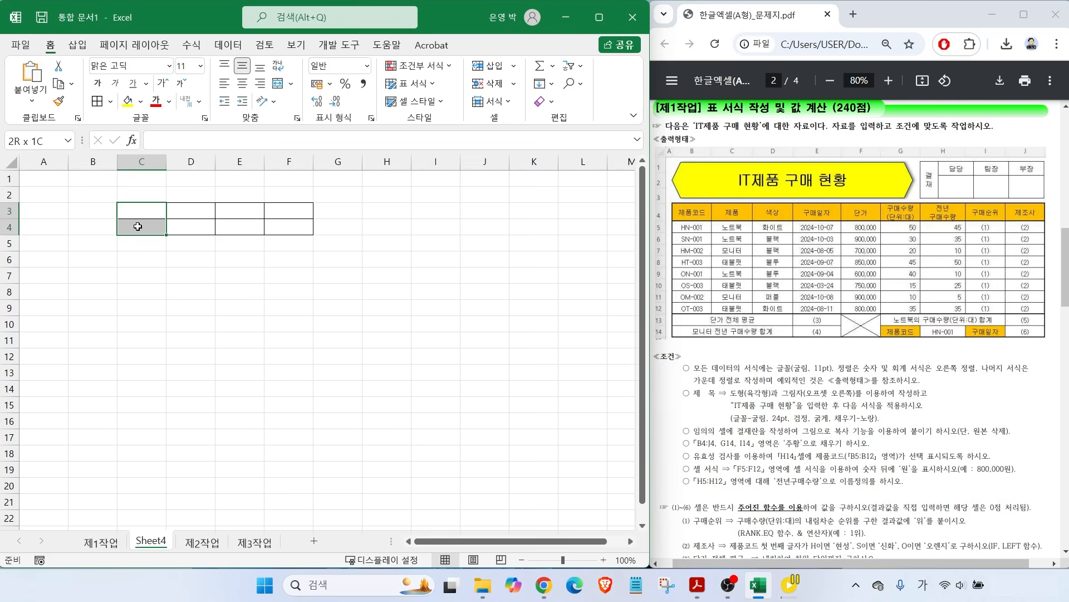
click(277, 83)
drag(166, 165, 142, 167)
drag(7, 235, 7, 254)
Step: Enter headers 담당, 팀장, 부장 in D3:F3 and 결재 on two lines in C3
click(164, 212)
text(담당)
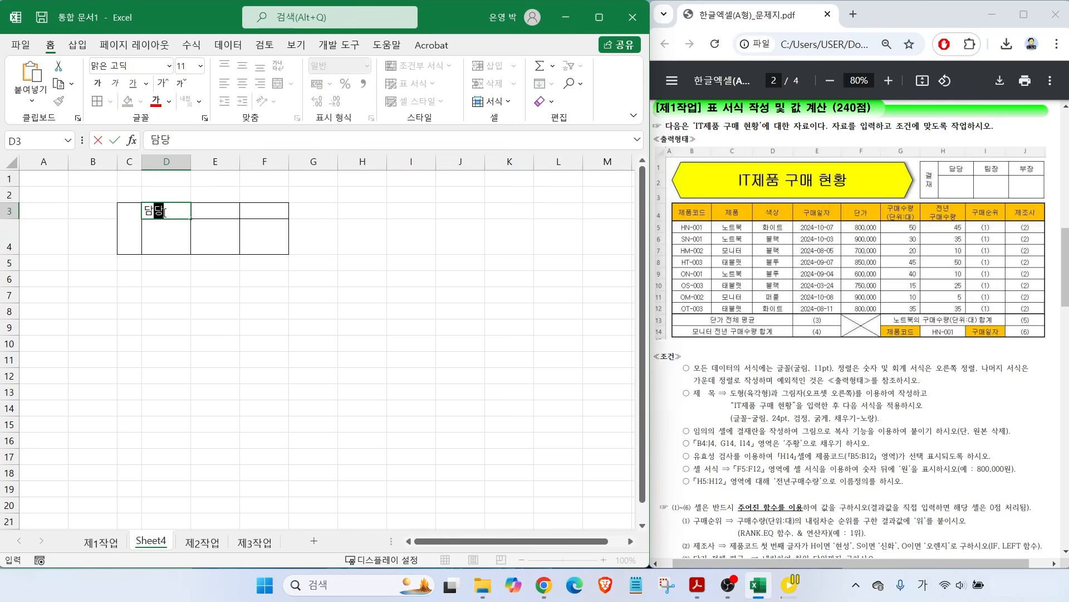
key(Tab)
text(팀장)
key(Tab)
text(부장)
click(130, 229)
text(결)
key(alt+Return)
text(재)
Step: Centre the approval box C3:F4 and set its font to 굴림
drag(130, 228, 257, 224)
click(242, 84)
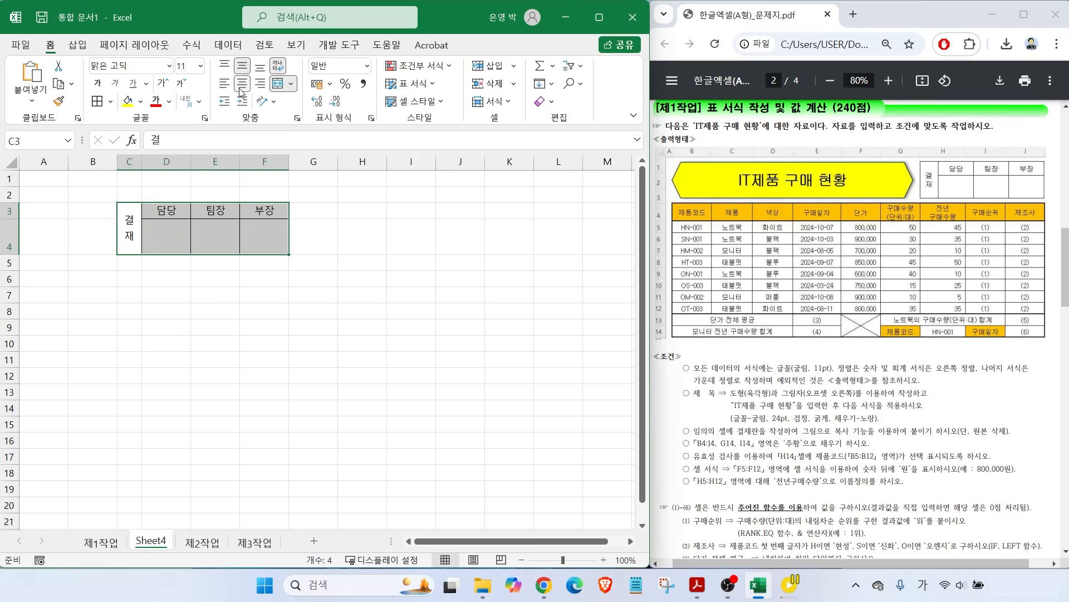
click(168, 66)
click(134, 440)
click(215, 266)
click(411, 237)
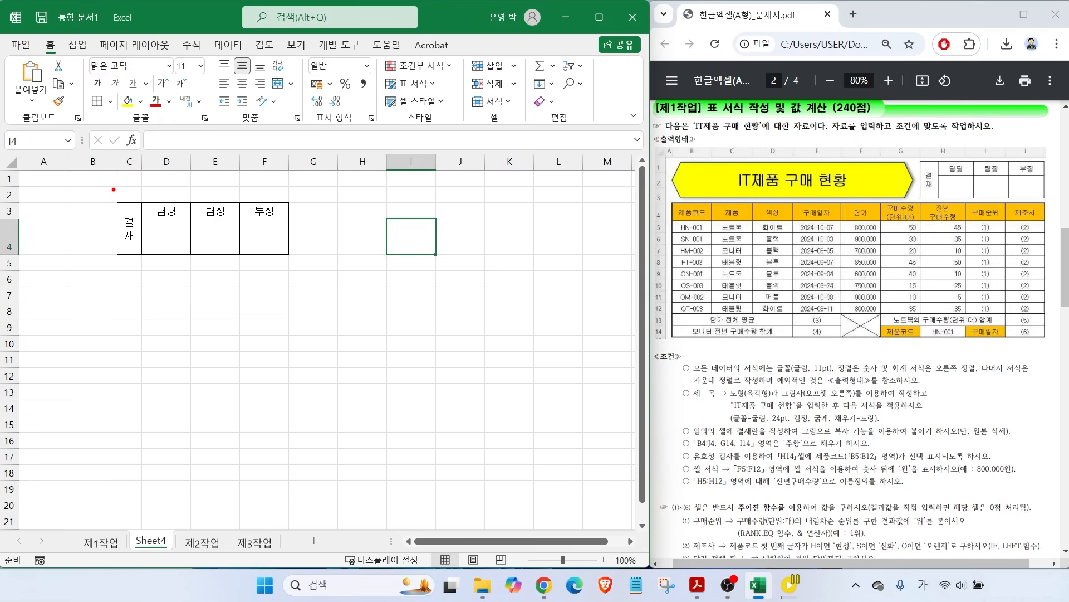
drag(127, 226, 263, 230)
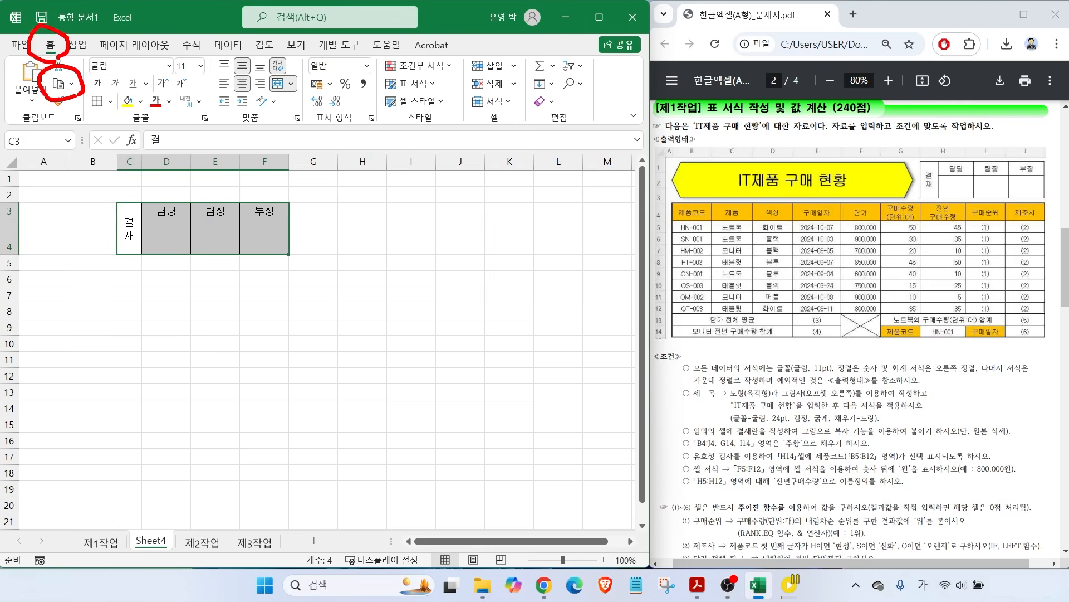
Step: Copy the approval box as a picture and paste it at H1 on 제1작업
click(72, 87)
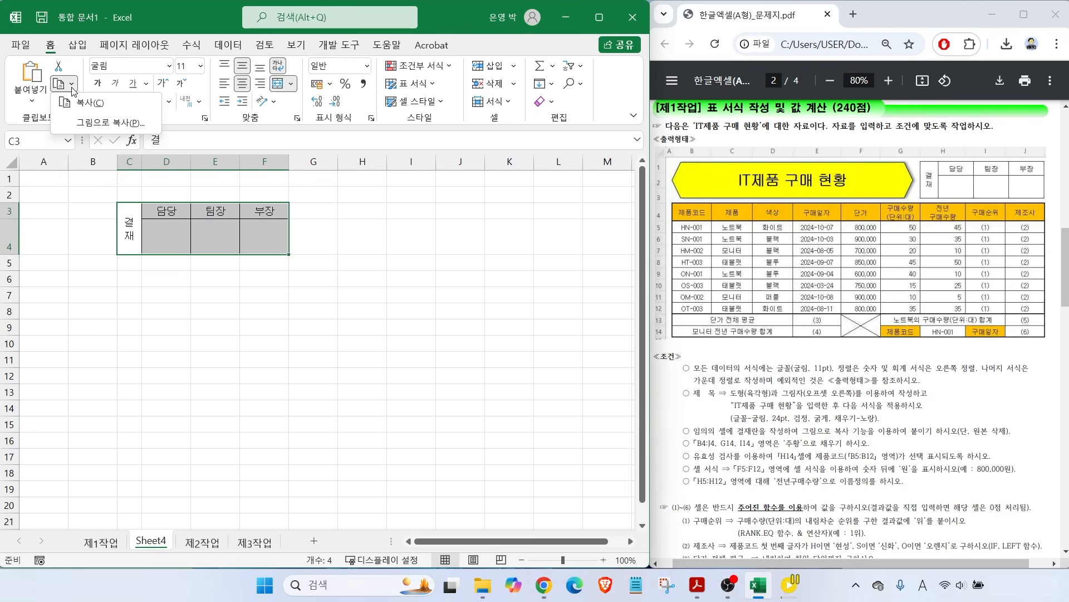
click(100, 123)
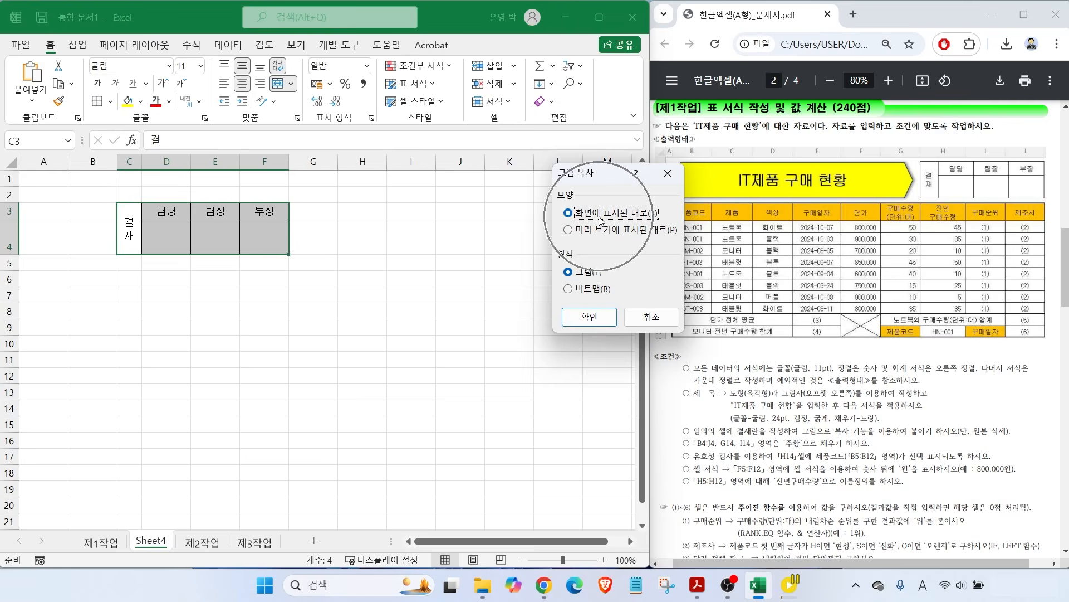
click(585, 322)
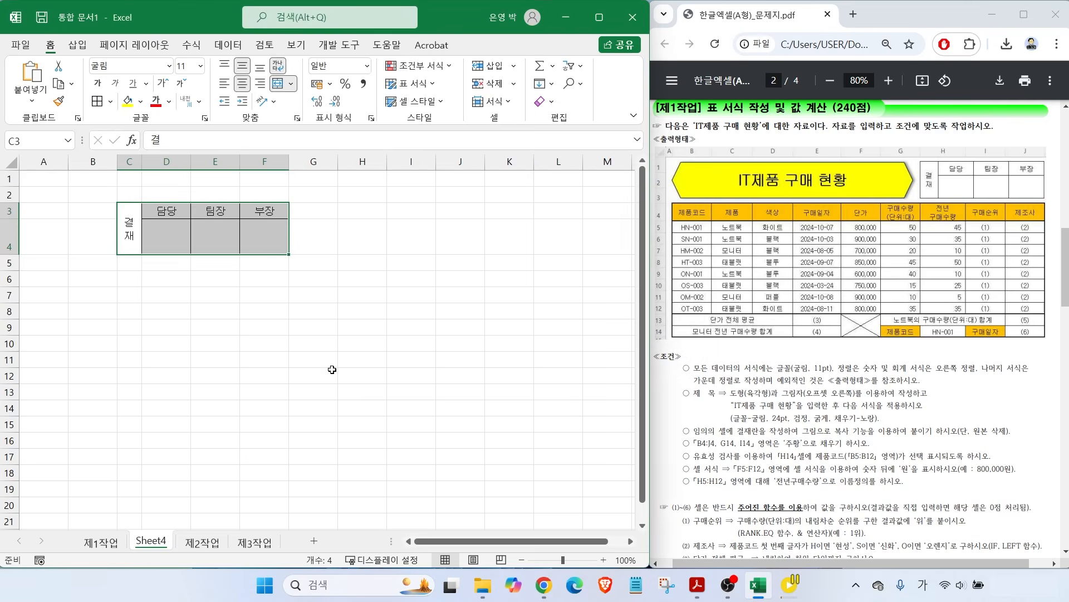
click(102, 541)
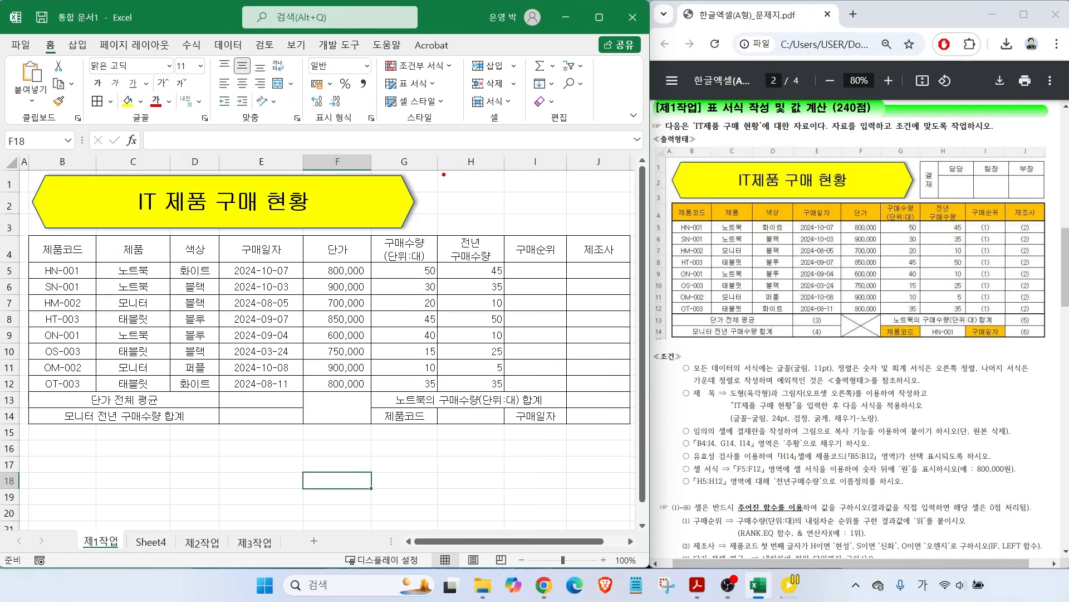
click(468, 185)
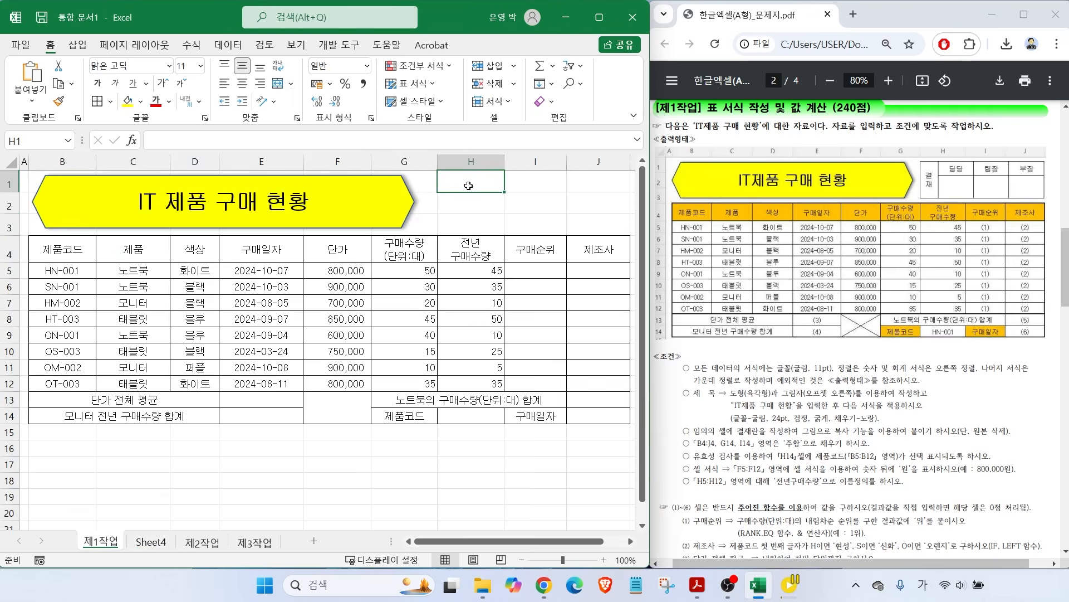
key(ctrl+v)
drag(471, 201, 486, 205)
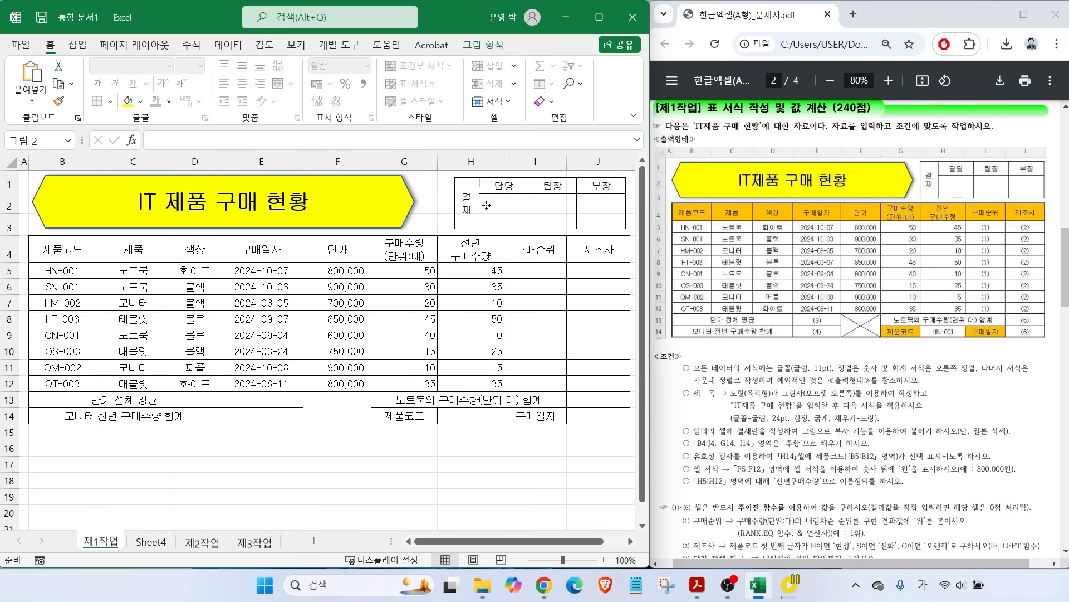
Step: Delete the Sheet4 worksheet
click(146, 543)
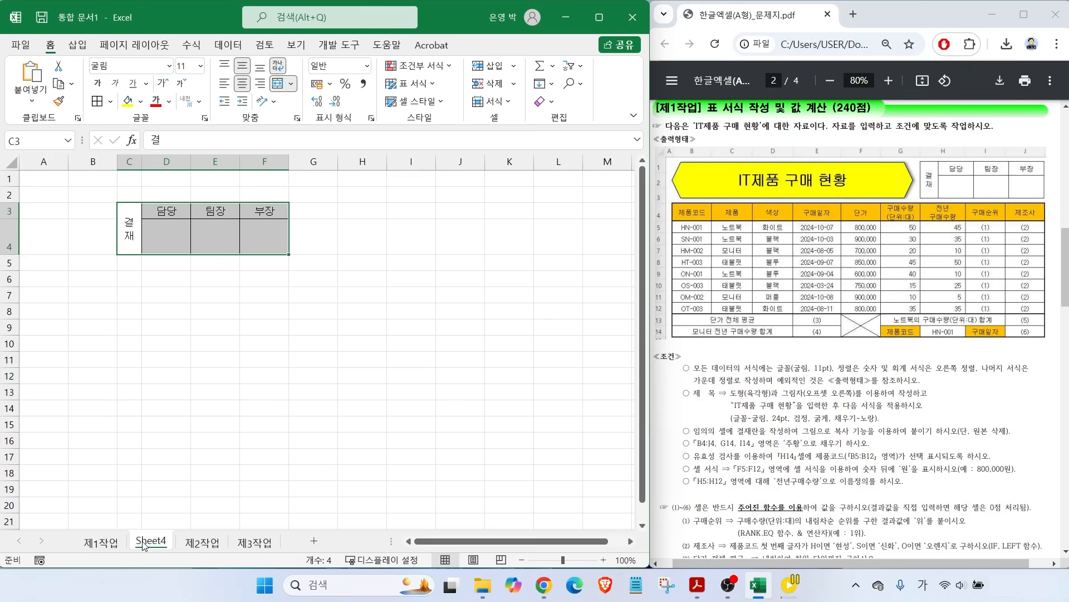
right_click(144, 545)
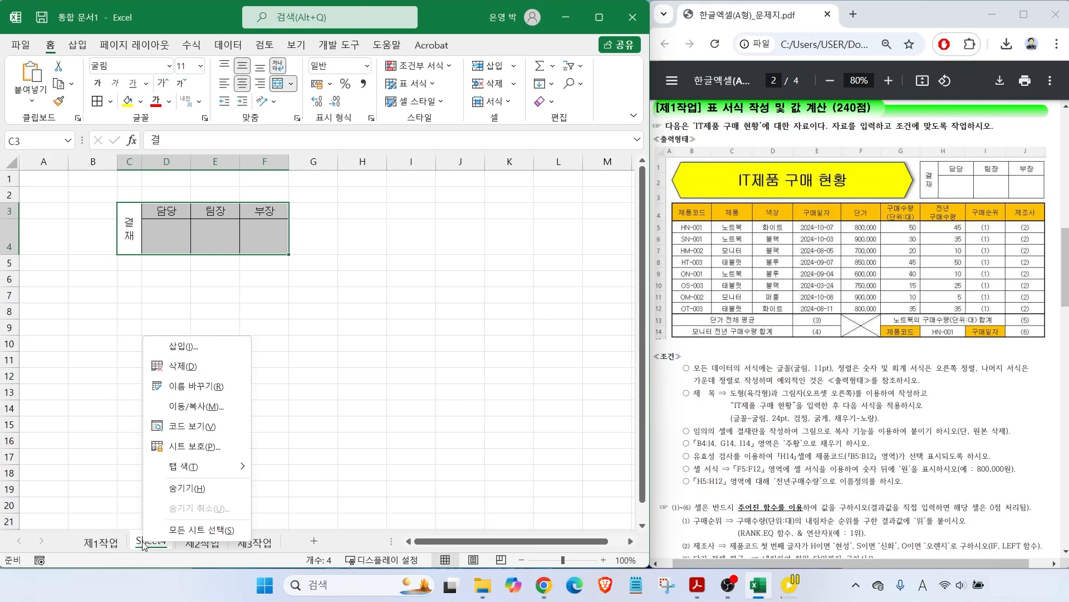
click(200, 366)
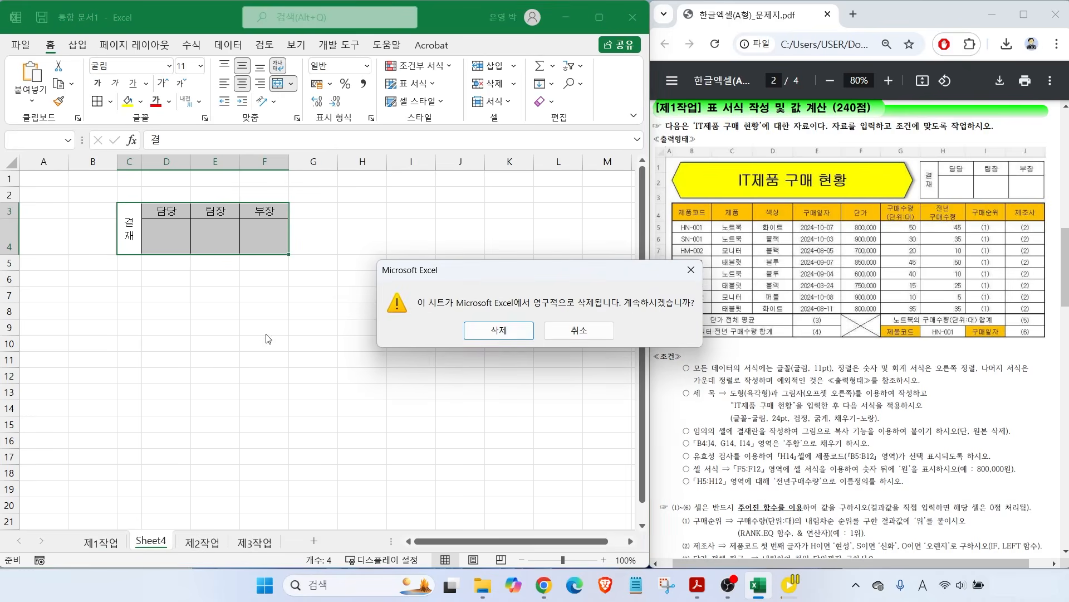
click(501, 334)
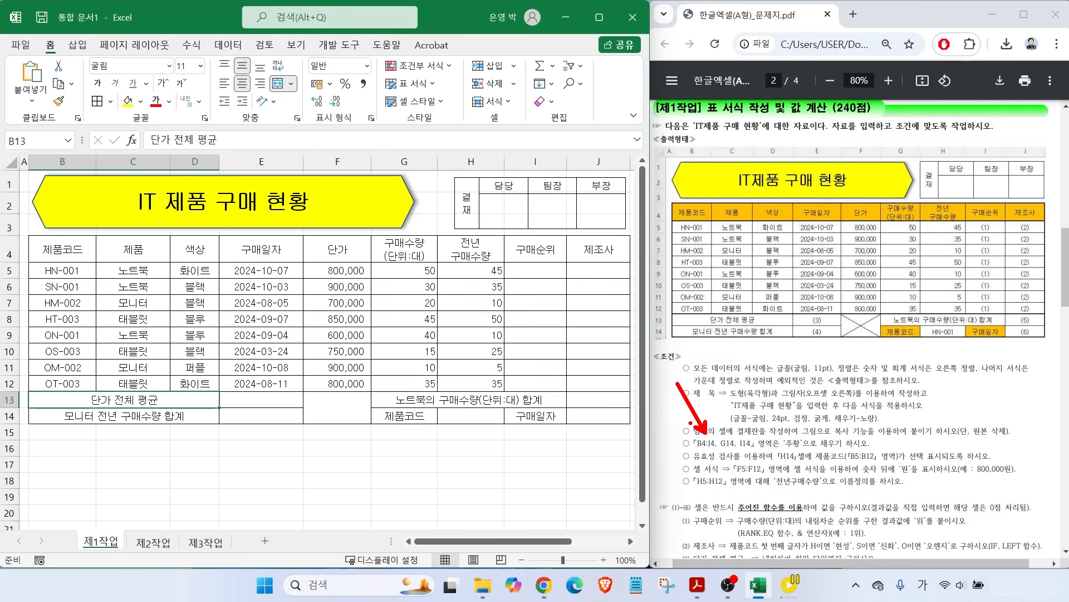
Step: Annotate the fill-colour conditions on the task sheet
drag(697, 449, 737, 449)
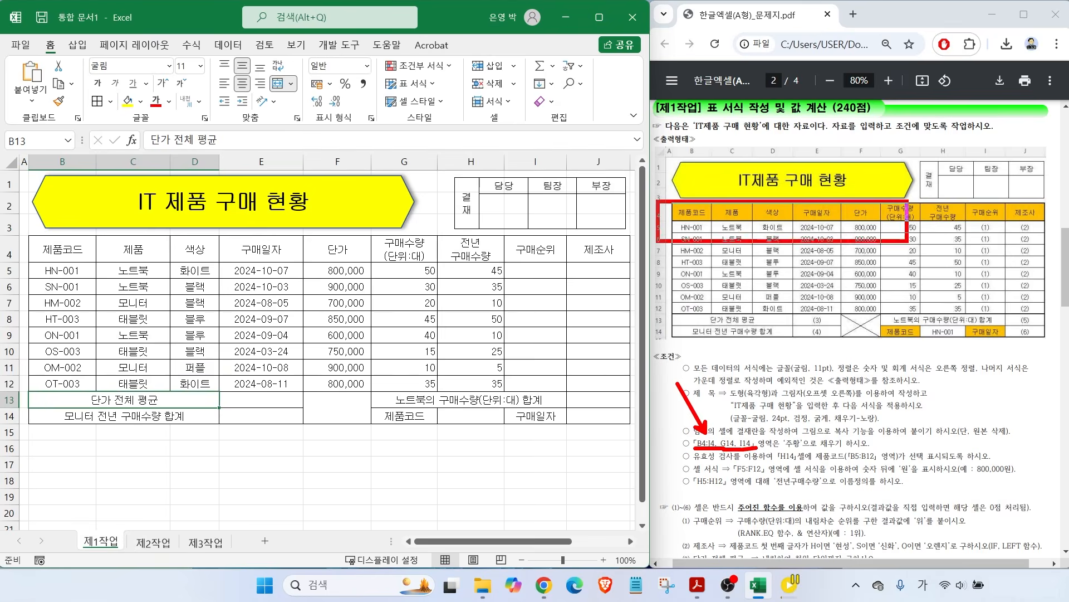
drag(959, 323, 1006, 341)
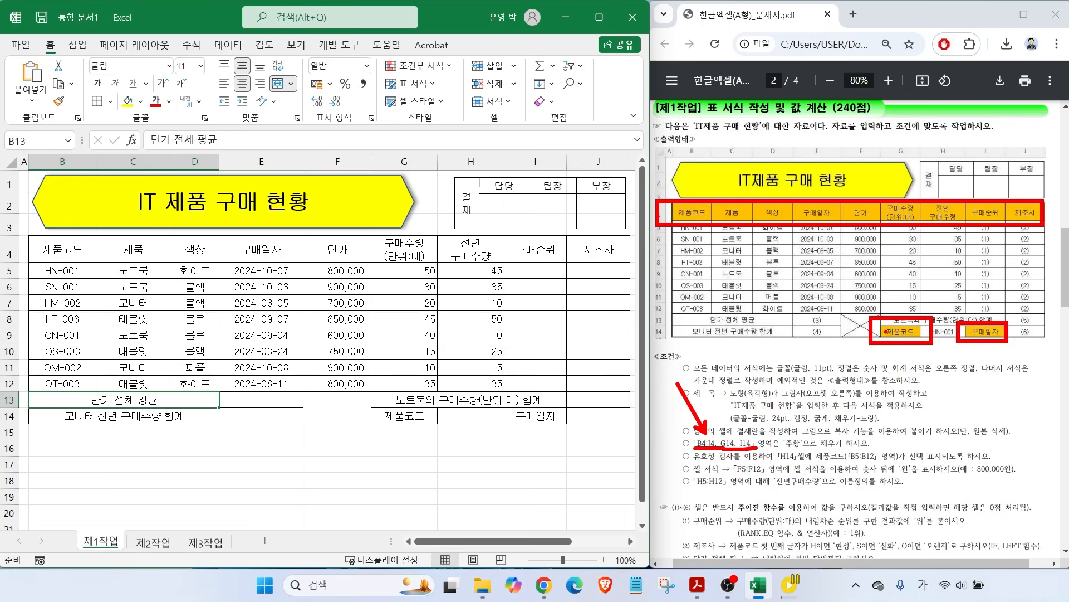
key(Escape)
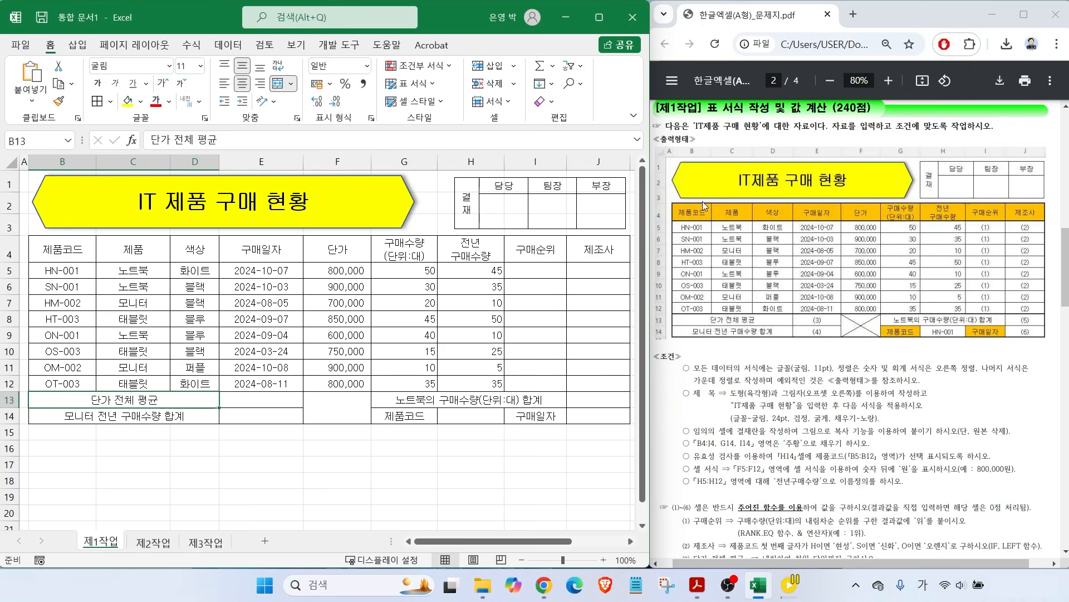
Step: Fill B4:J4, G14 and I14 with orange
drag(68, 248, 601, 251)
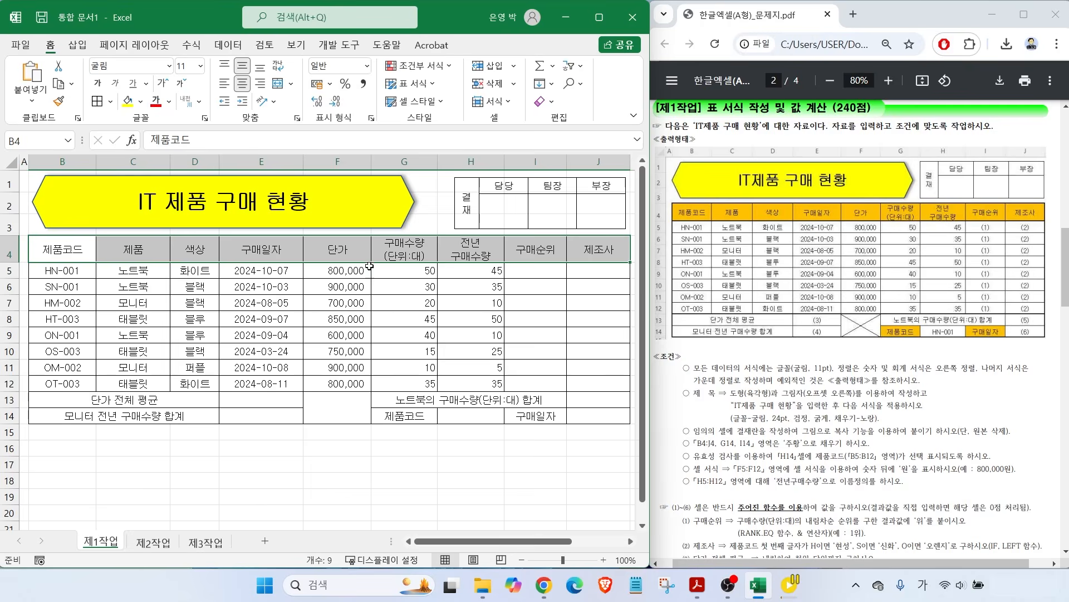
ctrl+click(396, 417)
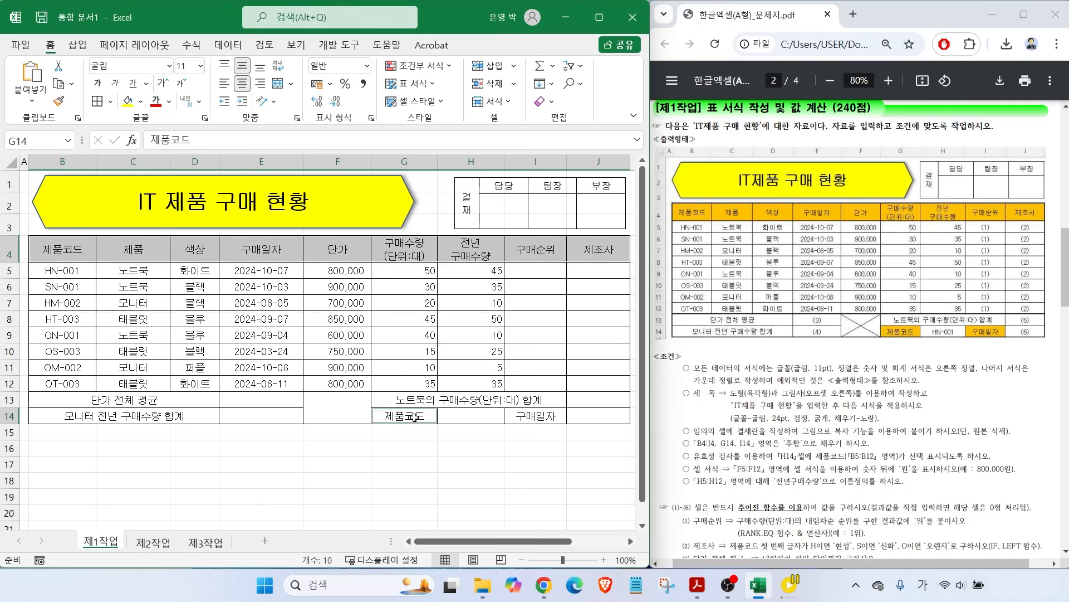
ctrl+click(534, 417)
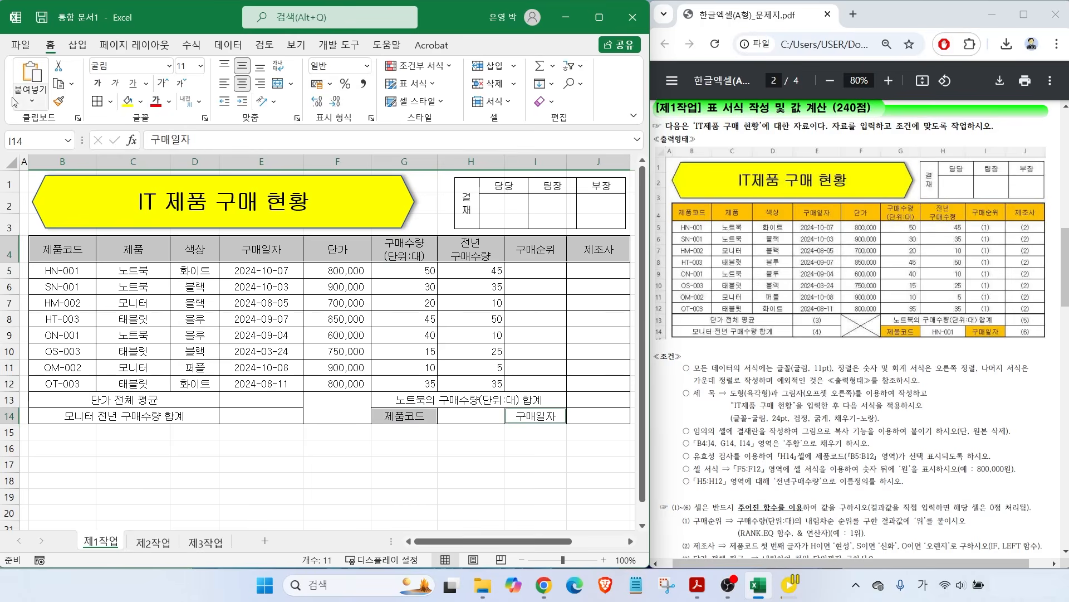
click(141, 101)
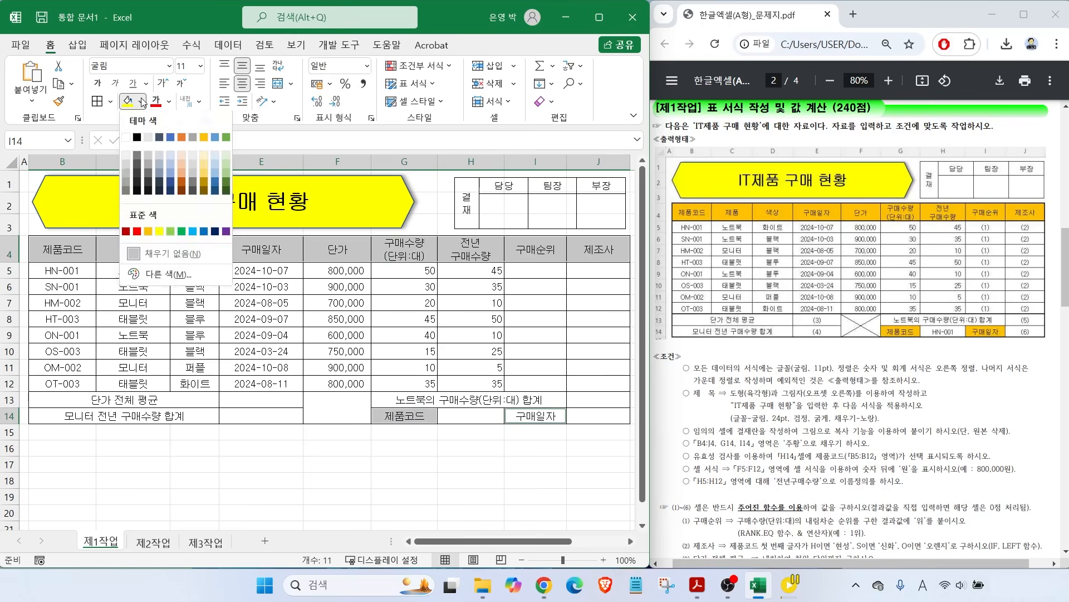
click(148, 234)
click(294, 489)
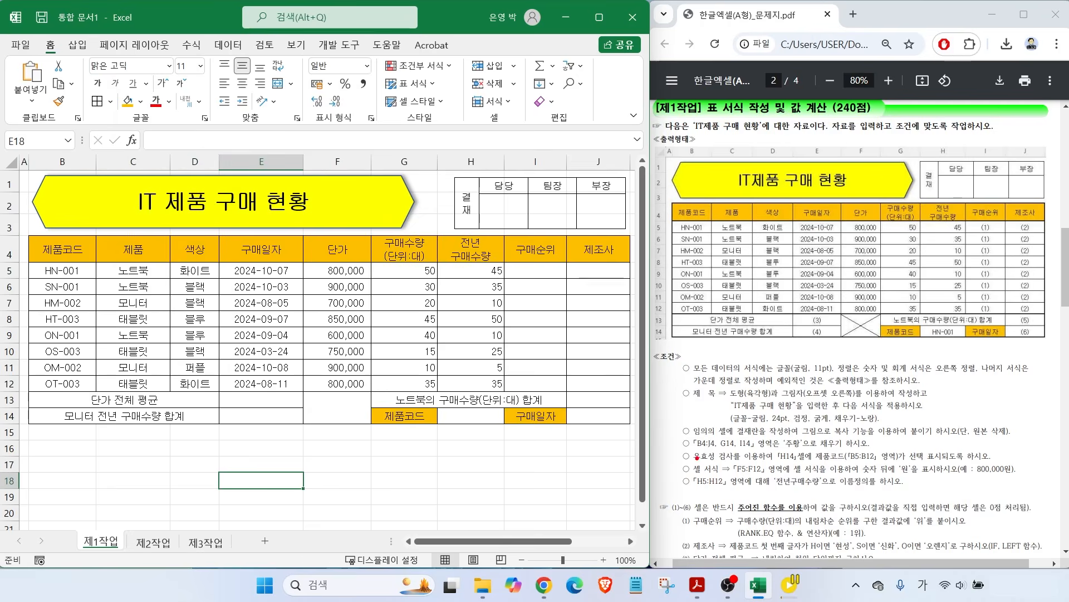
drag(693, 448, 1004, 465)
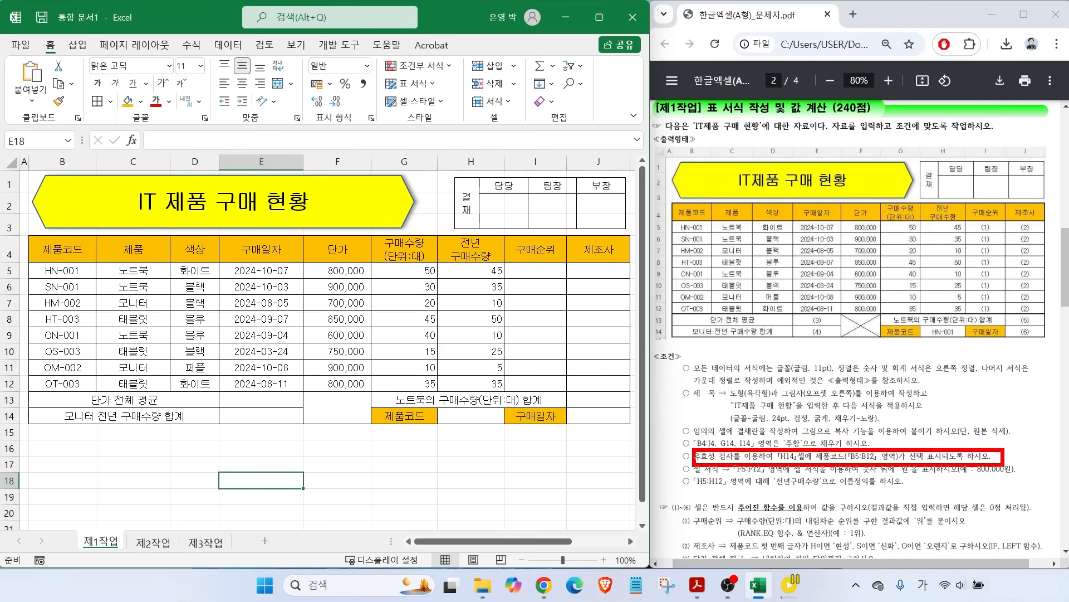
Step: Mark the H14 dropdown requirement on screen
drag(867, 421, 842, 452)
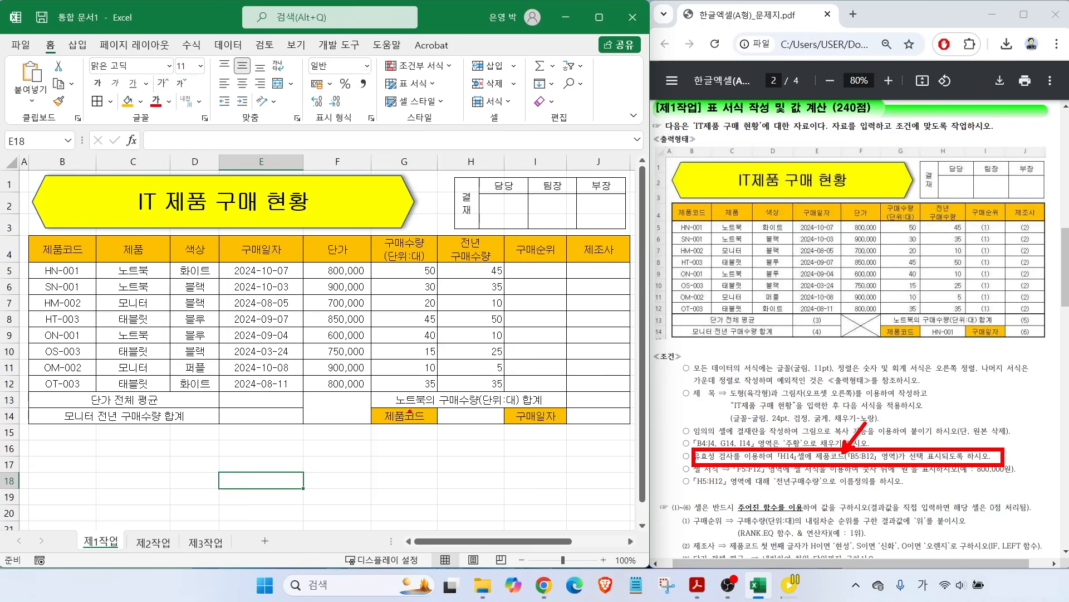
drag(429, 405, 514, 429)
key(Escape)
Step: Add list data validation to H14 with source =$B$5:$B$12
click(474, 415)
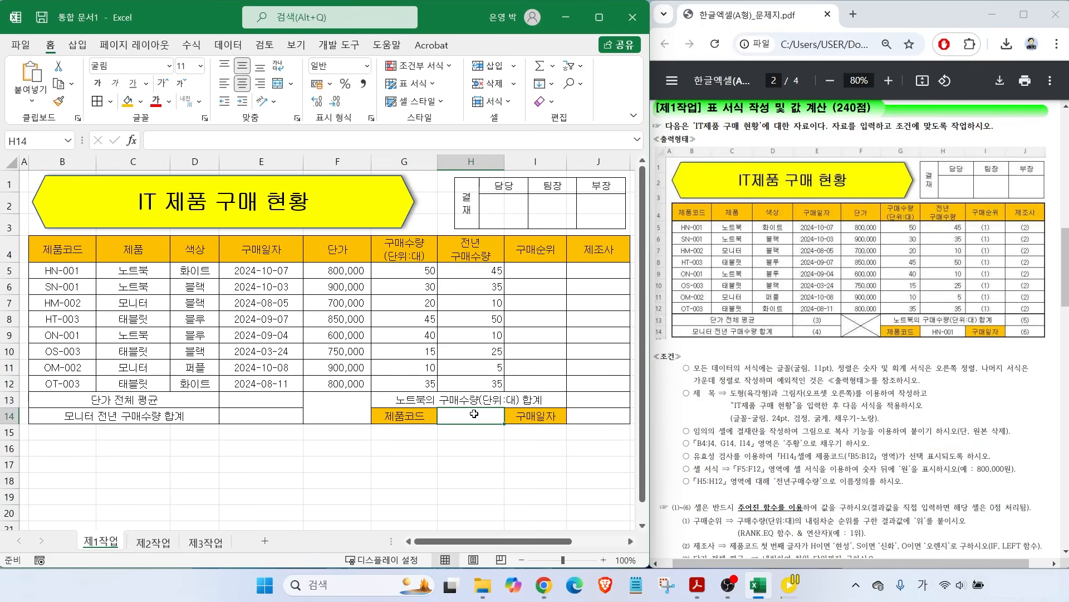
mouse_move(202, 36)
mouse_down()
mouse_move(247, 55)
mouse_move(279, 109)
mouse_up()
key(Escape)
click(230, 46)
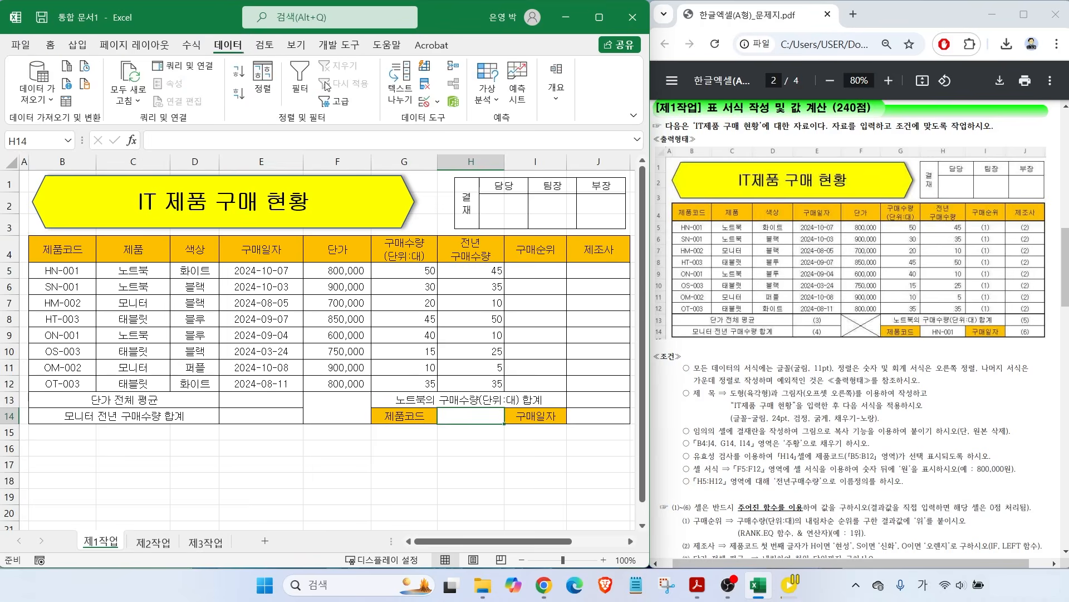
click(437, 101)
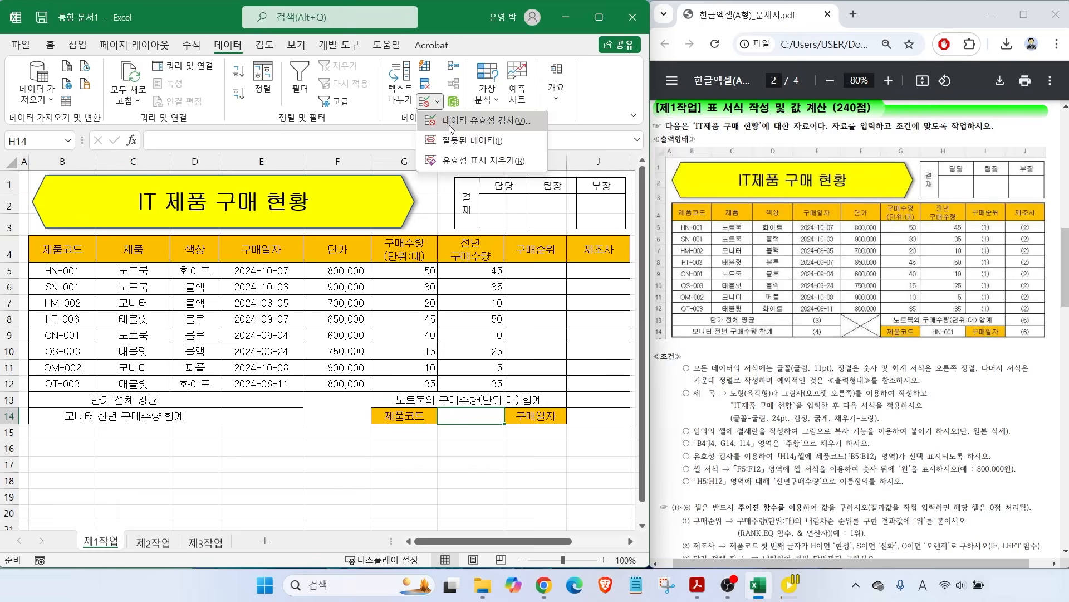
click(451, 122)
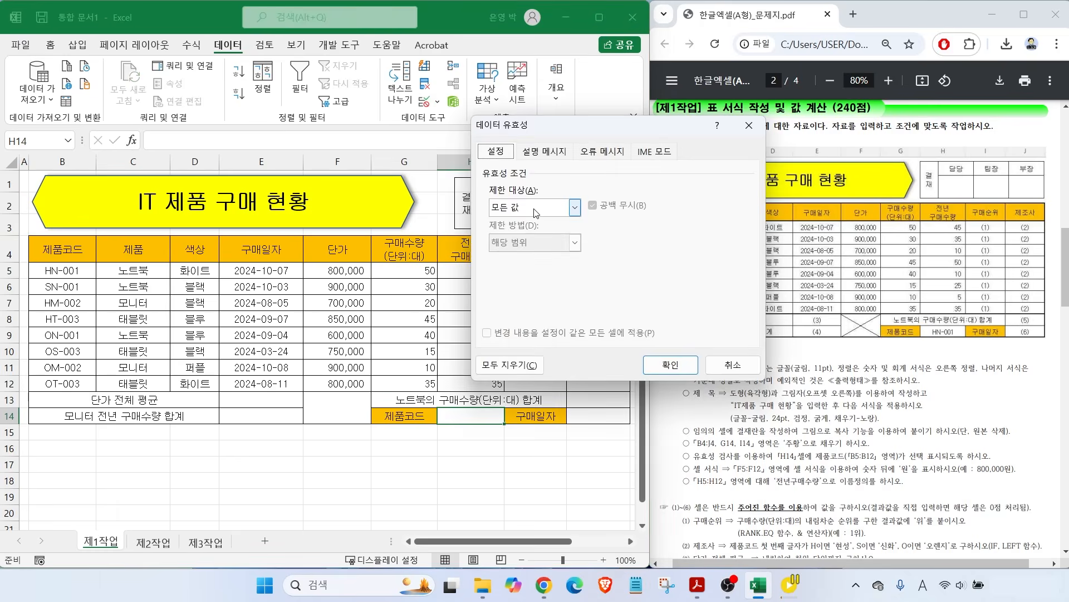
click(575, 209)
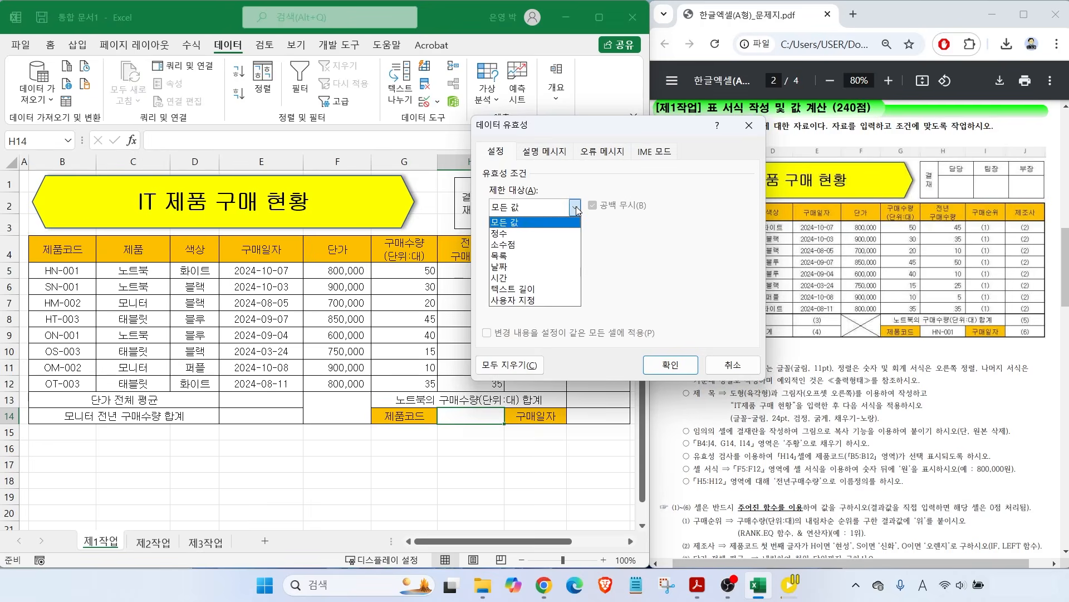
click(522, 257)
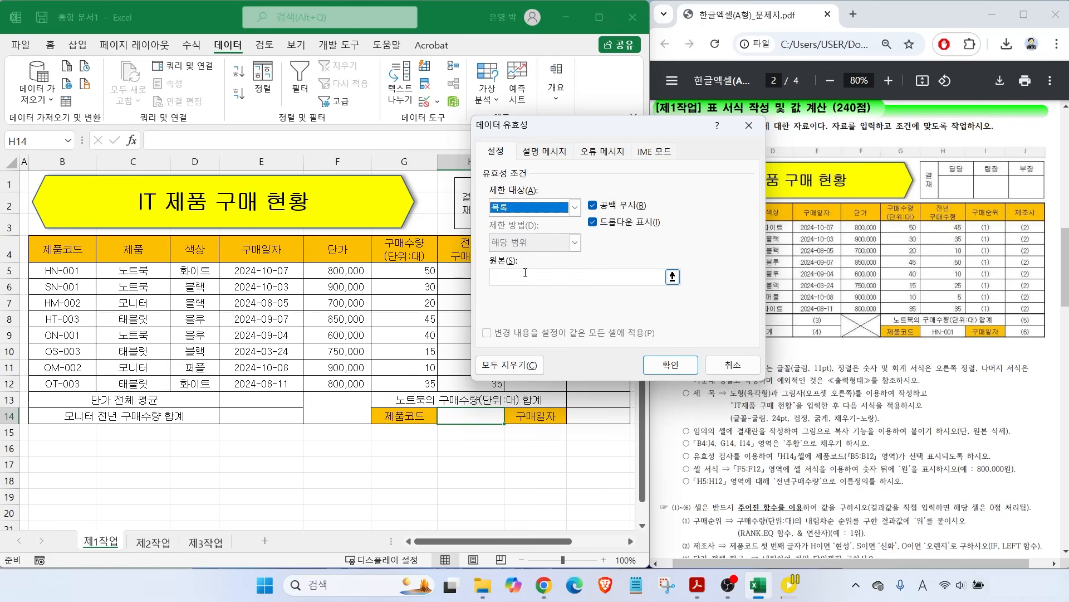
drag(502, 274, 519, 257)
click(509, 275)
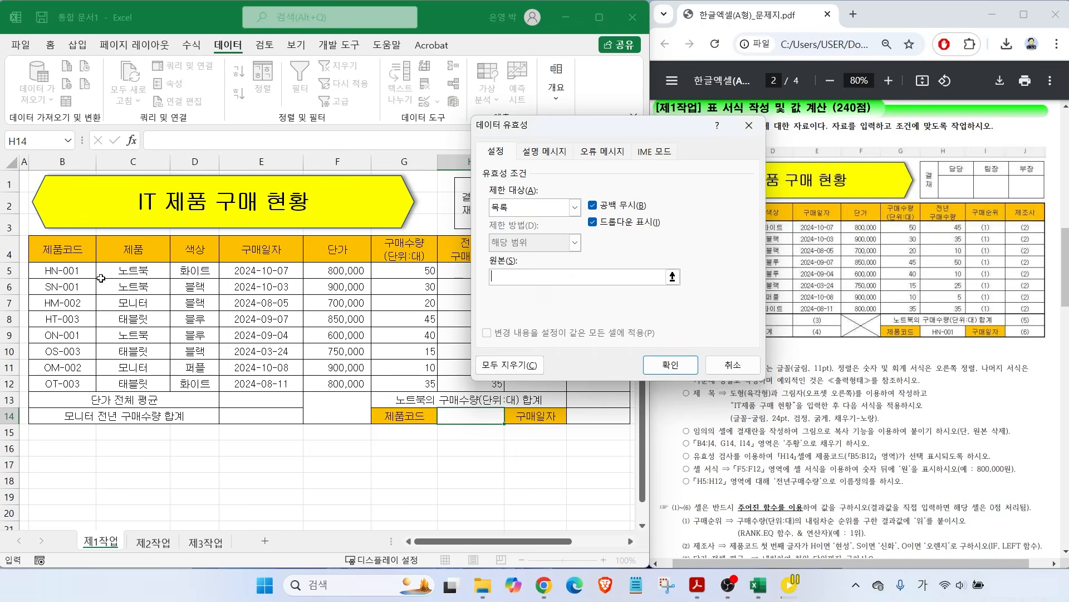
drag(59, 270, 73, 383)
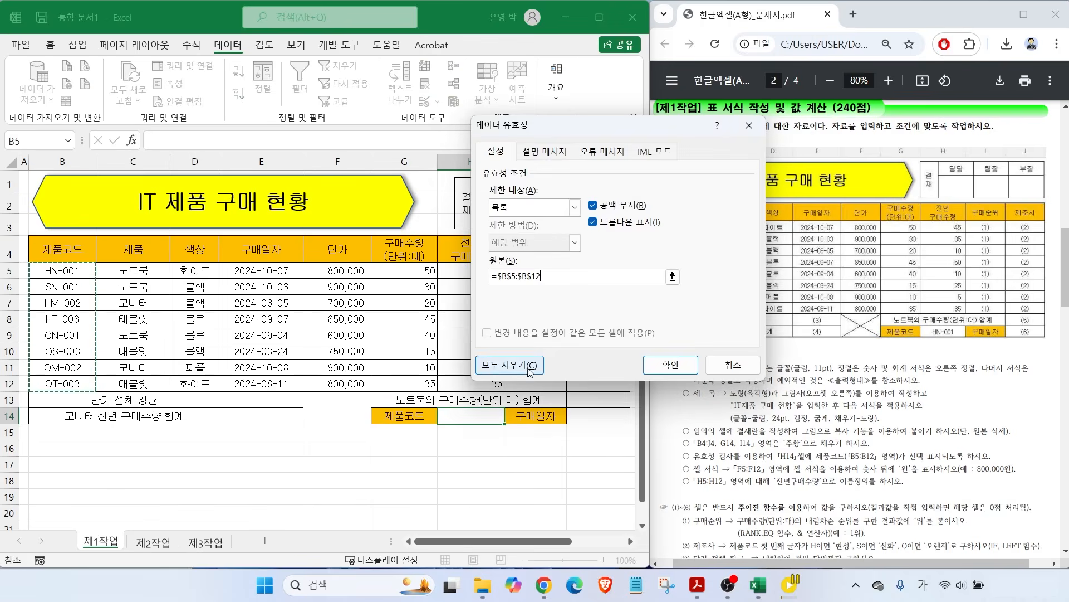
click(671, 365)
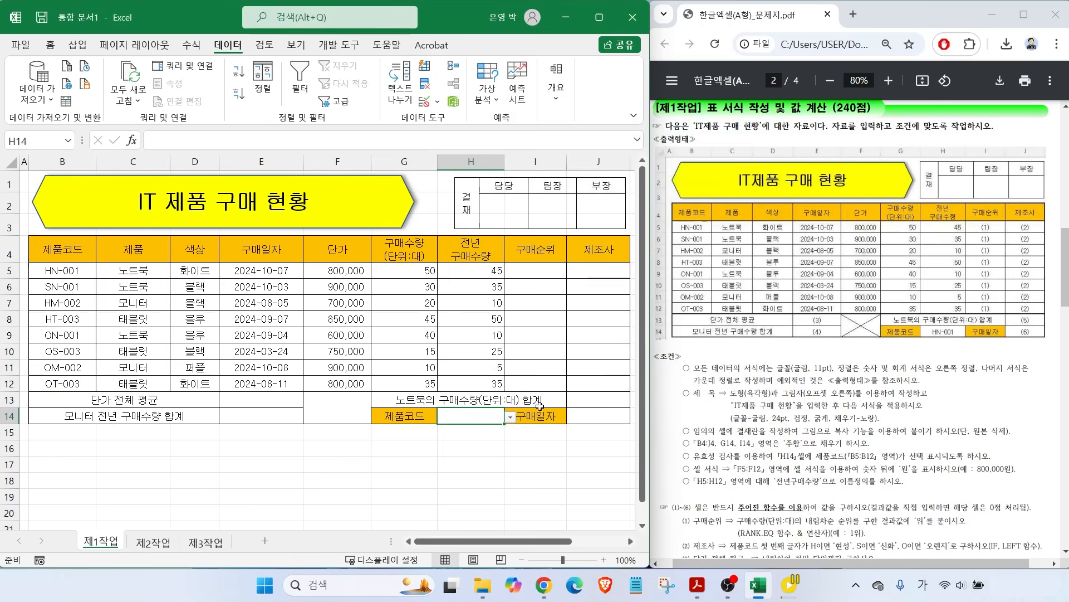
Step: Choose OM-002 from H14's product-code dropdown
click(510, 417)
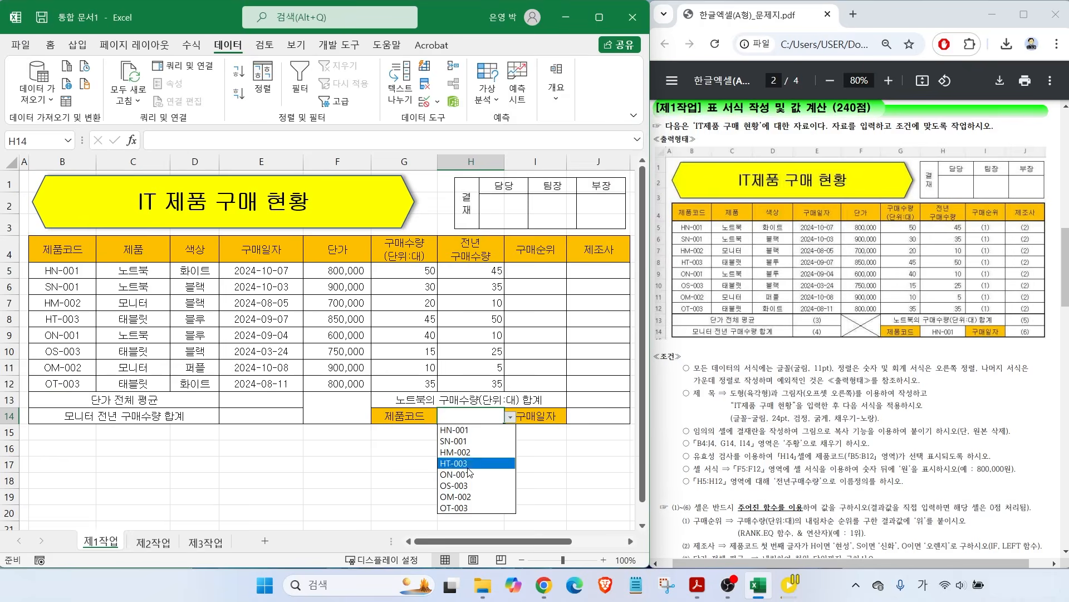
click(462, 463)
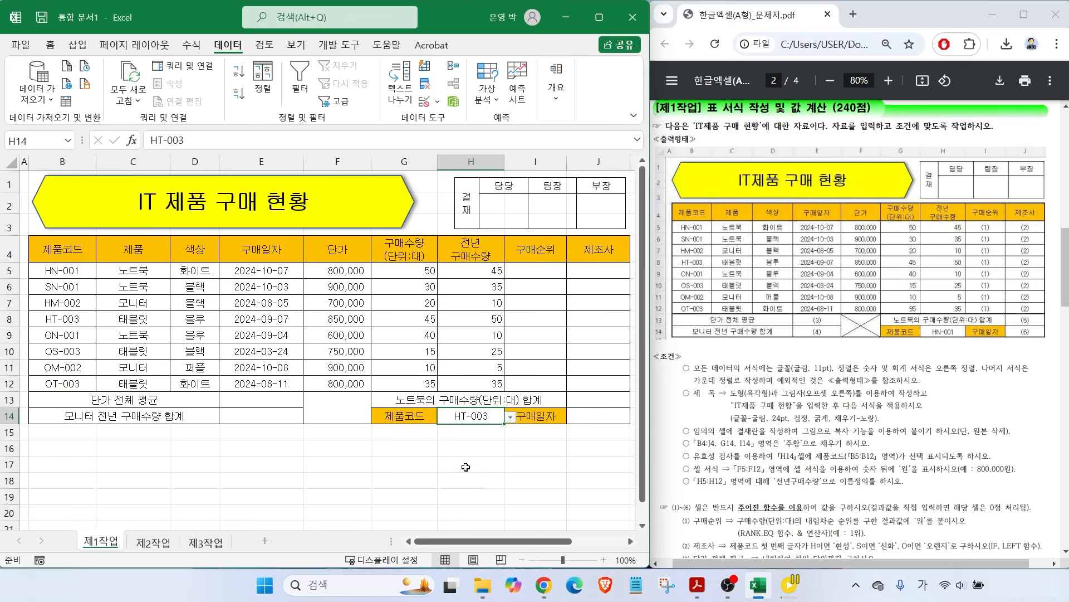
click(510, 418)
click(473, 496)
Step: Select the unit price values in F5:F12
drag(707, 475, 989, 475)
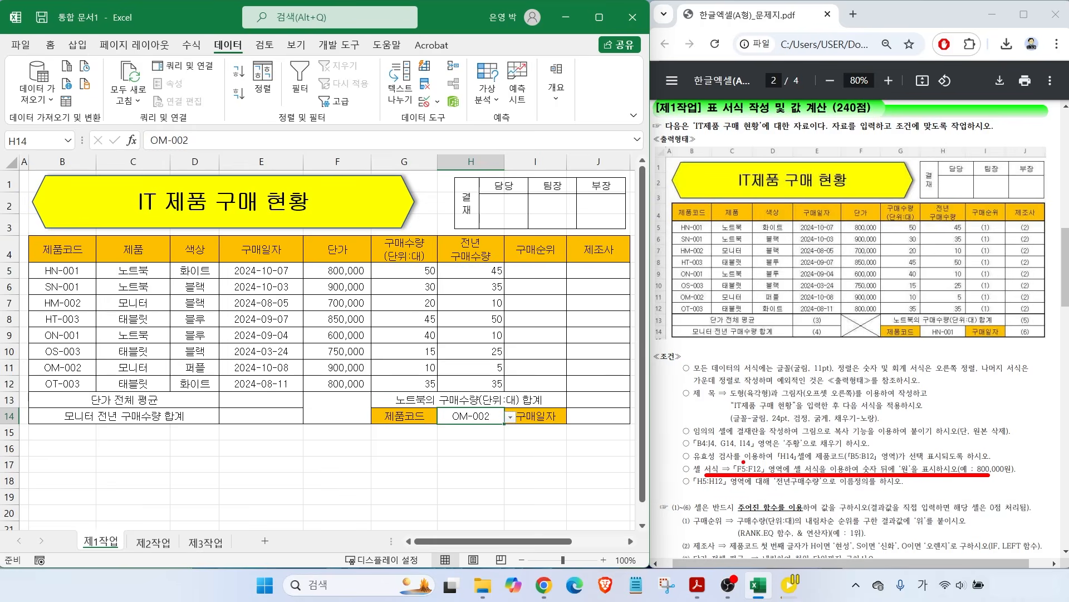
mouse_move(294, 256)
mouse_down()
mouse_move(329, 297)
mouse_move(383, 409)
mouse_move(379, 399)
mouse_up()
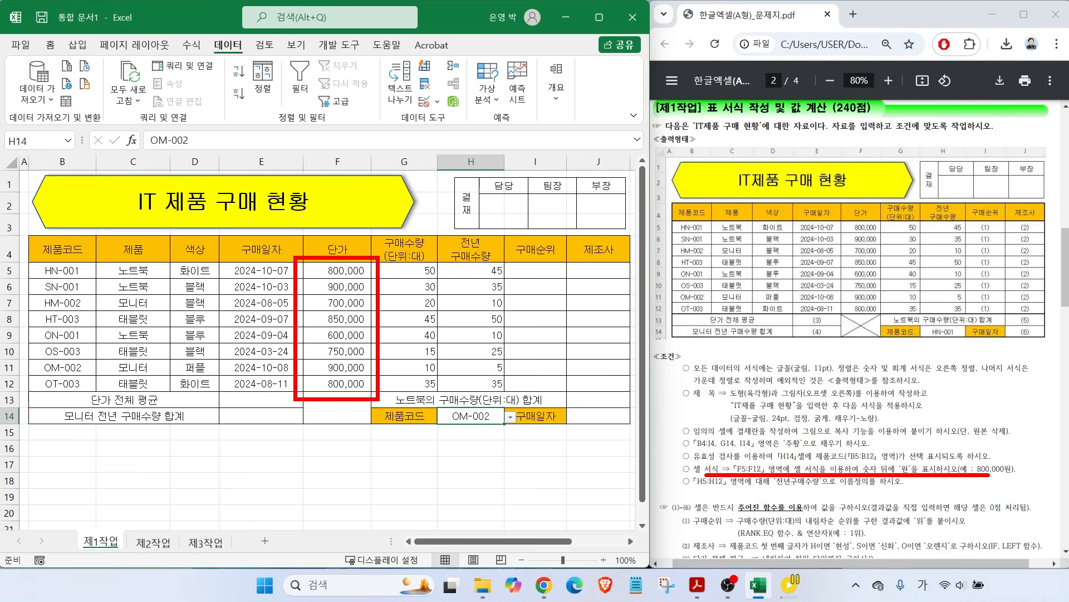
drag(995, 462, 1022, 443)
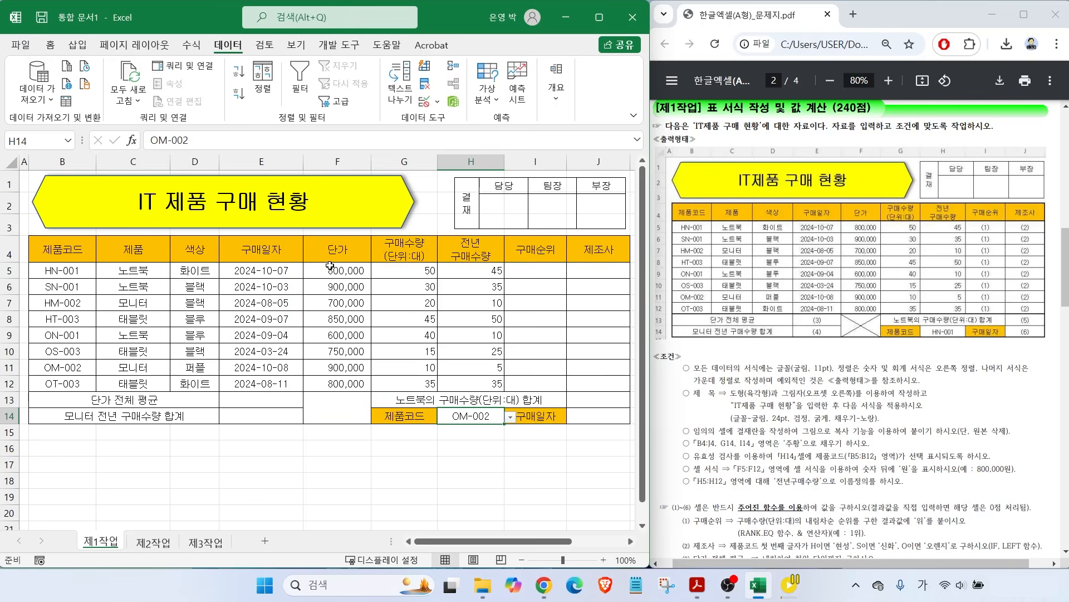
drag(337, 271, 339, 384)
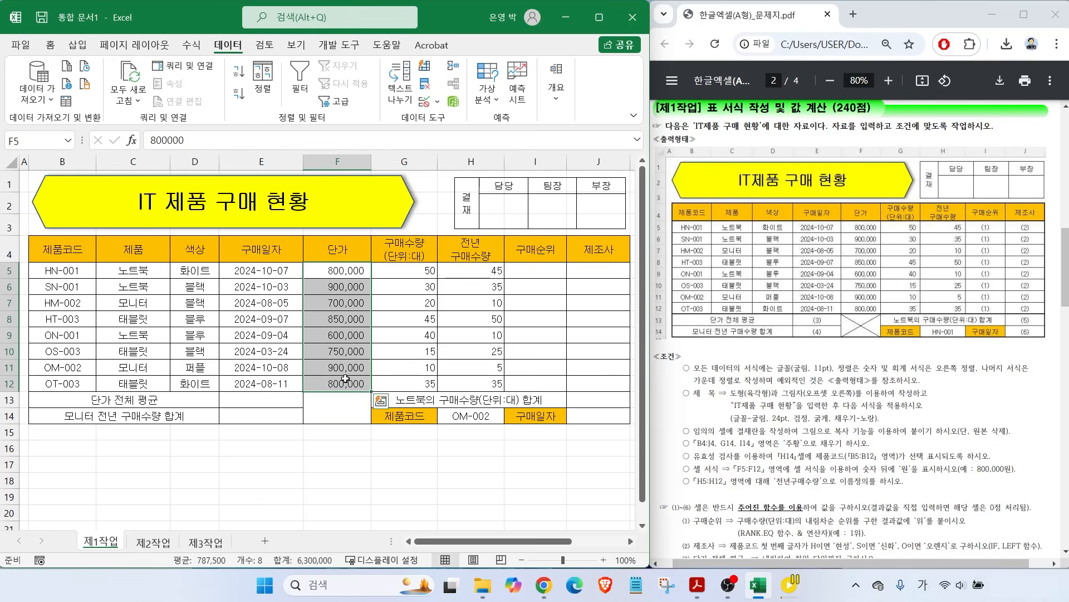
click(50, 45)
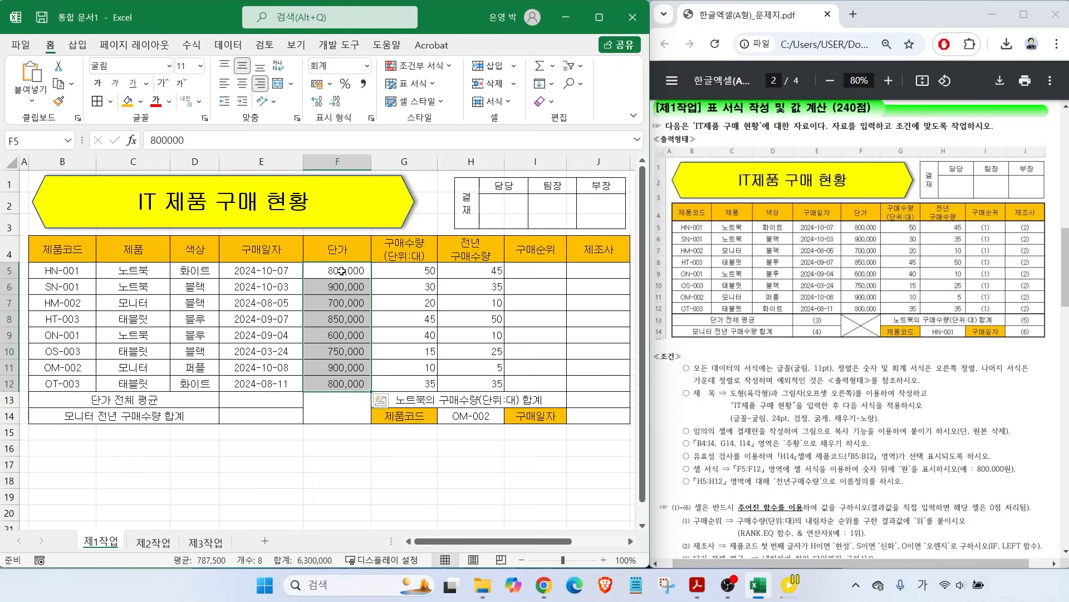
Step: Apply the custom number format #,##0원 to the selected prices
right_click(342, 271)
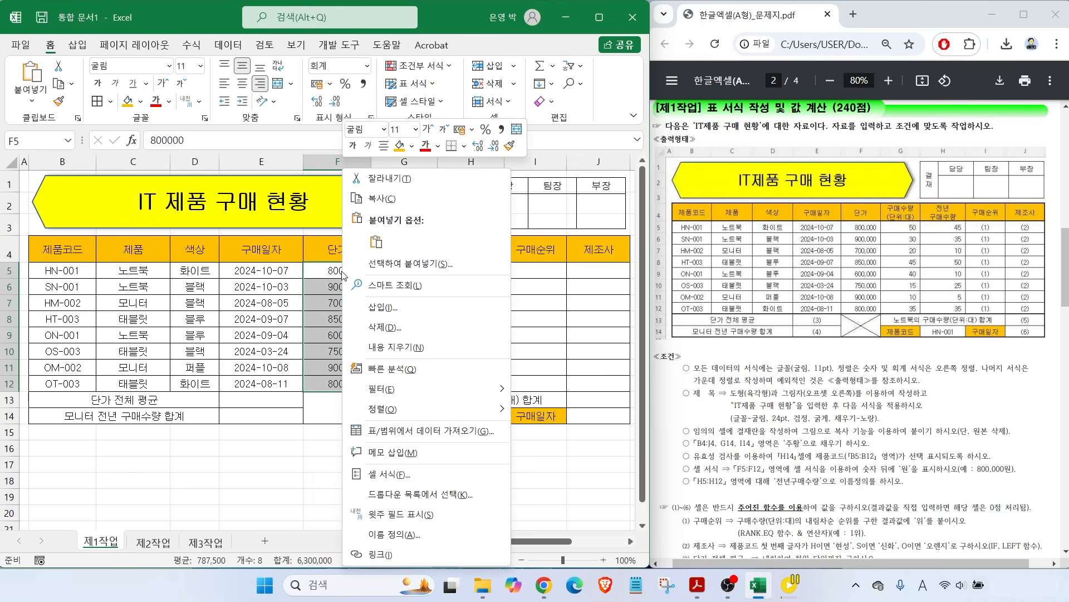
click(385, 475)
click(230, 351)
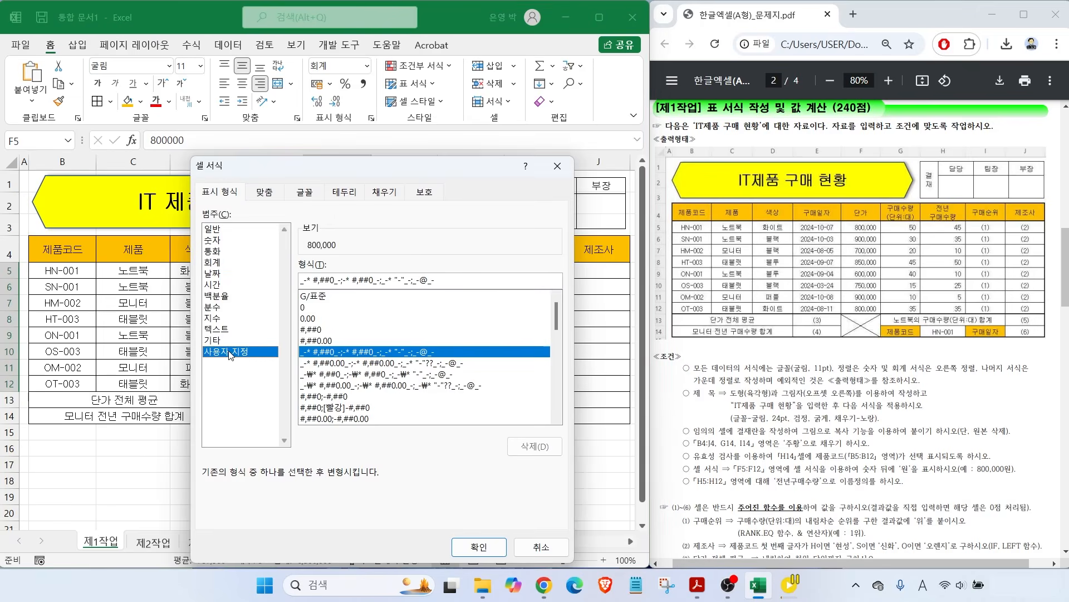
click(322, 329)
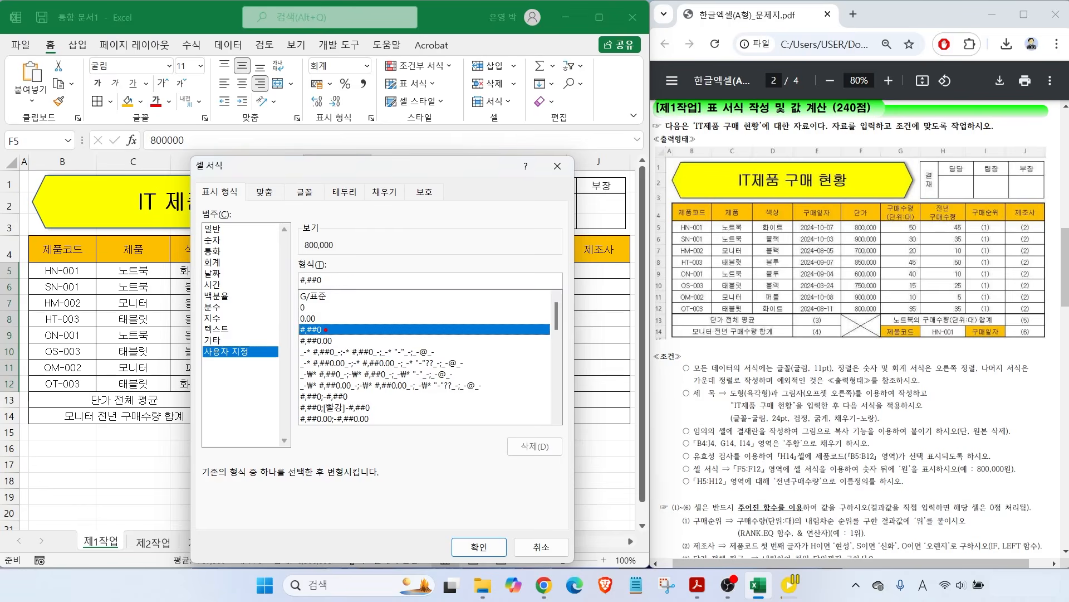
click(329, 280)
text(ㅇ)
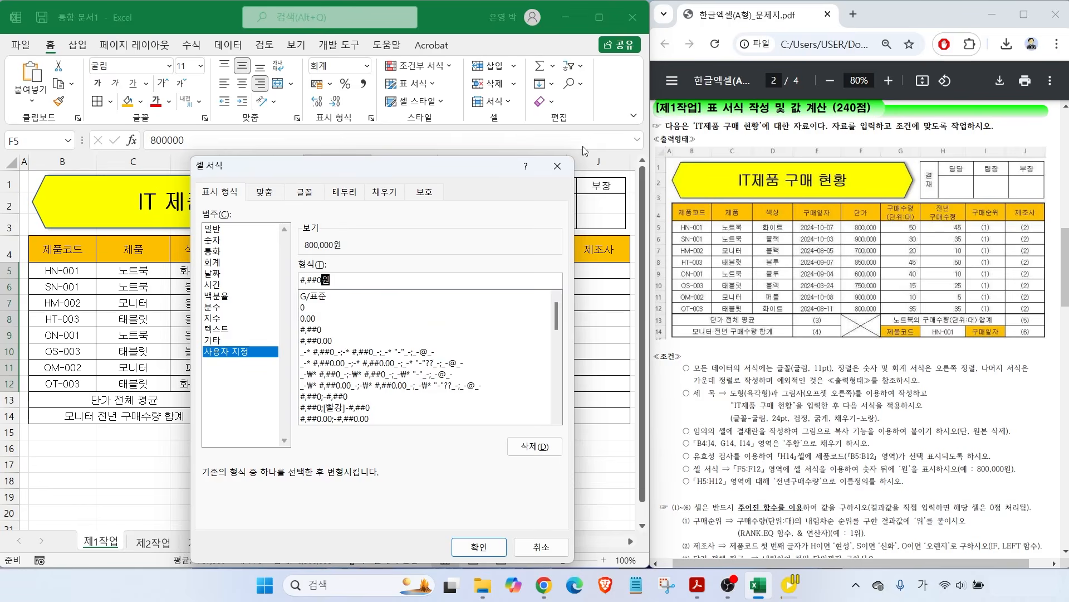
click(342, 245)
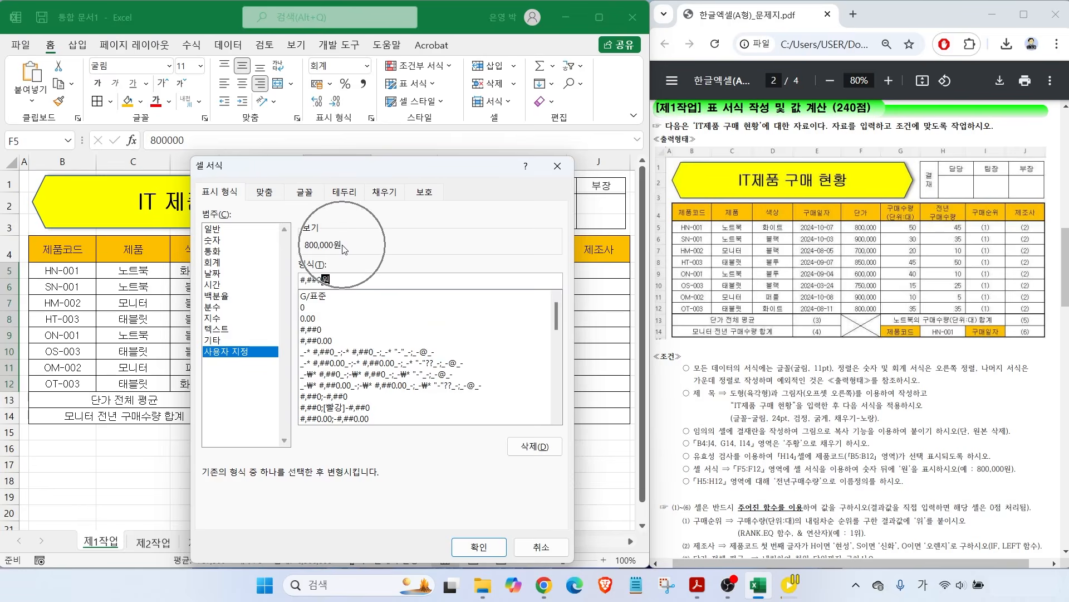
click(479, 546)
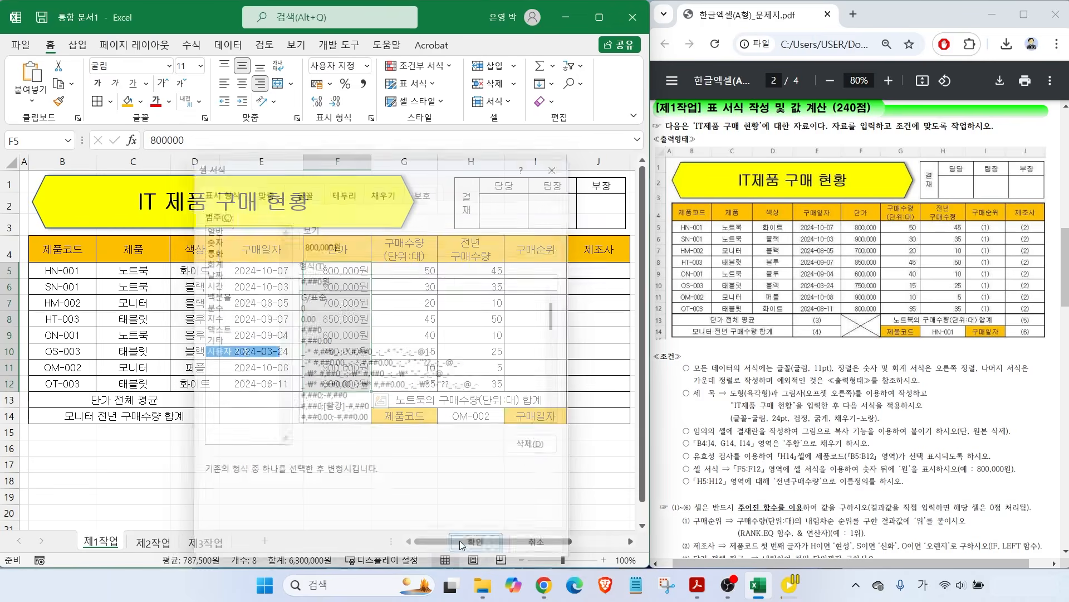
click(344, 465)
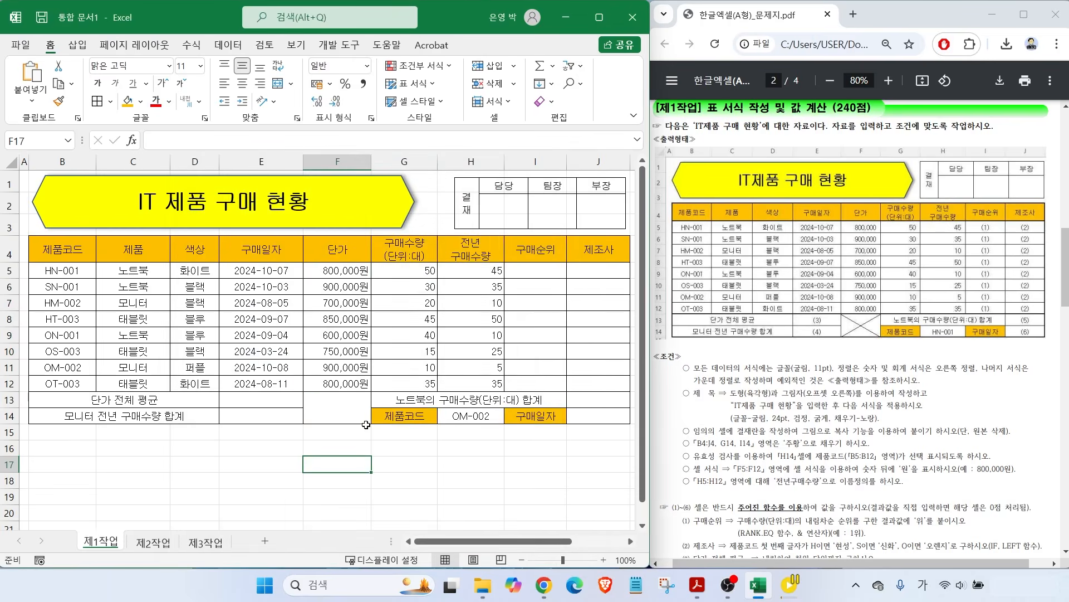
Step: Select the previous-year quantities in H5:H12
drag(692, 494, 975, 493)
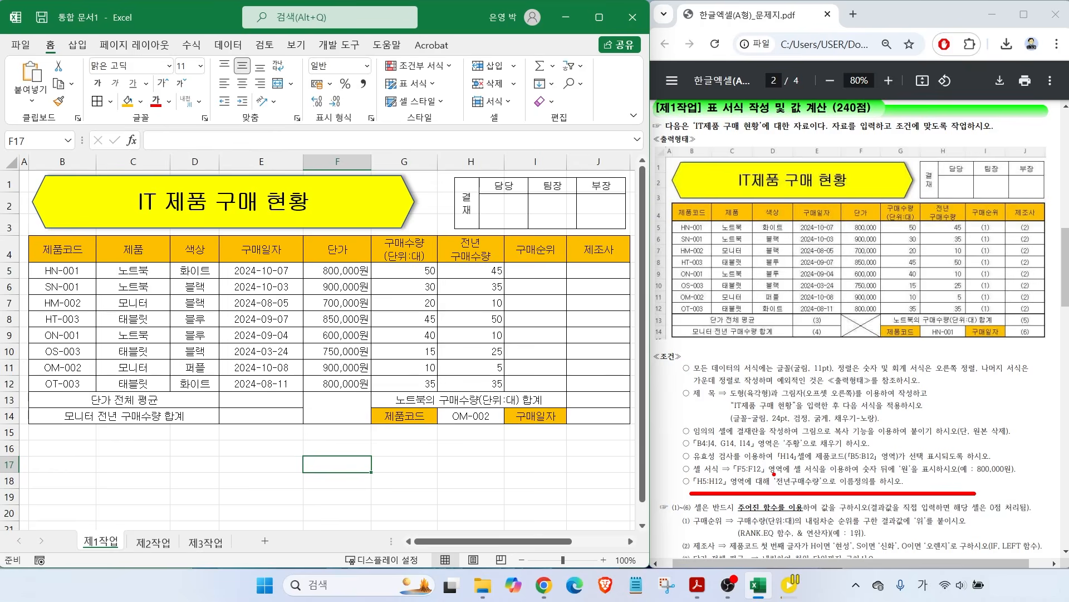
drag(772, 472, 826, 490)
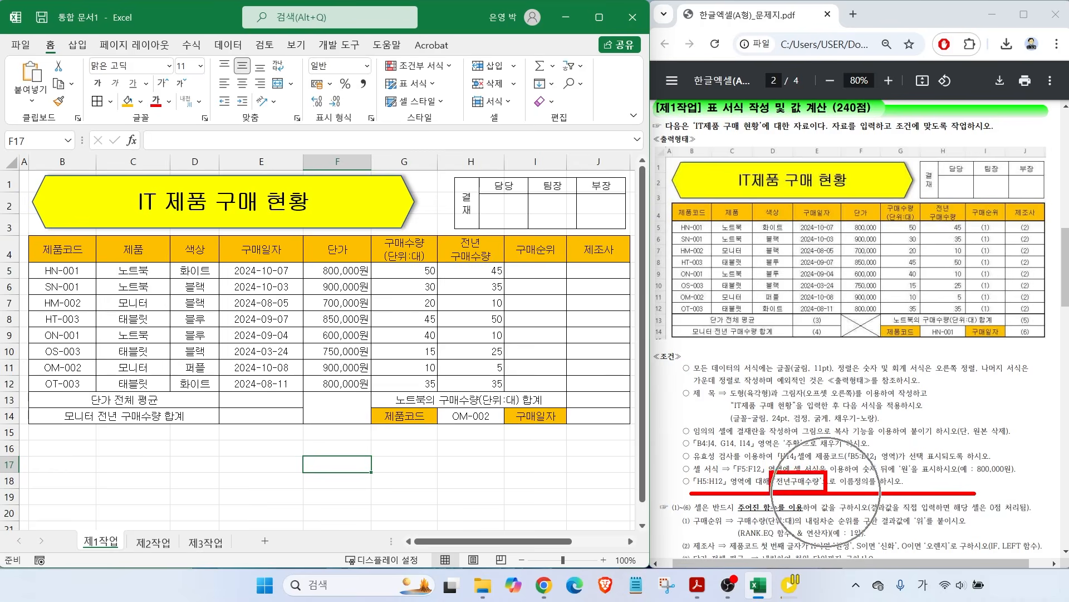
key(Escape)
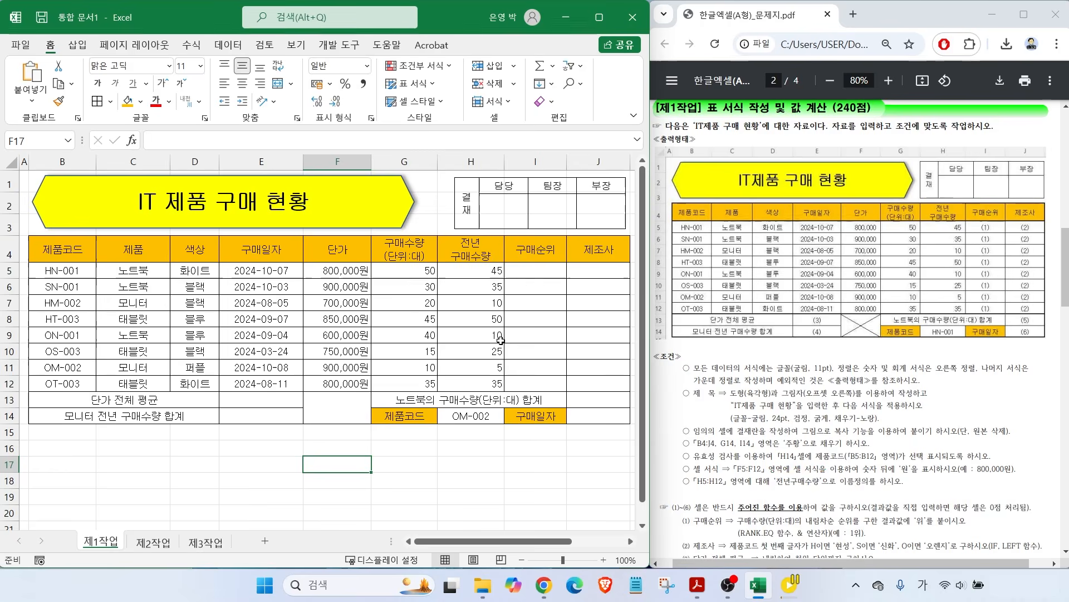
drag(478, 276, 482, 385)
drag(427, 257, 520, 391)
drag(1, 128, 73, 166)
drag(423, 237, 469, 269)
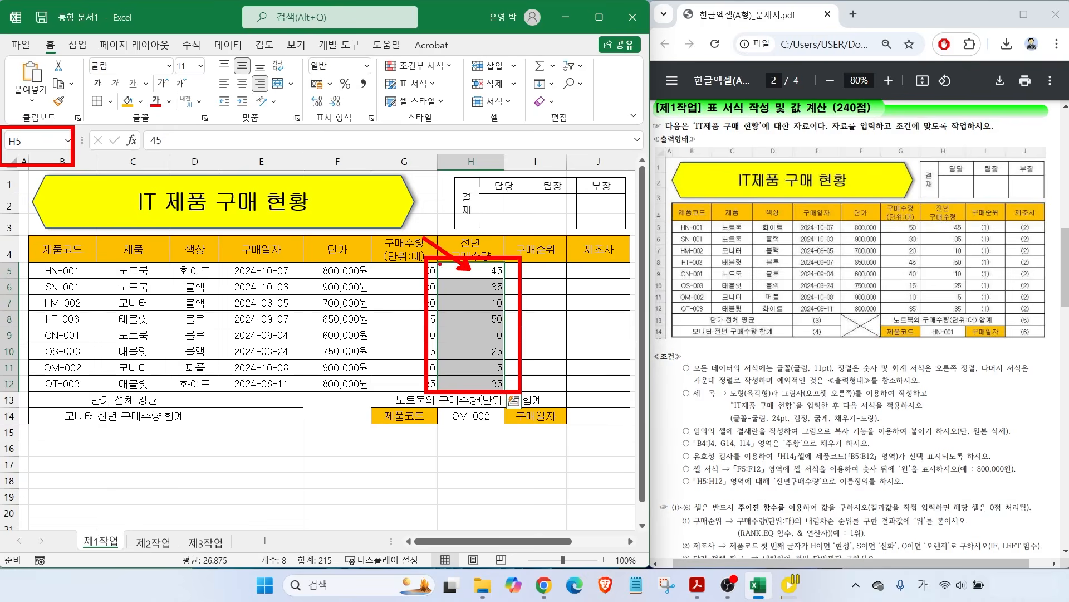
key(Escape)
Step: Name the range 전년구매수량 via the Name Box and verify it by reselecting H5:H12
click(29, 140)
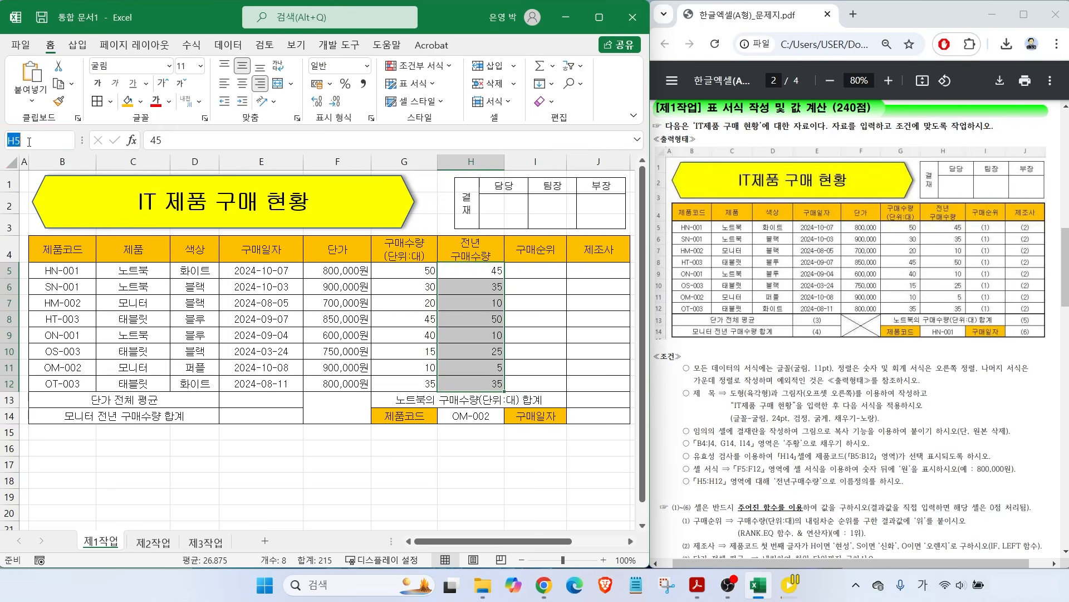
text(전년구매수량)
key(Return)
key(Return)
click(468, 267)
click(470, 286)
click(463, 324)
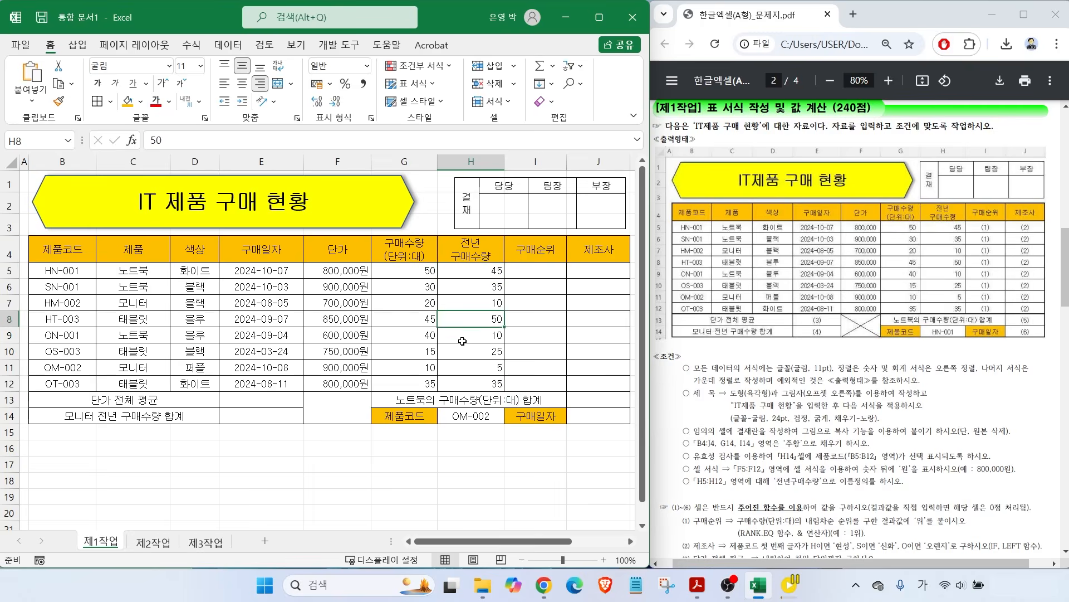
drag(466, 266, 469, 383)
click(513, 400)
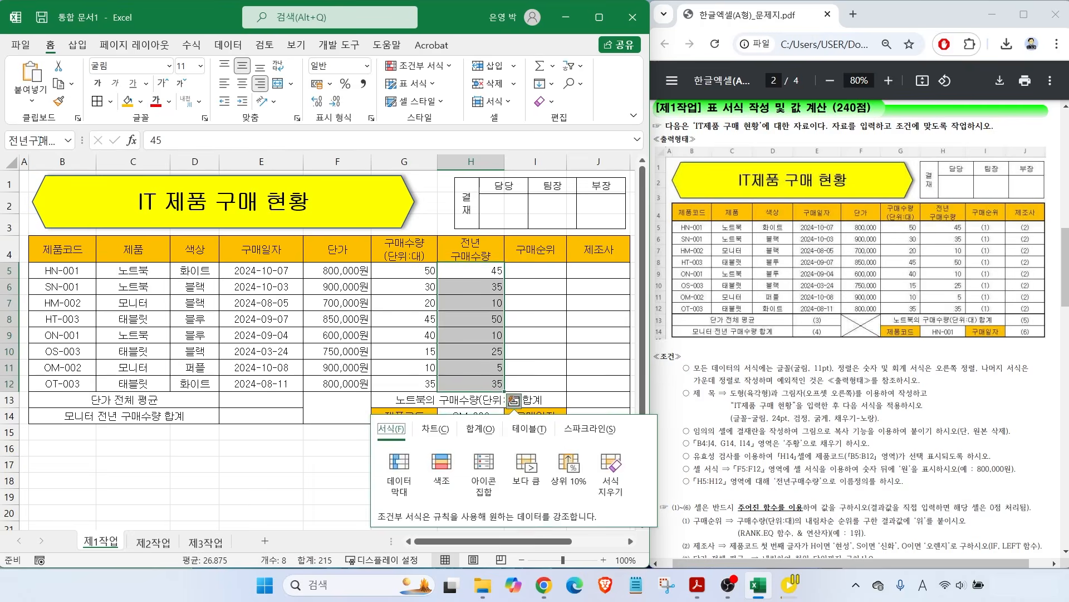
click(254, 458)
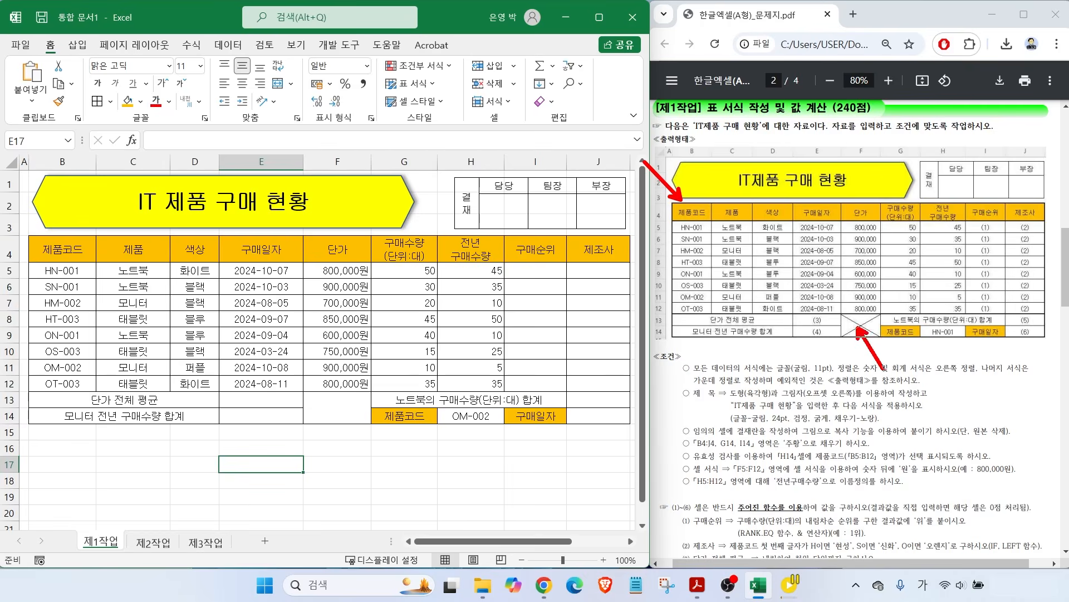
Step: Give the table B4:J14 a thick outside border
click(833, 276)
drag(50, 247, 616, 414)
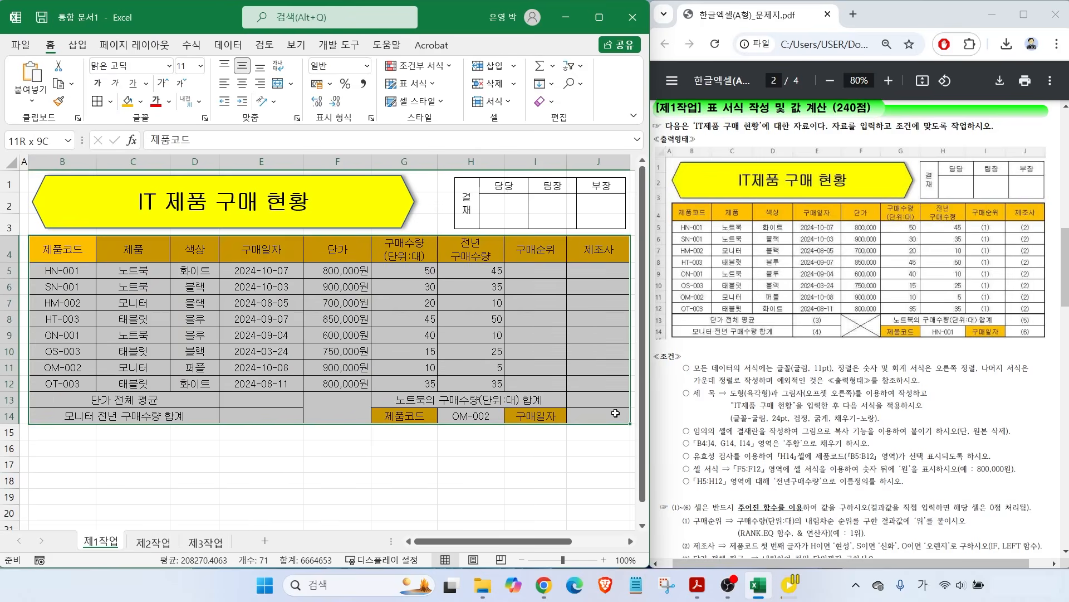
click(110, 101)
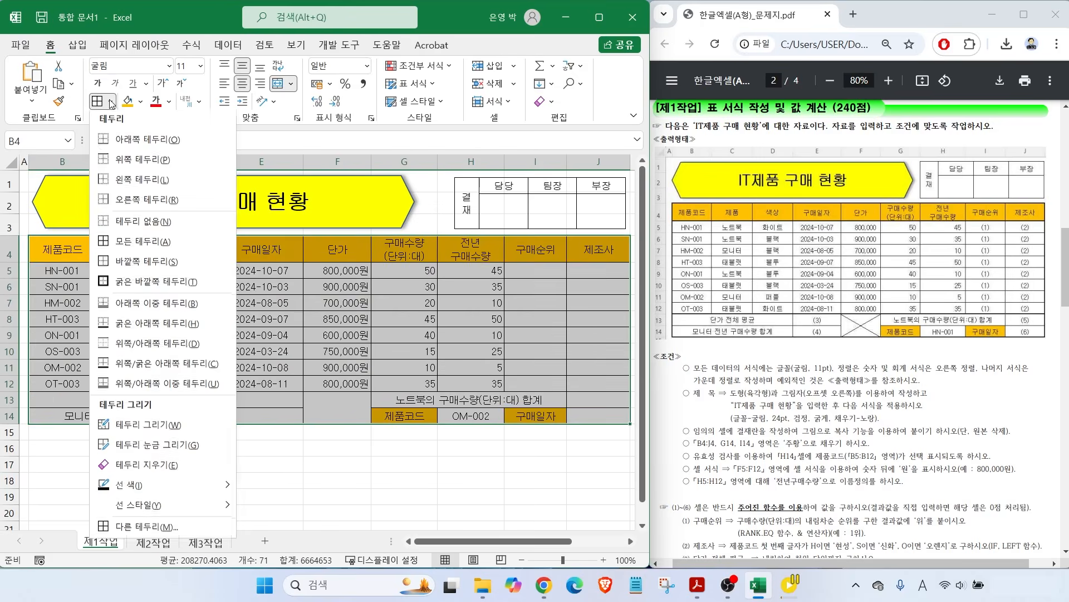
click(144, 283)
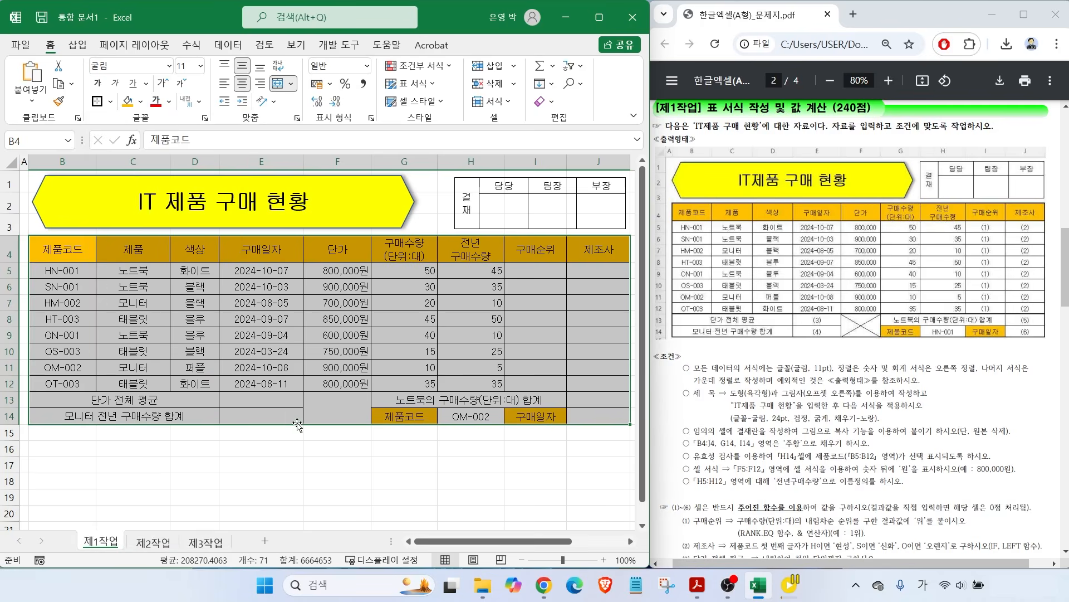
Step: Add both diagonal borders to the merged cell F13:F14 to cross it out
click(339, 407)
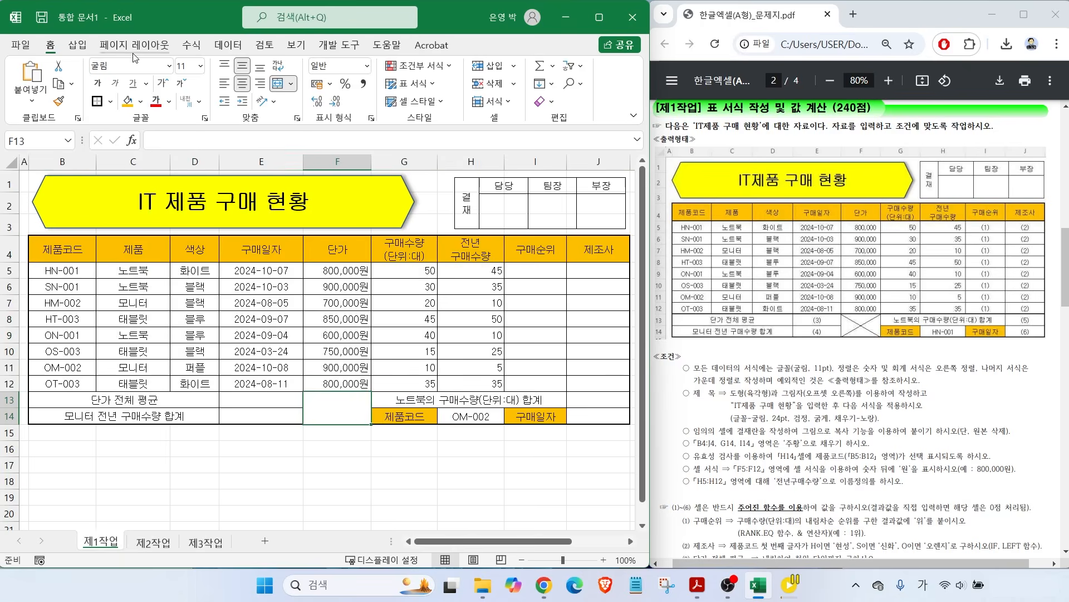
click(110, 101)
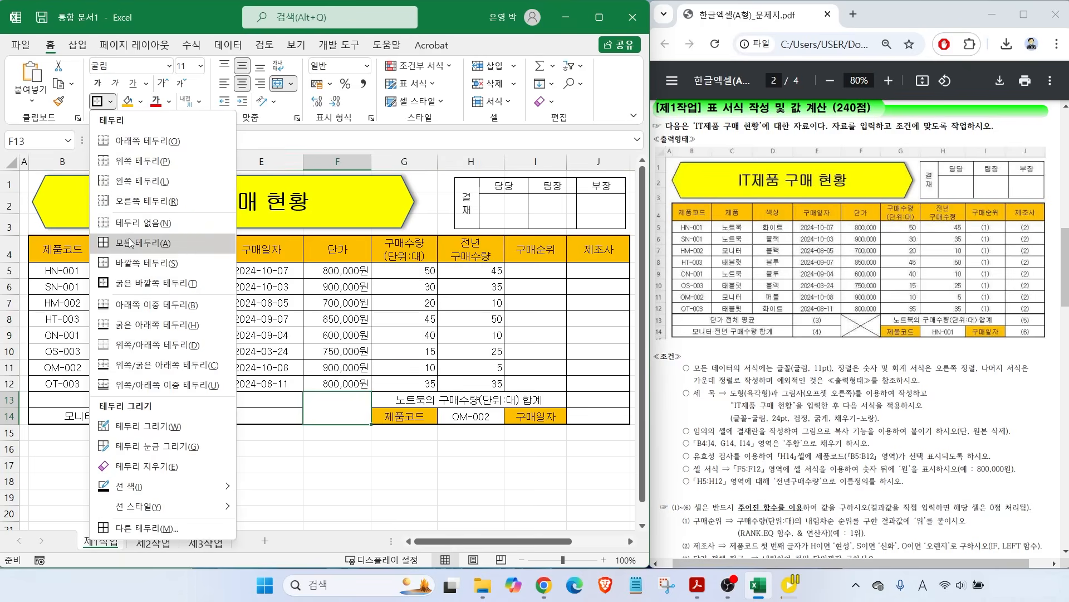
click(160, 528)
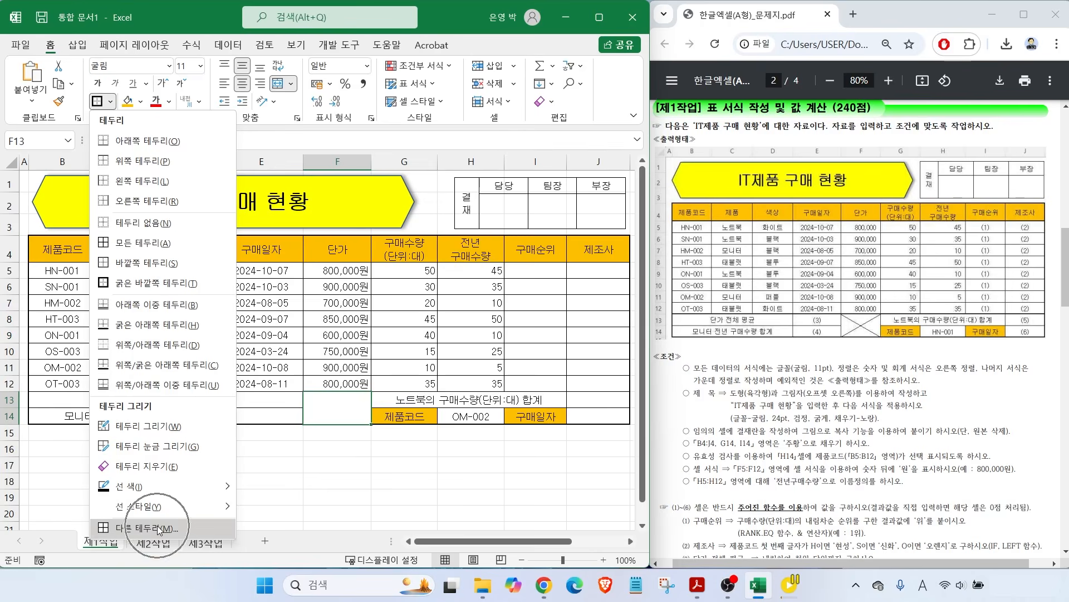
drag(505, 56, 429, 74)
click(472, 299)
click(629, 299)
click(638, 453)
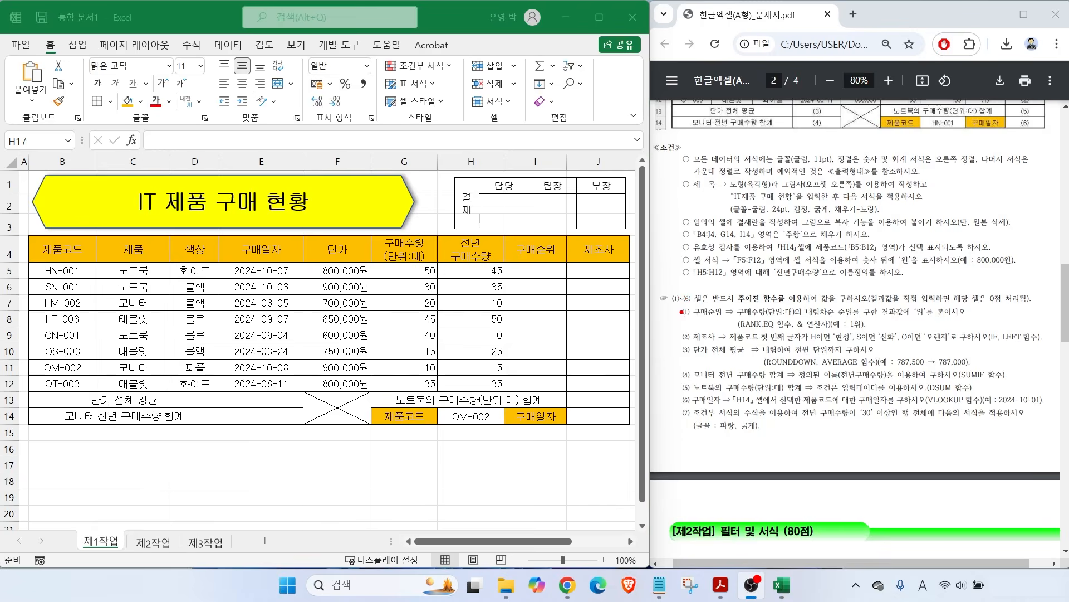
mouse_move(680, 312)
mouse_down()
mouse_move(664, 363)
mouse_move(681, 400)
mouse_up()
drag(698, 417, 825, 421)
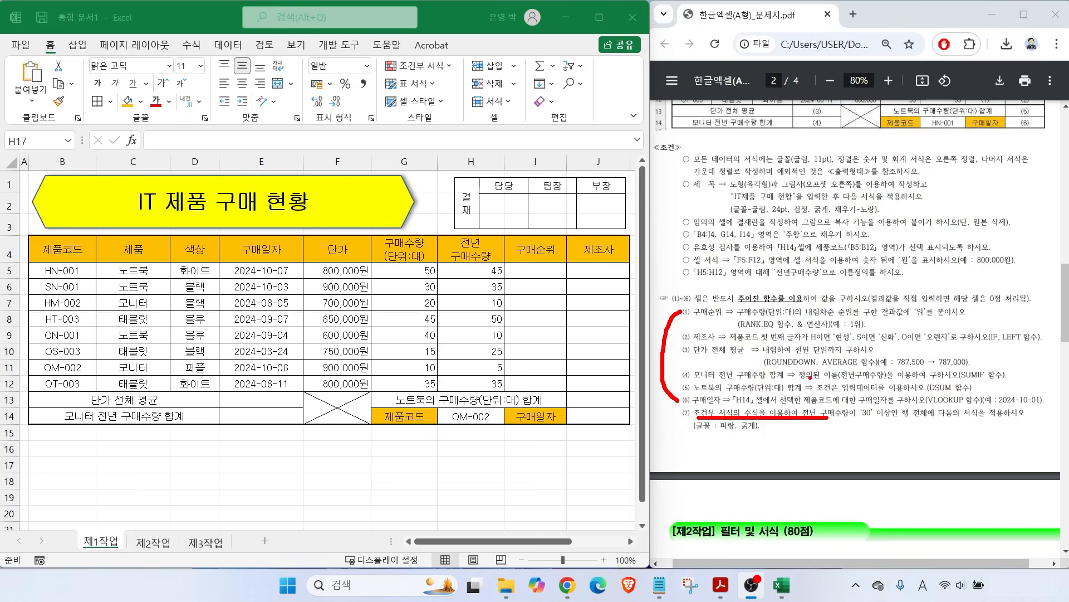
key(Escape)
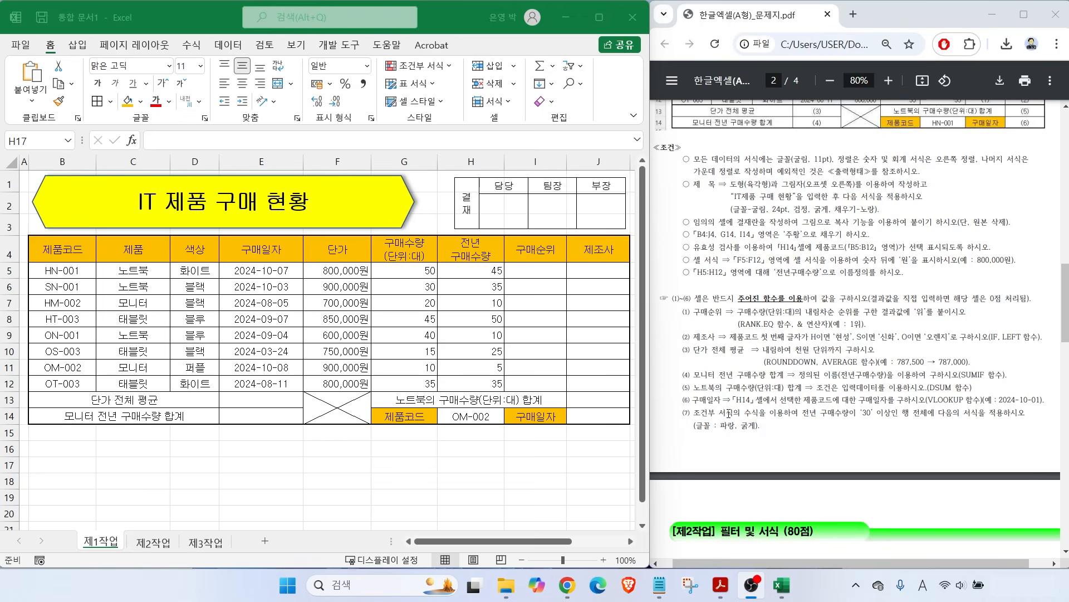
mouse_move(674, 303)
mouse_down()
mouse_move(719, 331)
mouse_move(1034, 408)
mouse_up()
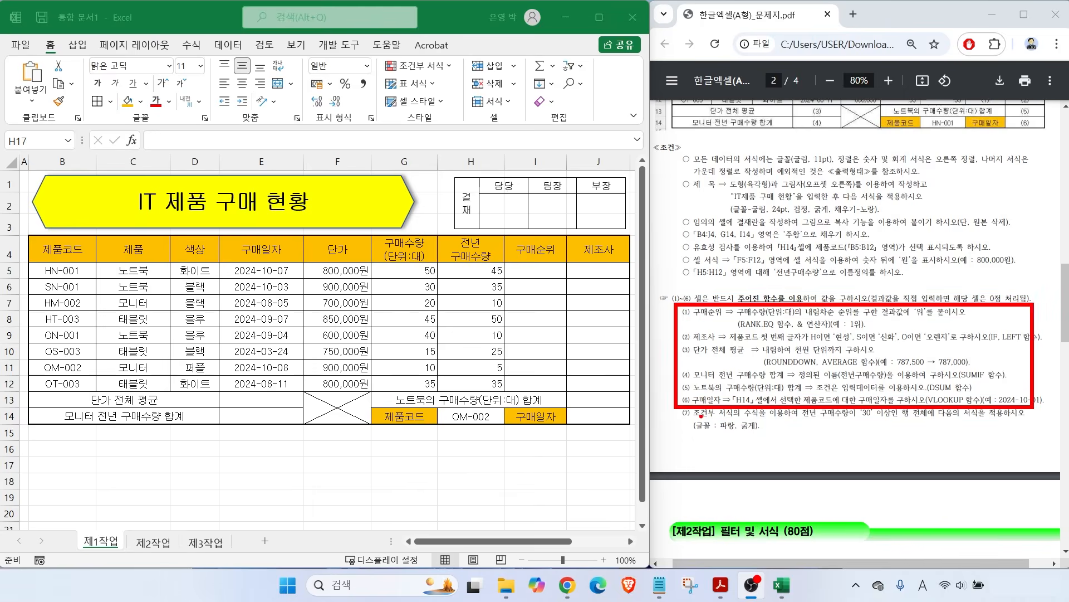
key(Escape)
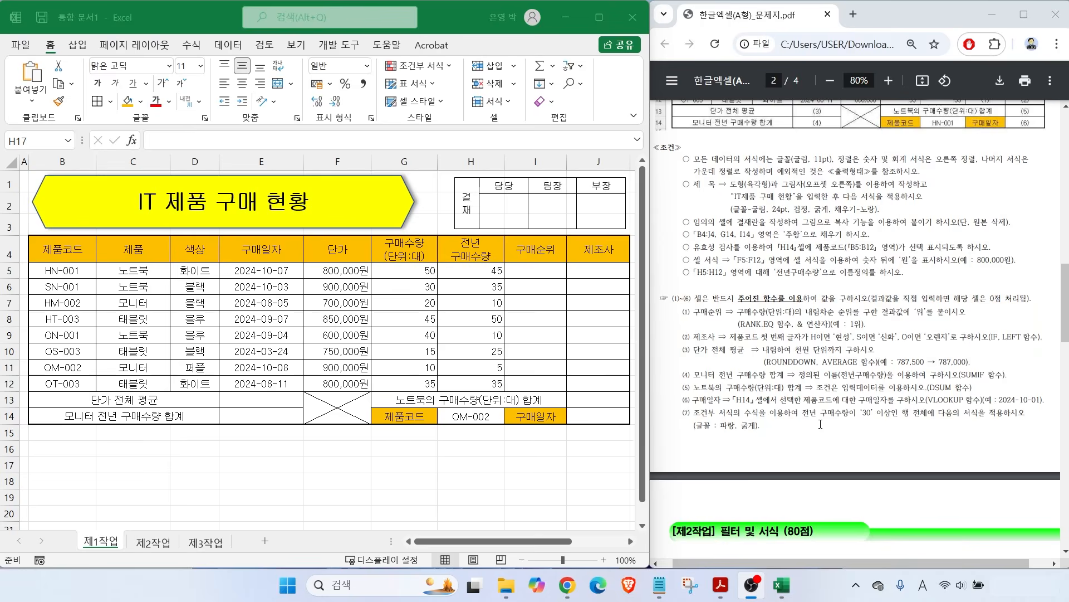
key(ctrl+2)
drag(884, 425, 1013, 424)
mouse_move(28, 261)
mouse_down()
mouse_move(76, 230)
mouse_move(53, 254)
mouse_move(268, 364)
mouse_move(635, 388)
mouse_up()
key(Escape)
drag(48, 272, 602, 385)
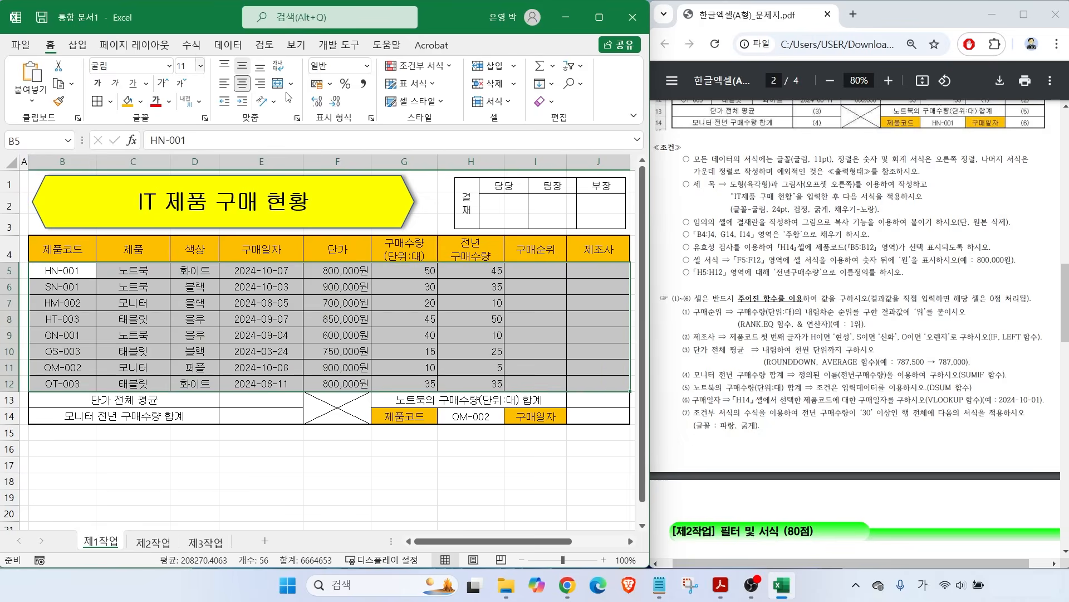
Step: Start a new formula-based conditional formatting rule
key(ctrl+q)
click(427, 76)
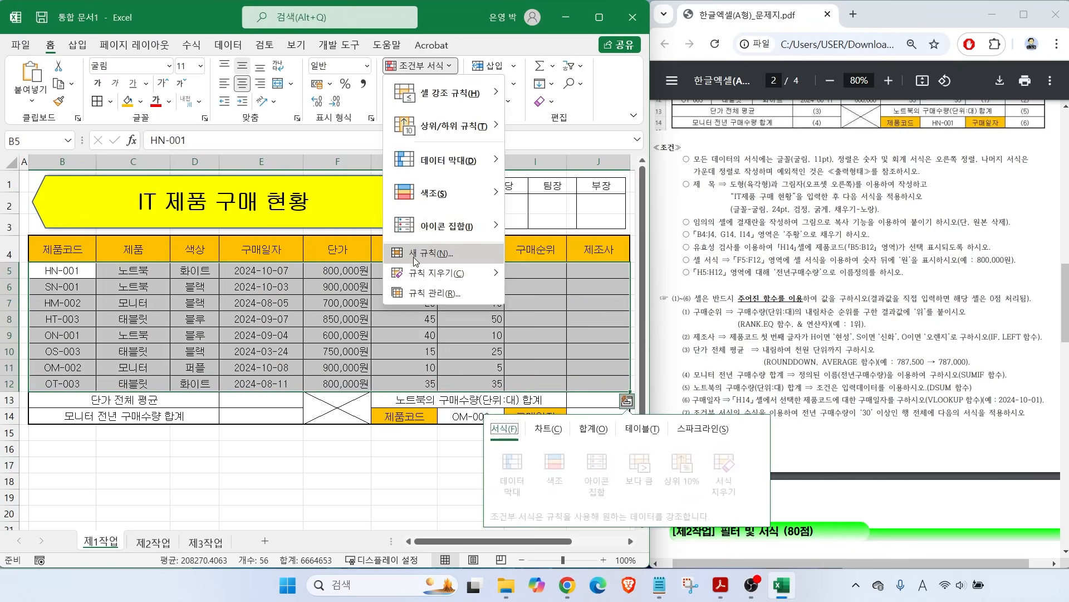
click(414, 257)
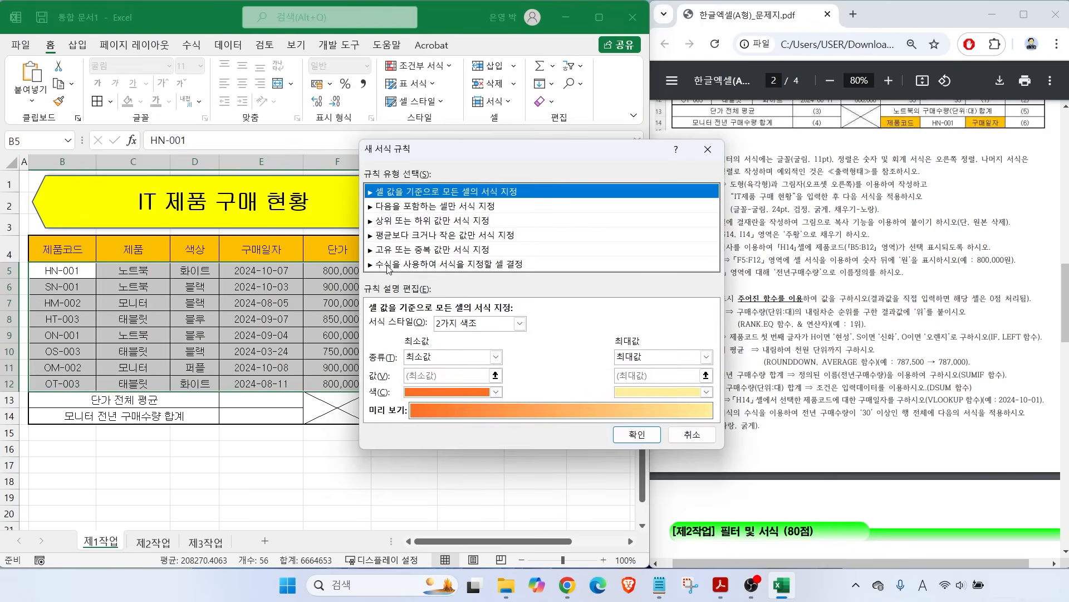
click(388, 268)
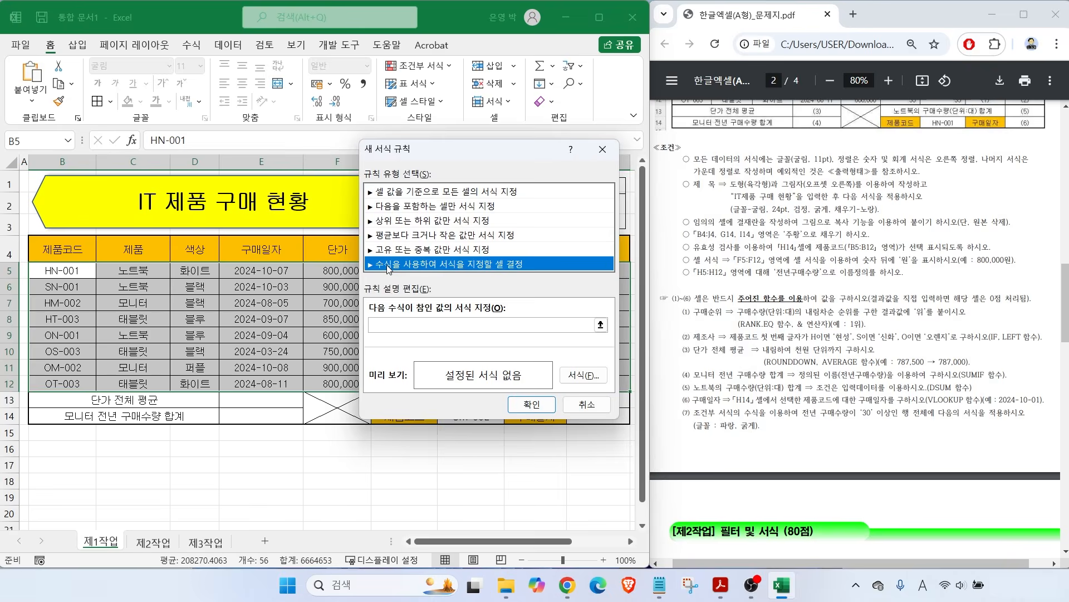
click(400, 326)
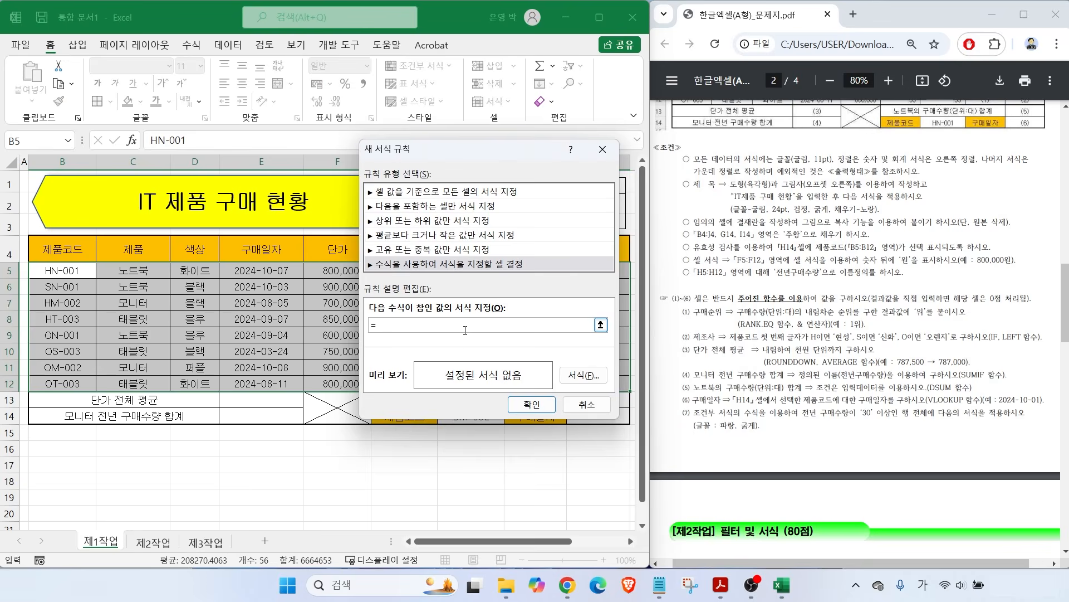
Step: Reference H5 in the rule formula and trim $H$5 to =$H5, locking only column H
drag(444, 156, 658, 181)
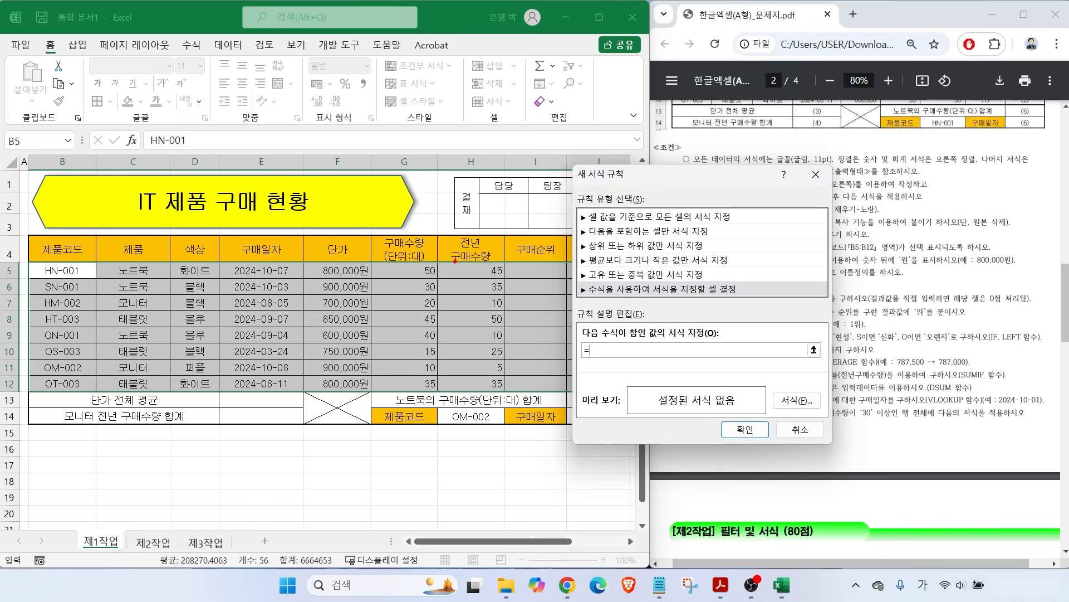
click(468, 271)
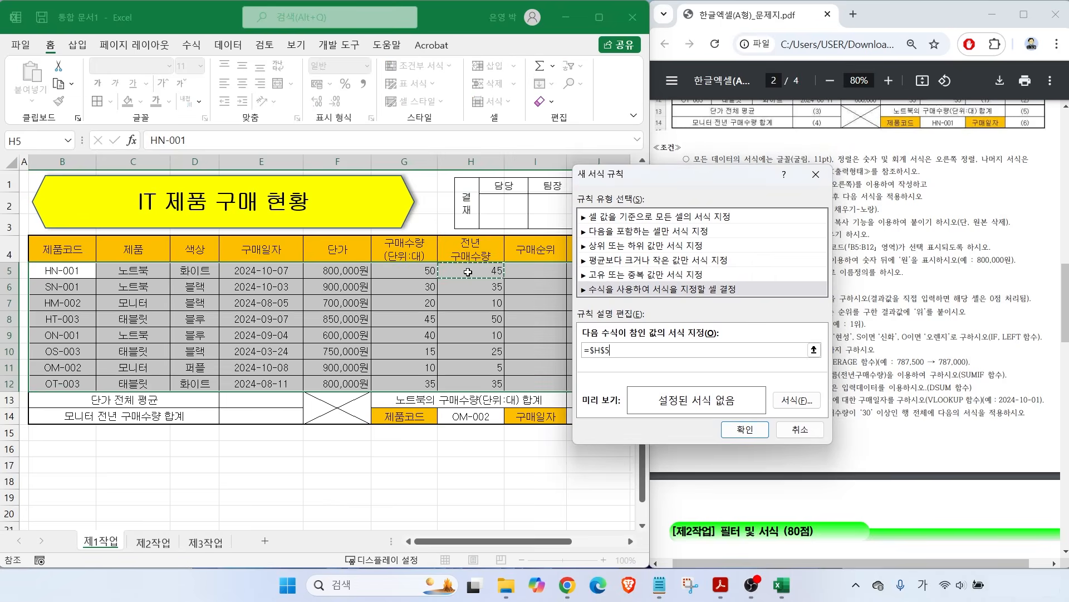
drag(587, 333, 622, 369)
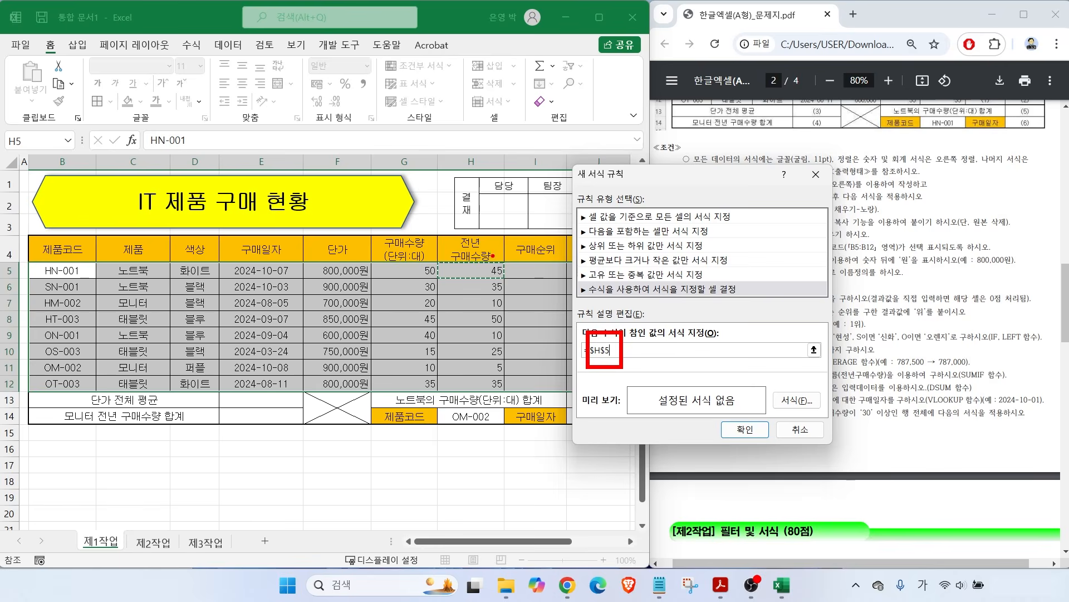
mouse_move(489, 270)
mouse_down()
mouse_move(515, 266)
mouse_move(528, 284)
mouse_move(513, 312)
mouse_move(524, 349)
mouse_move(515, 374)
mouse_up()
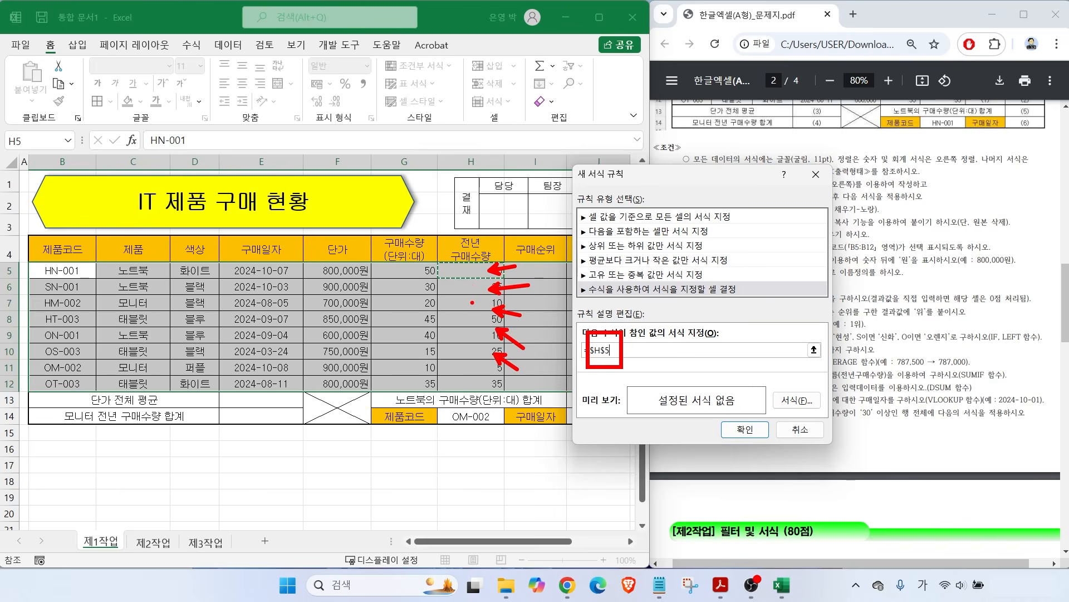
mouse_move(449, 143)
mouse_down()
mouse_move(440, 167)
mouse_move(422, 173)
mouse_move(478, 180)
mouse_up()
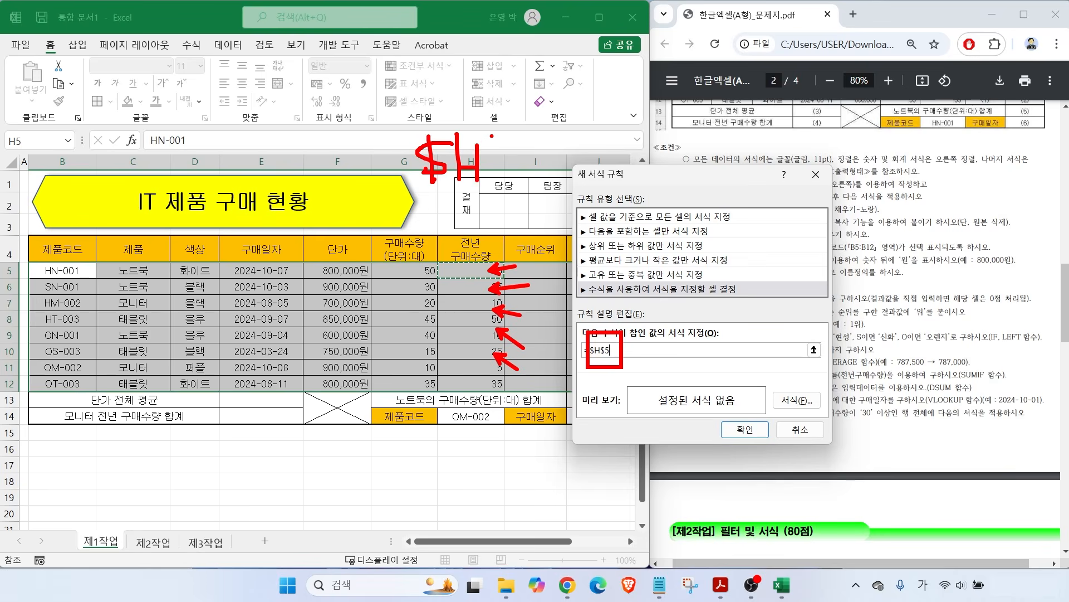
drag(503, 136, 521, 198)
drag(506, 156, 520, 156)
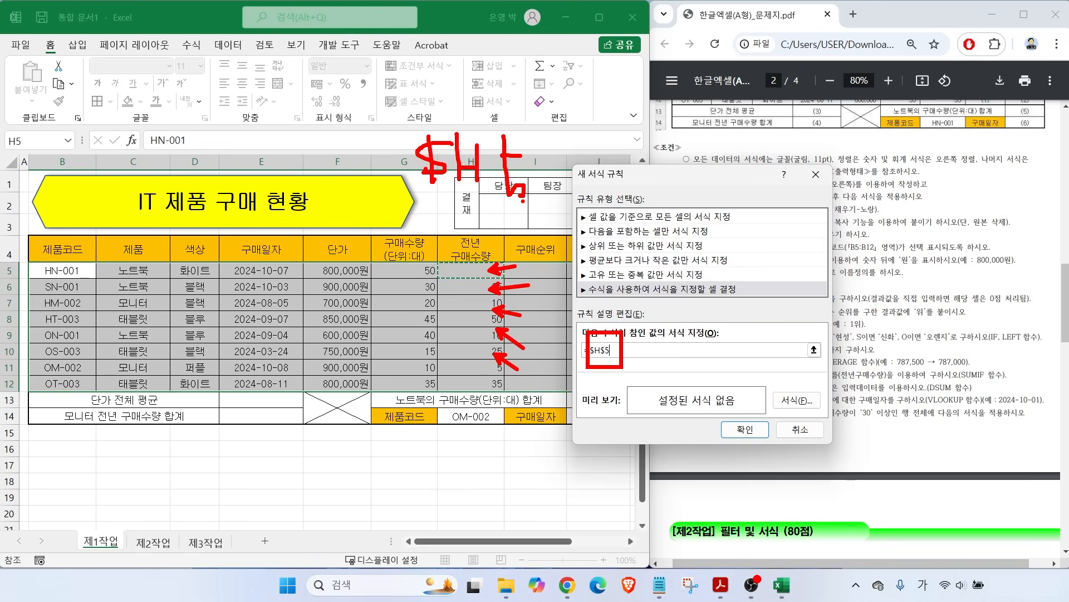
key(Escape)
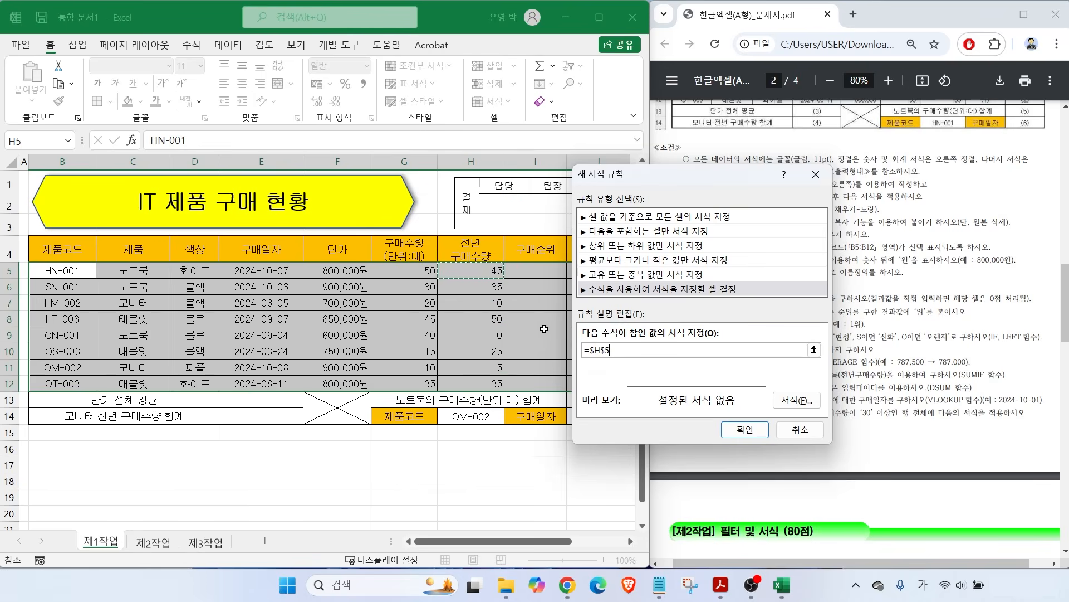
click(602, 350)
key(BackSpace)
key(ctrl+2)
mouse_move(506, 206)
mouse_down()
mouse_move(484, 206)
mouse_move(490, 265)
mouse_move(548, 230)
mouse_up()
mouse_move(550, 203)
mouse_down()
mouse_move(550, 241)
mouse_move(584, 226)
mouse_move(571, 261)
mouse_up()
drag(573, 214, 606, 222)
mouse_move(451, 175)
mouse_down()
mouse_move(458, 194)
mouse_move(623, 263)
mouse_move(626, 275)
mouse_up()
key(Escape)
Step: Bring up the comparison-operator notes alongside condition (7)
drag(670, 182, 572, 74)
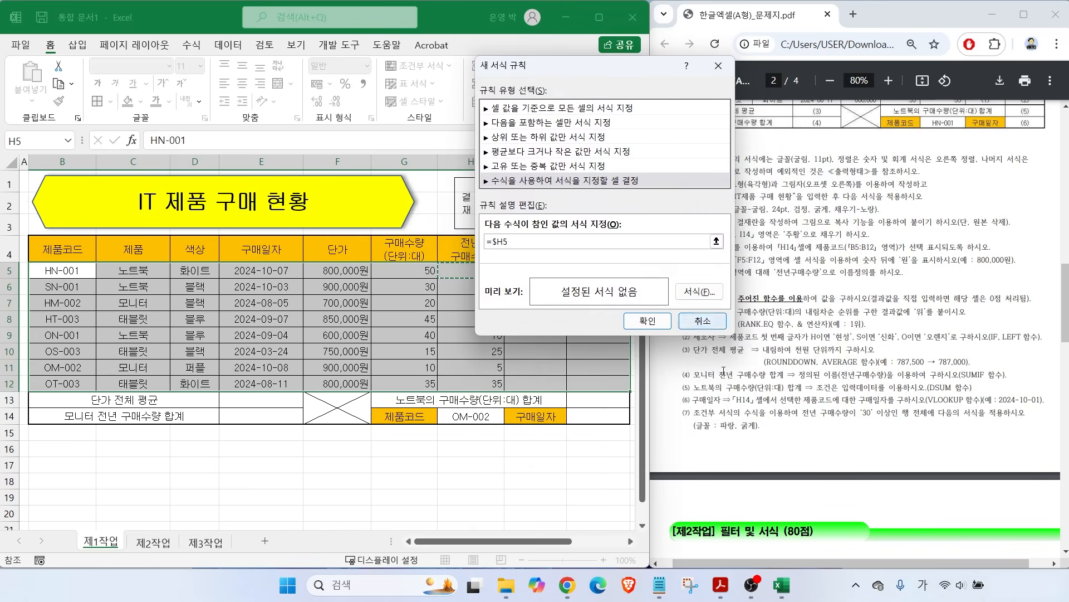
key(ctrl+2)
drag(833, 428, 936, 424)
key(Escape)
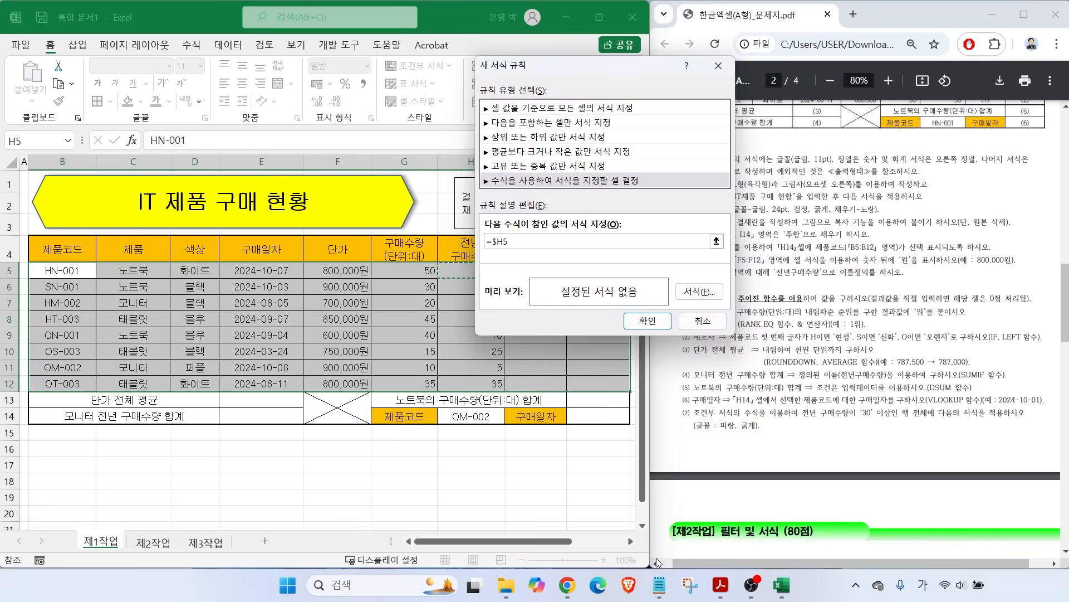
click(659, 585)
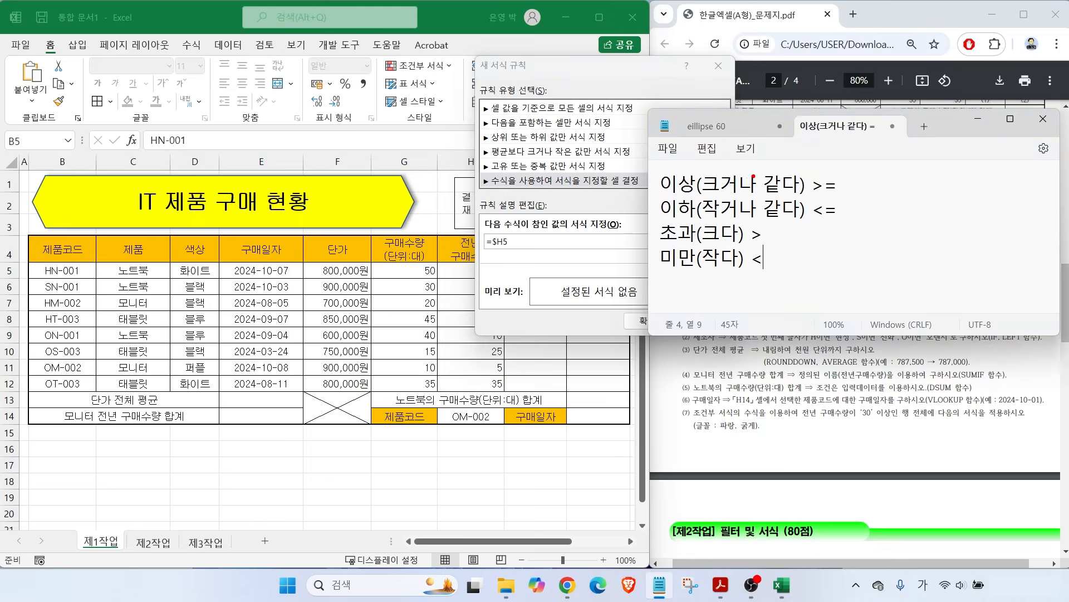
Step: Append >=30 so the rule formula reads =$H5>=30
drag(667, 197, 855, 192)
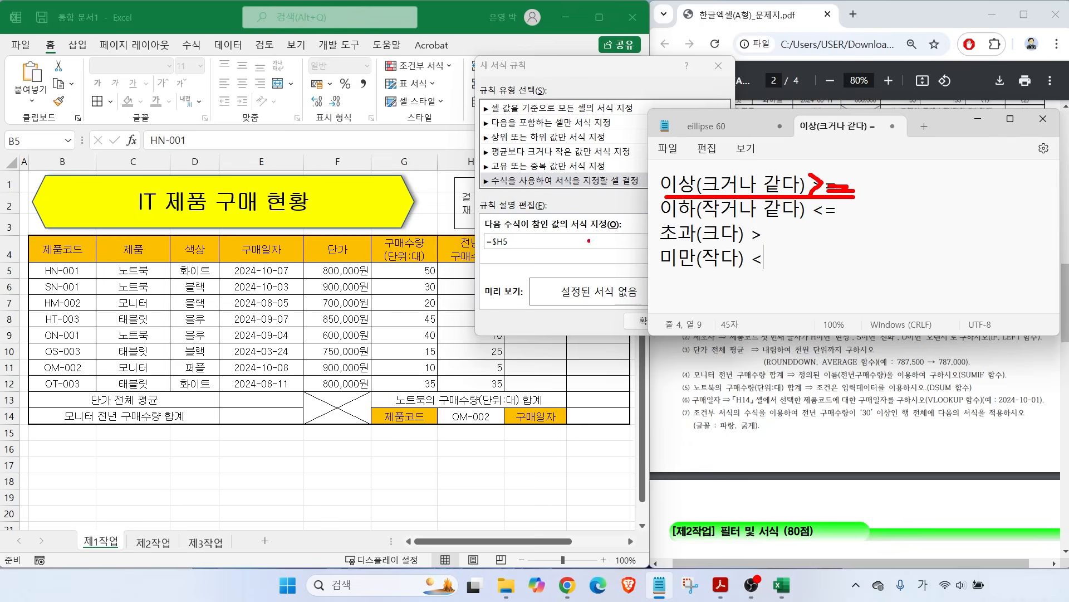
key(Escape)
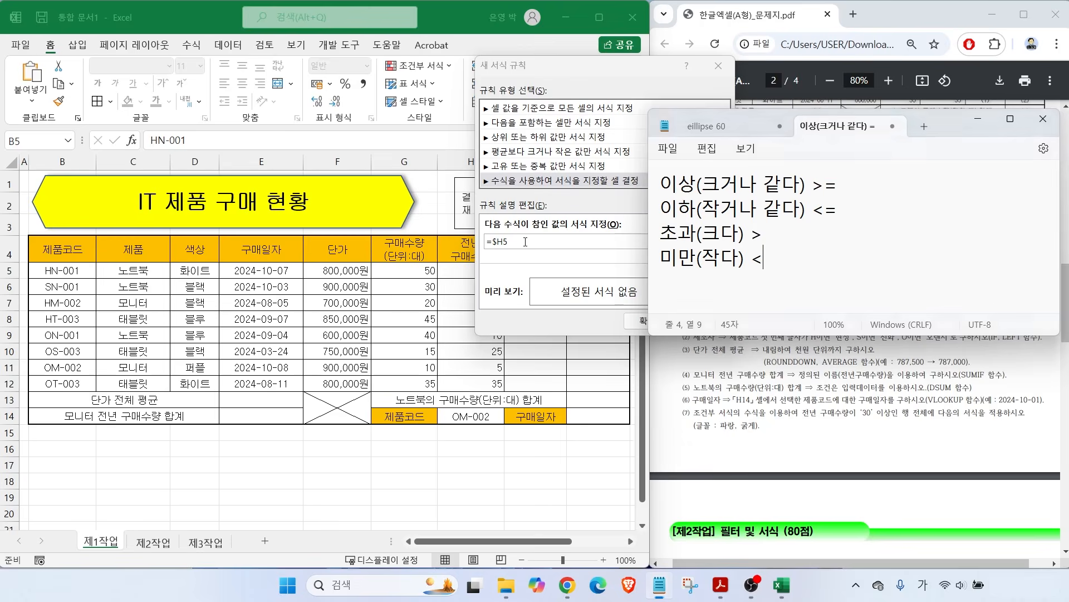
click(519, 243)
text(>=30)
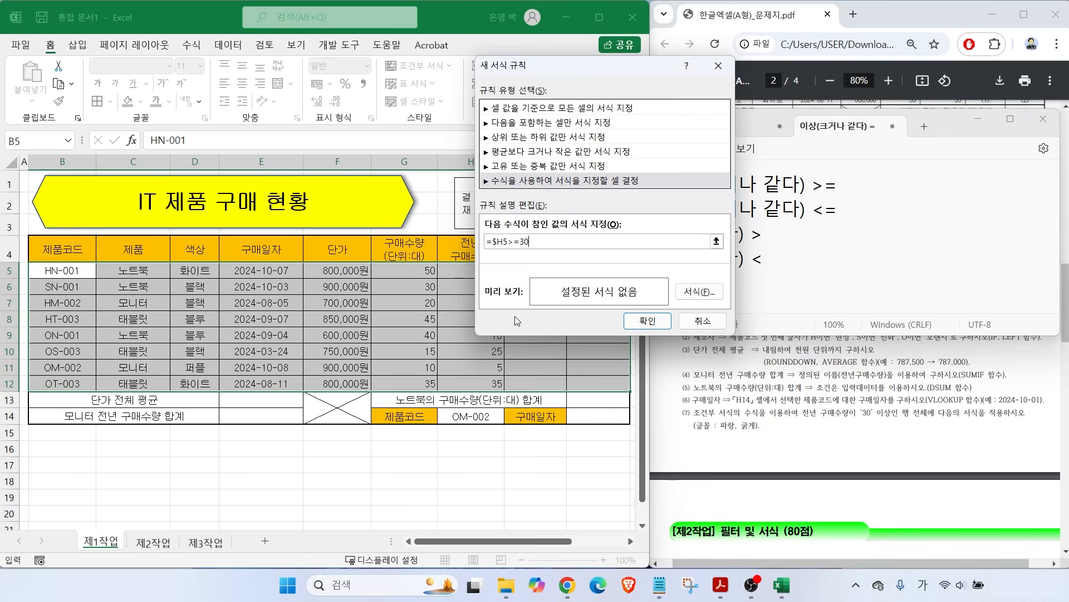
key(ctrl+2)
mouse_move(674, 281)
mouse_down()
mouse_move(727, 309)
mouse_move(750, 253)
mouse_up()
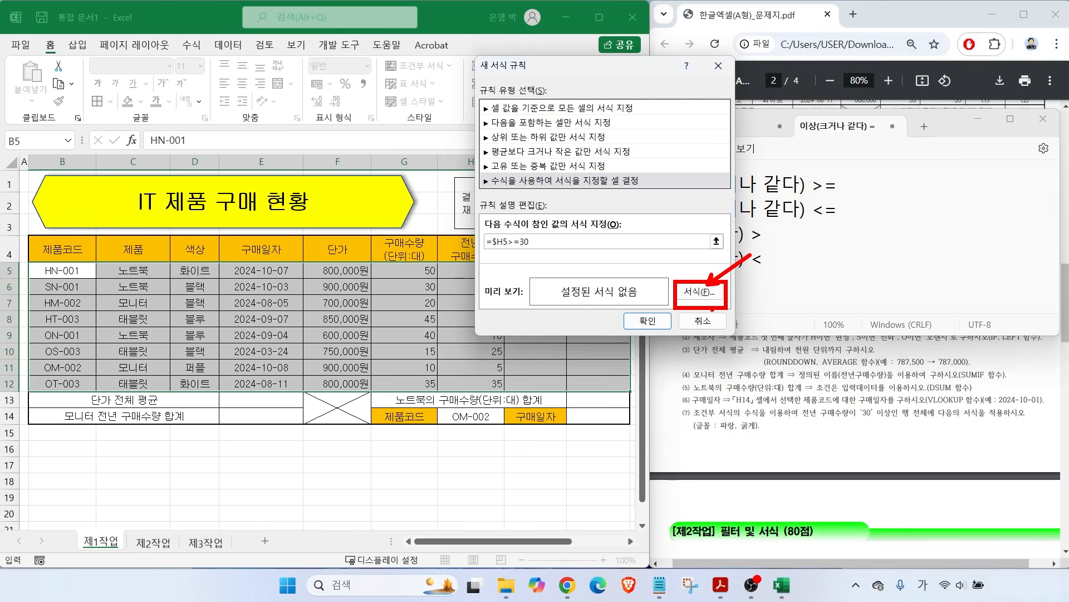
drag(687, 432, 794, 432)
key(Escape)
Step: Set the rule's font to bold blue and apply it to rows with 전년 구매수량 of 30 or more
click(700, 292)
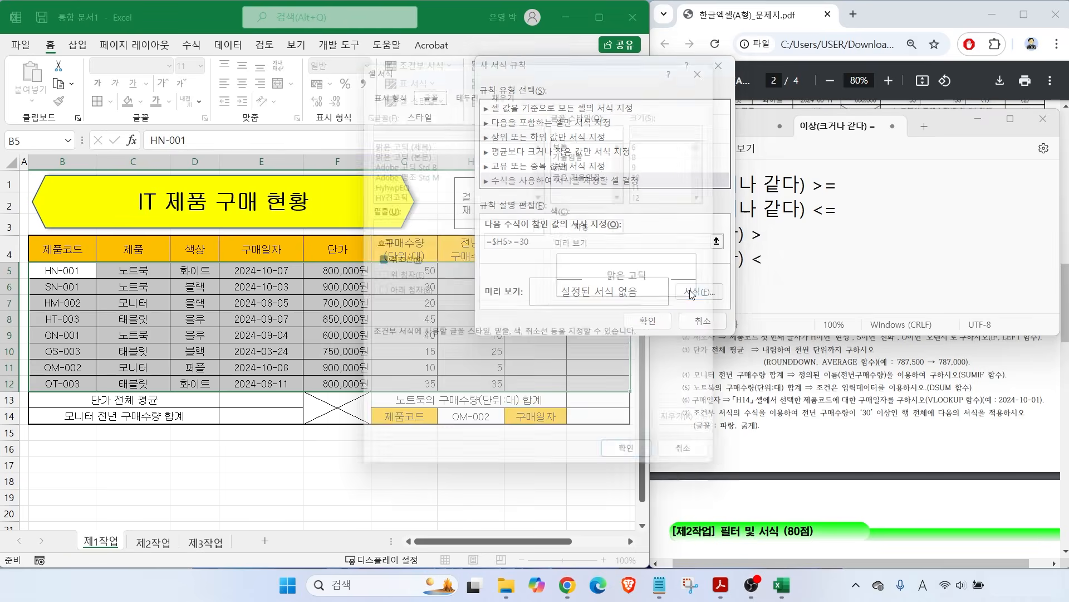
click(568, 159)
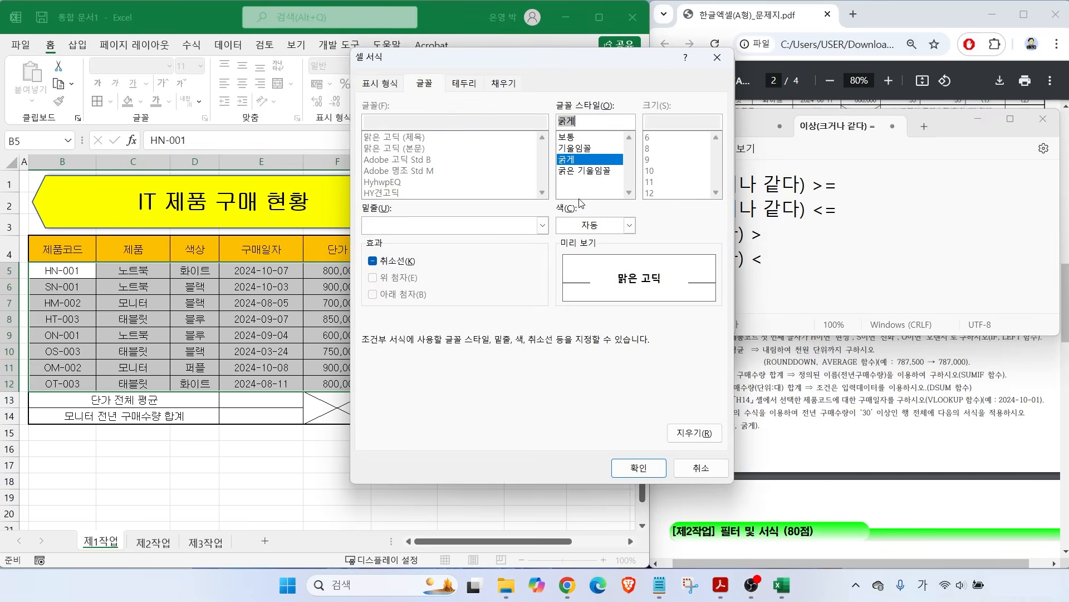
click(629, 225)
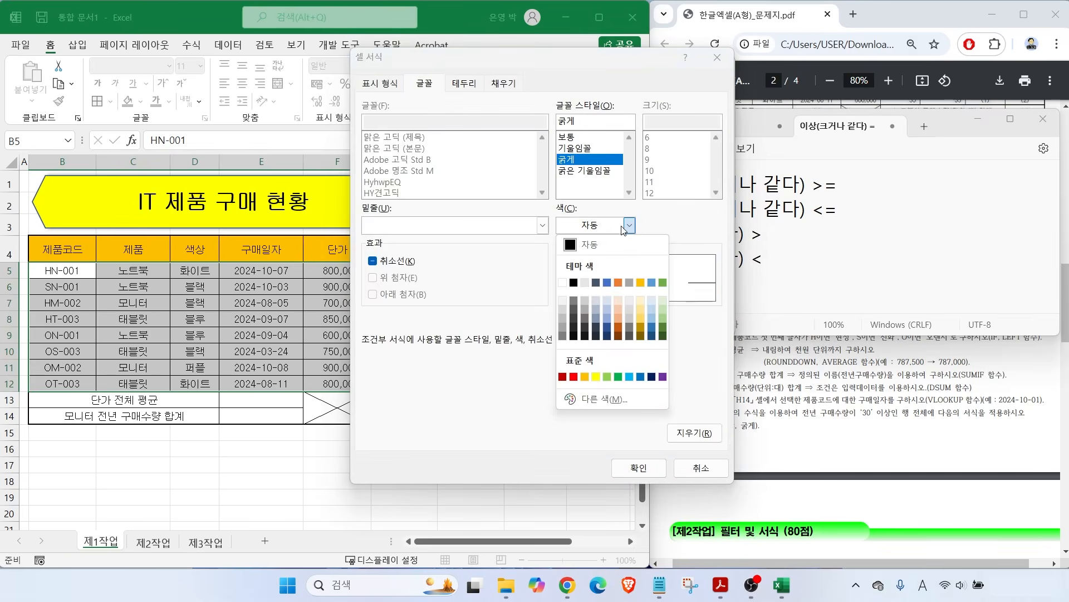
click(641, 376)
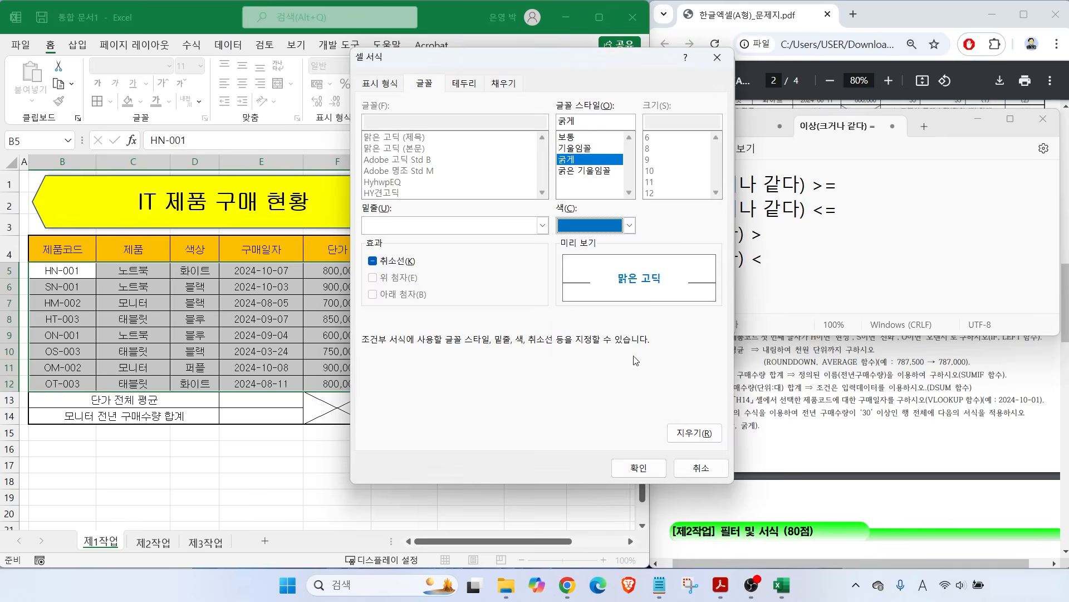
click(638, 467)
click(657, 329)
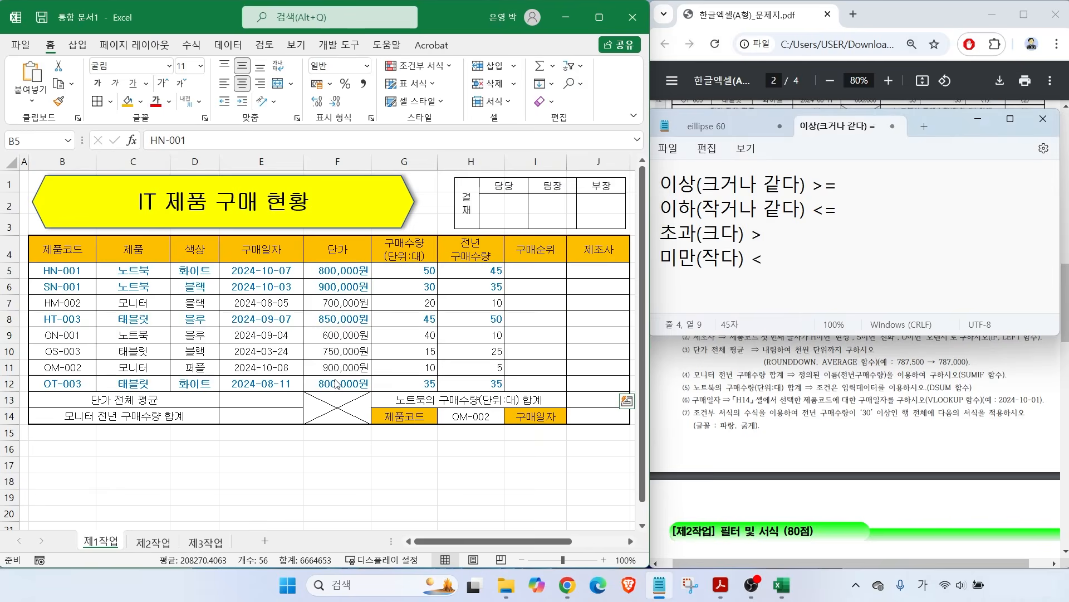
mouse_move(71, 282)
mouse_down()
mouse_move(551, 280)
mouse_move(139, 290)
mouse_move(558, 290)
mouse_up()
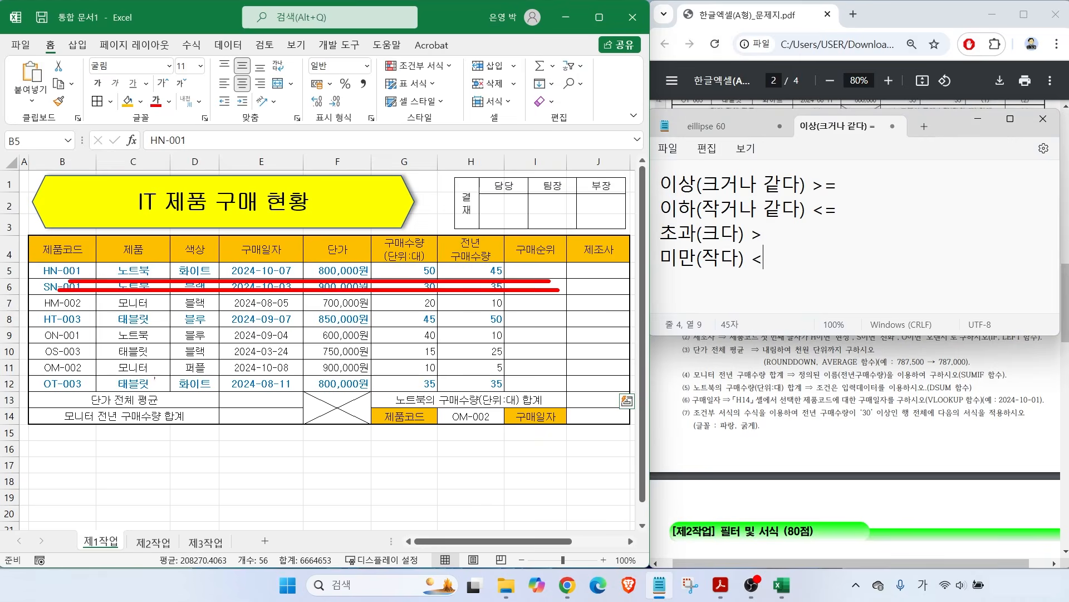
Step: Select the 제1작업 data range B4:H12
drag(115, 332, 521, 332)
key(Escape)
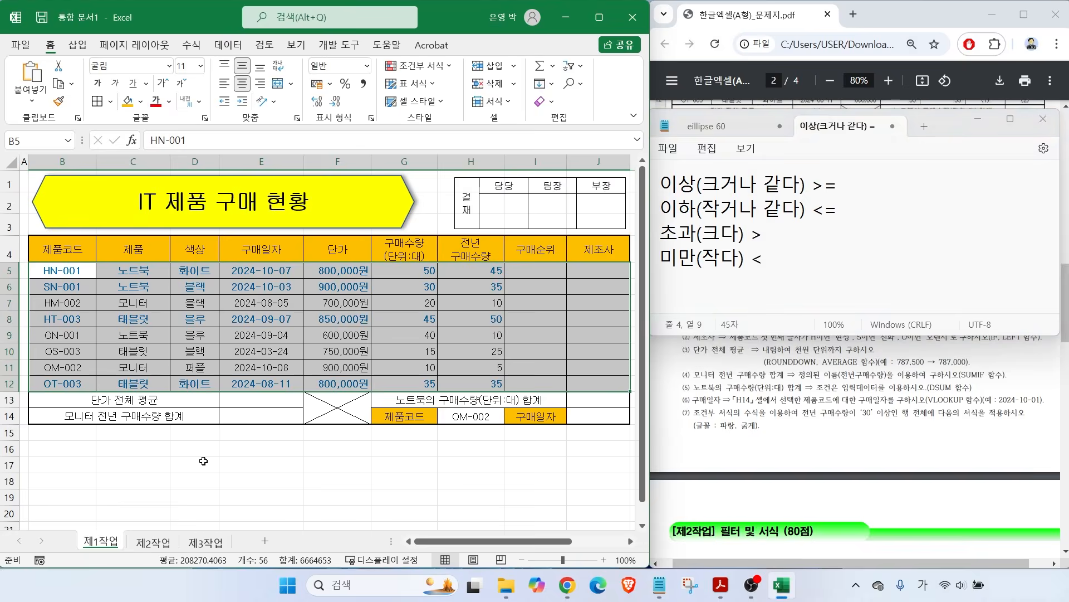
click(199, 461)
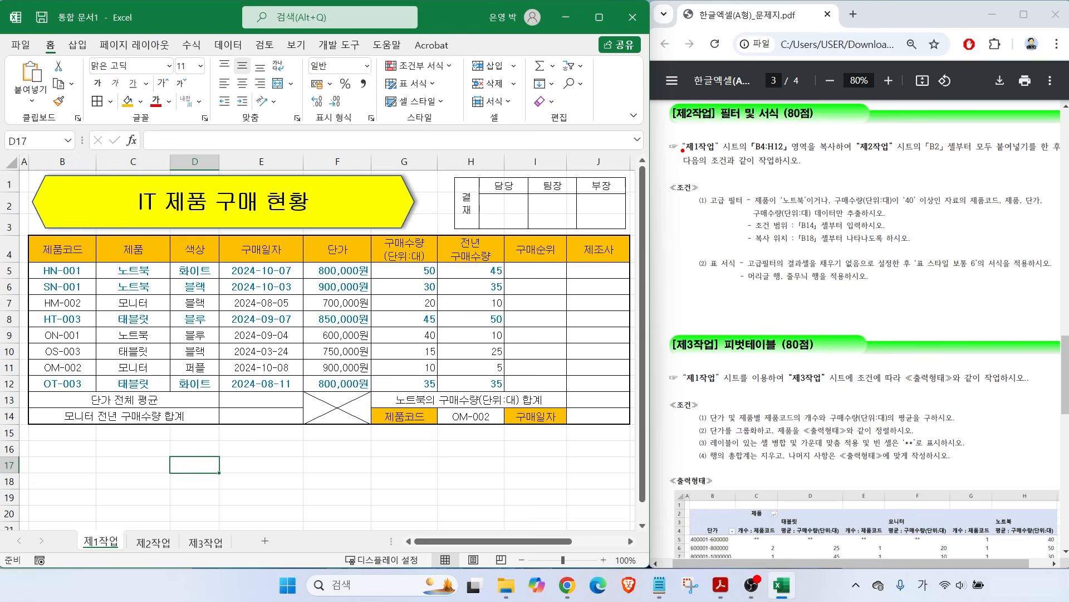
drag(682, 154, 794, 152)
drag(852, 155, 974, 155)
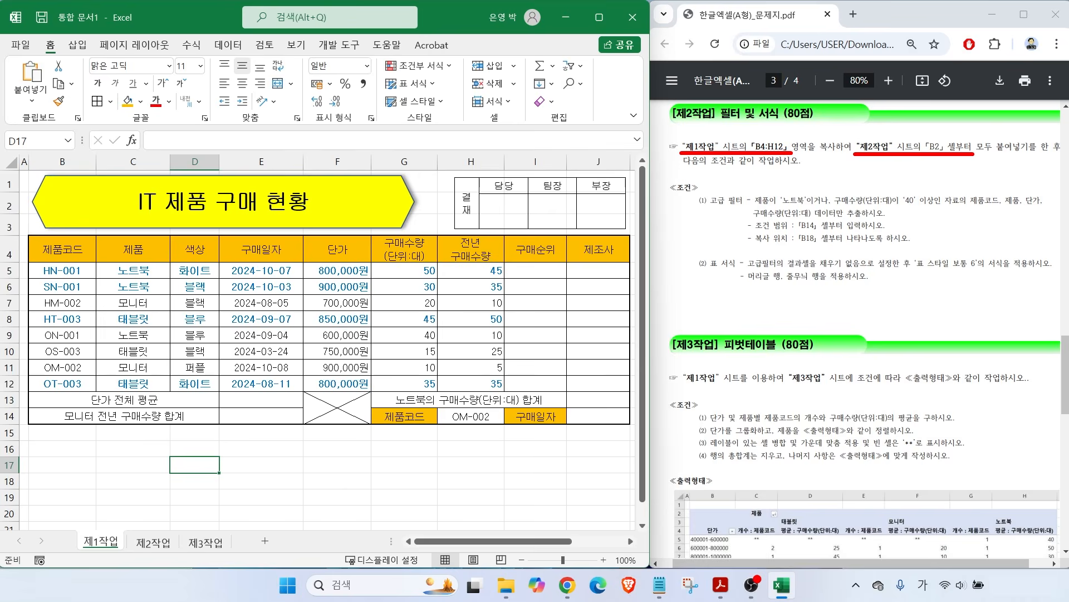
drag(60, 253, 452, 383)
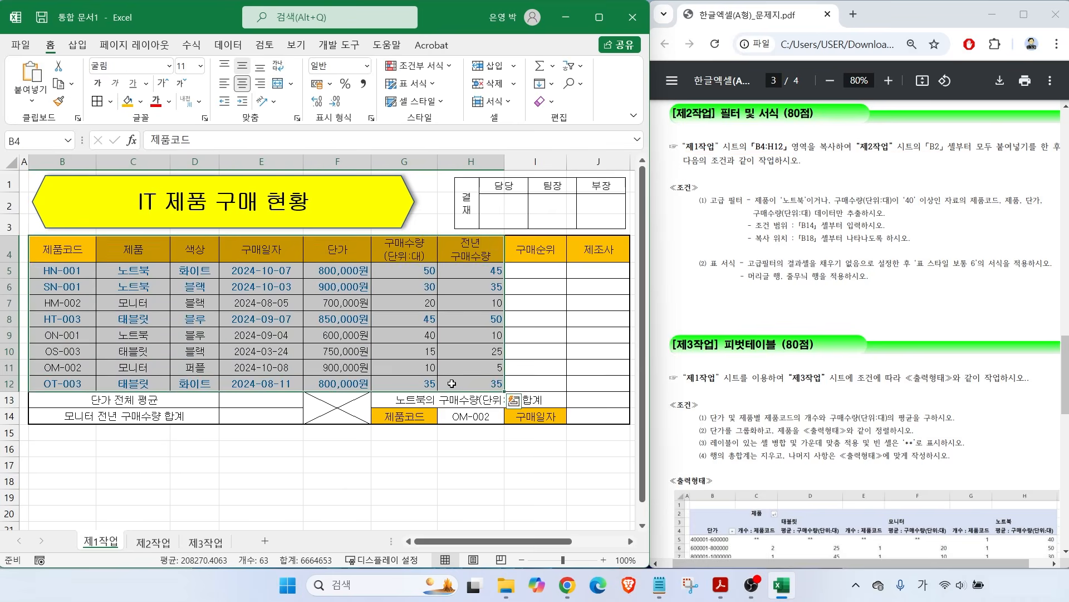
Step: Paste the copied table at B2 of 제2작업 with Keep Source Column Widths so no ##### shows
key(ctrl+c)
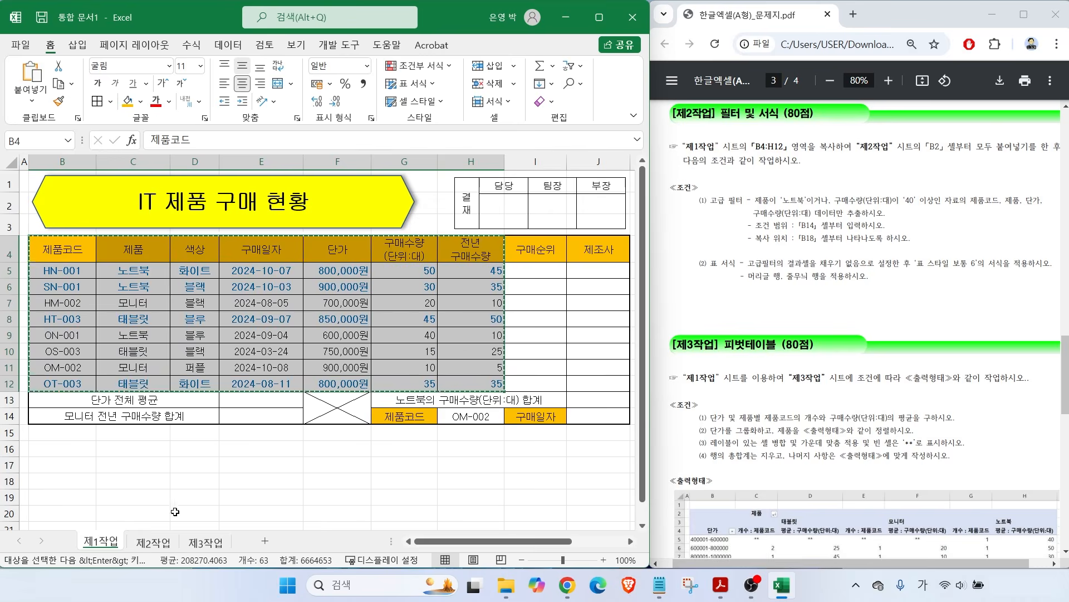
click(153, 542)
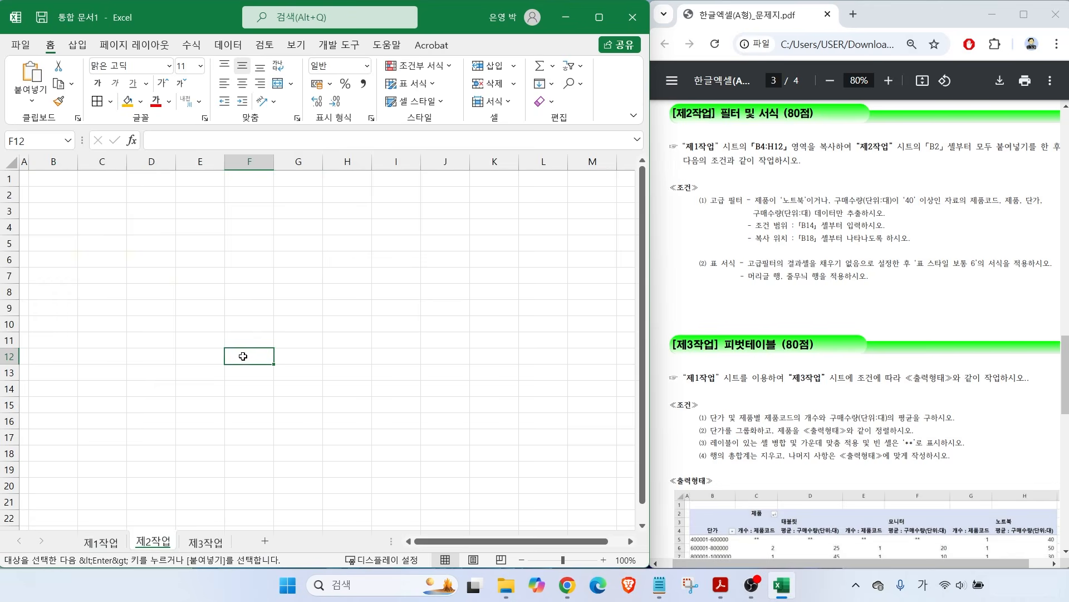
click(44, 196)
key(ctrl+v)
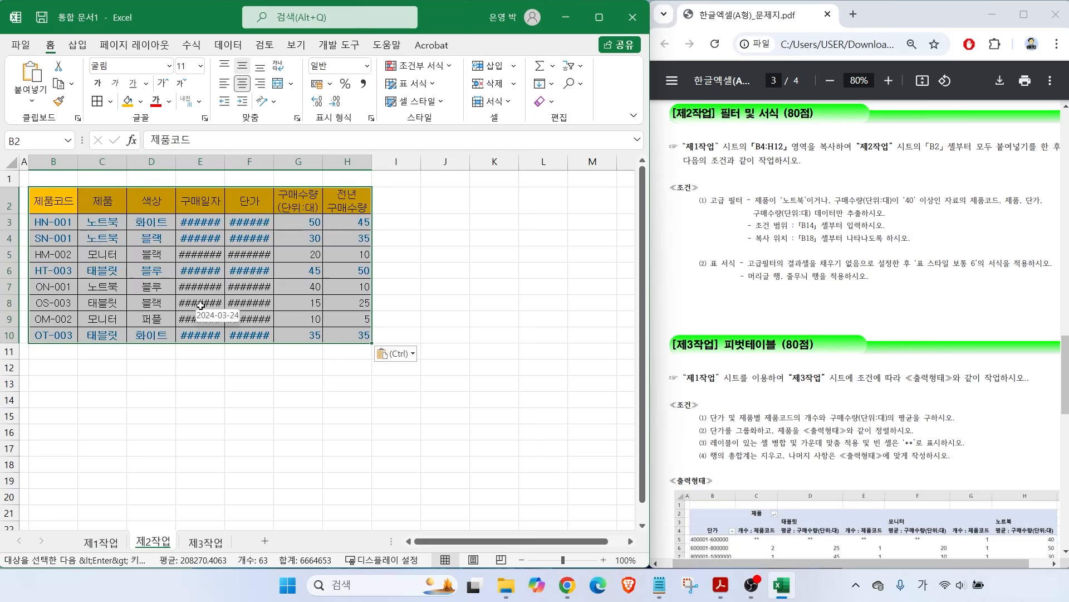
drag(207, 328, 232, 374)
drag(245, 329, 285, 378)
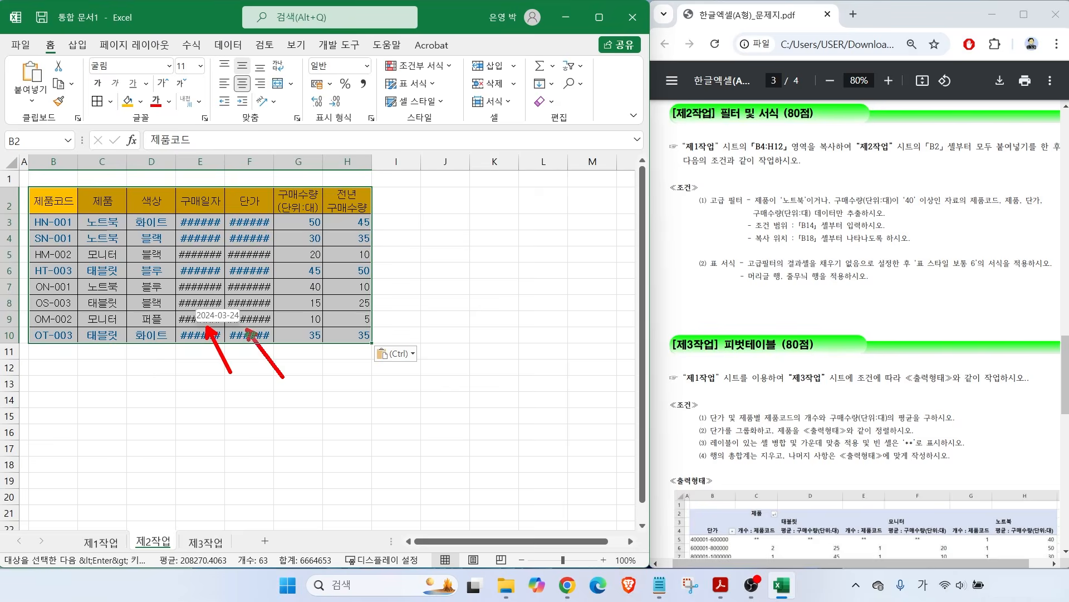
key(Escape)
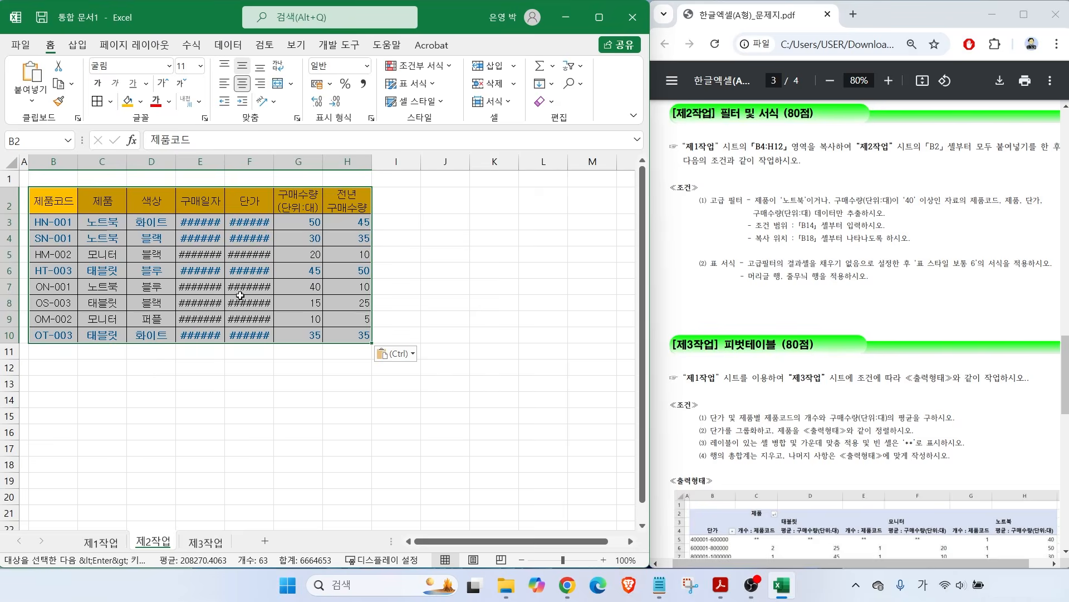
mouse_move(405, 378)
mouse_down()
mouse_move(359, 343)
mouse_move(426, 370)
mouse_up()
key(Escape)
click(390, 355)
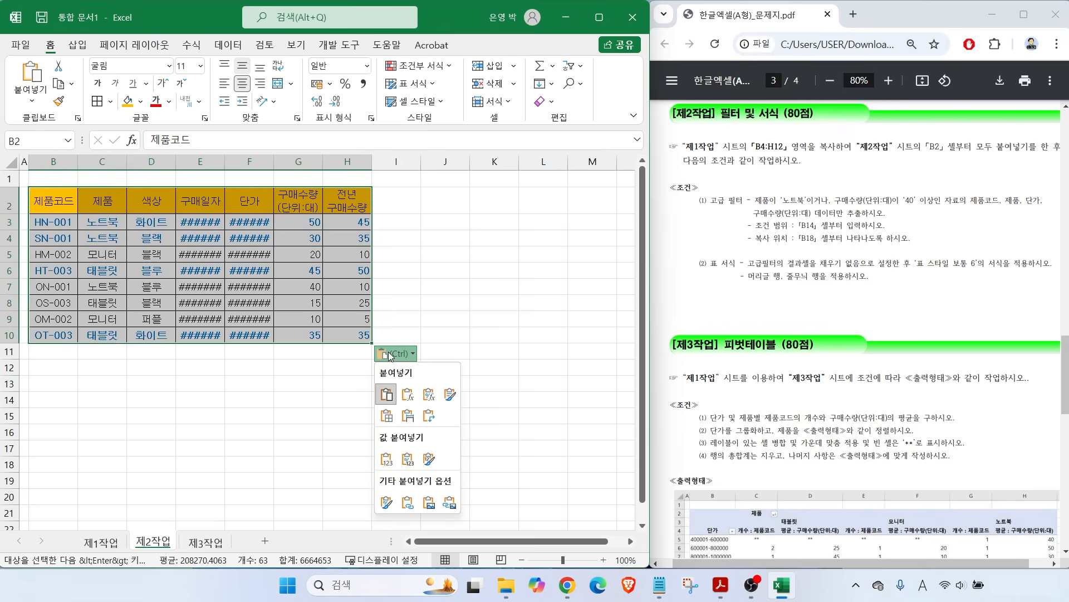
click(407, 415)
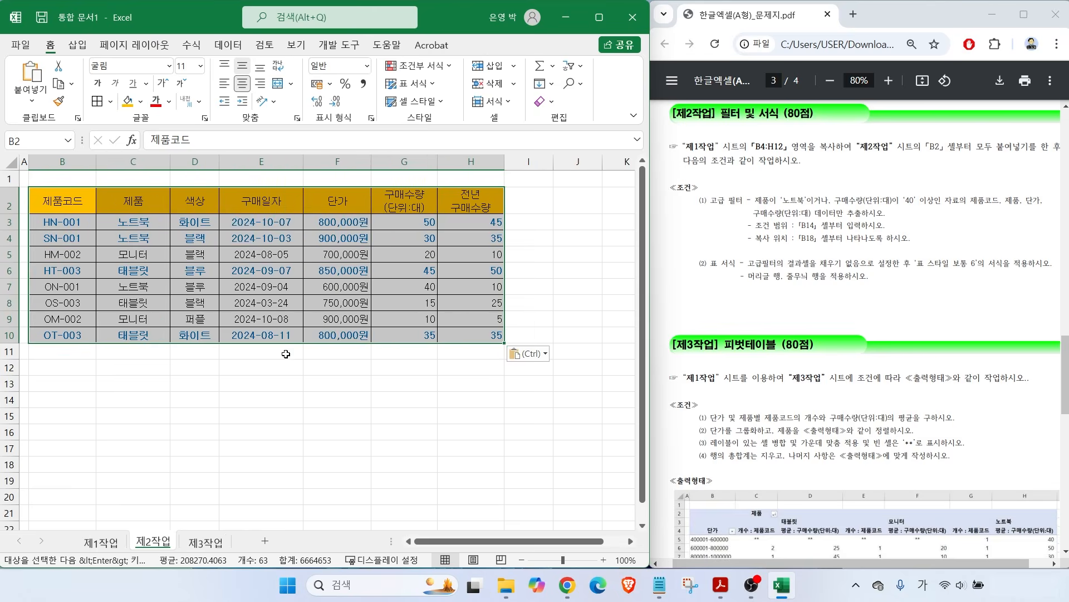
click(289, 383)
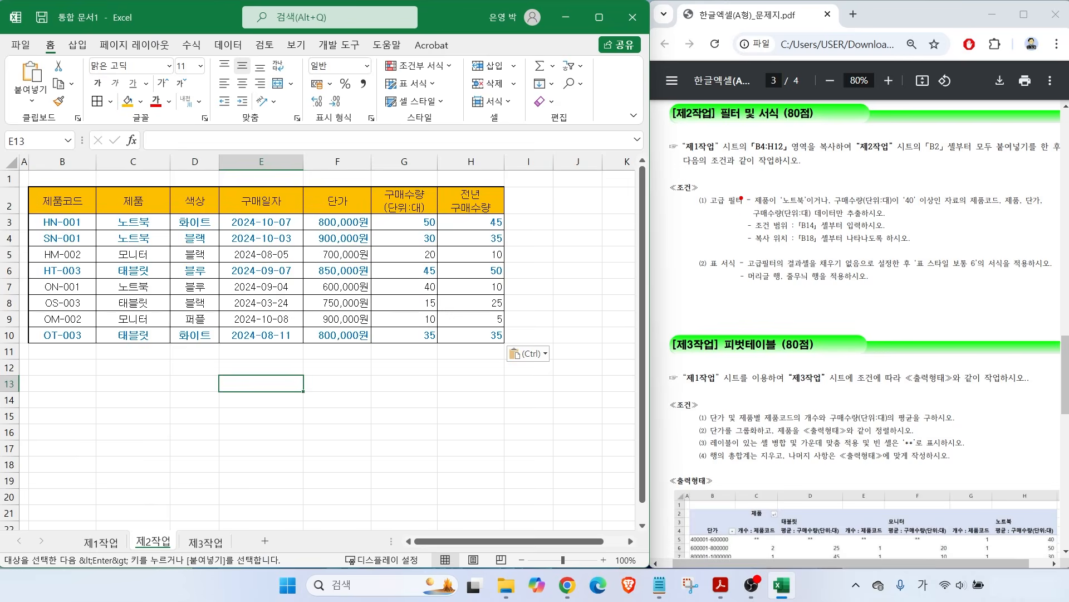
drag(750, 191, 706, 153)
mouse_move(759, 206)
mouse_down()
mouse_move(811, 205)
mouse_move(840, 187)
mouse_move(893, 205)
mouse_move(973, 197)
mouse_move(1055, 213)
mouse_up()
drag(751, 207, 781, 220)
drag(710, 247, 746, 228)
drag(718, 263, 749, 244)
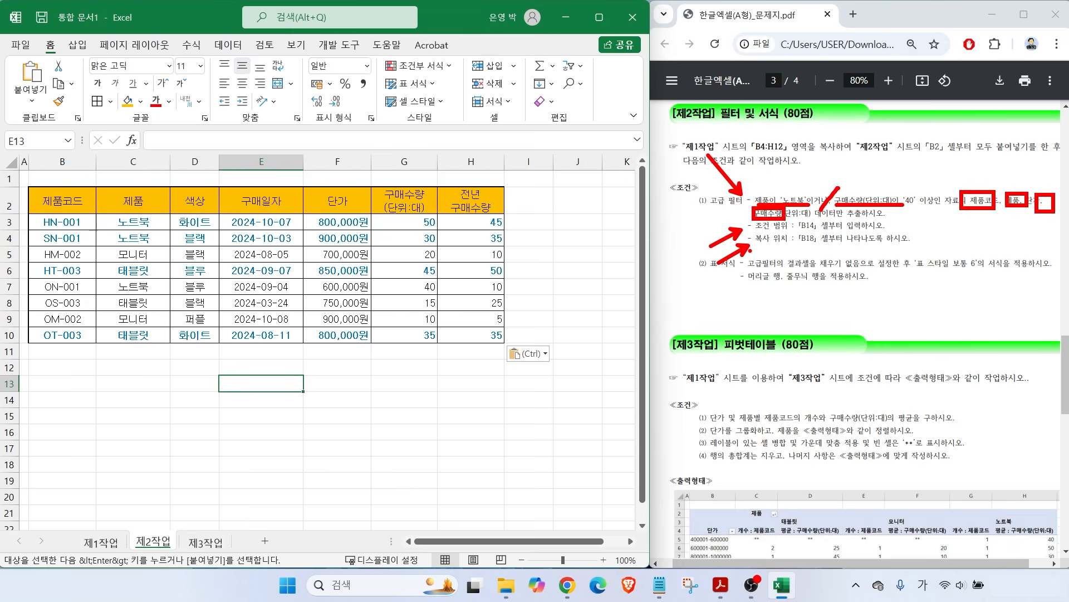
key(Escape)
click(659, 585)
click(721, 190)
click(662, 183)
drag(662, 186, 812, 186)
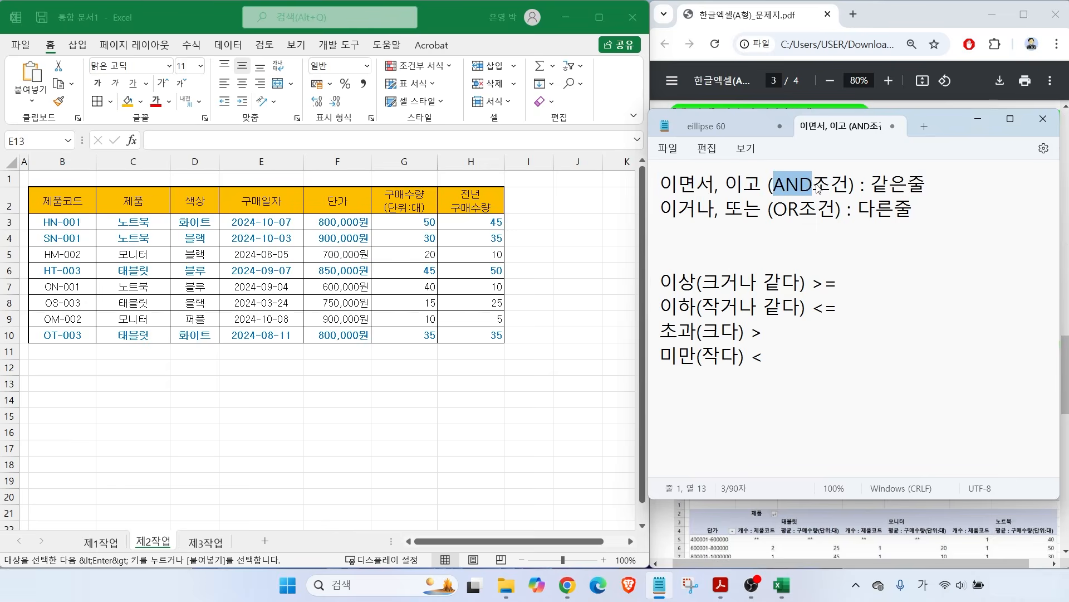
drag(663, 210, 834, 216)
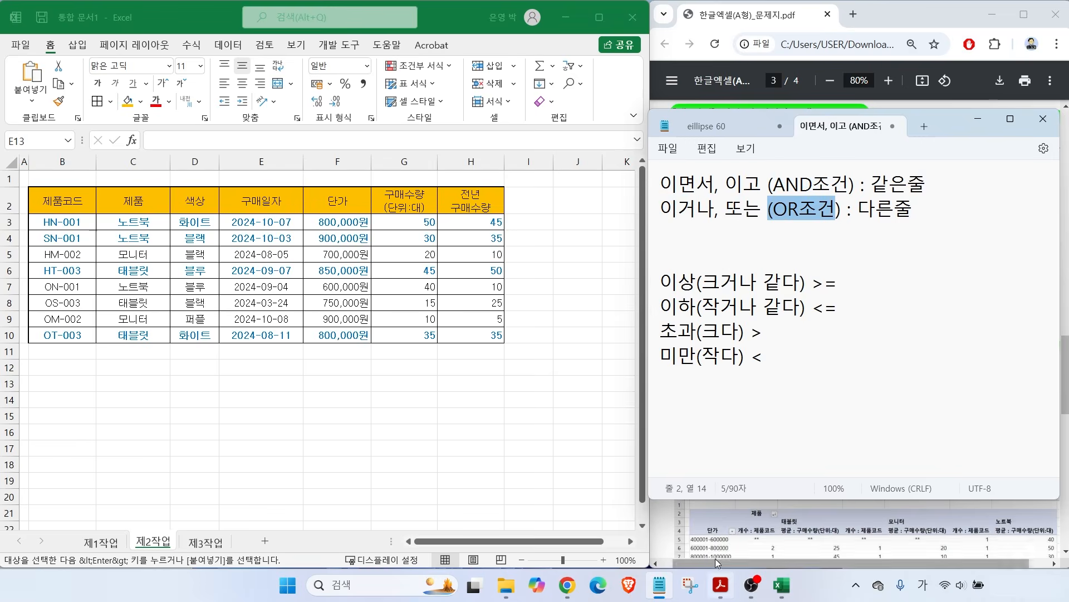
click(711, 523)
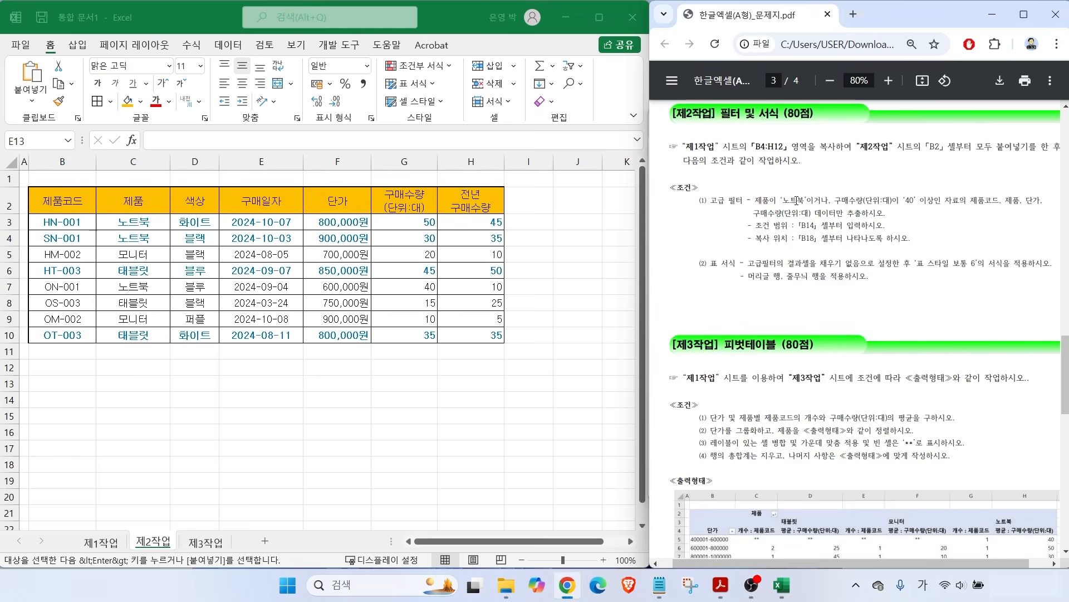
drag(846, 185, 821, 224)
key(Escape)
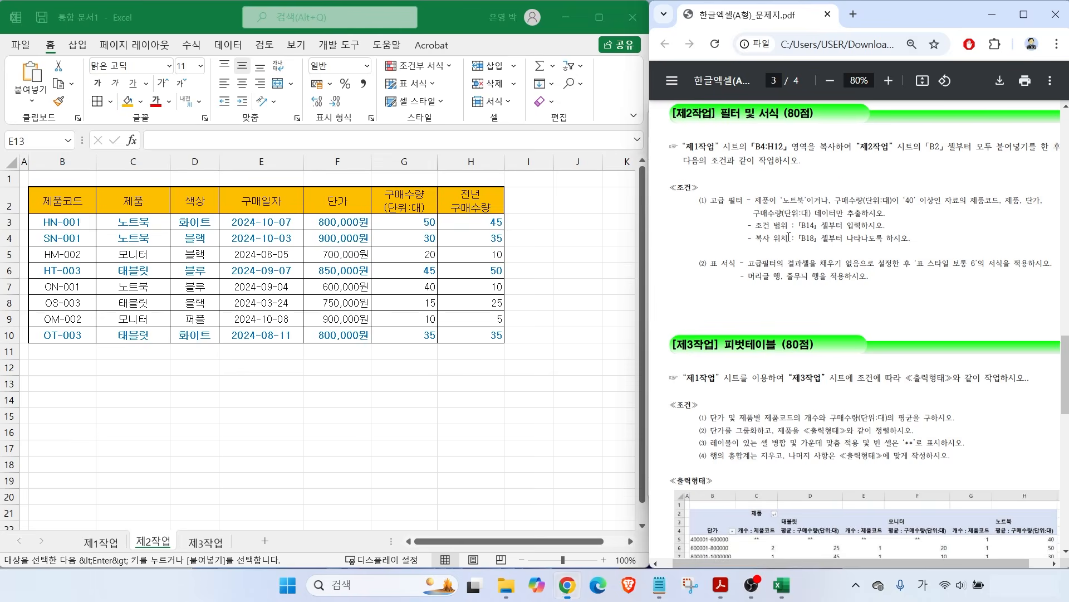
mouse_move(660, 583)
click(690, 475)
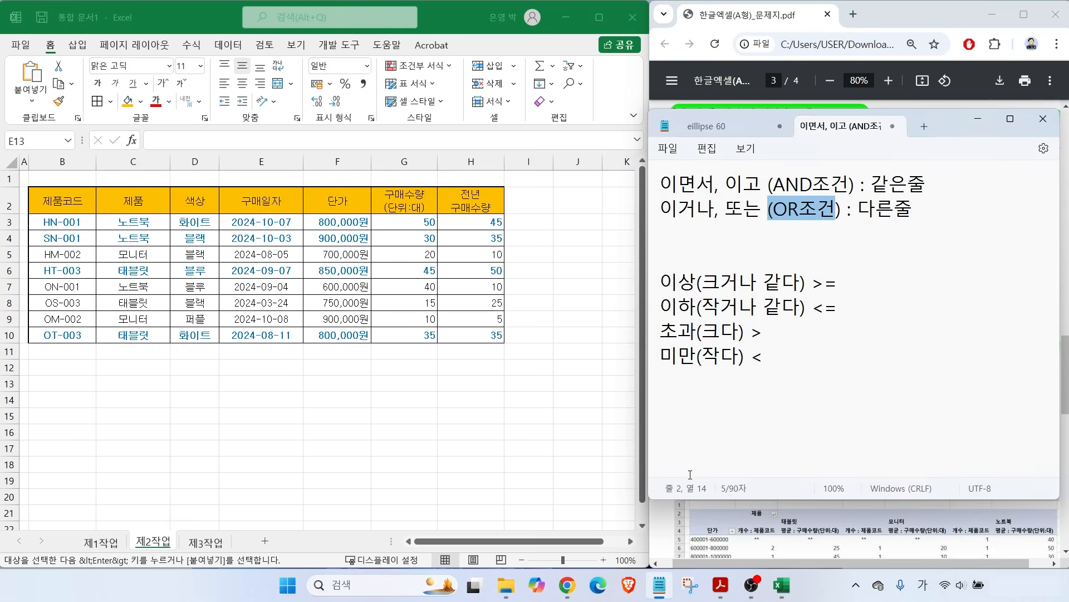
drag(858, 210, 941, 217)
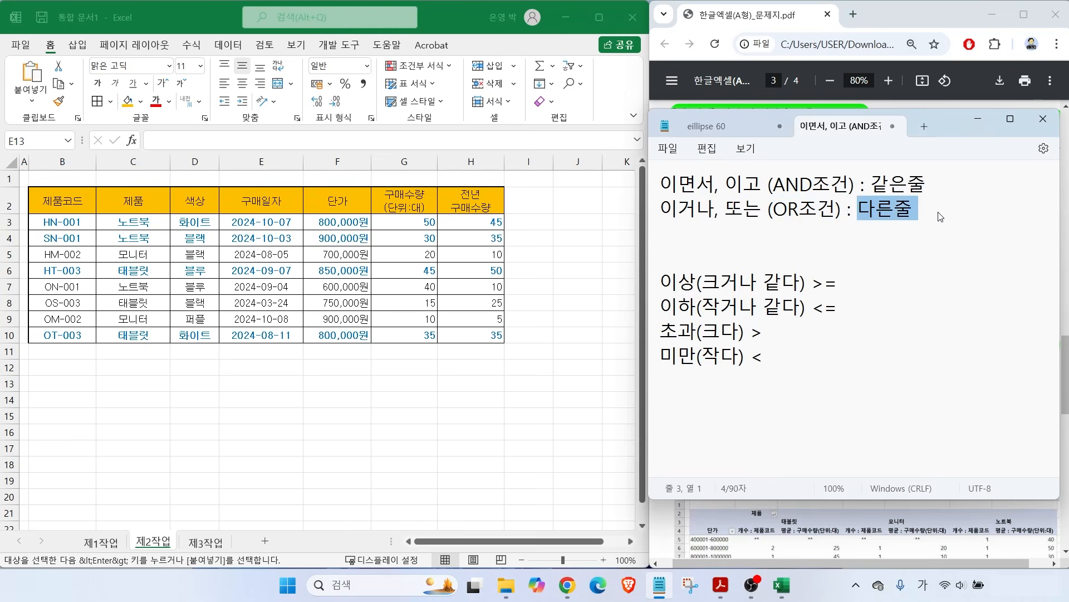
click(715, 538)
drag(782, 230, 853, 228)
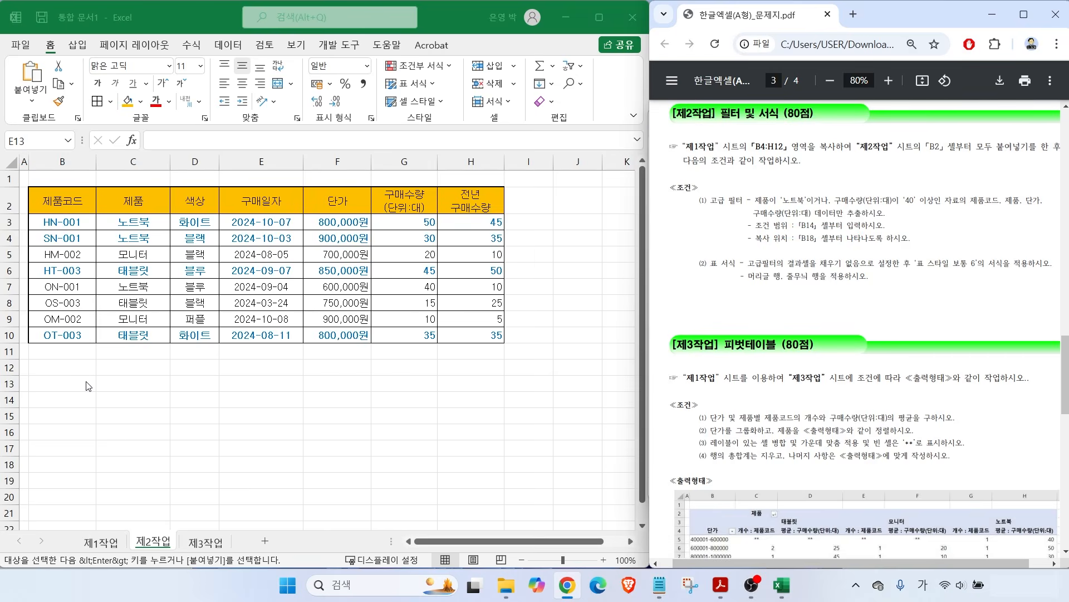
Step: Copy the headers 제품 and 구매수량(단위:대) into B14 and C14
click(113, 197)
key(ctrl+c)
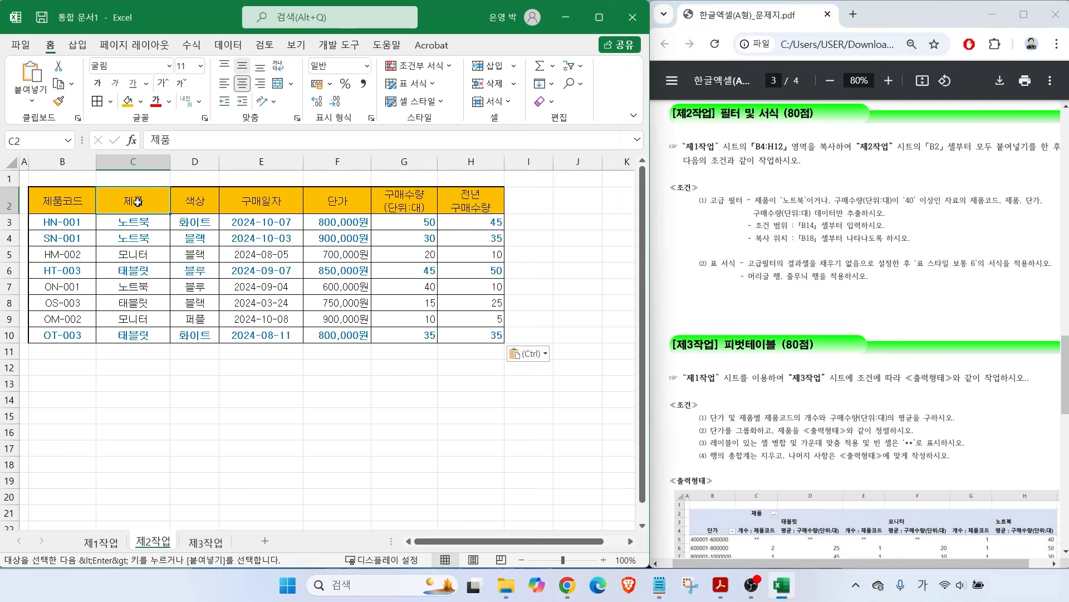
click(56, 398)
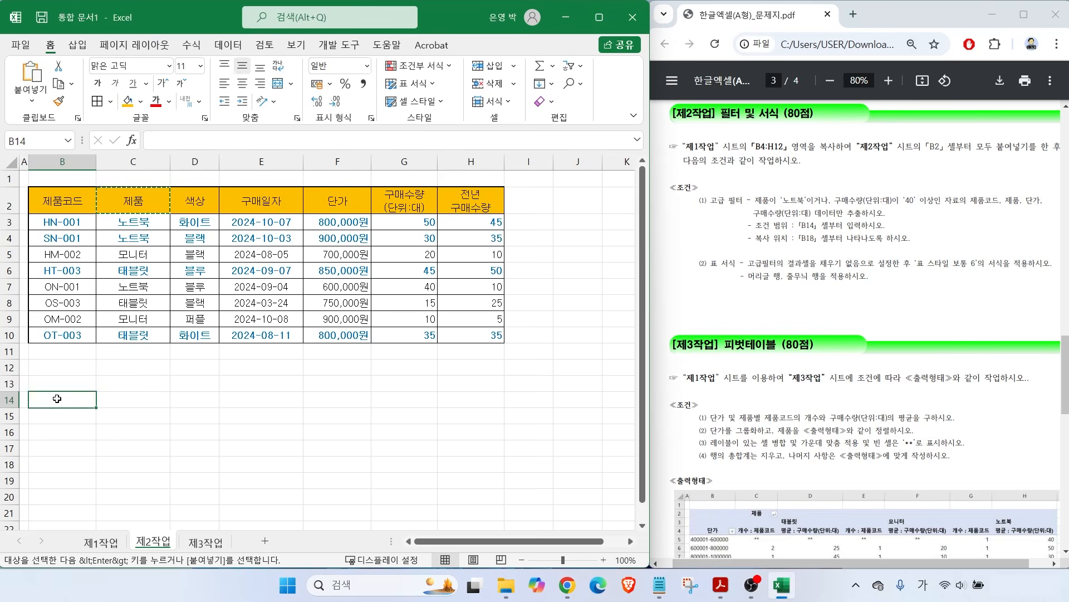
key(ctrl+v)
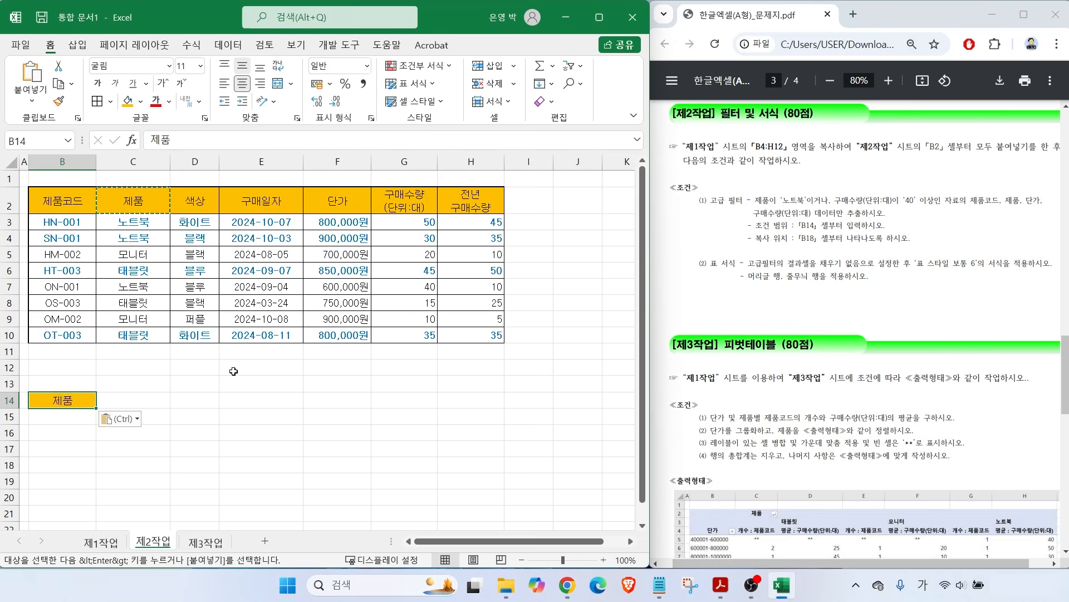
click(410, 203)
key(ctrl+c)
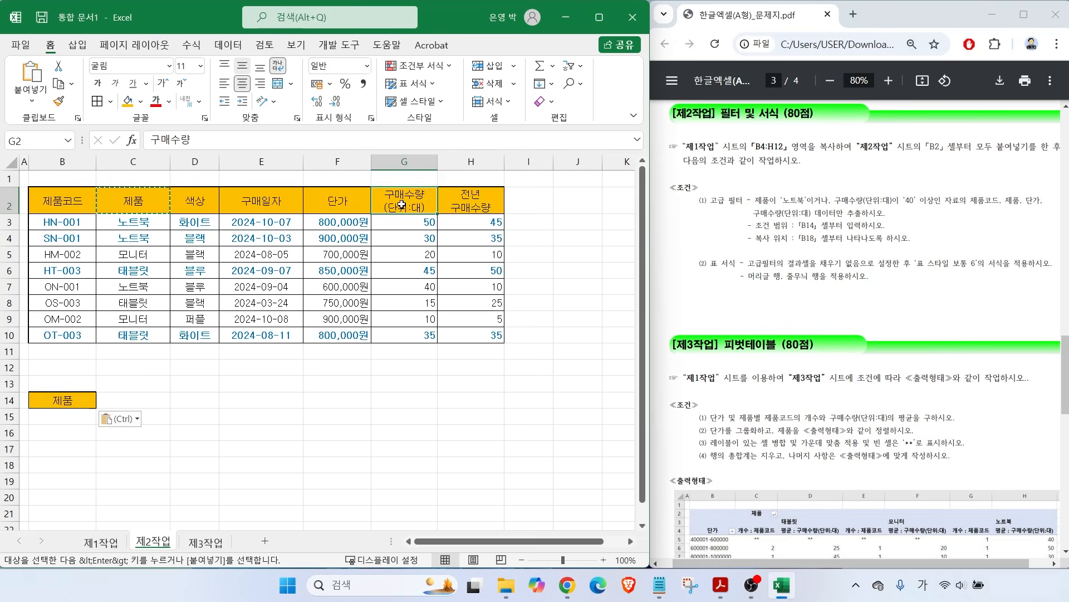
click(132, 399)
key(ctrl+v)
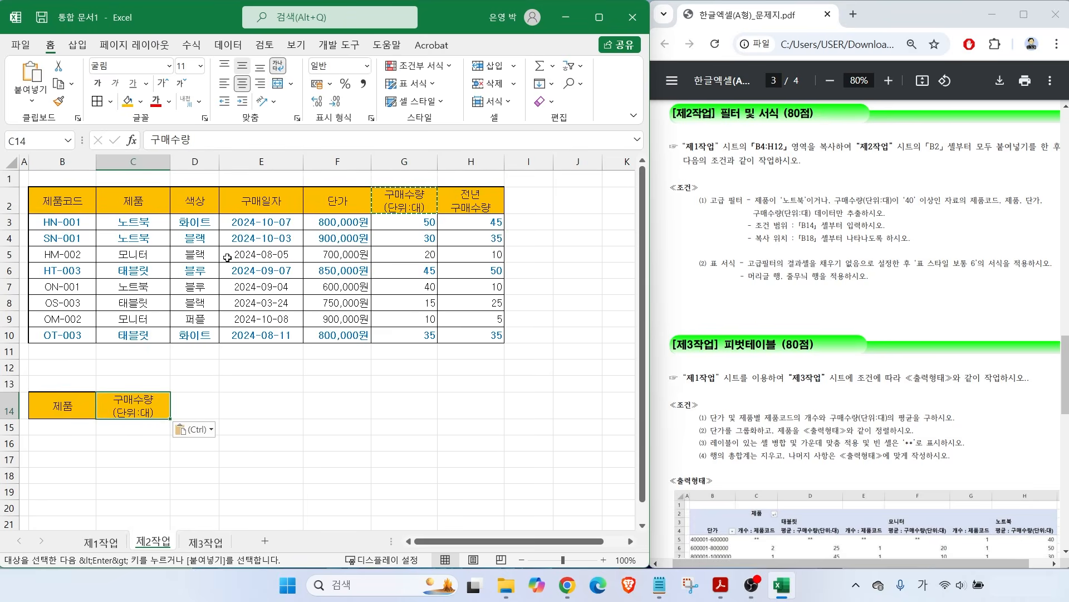
Step: Enter the conditions 노트북 in B15 and >=40 in C16
click(126, 226)
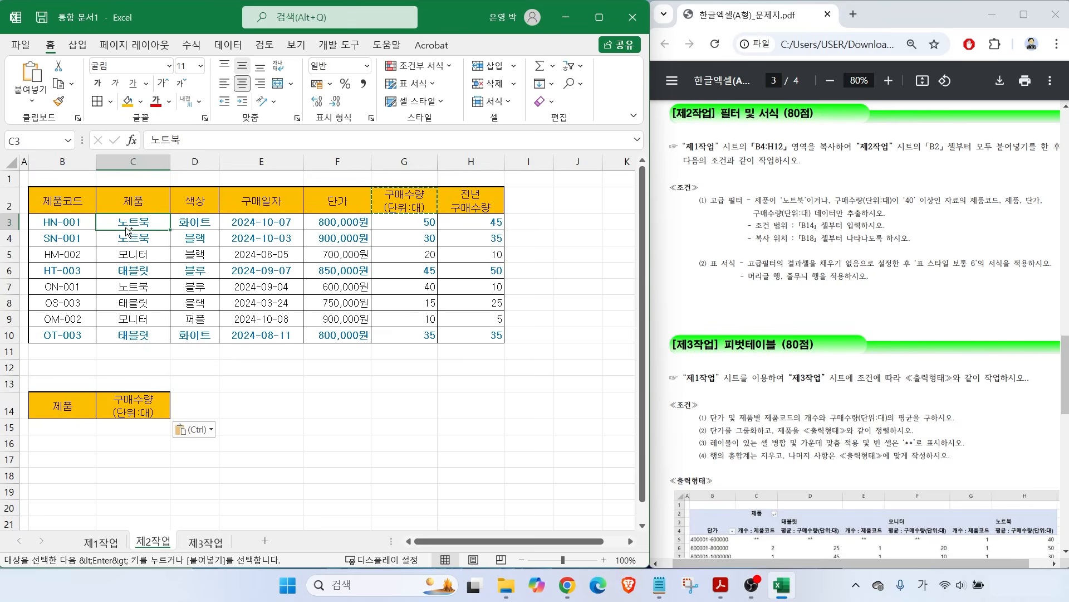
key(ctrl+c)
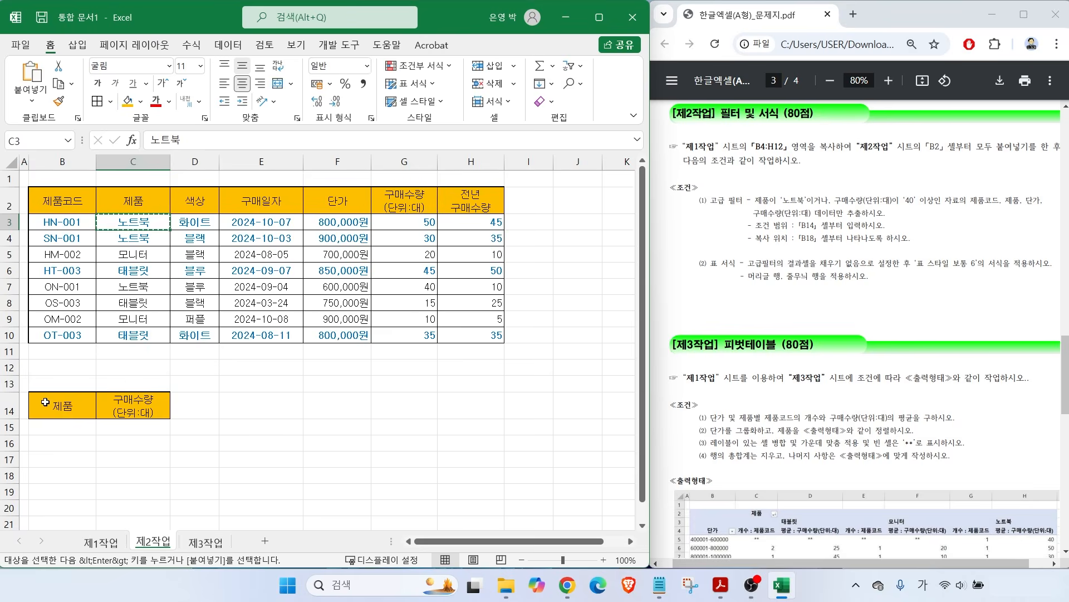
click(68, 429)
key(ctrl+v)
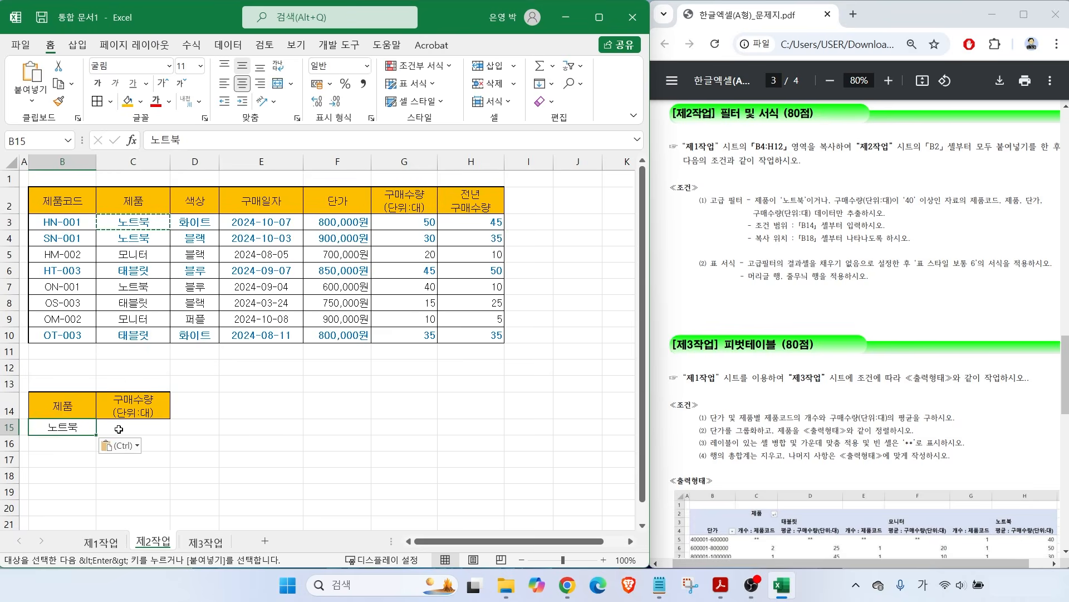
click(166, 444)
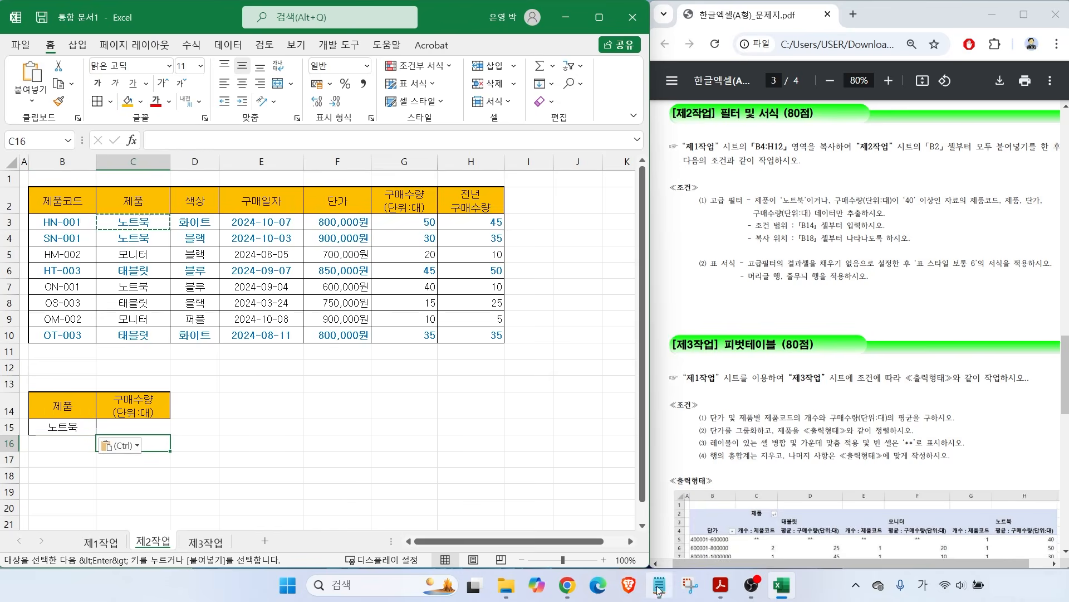
mouse_move(666, 593)
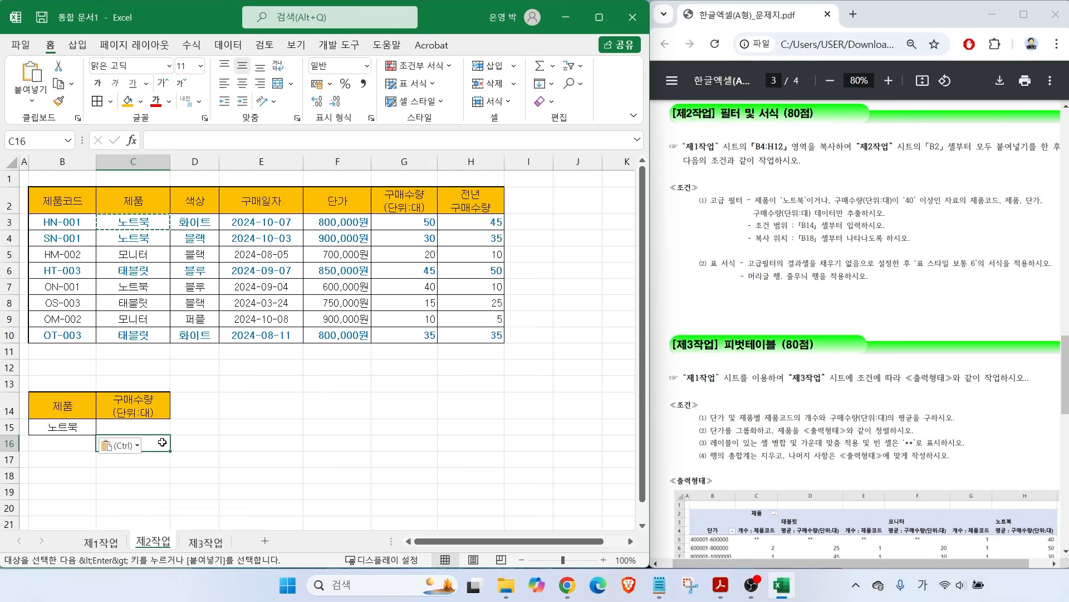
text(>=40)
key(Return)
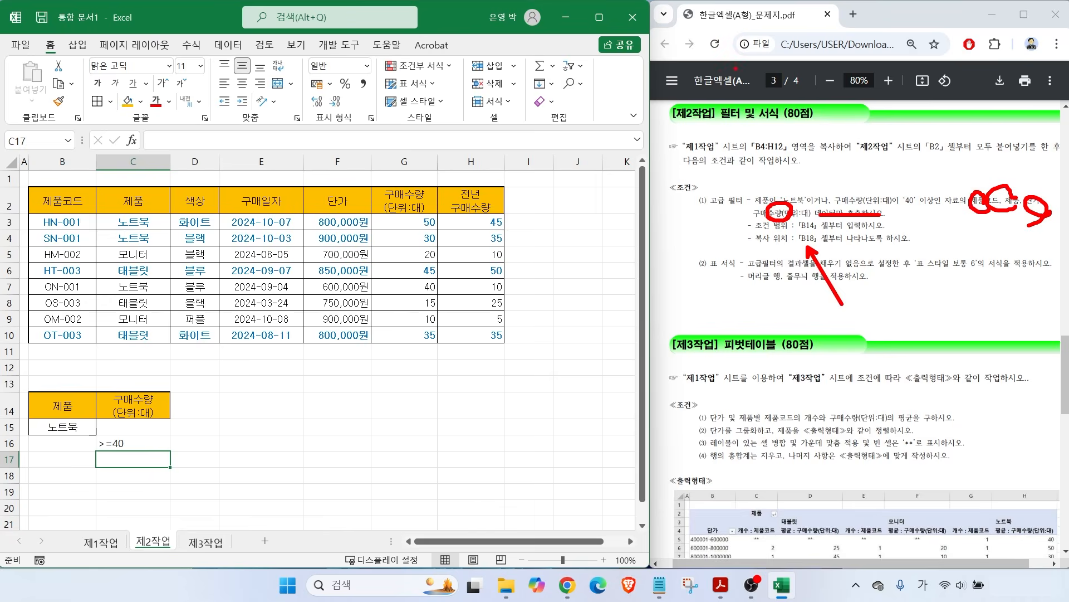
drag(63, 210, 129, 210)
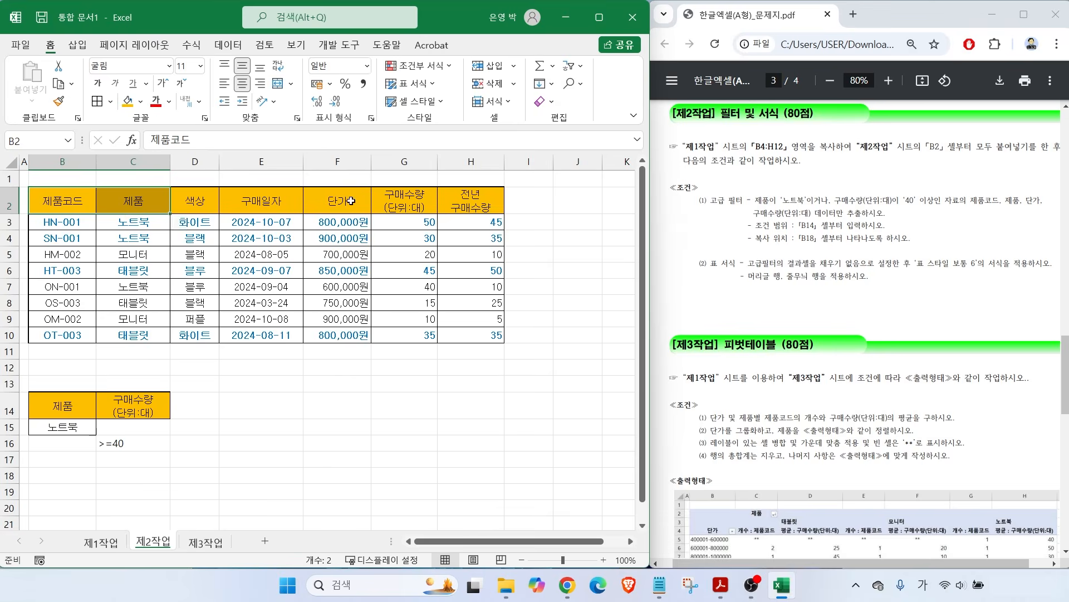
Step: Copy the 제품코드, 제품, 단가 and 구매수량(단위:대) headers into B18:E18
drag(341, 202, 401, 204)
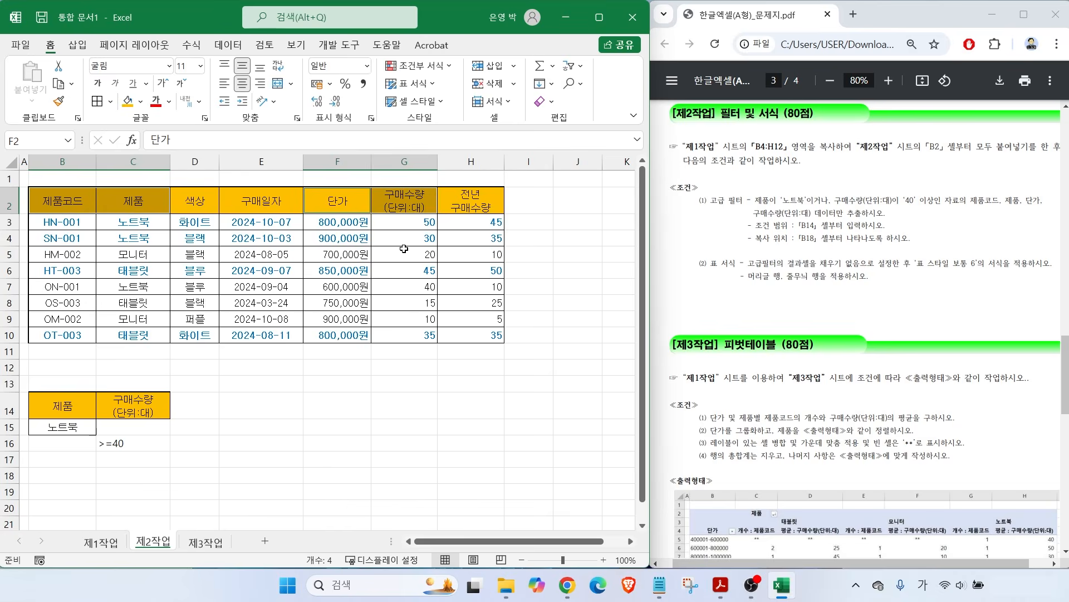
key(ctrl+c)
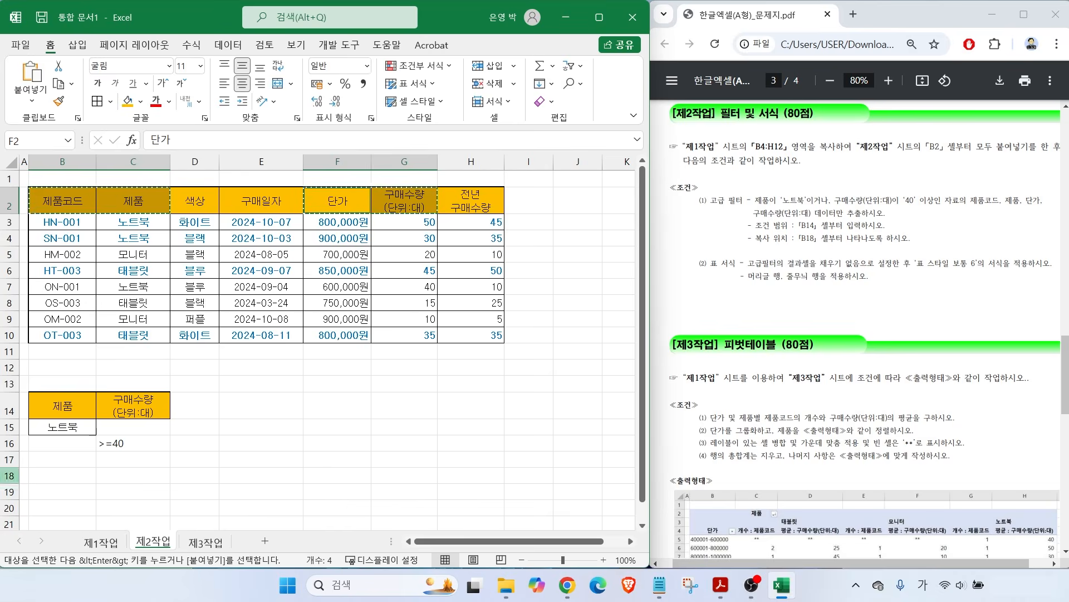
click(60, 474)
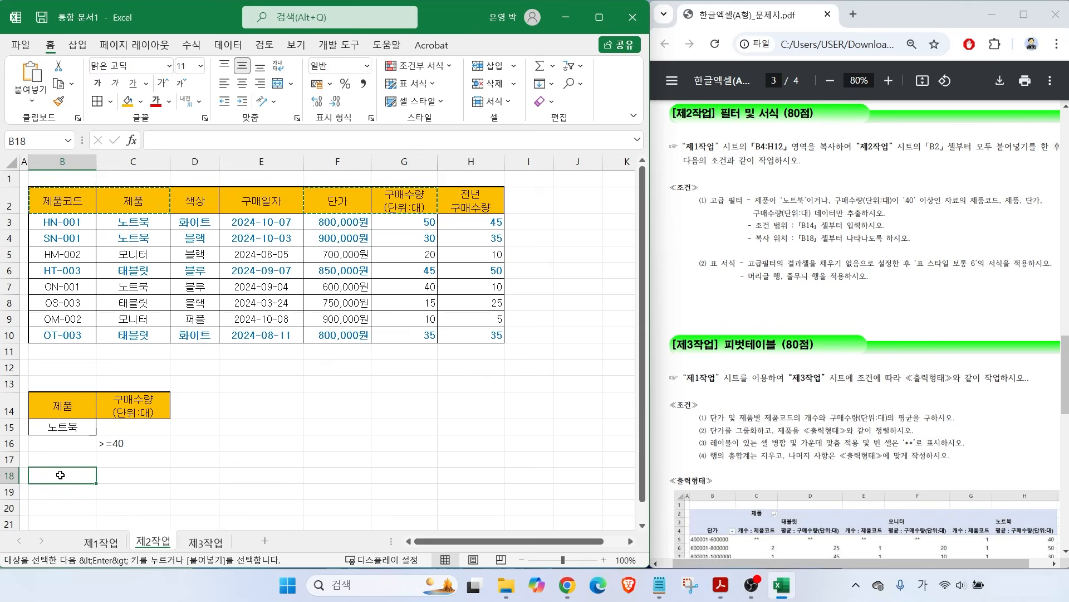
key(ctrl+v)
click(398, 497)
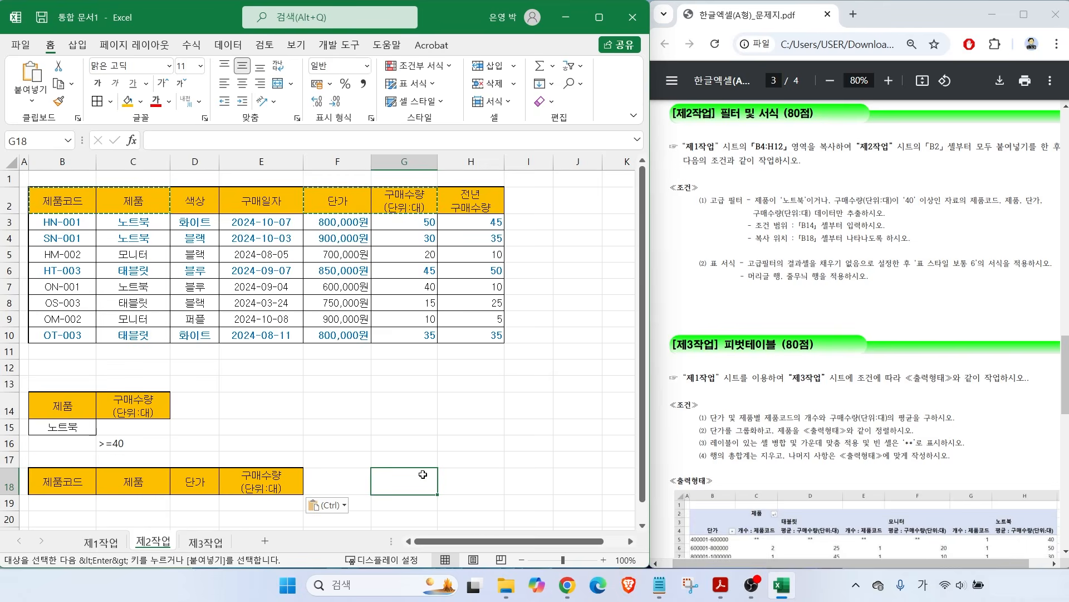
key(Escape)
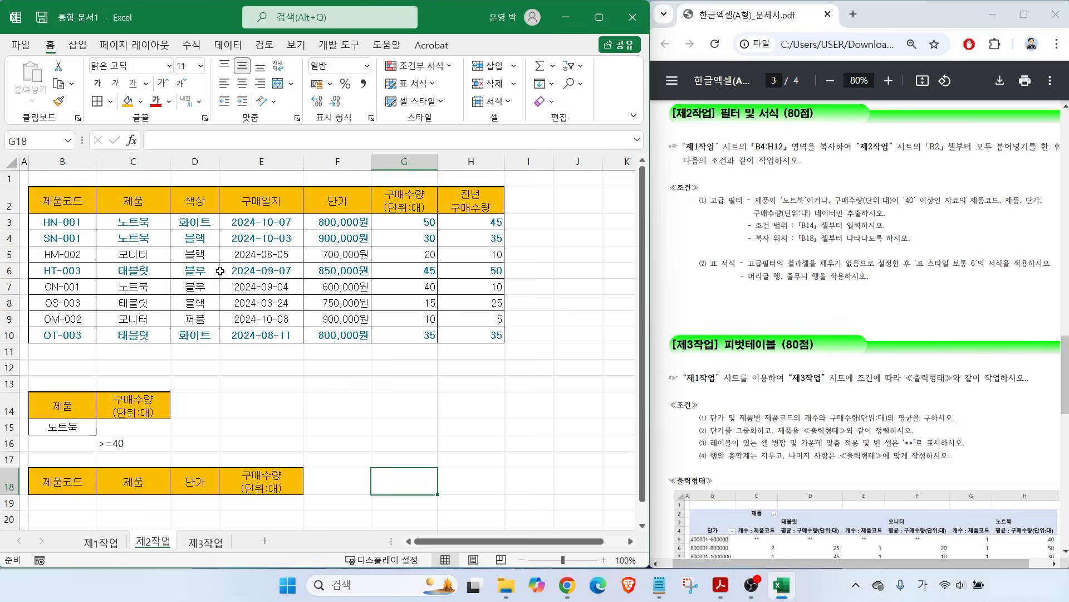
Step: Select the data table B2:H10 as the filter list range
click(83, 206)
drag(84, 207, 484, 339)
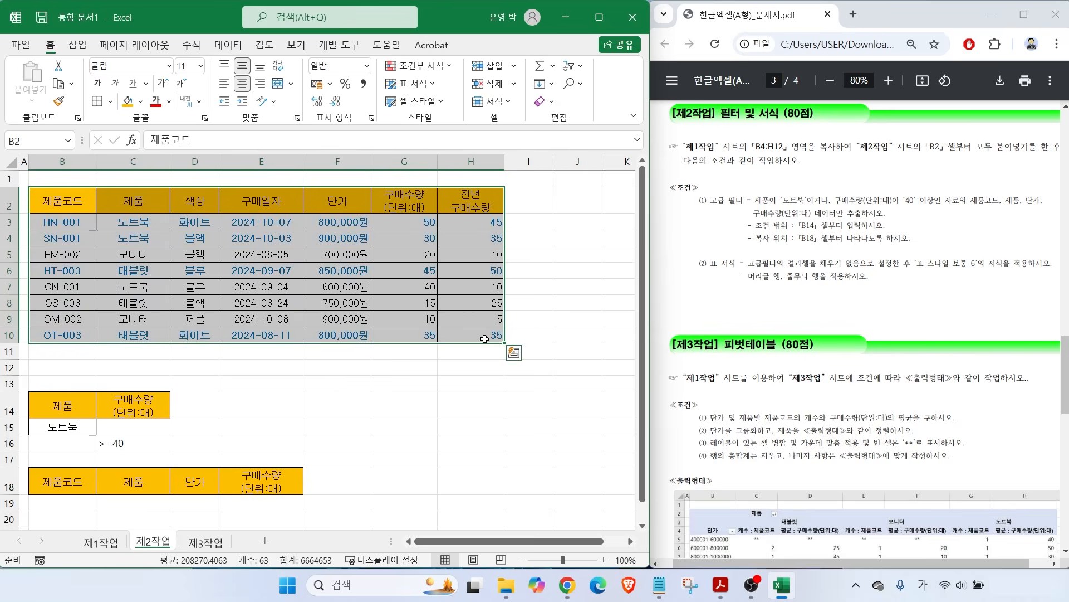
click(229, 45)
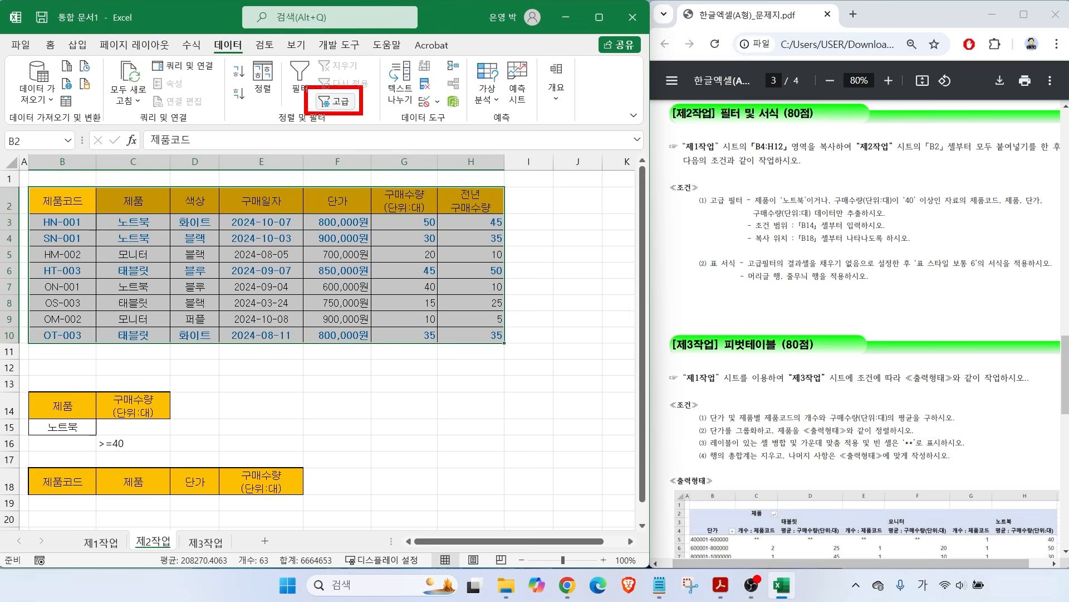
Step: Run the advanced filter with criteria B14:C16, copying the matching rows to B18:E18
click(338, 103)
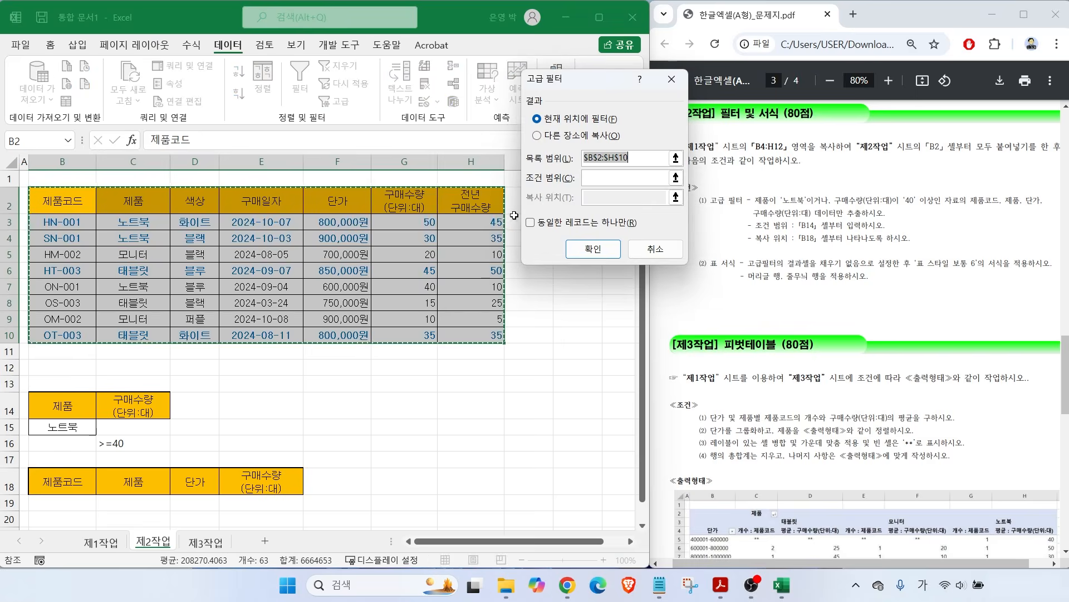
click(599, 178)
drag(64, 406, 137, 440)
click(551, 136)
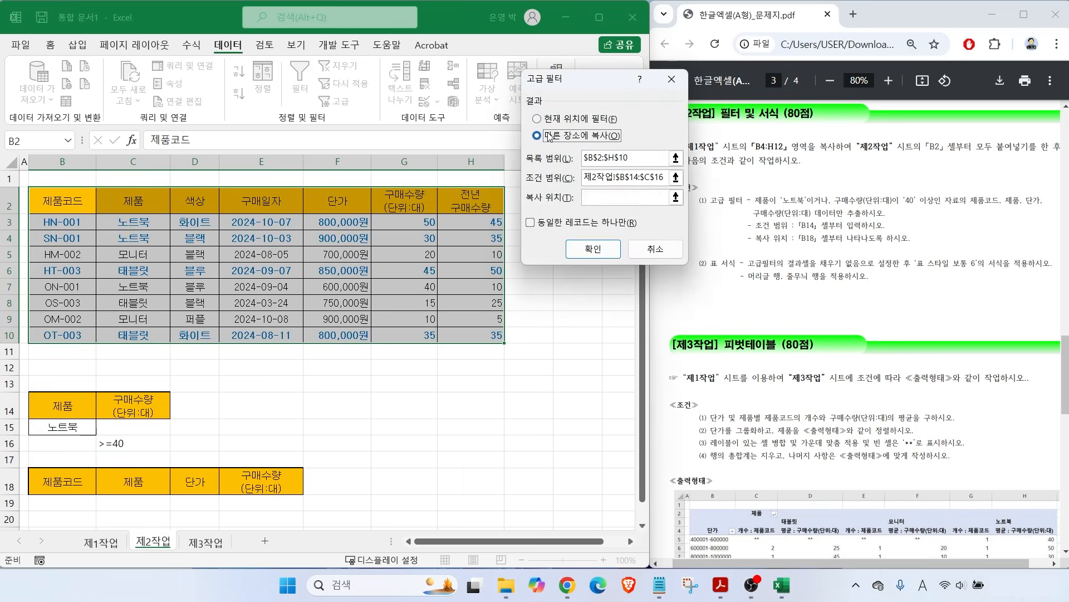
click(598, 202)
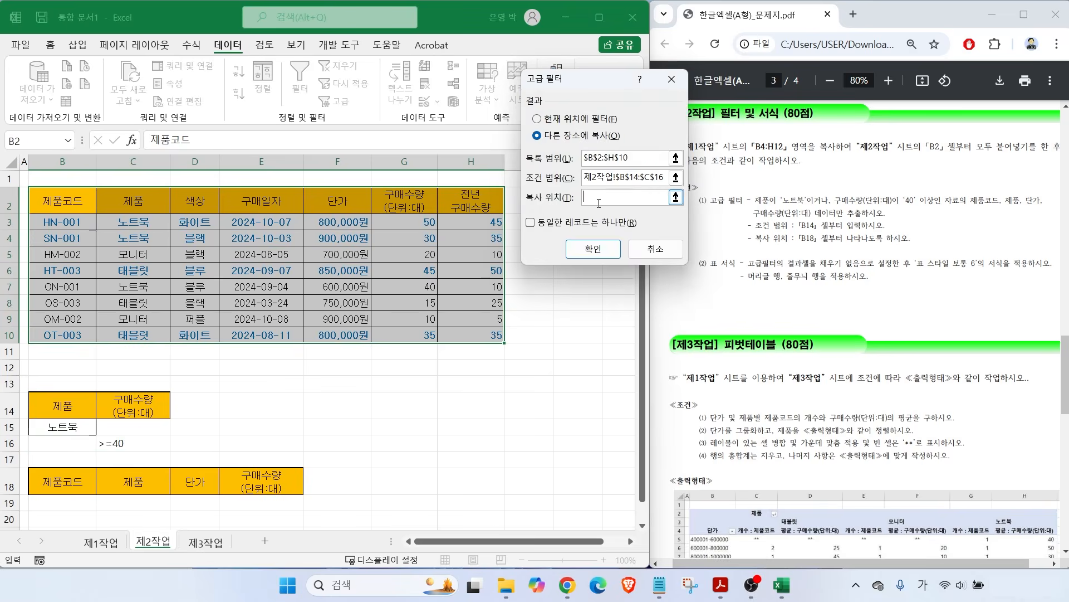
drag(44, 478, 262, 482)
click(593, 249)
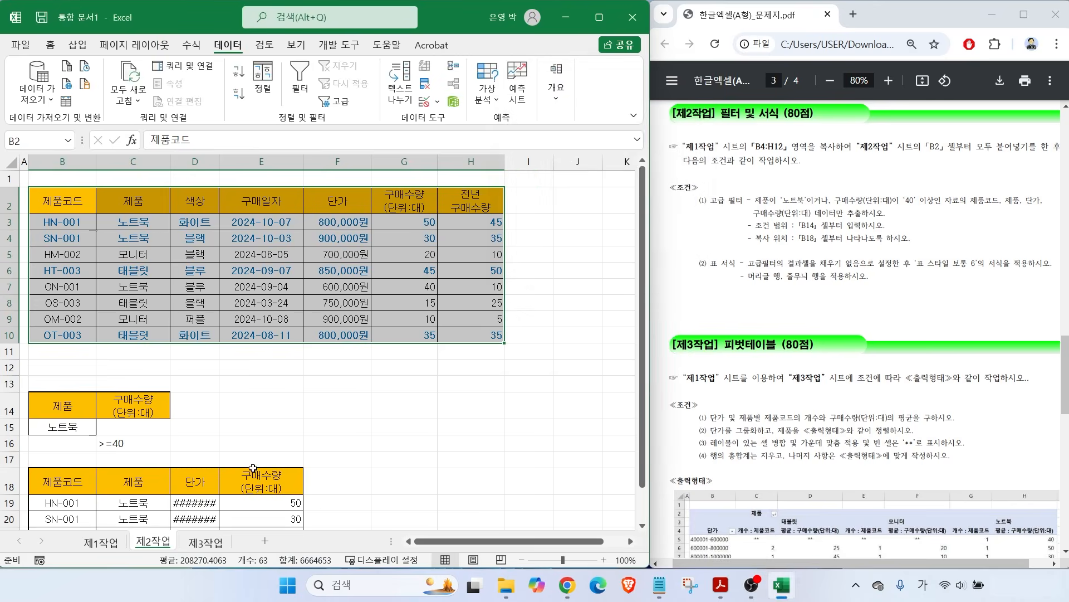
Step: Widen column D so the 단가 prices show in full instead of #####
scroll(184, 423, down, 3)
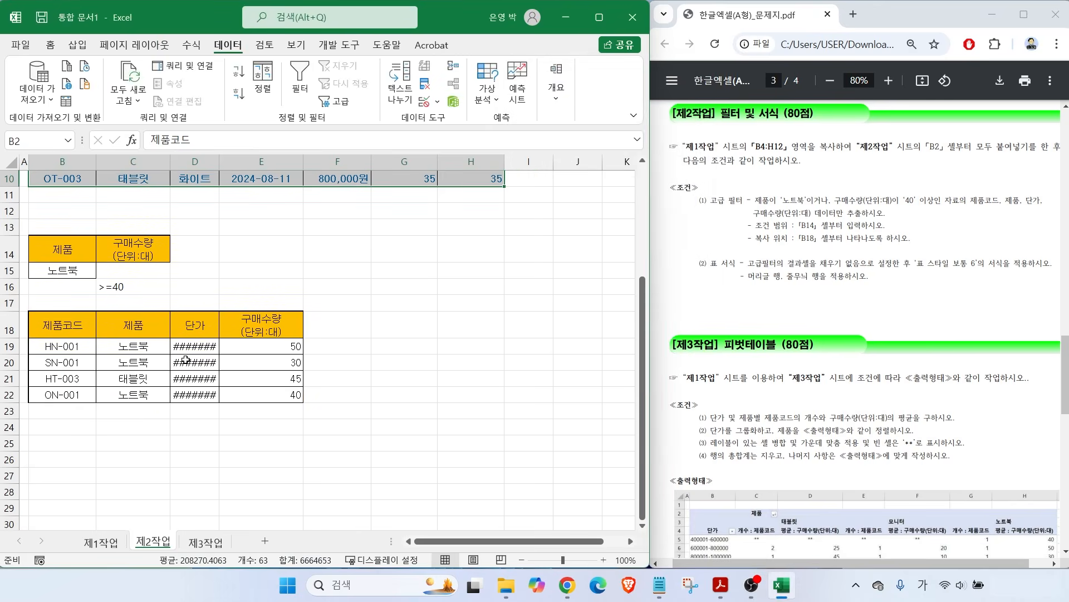
drag(219, 160, 240, 166)
scroll(287, 241, up, 2)
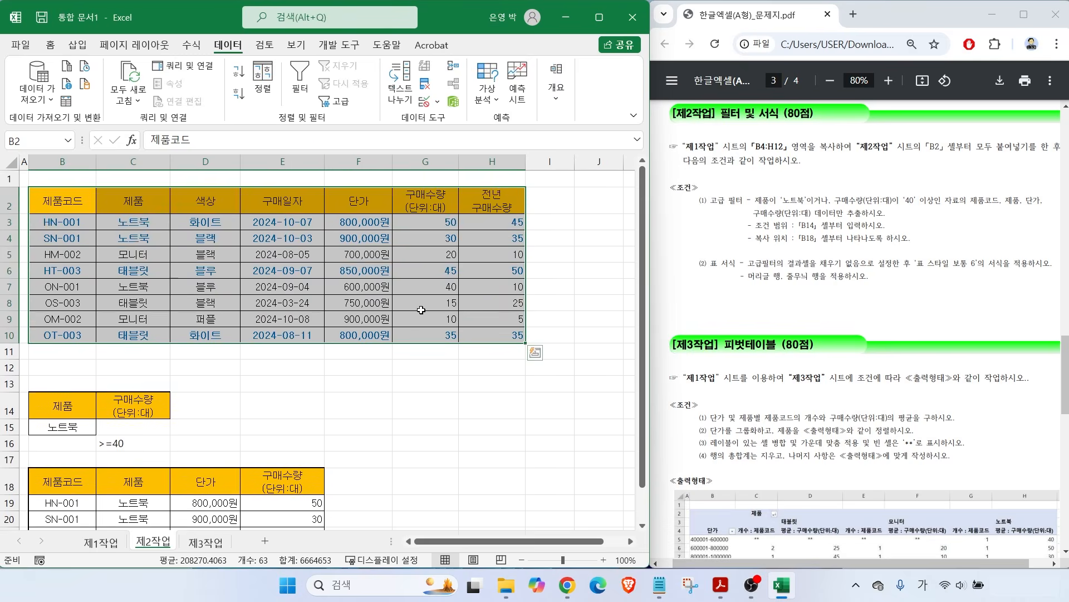
click(425, 367)
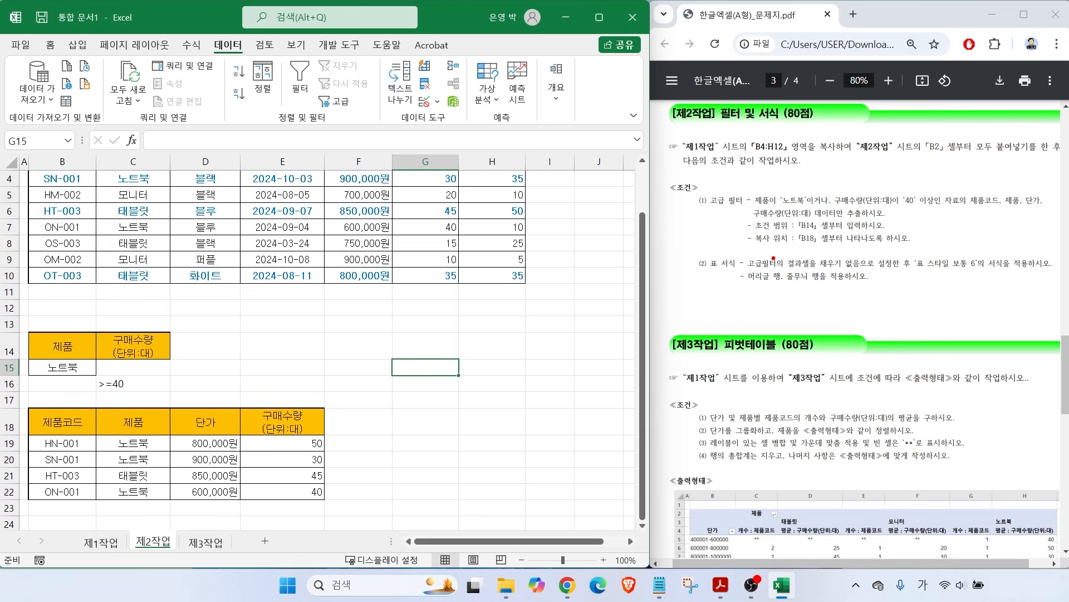
Step: Set the filtered result range B18:E22 to No Fill
mouse_move(805, 269)
mouse_down()
mouse_move(930, 269)
mouse_move(877, 286)
mouse_up()
drag(62, 429, 294, 489)
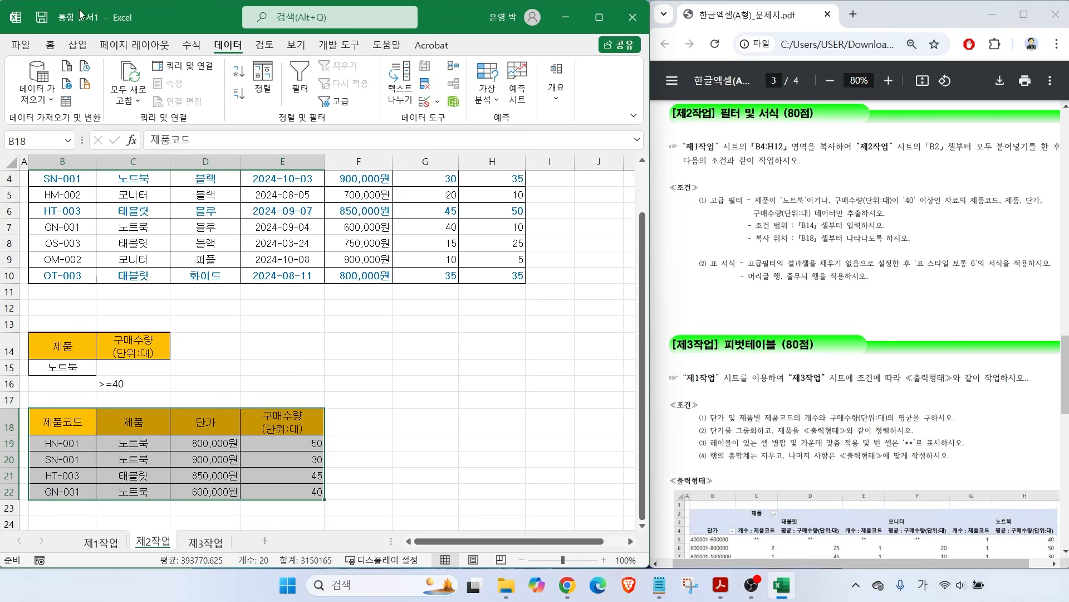
click(49, 47)
click(141, 102)
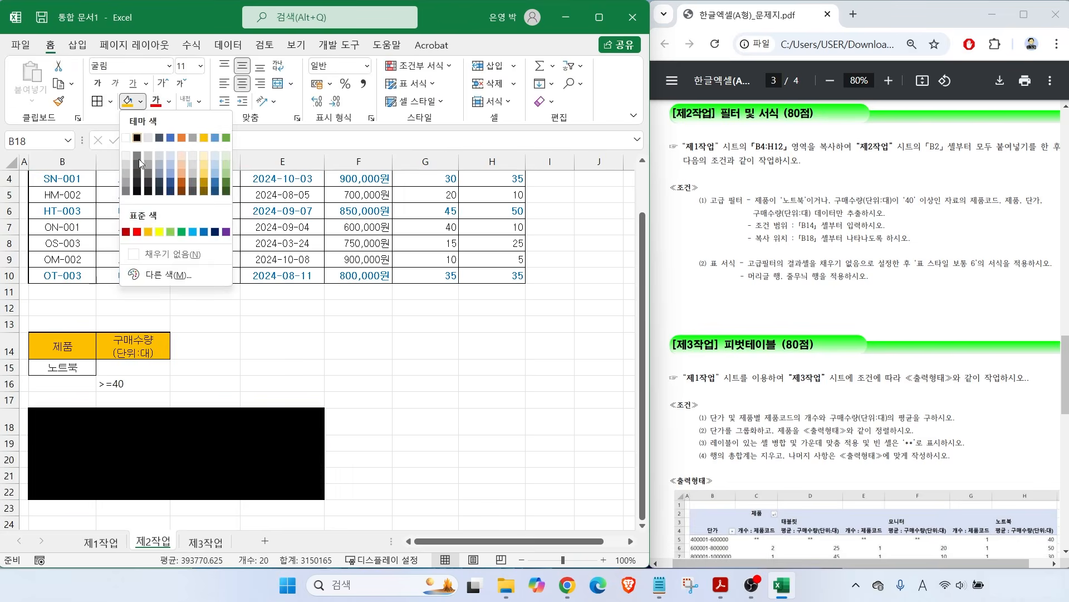
click(146, 259)
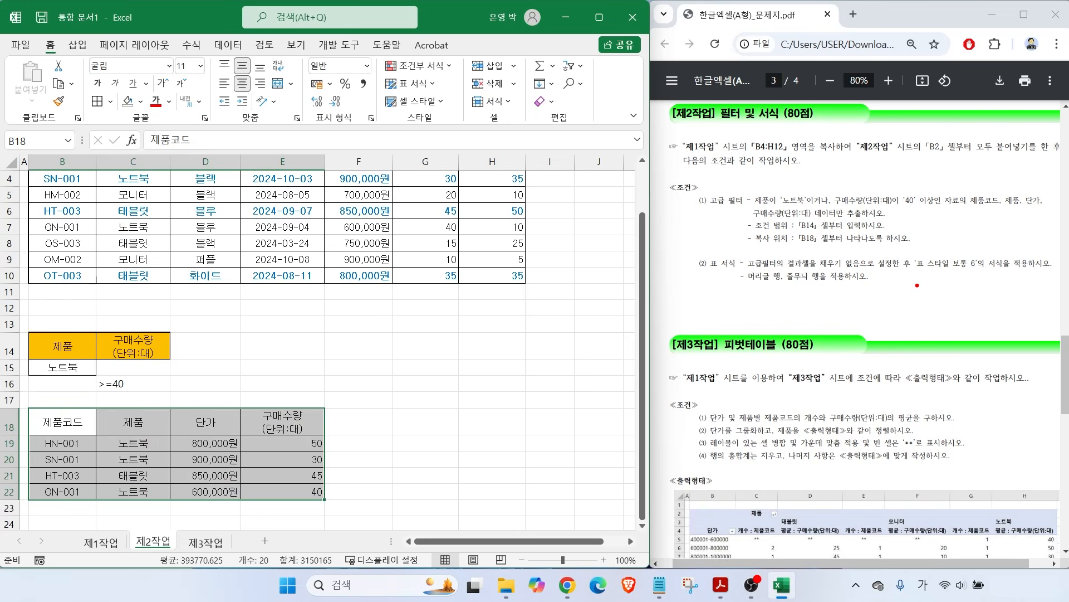
Step: Format B18:E22 as a table in the medium blue style 표 스타일 보통 6, with headers
drag(928, 272, 1006, 271)
drag(984, 210, 964, 253)
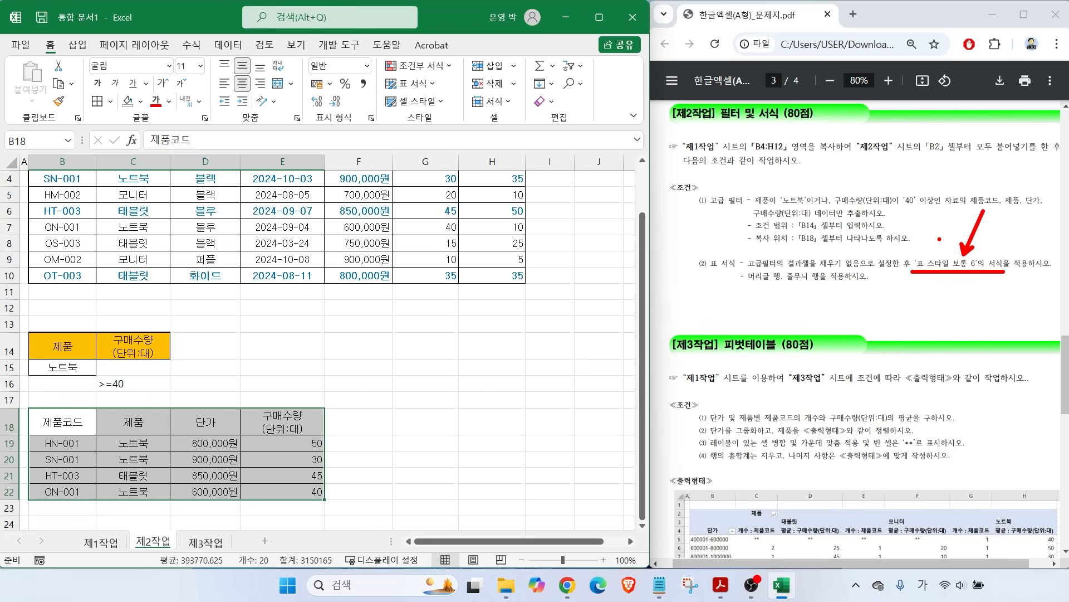
drag(735, 284, 839, 284)
drag(834, 327, 800, 288)
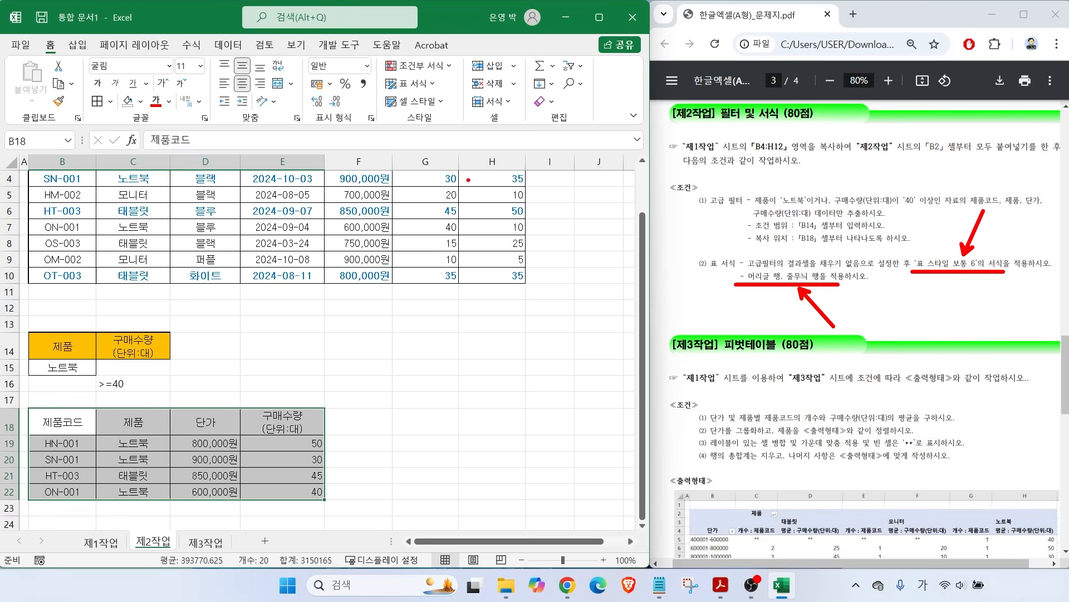
key(Escape)
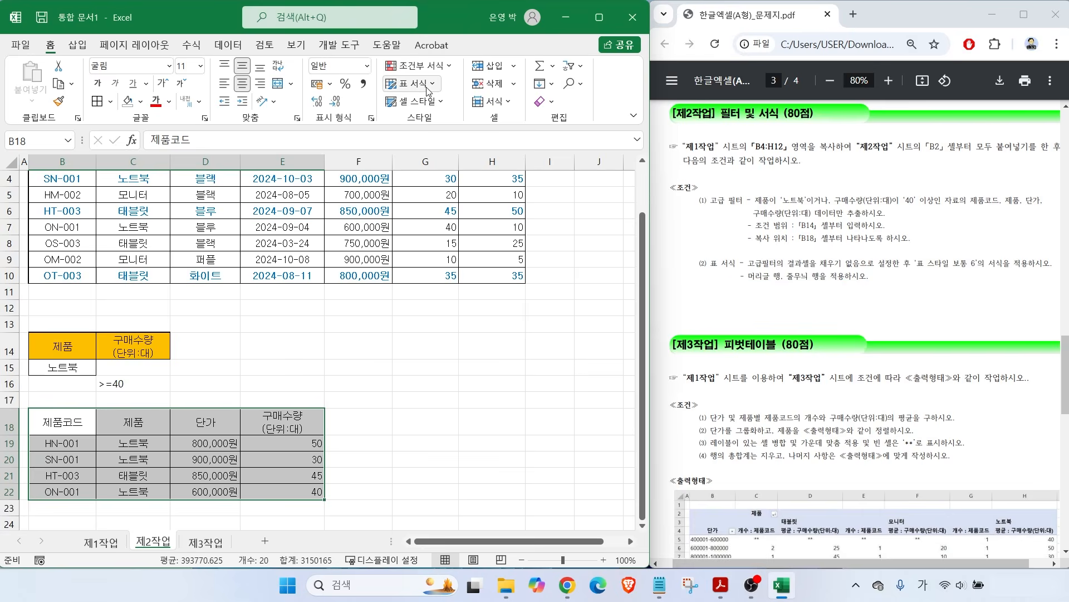
click(428, 87)
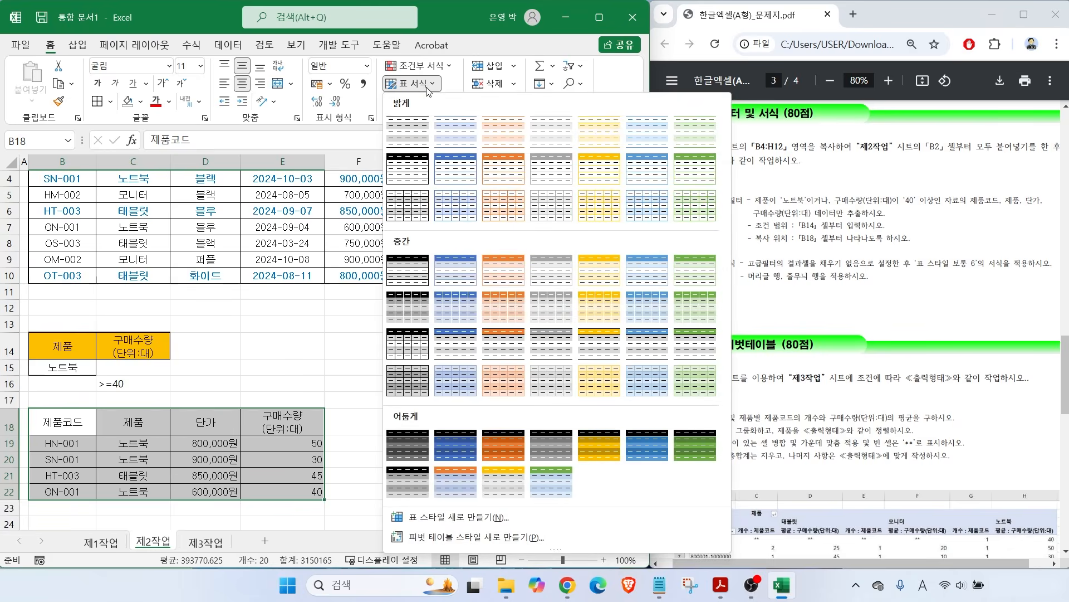
click(637, 276)
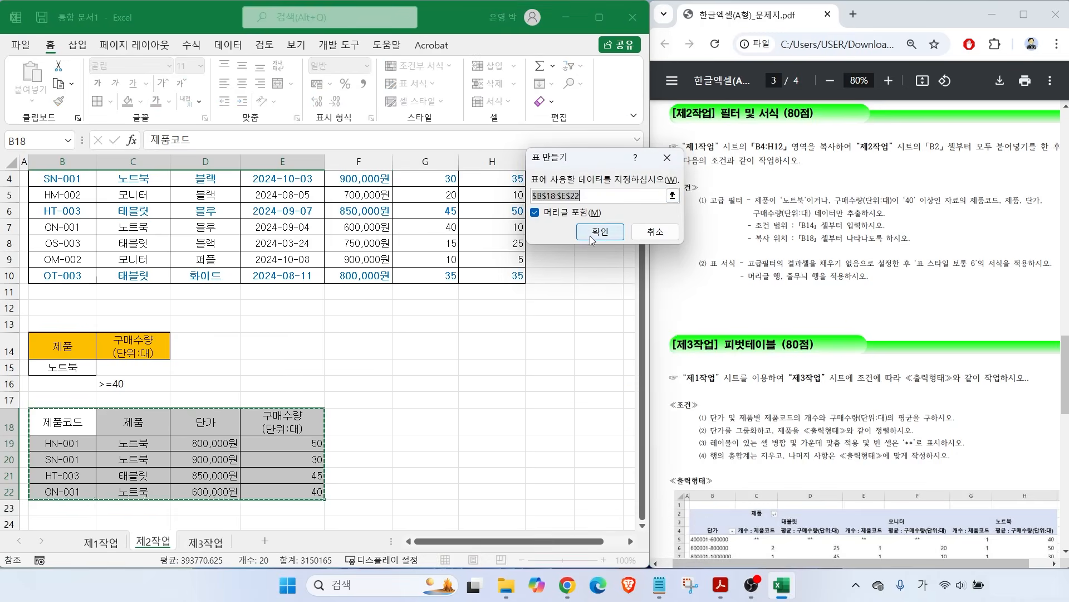
click(594, 232)
Step: Check that the table's header row and banded rows options are on
drag(364, 60, 413, 46)
drag(357, 107, 397, 130)
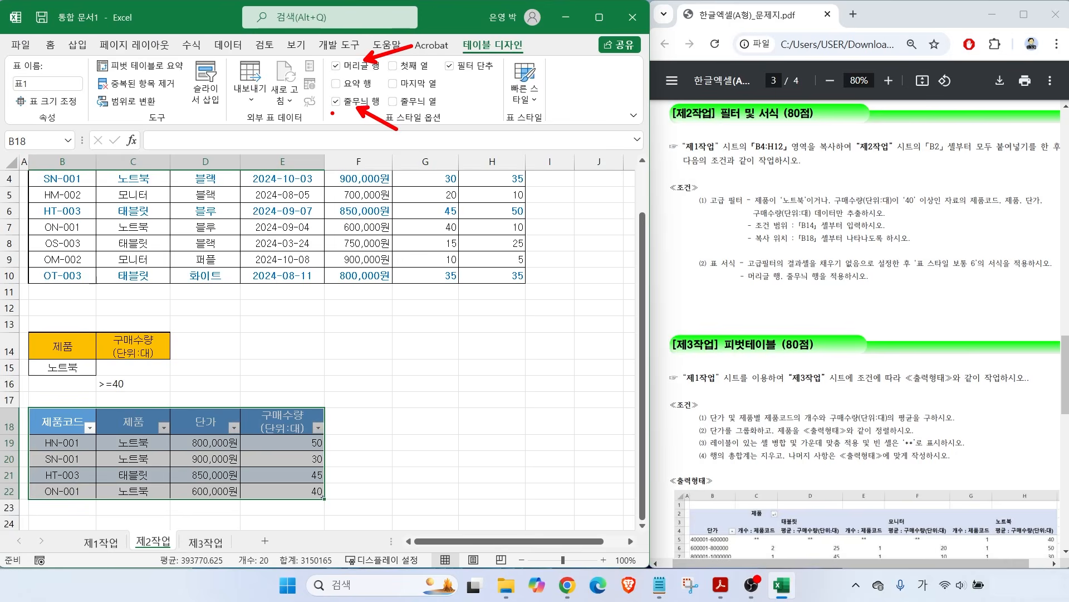
drag(333, 113, 372, 112)
drag(347, 73, 401, 73)
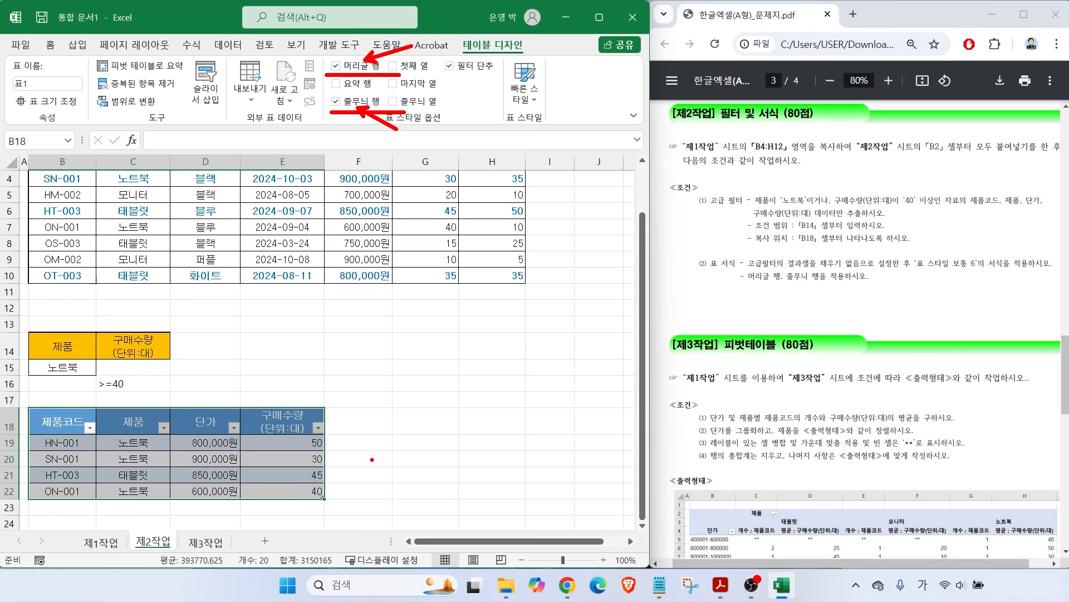
key(Escape)
click(372, 455)
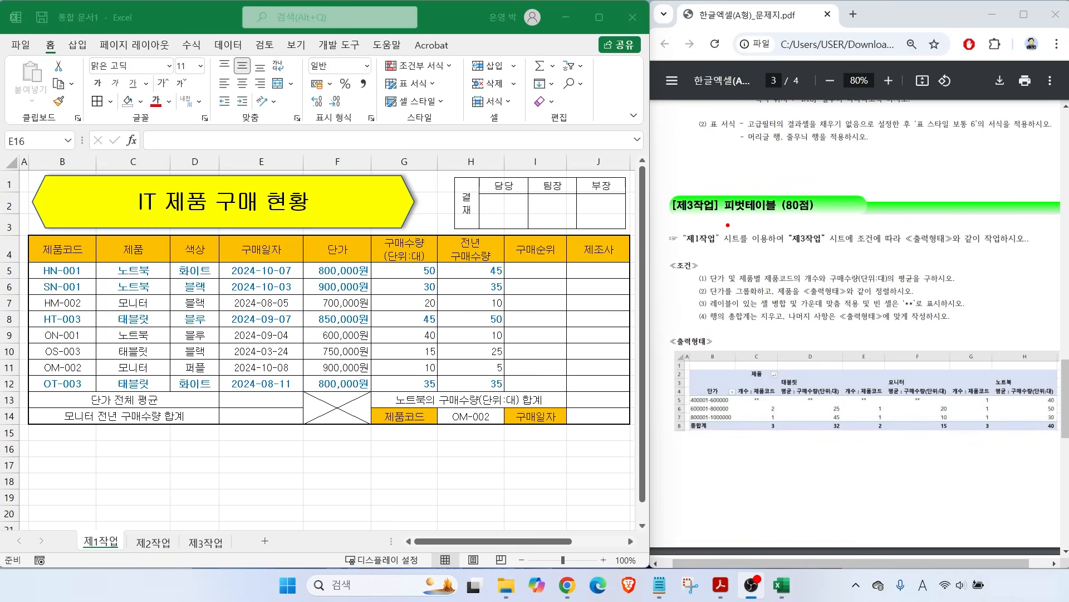
Step: Annotate the 제3작업 pivot task: source sheet 제1작업, destination sheet 제3작업
drag(703, 228, 675, 199)
drag(690, 249, 785, 249)
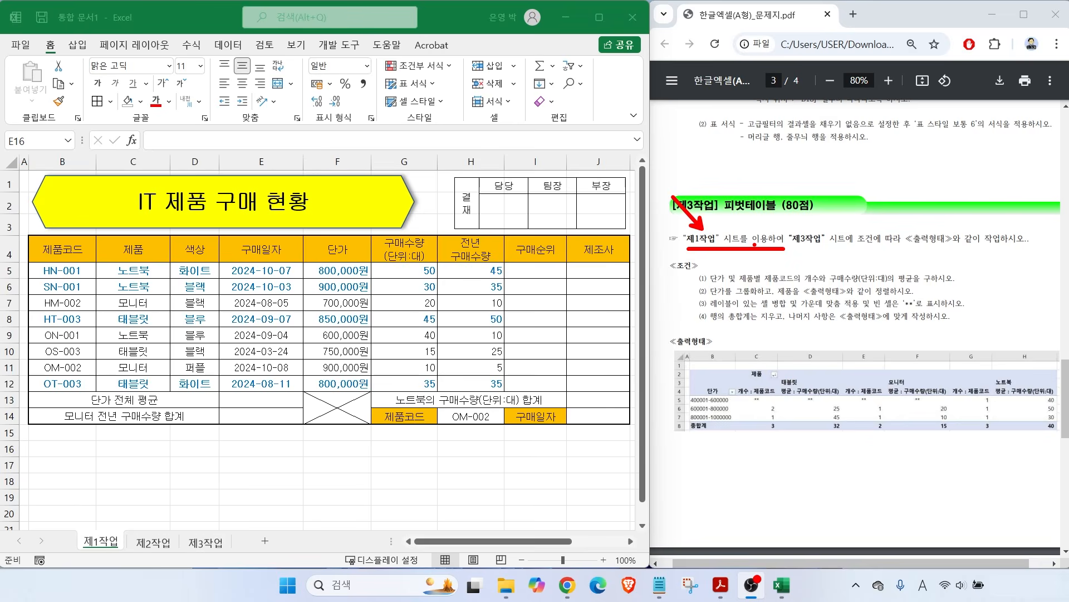
drag(798, 249, 860, 245)
drag(662, 375, 736, 374)
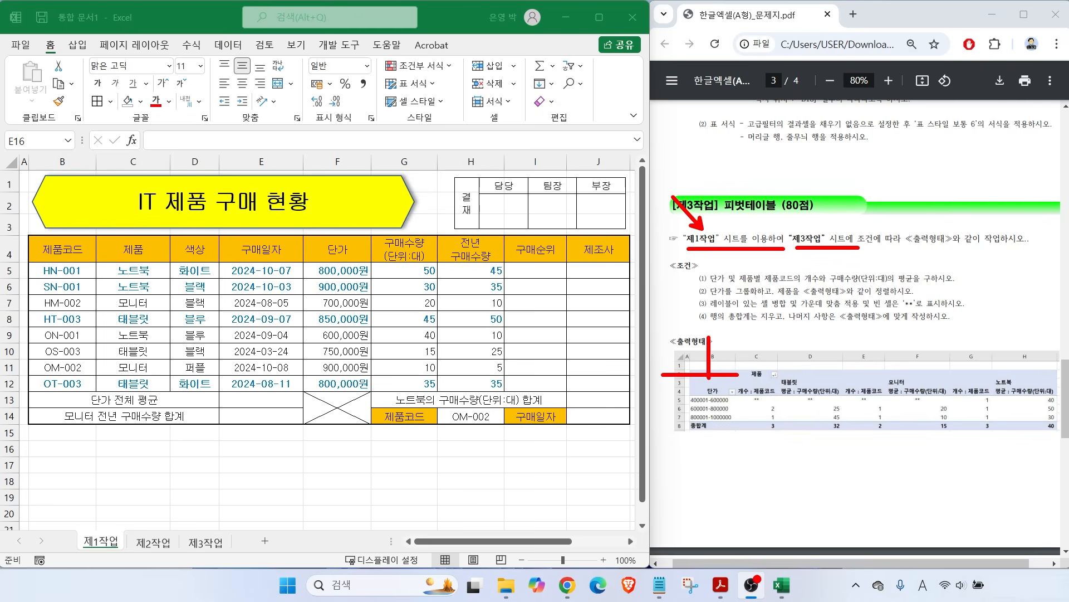
key(Escape)
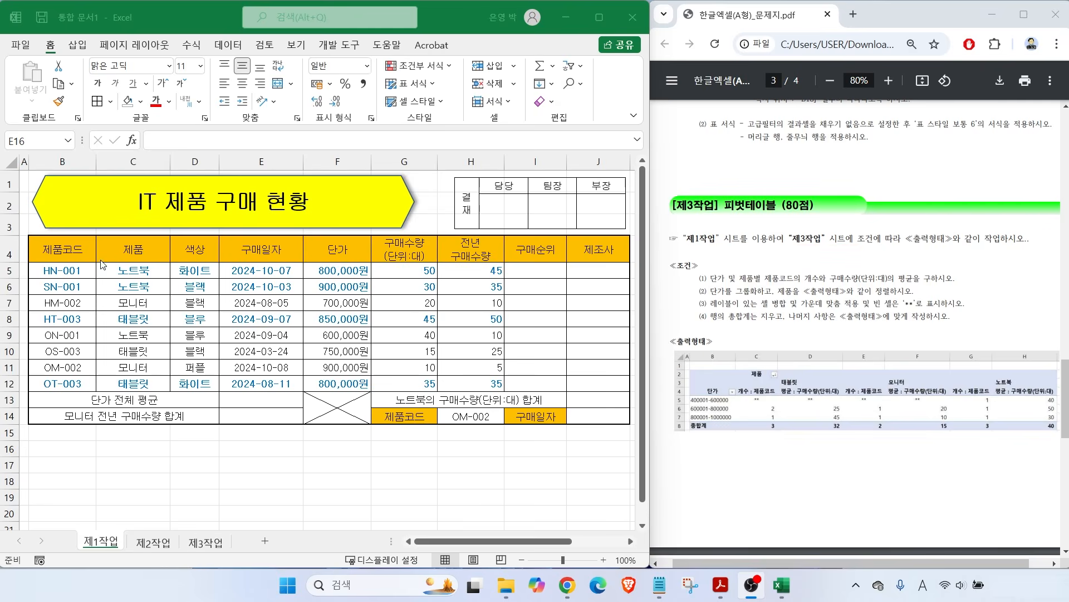
Step: Select the 제1작업 purchase data B4:H12 as the pivot table source
click(63, 252)
drag(54, 250, 483, 380)
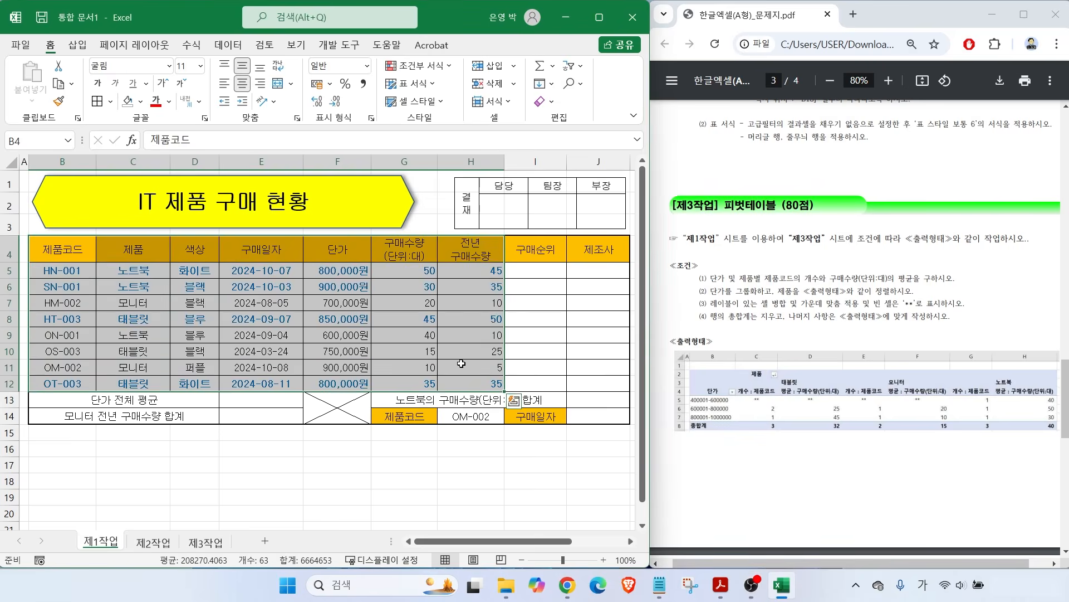
mouse_move(104, 51)
mouse_down()
mouse_move(80, 62)
mouse_move(92, 25)
mouse_up()
click(78, 46)
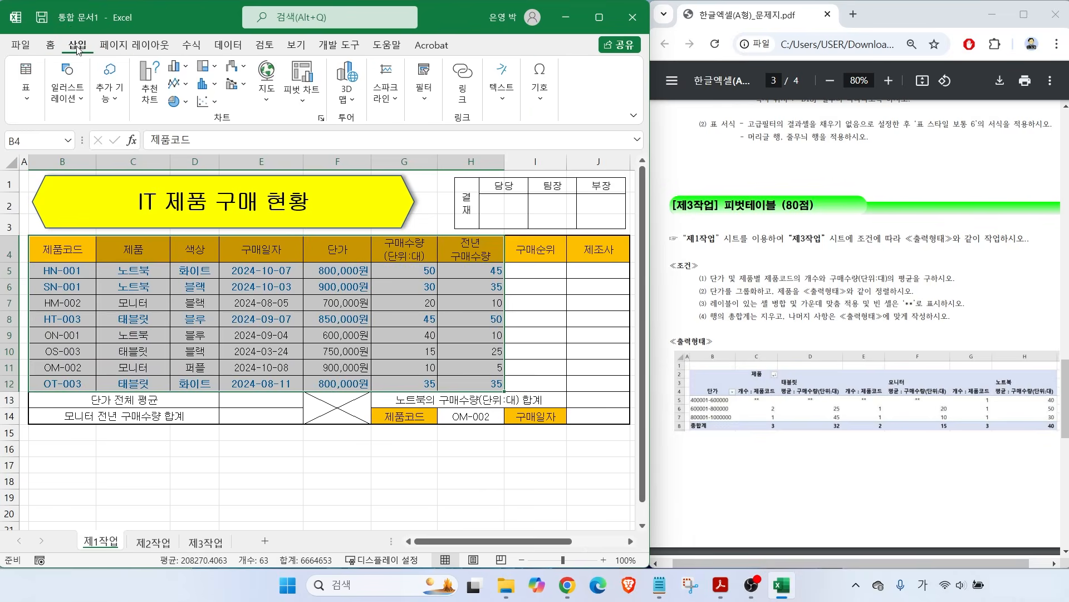
Step: Insert a PivotTable from B4:H12 at 제3작업!$B$2 on an existing worksheet, then narrow the field list
click(26, 96)
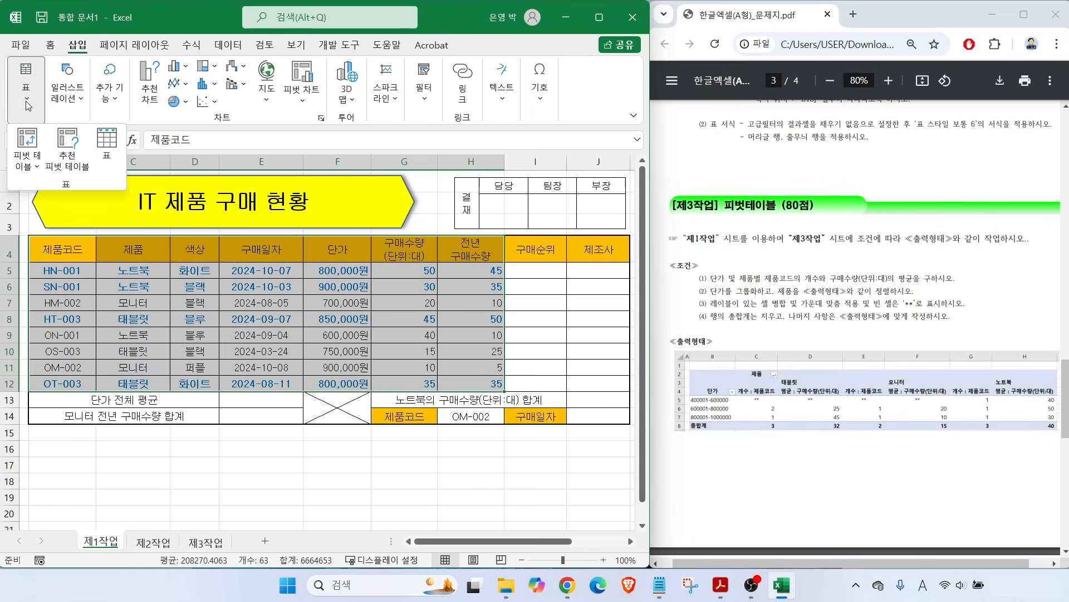
click(24, 164)
click(27, 139)
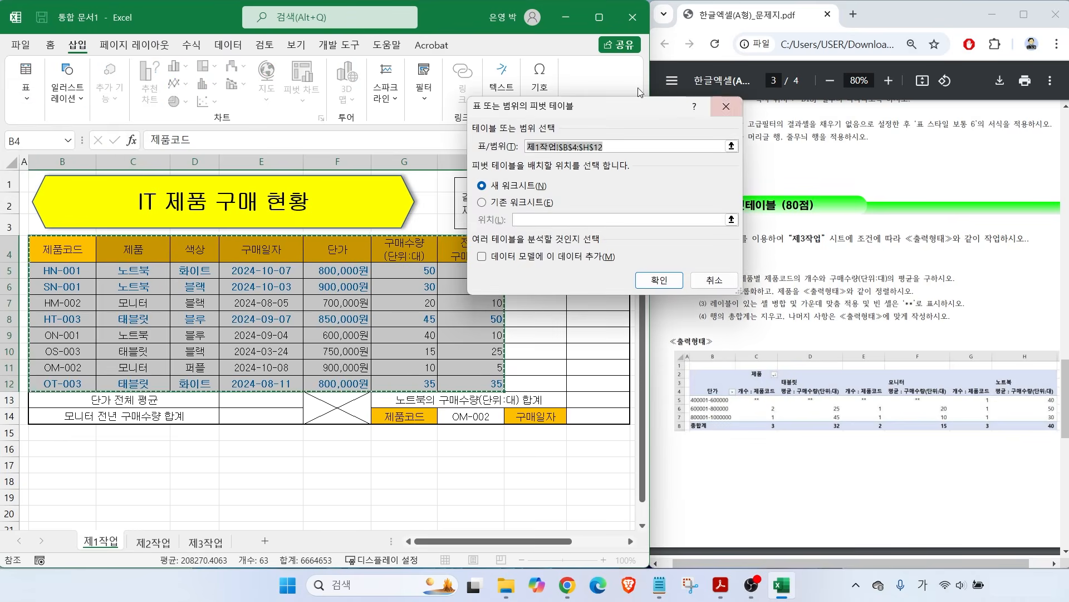
drag(526, 116, 542, 126)
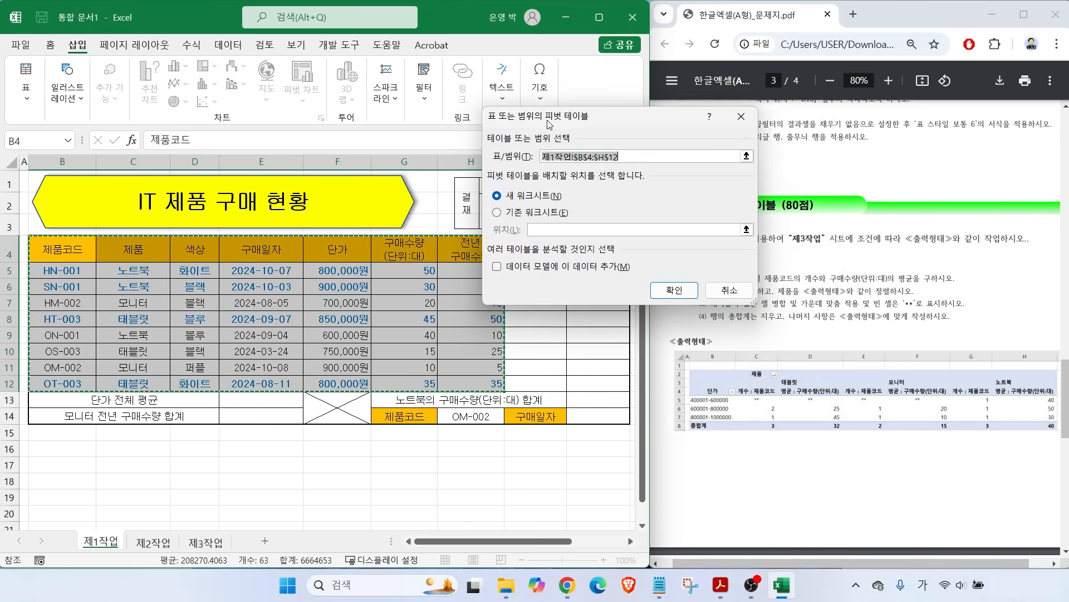
click(518, 213)
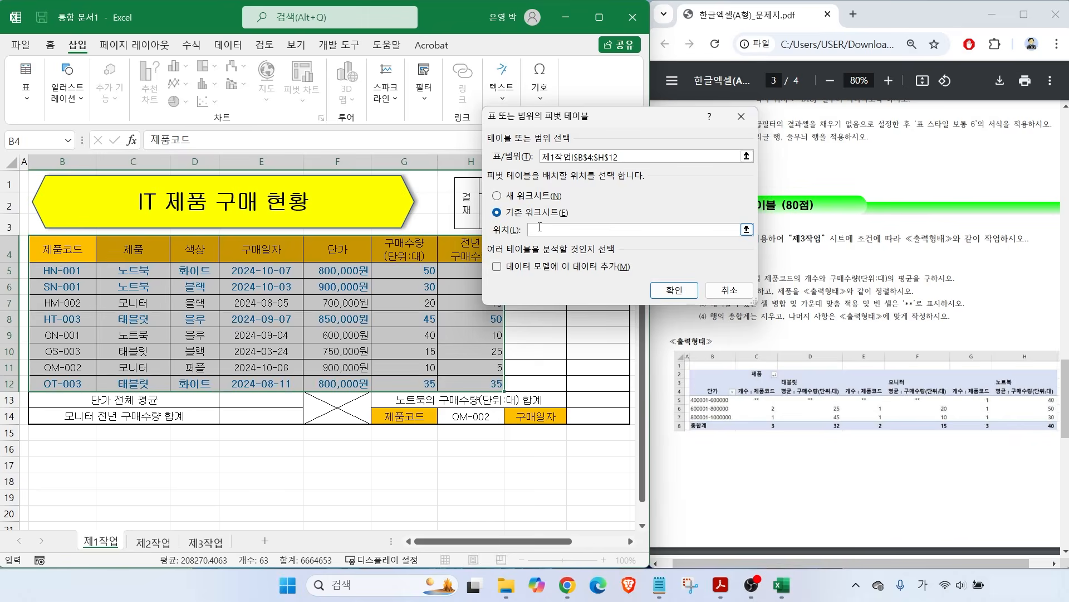
click(205, 542)
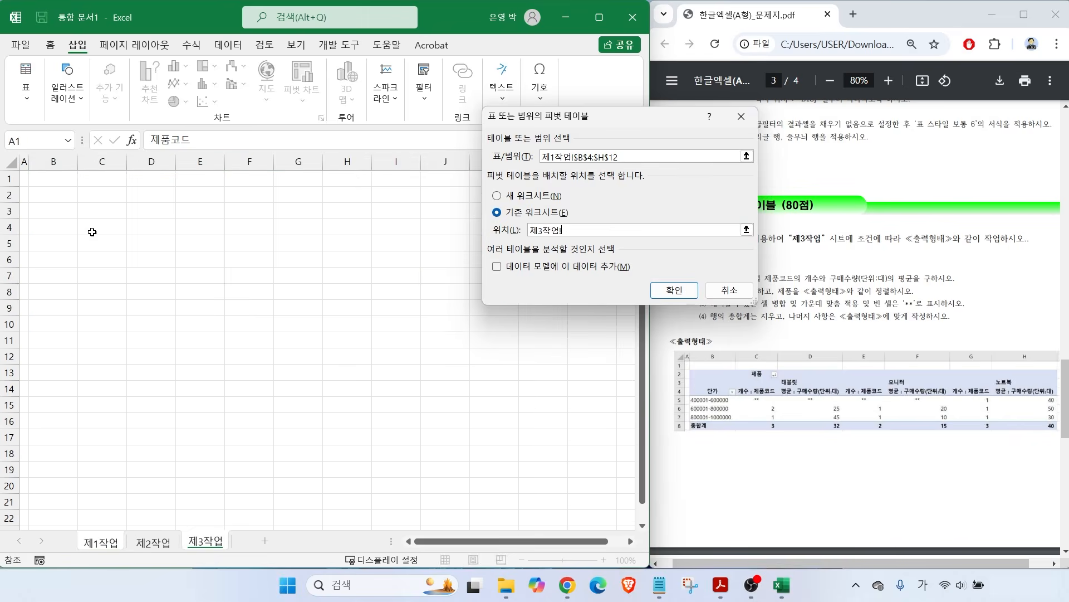
click(37, 195)
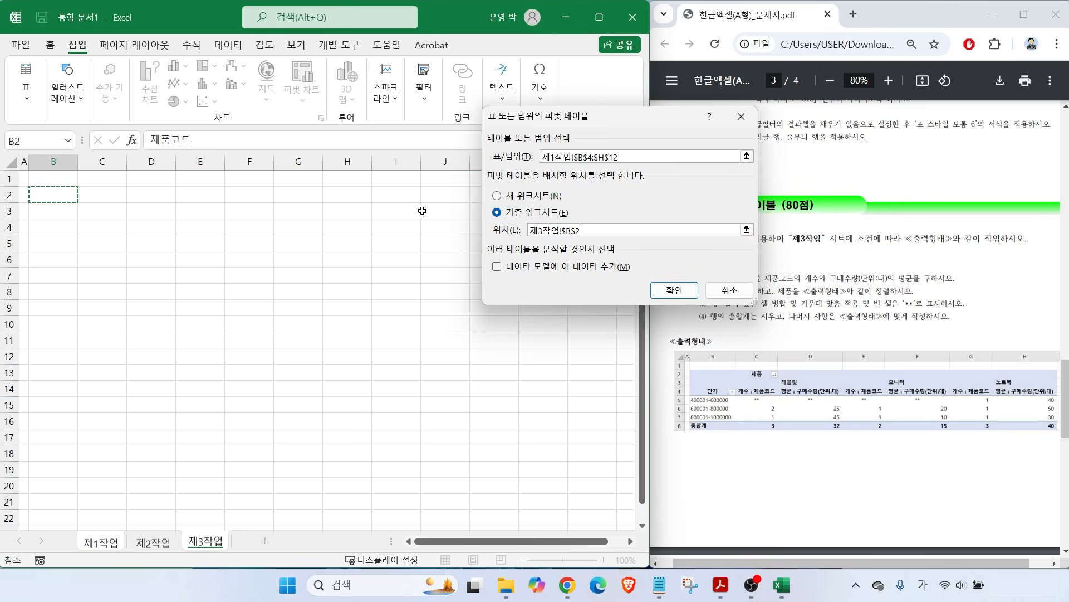
click(658, 291)
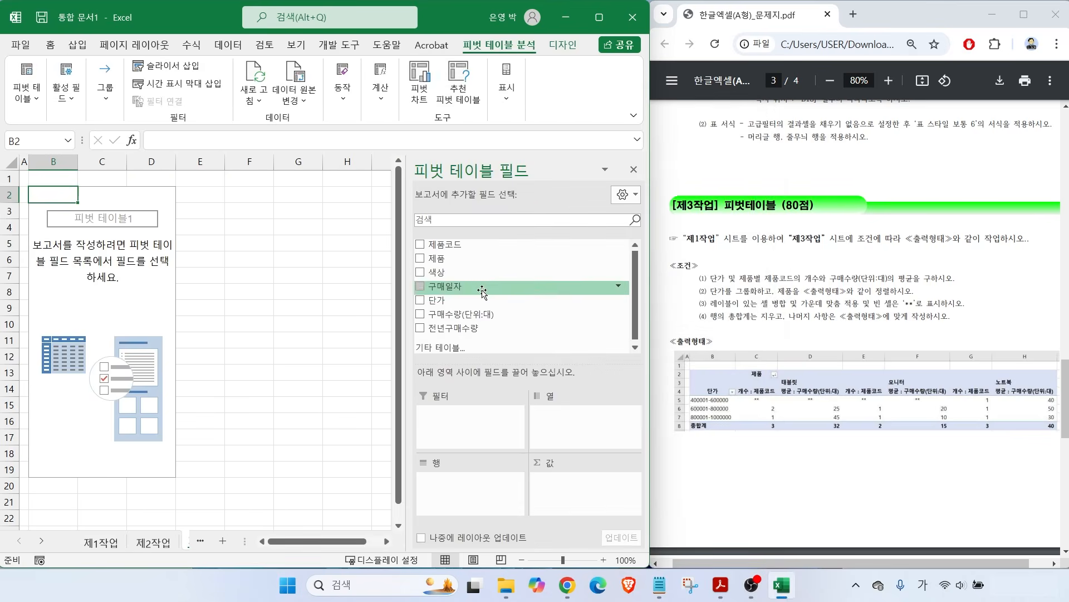
drag(408, 294, 479, 296)
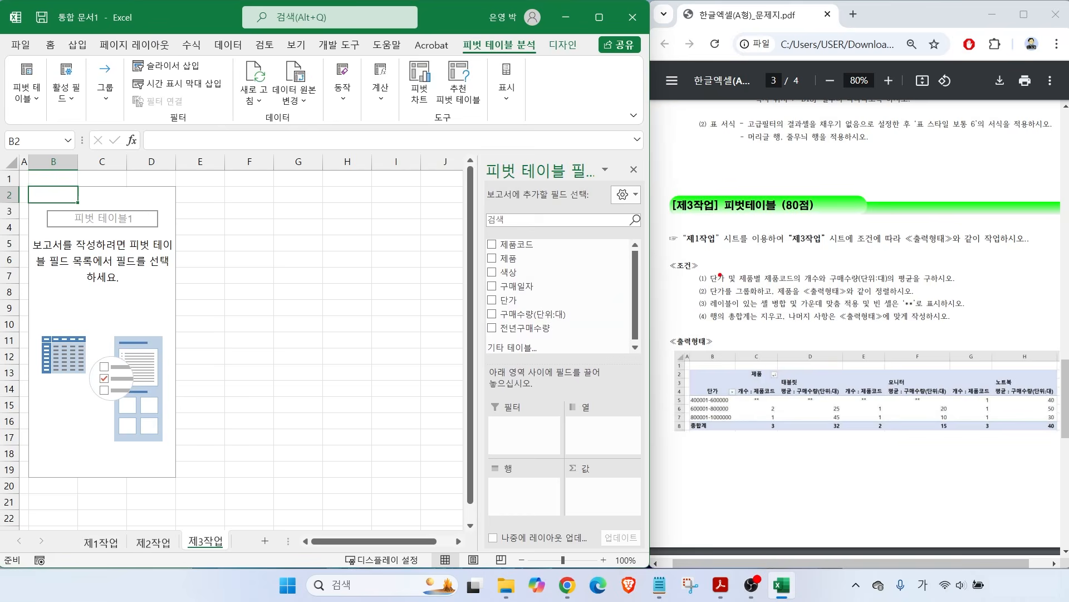
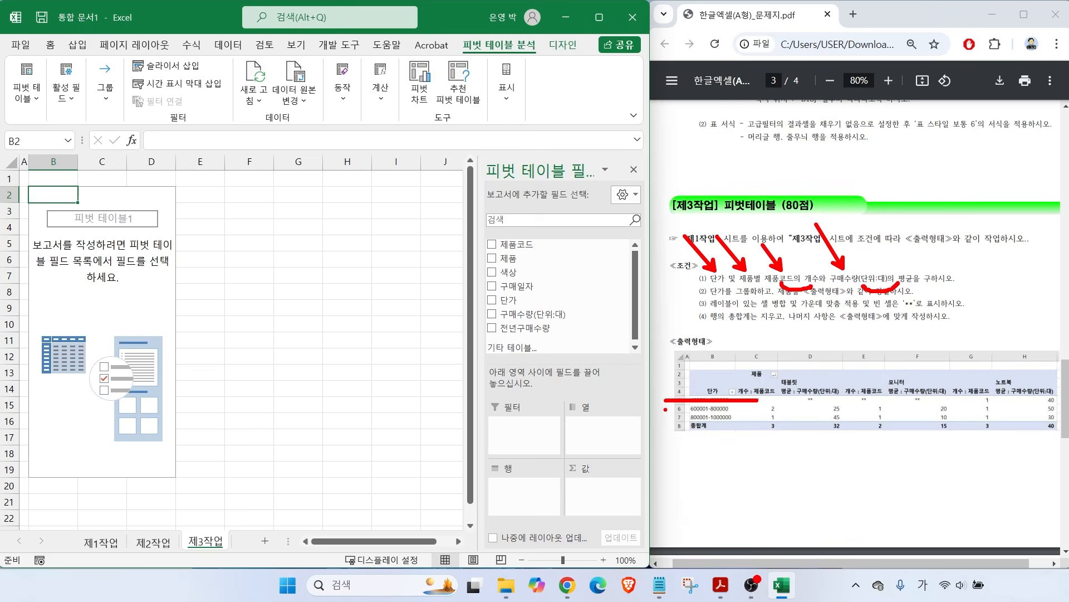
Step: Put 단가 in the pivot table's Rows area
mouse_move(530, 299)
mouse_down()
mouse_move(543, 424)
mouse_move(524, 489)
mouse_up()
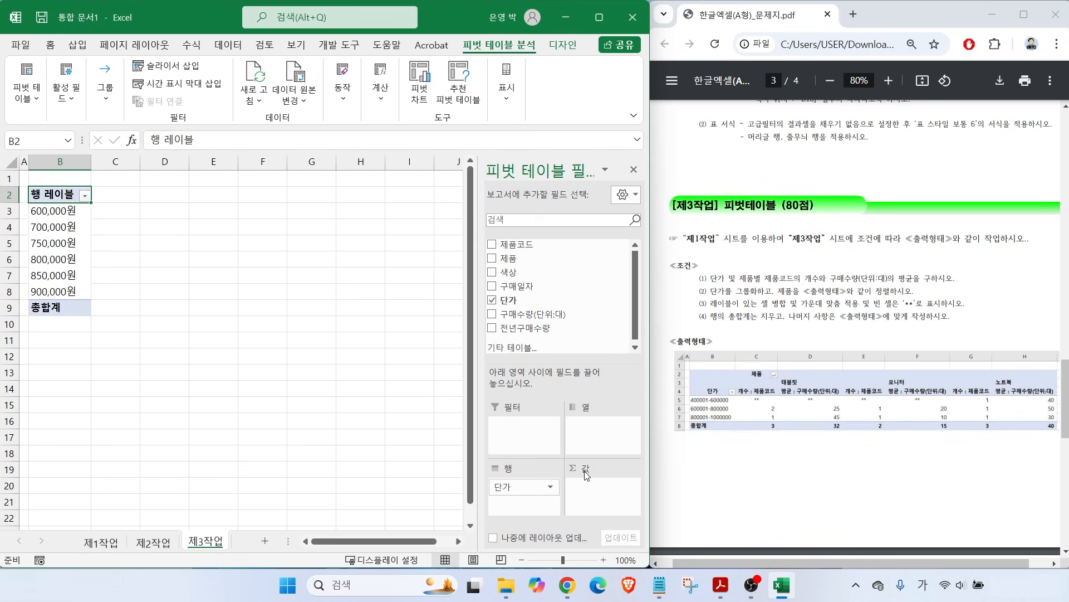
drag(750, 277, 725, 213)
drag(795, 379, 795, 317)
drag(898, 369, 914, 309)
drag(1011, 369, 1025, 326)
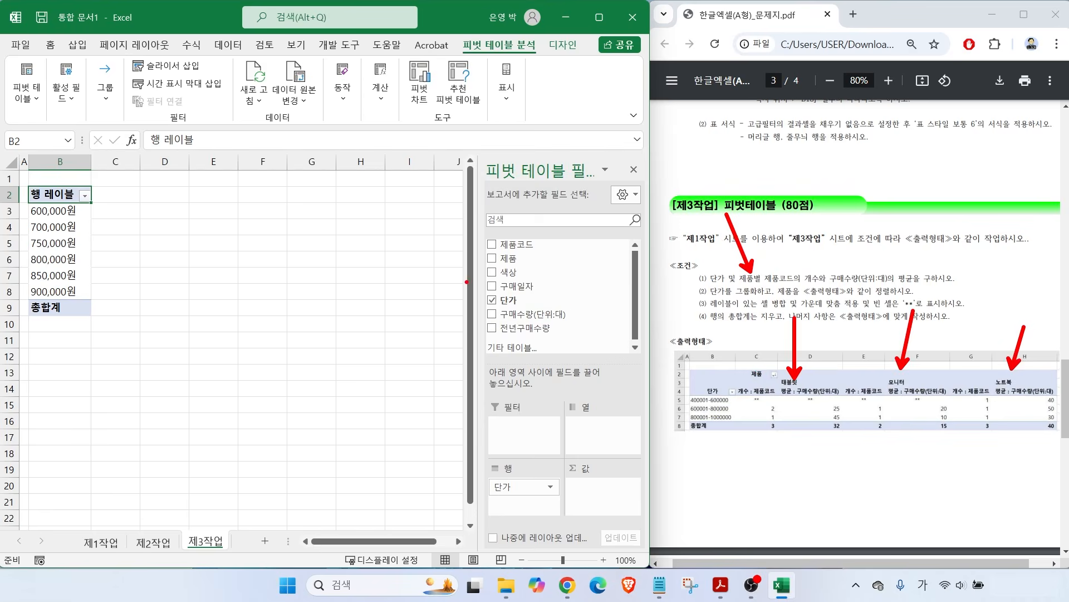
key(Escape)
Step: Put 제품 in the pivot table's Columns area
drag(508, 260, 608, 431)
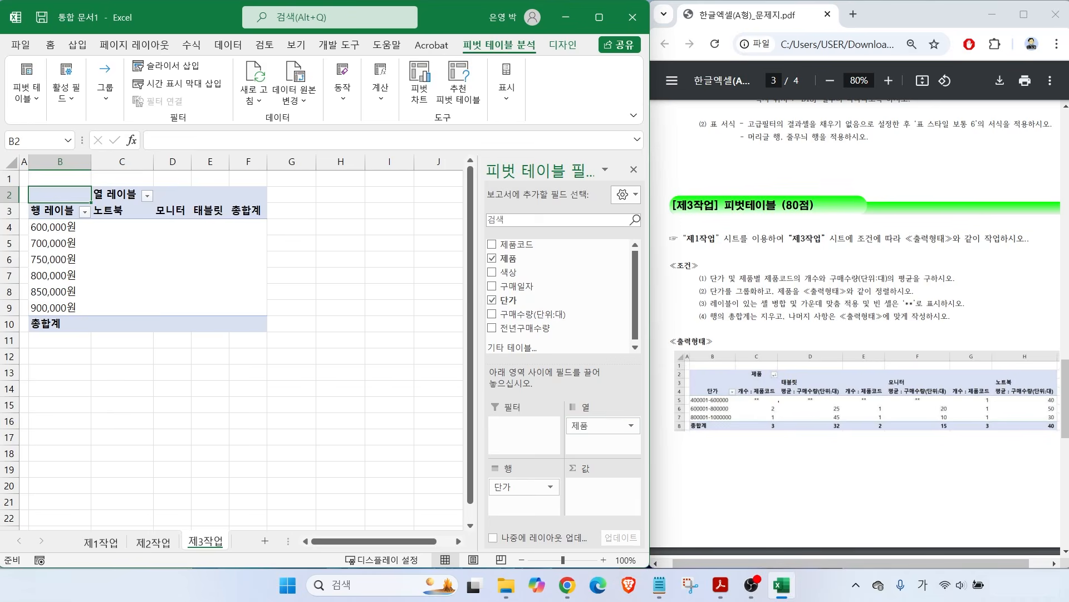
drag(764, 283, 829, 284)
mouse_move(618, 499)
mouse_down()
mouse_move(609, 505)
mouse_move(619, 507)
mouse_up()
key(Escape)
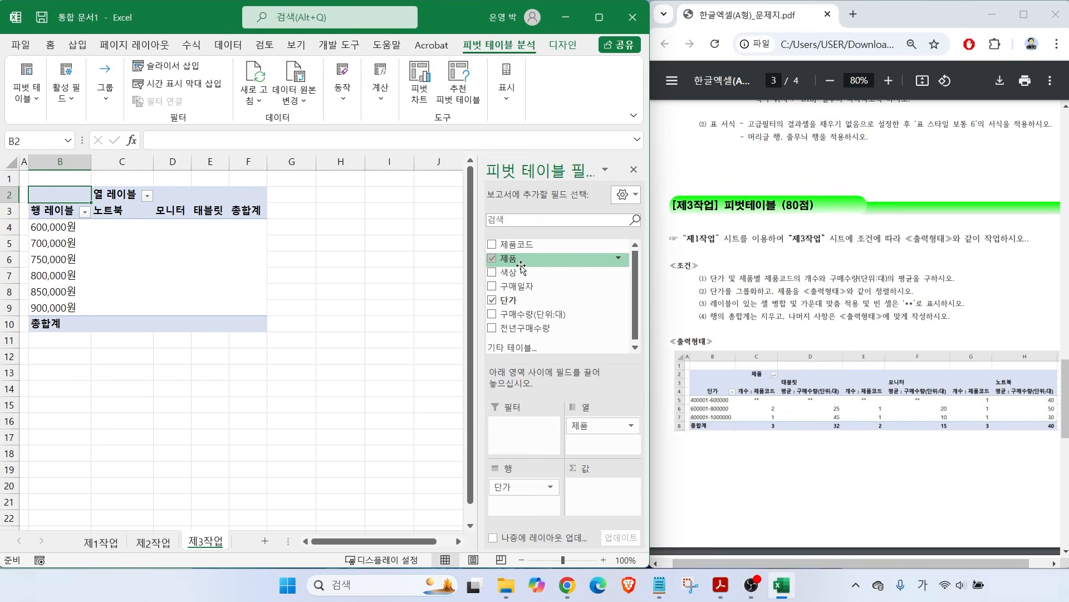
Step: Add a count of 제품코드 and a total of 구매수량(단위:대) to Values
drag(515, 244, 595, 490)
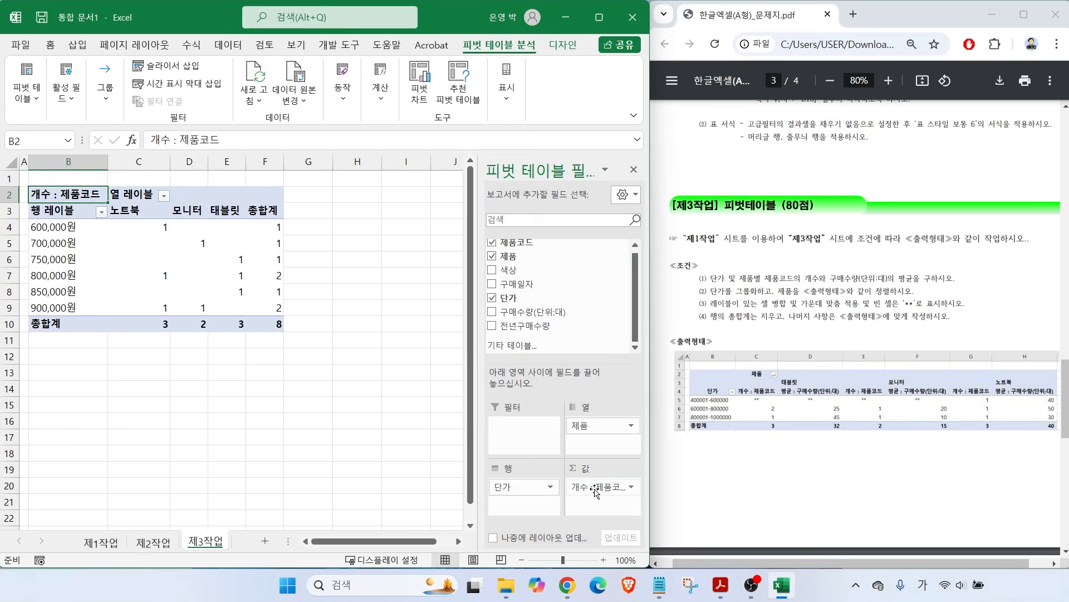
key(ctrl)
drag(532, 312, 581, 500)
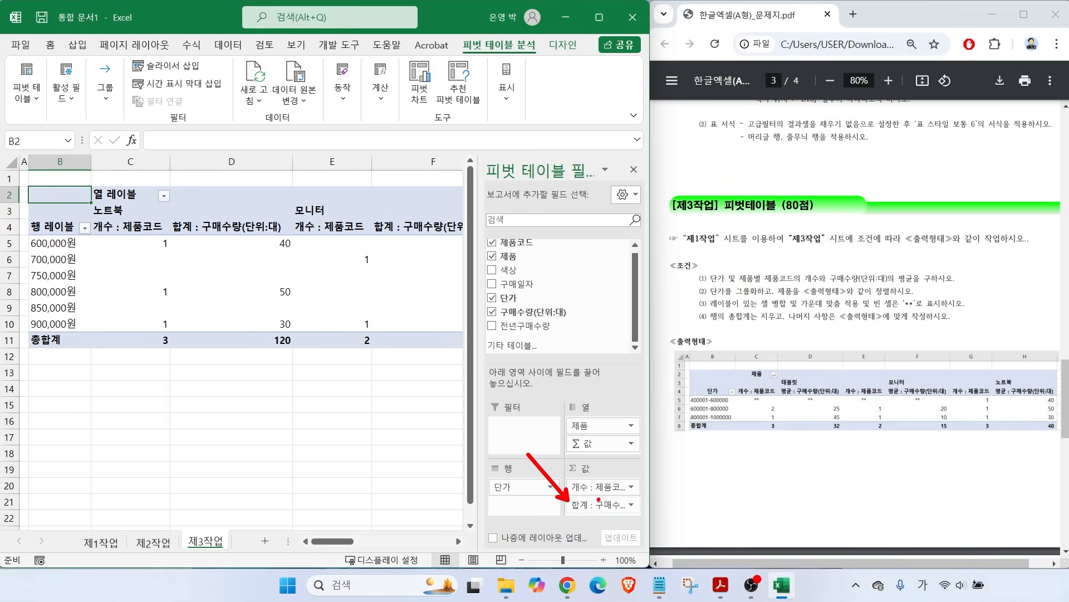
click(588, 503)
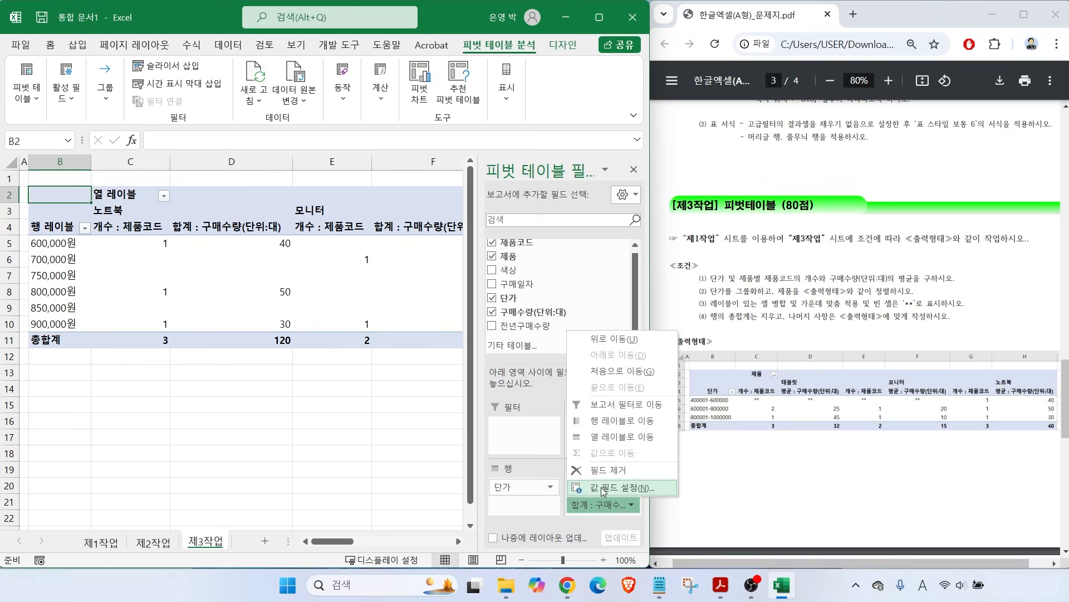
Step: Change the 구매수량 value field to 평균, named 평균 : 구매수량(단위:대)
click(602, 488)
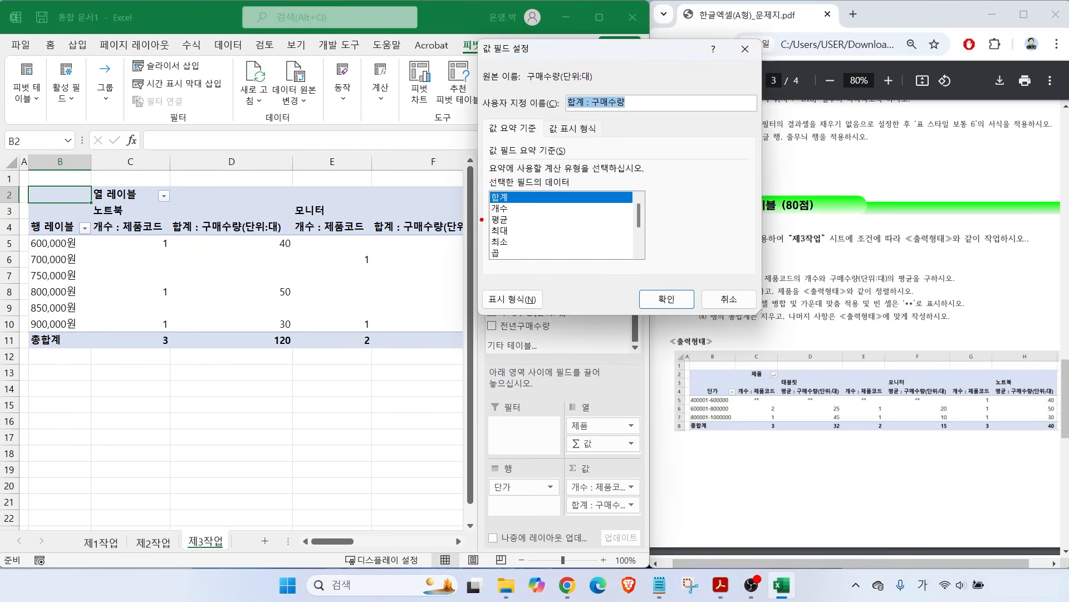
drag(492, 197, 416, 192)
drag(491, 221, 417, 237)
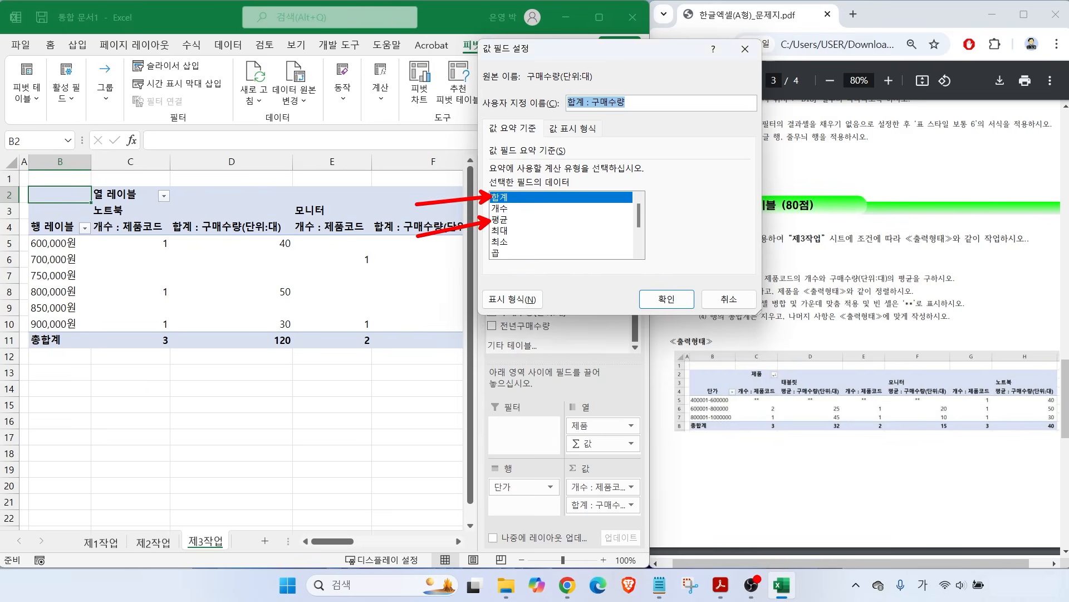
key(Escape)
click(504, 220)
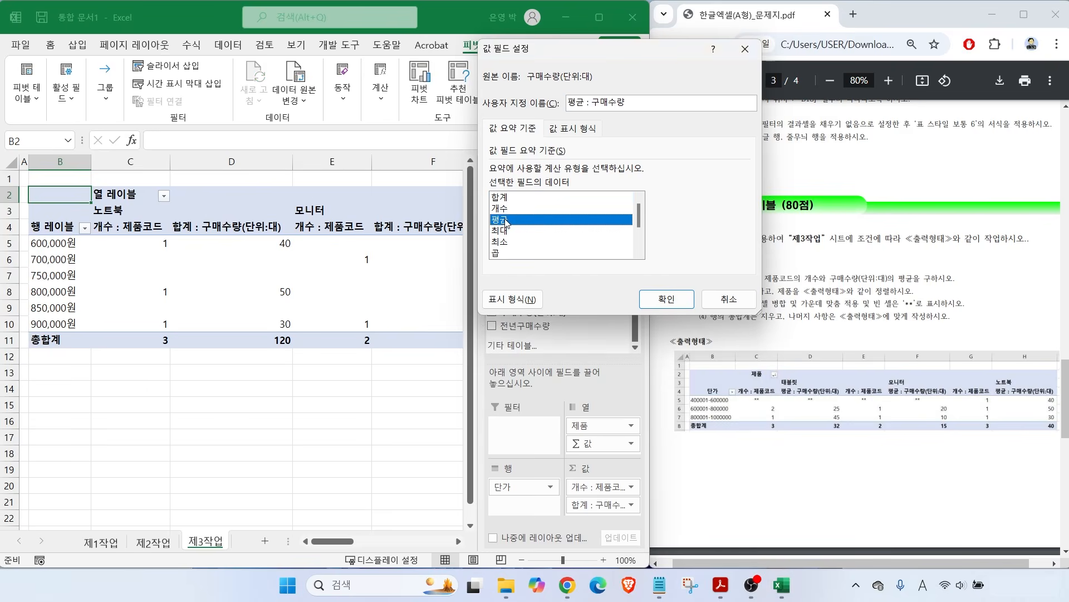
drag(819, 384, 842, 359)
drag(788, 395, 841, 395)
key(Escape)
click(642, 103)
text(단위:대)
key(Return)
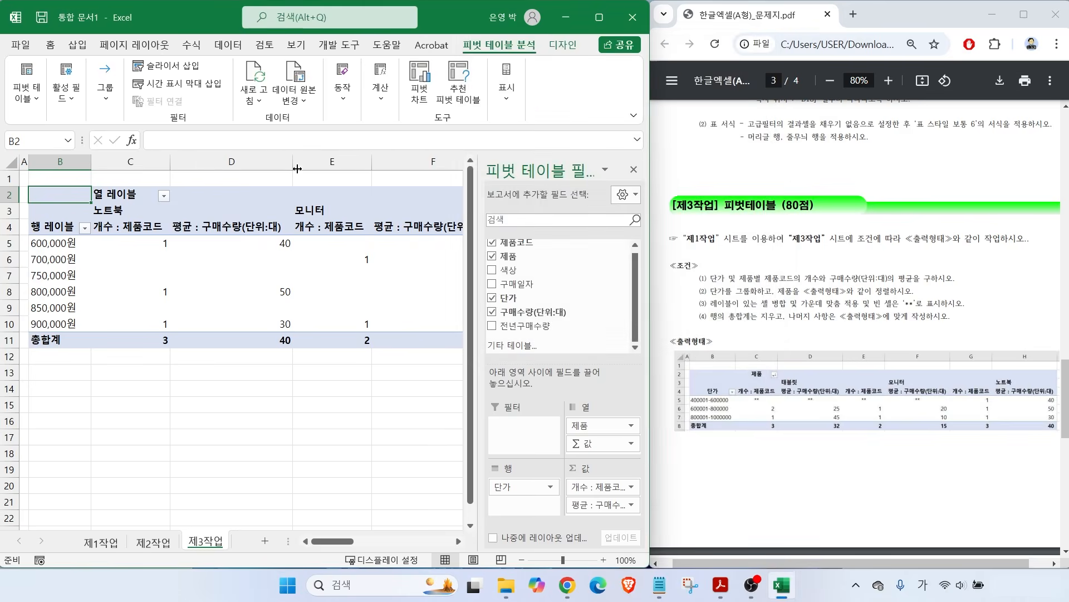
Step: Type 단가 into header cell B4 and 제품 into header cell C2
mouse_move(70, 238)
mouse_down()
mouse_move(25, 240)
mouse_move(61, 238)
mouse_up()
mouse_move(136, 197)
mouse_down()
mouse_move(118, 182)
mouse_move(121, 191)
mouse_up()
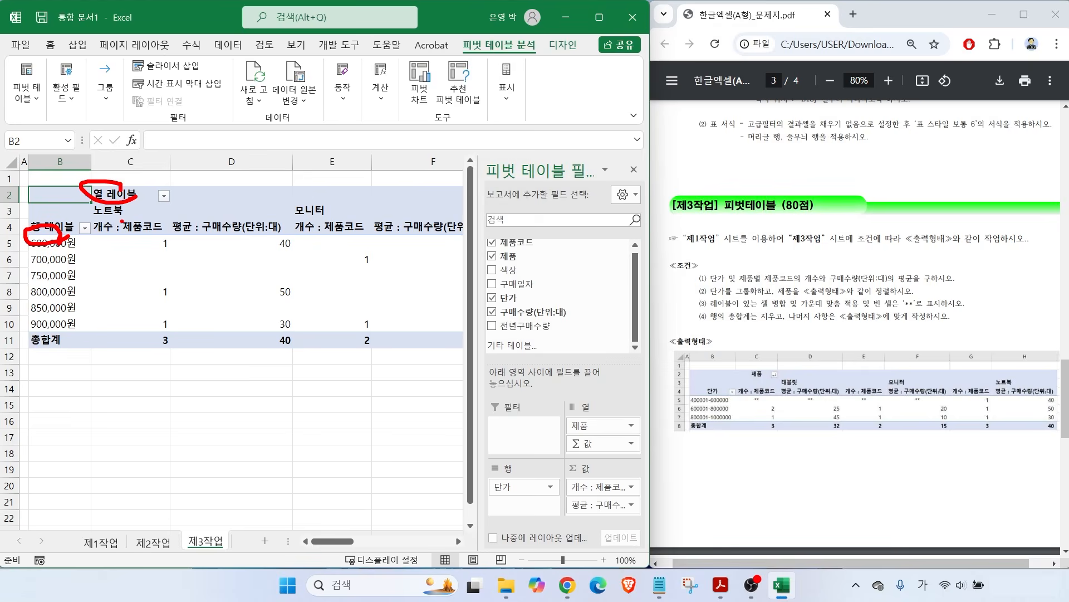
drag(123, 209, 123, 137)
drag(322, 198, 332, 110)
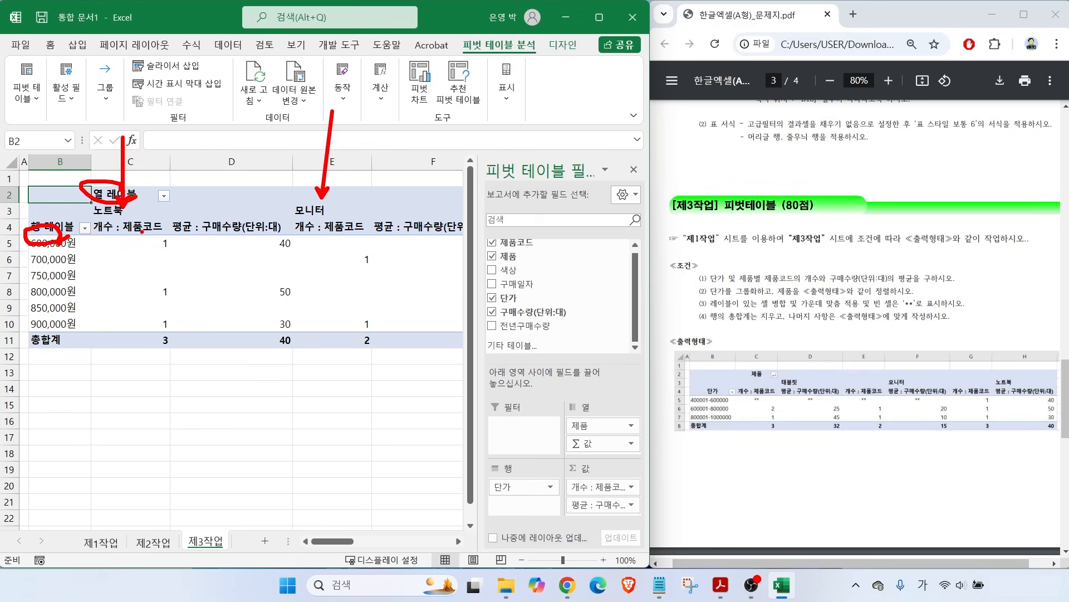
drag(96, 236, 281, 231)
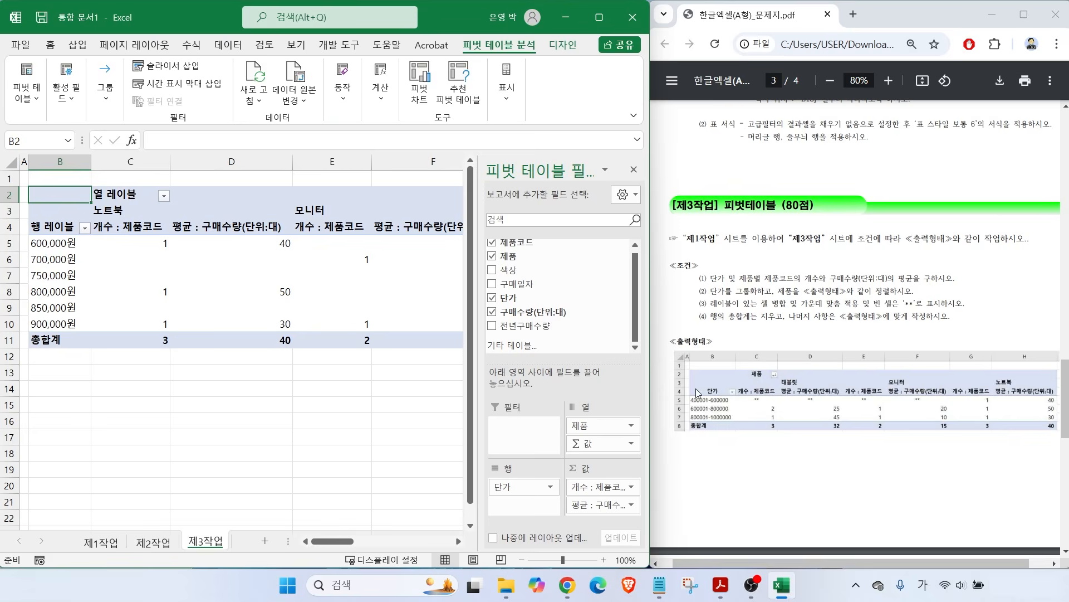
click(57, 229)
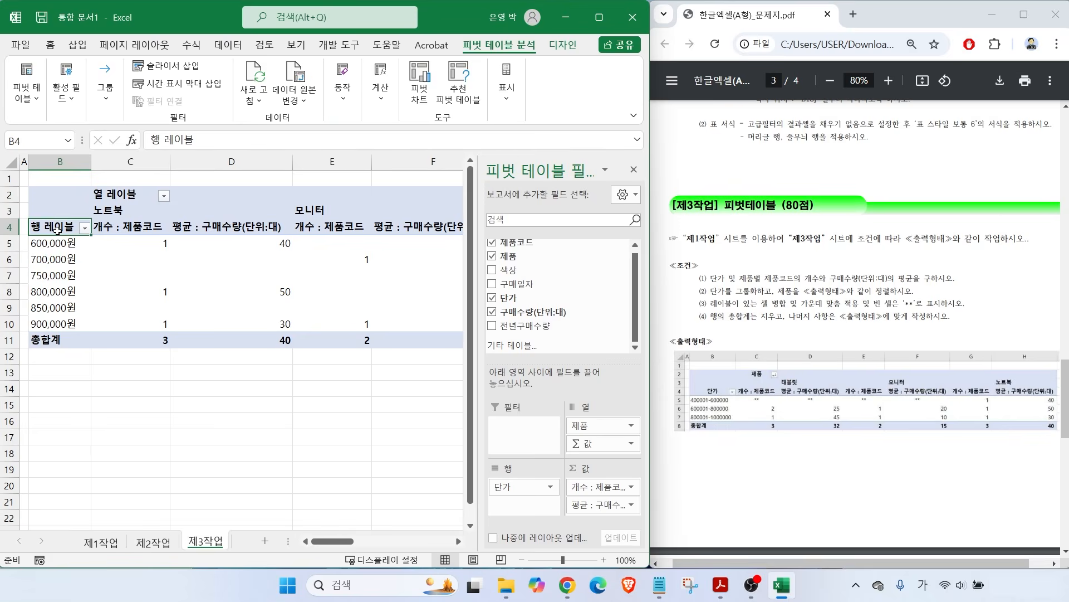
text(단가)
key(Return)
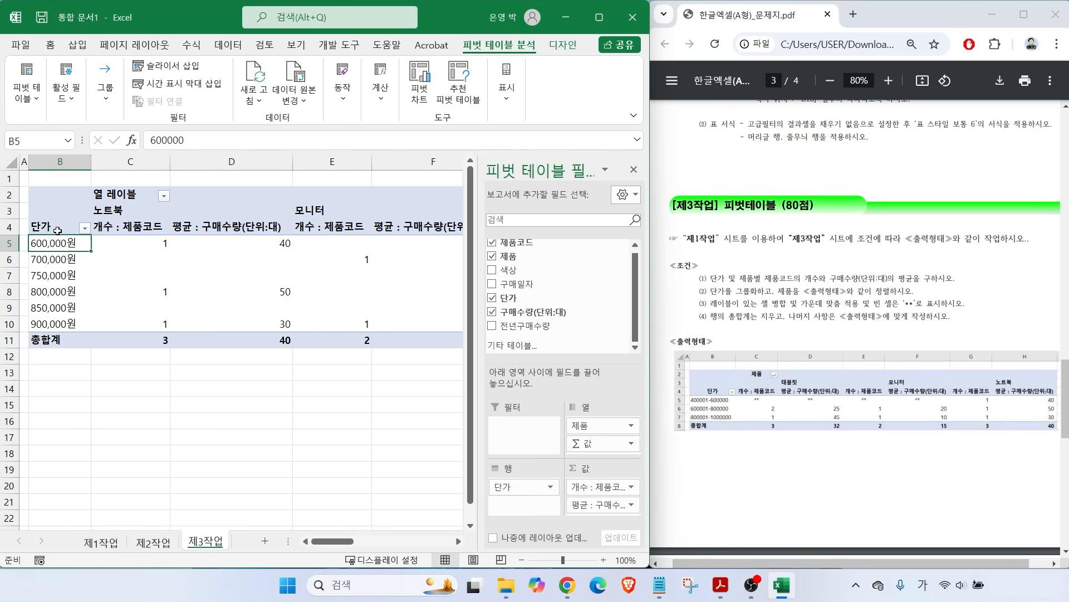
click(115, 195)
text(제품)
key(Return)
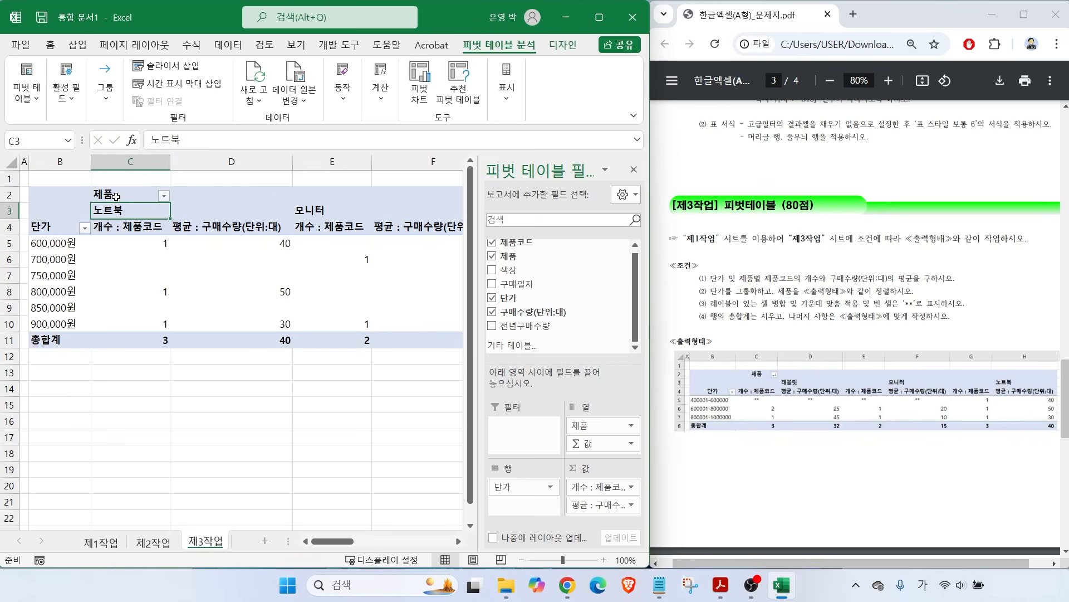
Step: Select the 700,000원 price cell B6 in the pivot rows
drag(708, 299, 773, 298)
drag(12, 217, 29, 244)
drag(9, 346, 32, 326)
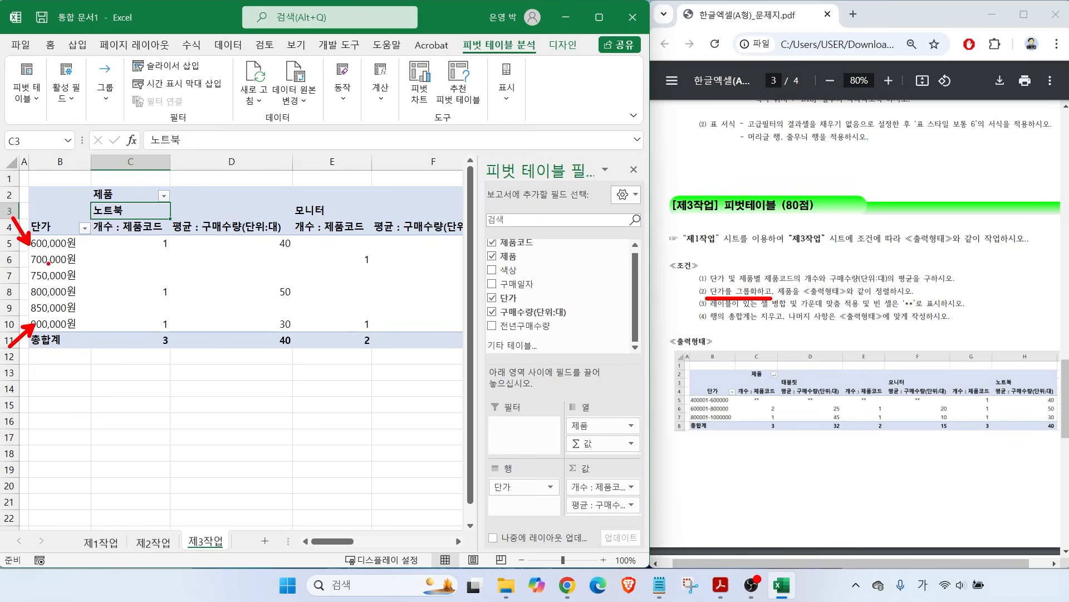
mouse_move(738, 421)
mouse_down()
mouse_move(674, 396)
mouse_move(749, 423)
mouse_move(725, 427)
mouse_up()
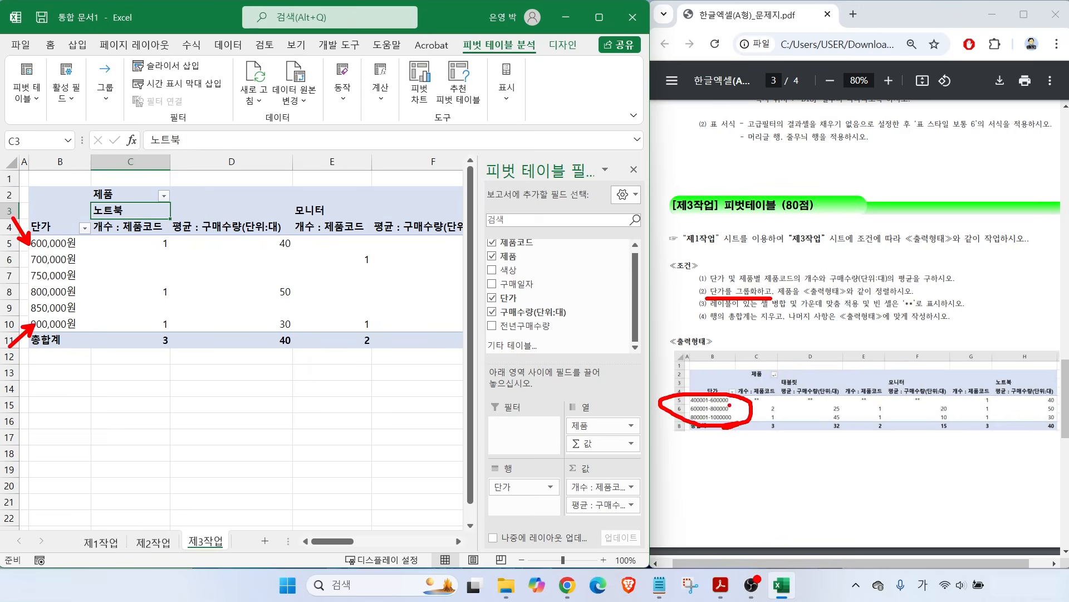
click(53, 259)
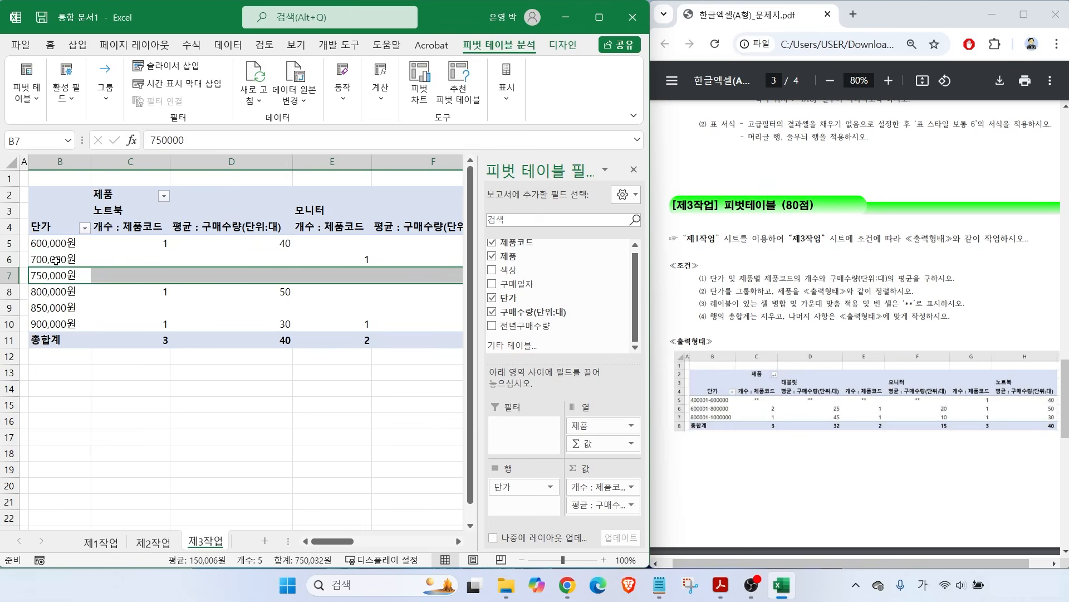
click(56, 259)
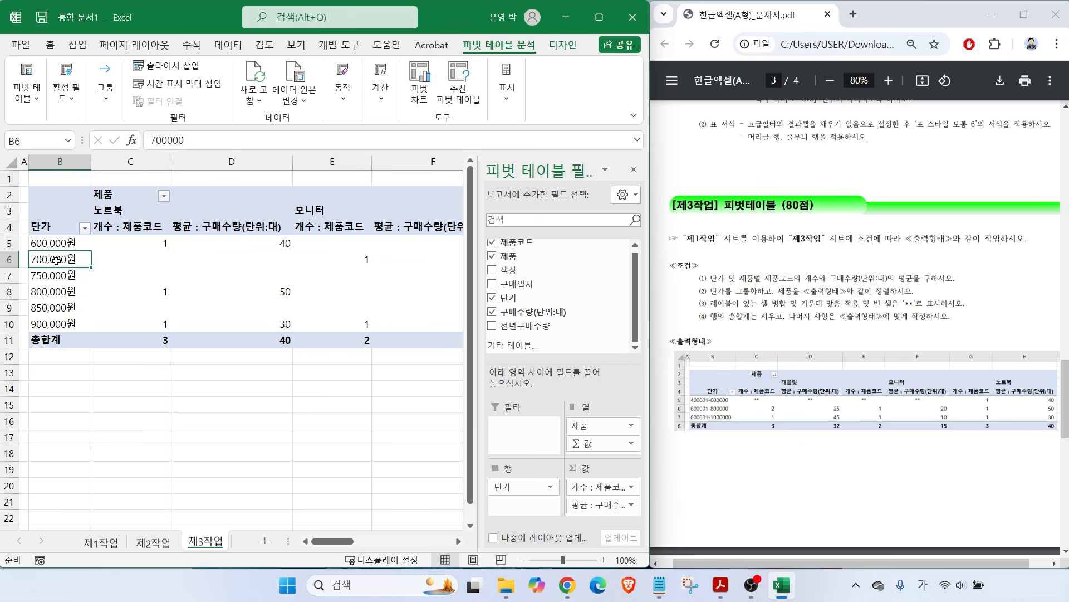
Step: Group the 단가 values starting at 400001, ending at 1000000, by 200000
right_click(56, 264)
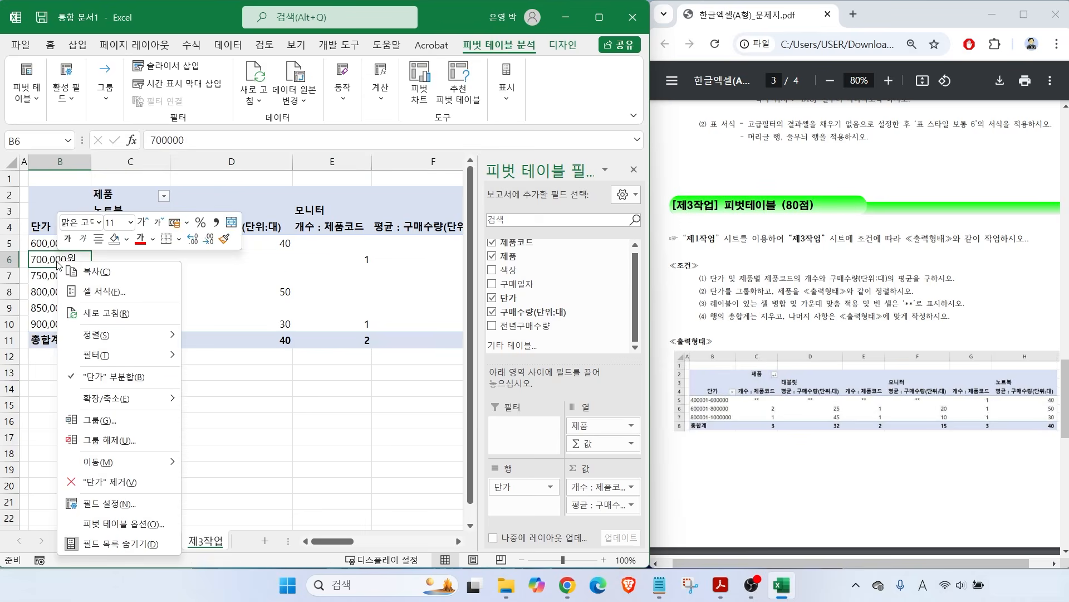
click(116, 427)
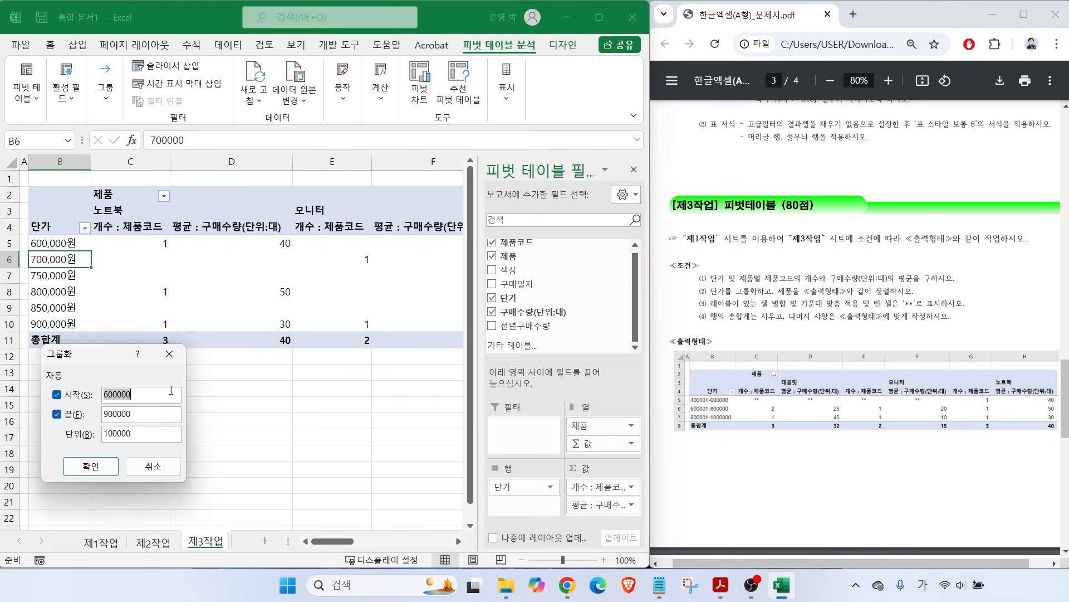
drag(108, 397, 73, 392)
text(4)
click(127, 394)
key(BackSpace)
text(1)
click(56, 414)
text(2)
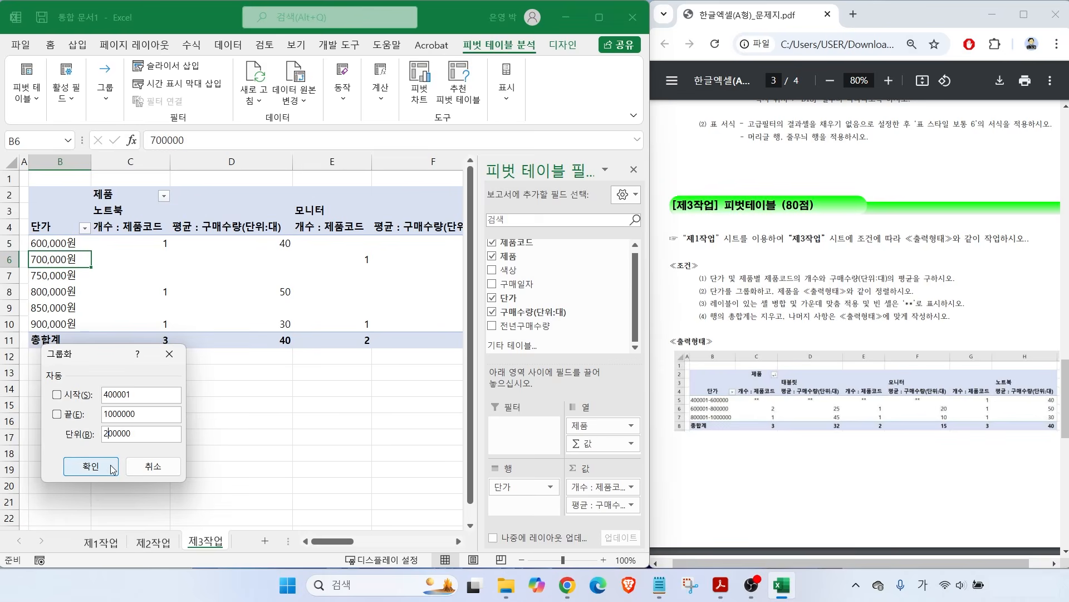
click(90, 466)
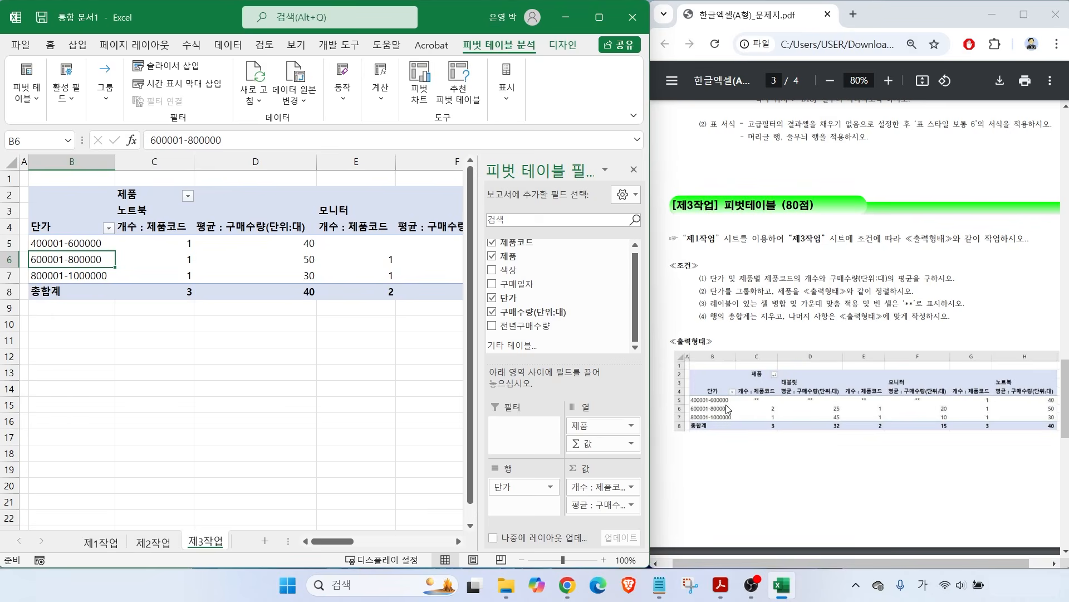
drag(778, 296, 910, 297)
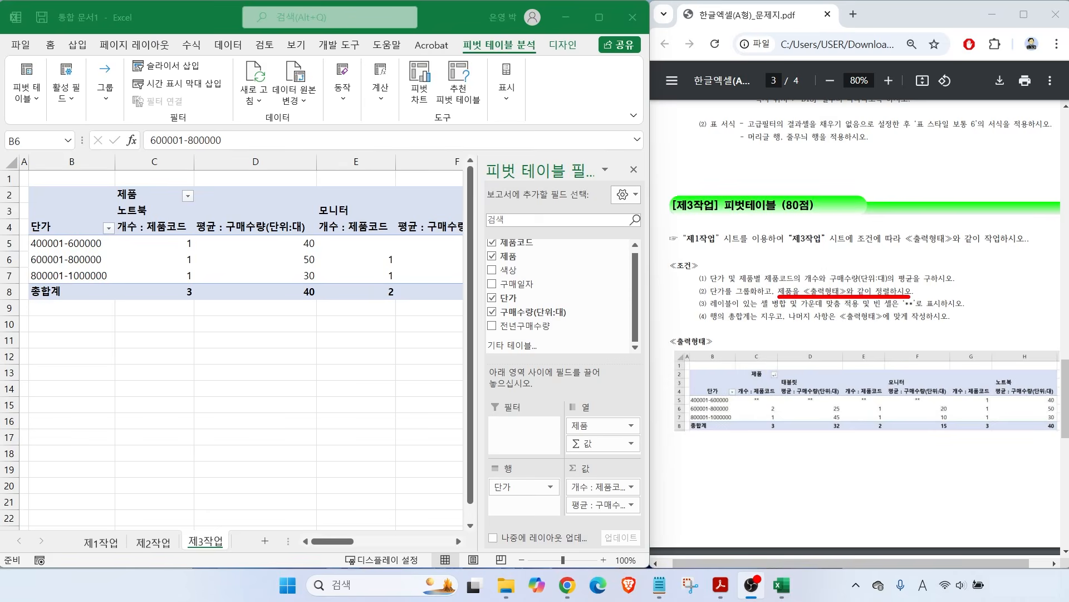
drag(139, 208, 208, 166)
drag(329, 199, 372, 166)
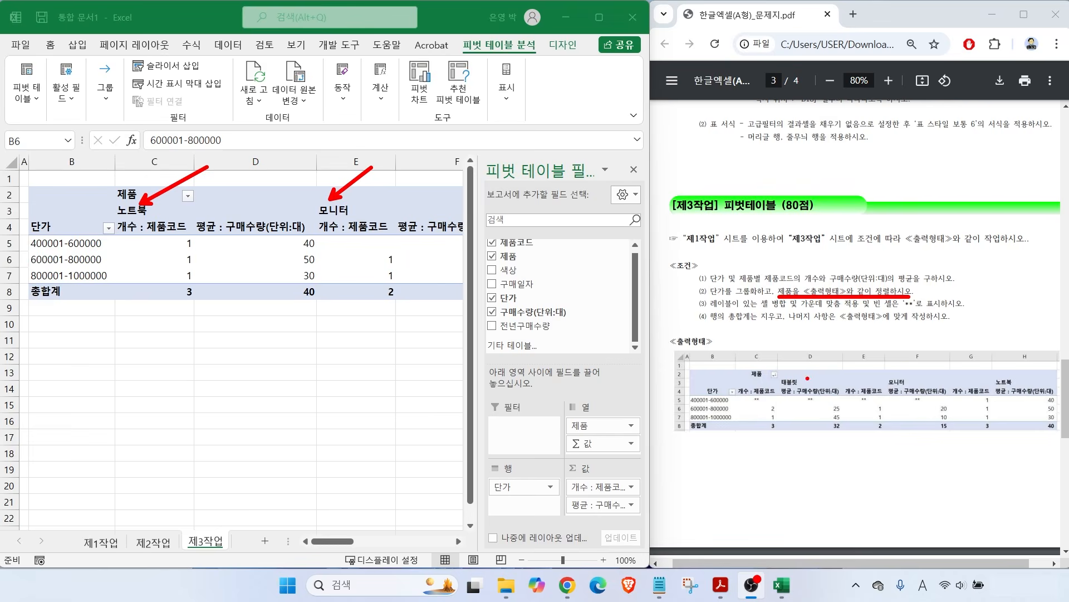
drag(790, 377, 828, 345)
drag(891, 372, 918, 354)
key(Escape)
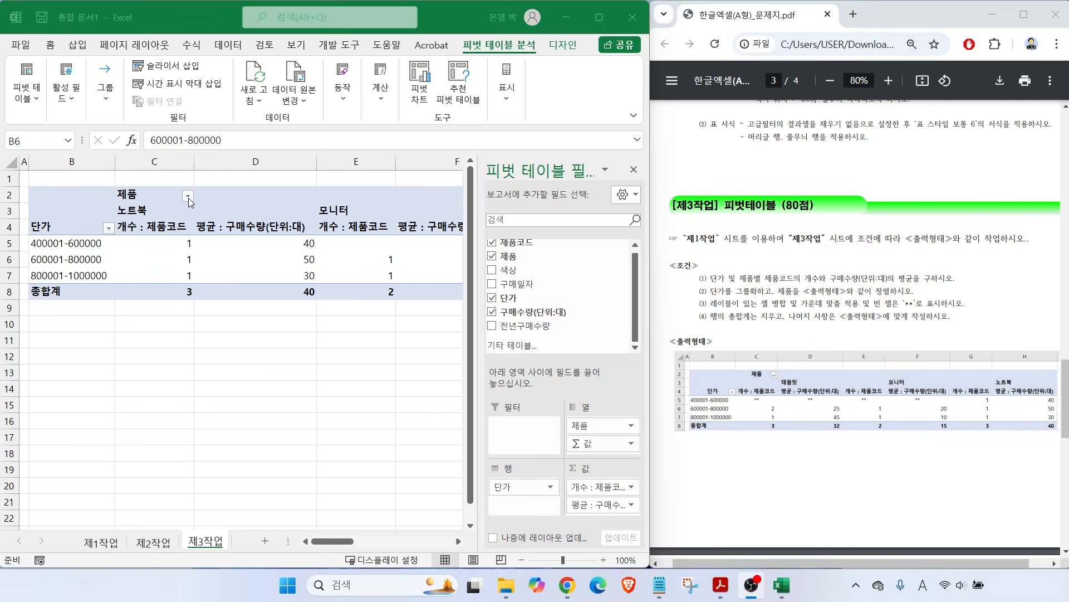
click(188, 196)
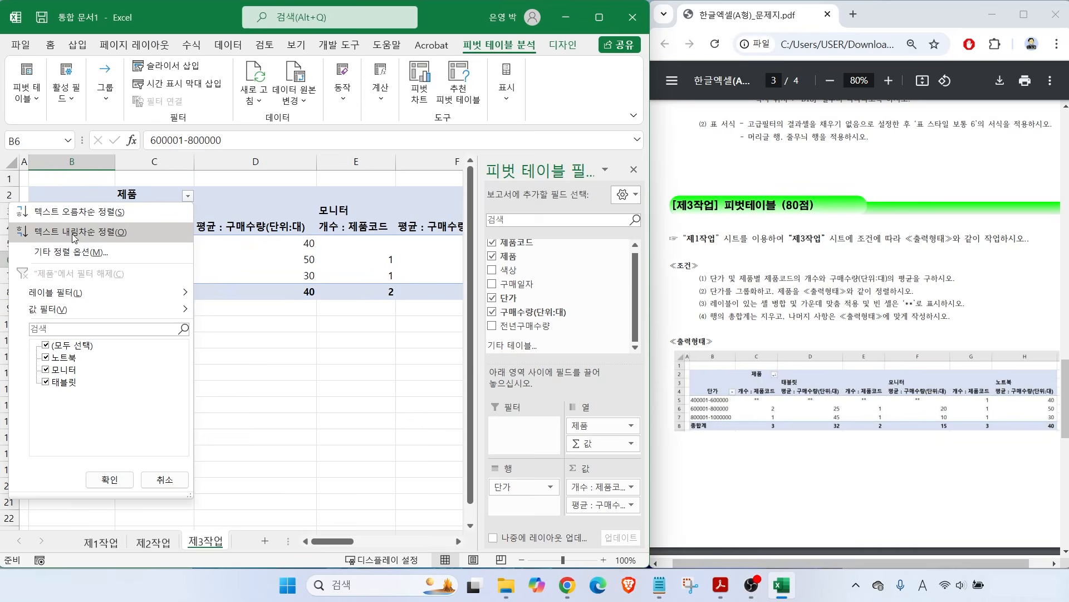
click(72, 233)
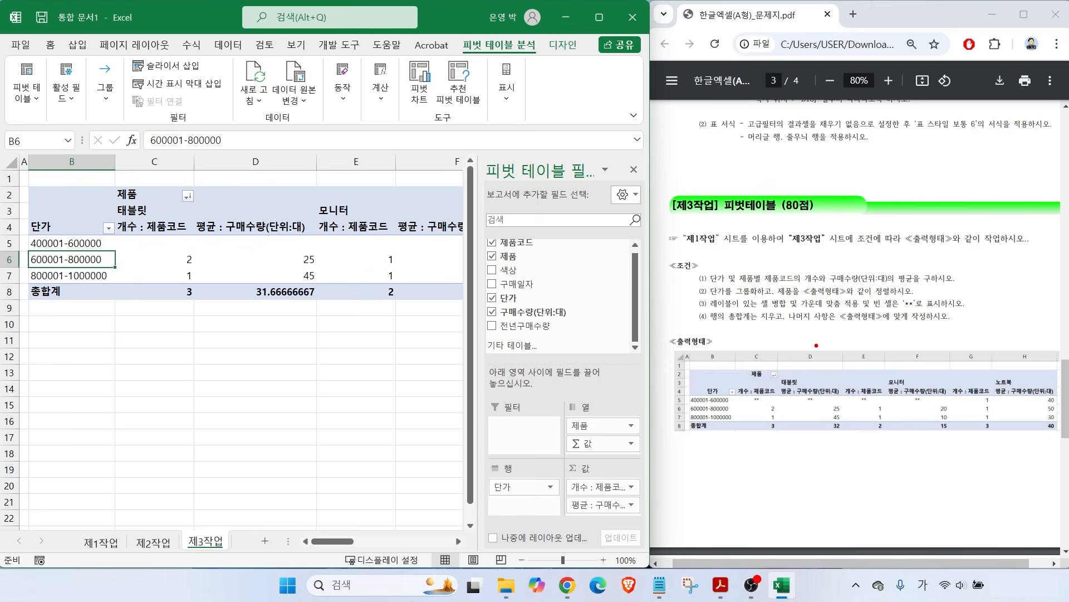
drag(725, 305, 993, 307)
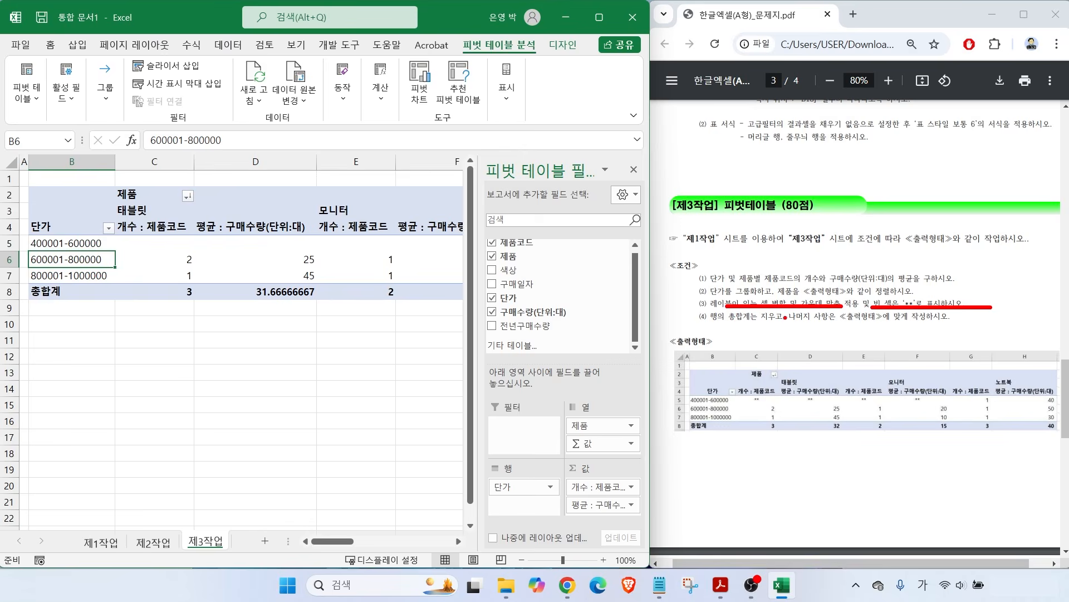
click(268, 277)
click(264, 246)
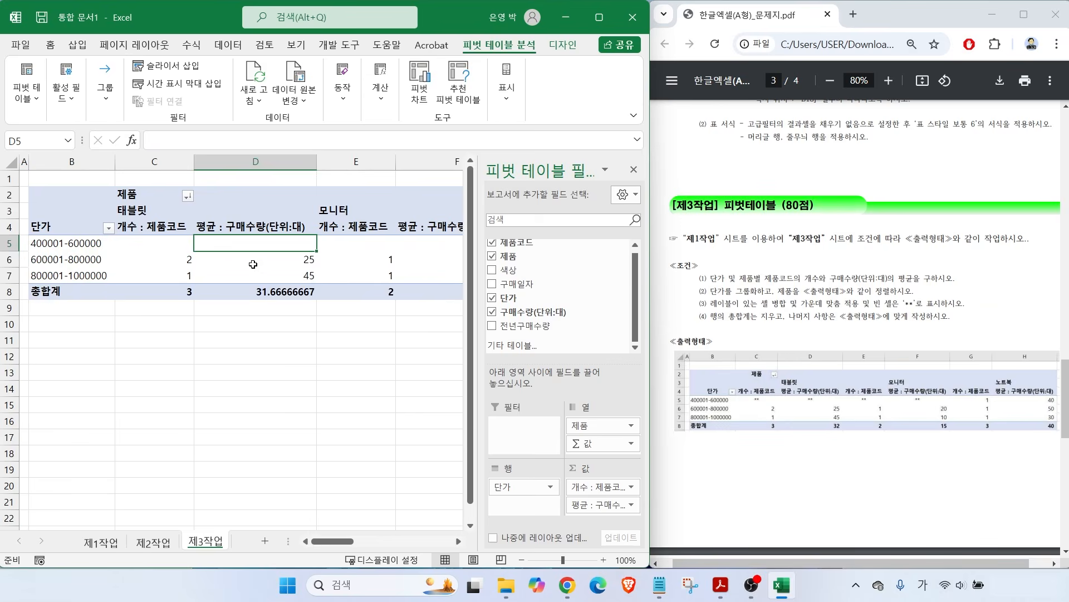
right_click(248, 246)
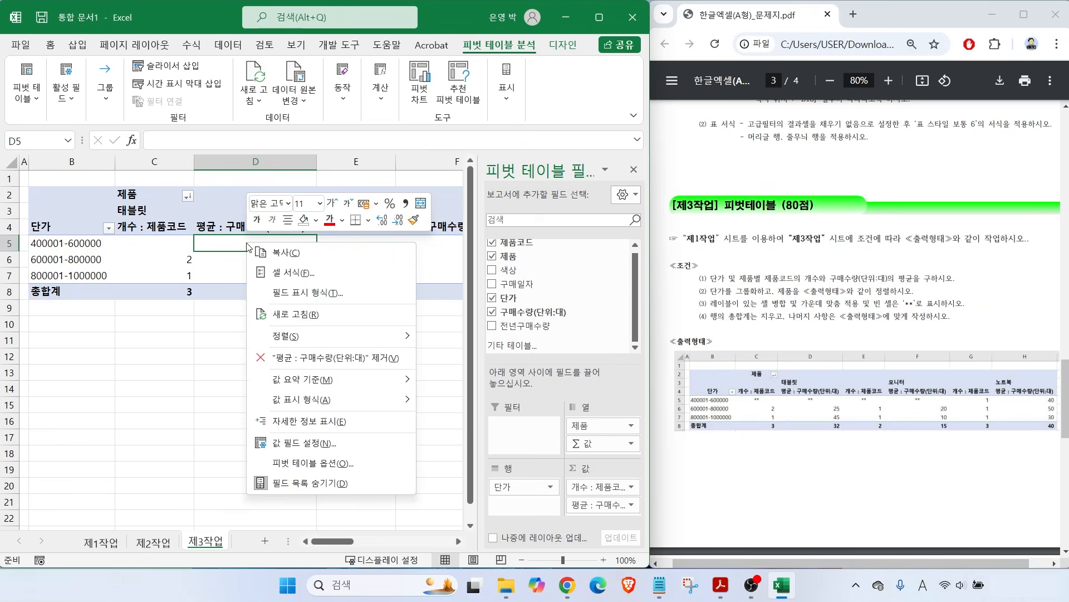
Step: In PivotTable Options, merge and centre labels and show ** in empty cells
click(301, 463)
drag(146, 260, 196, 241)
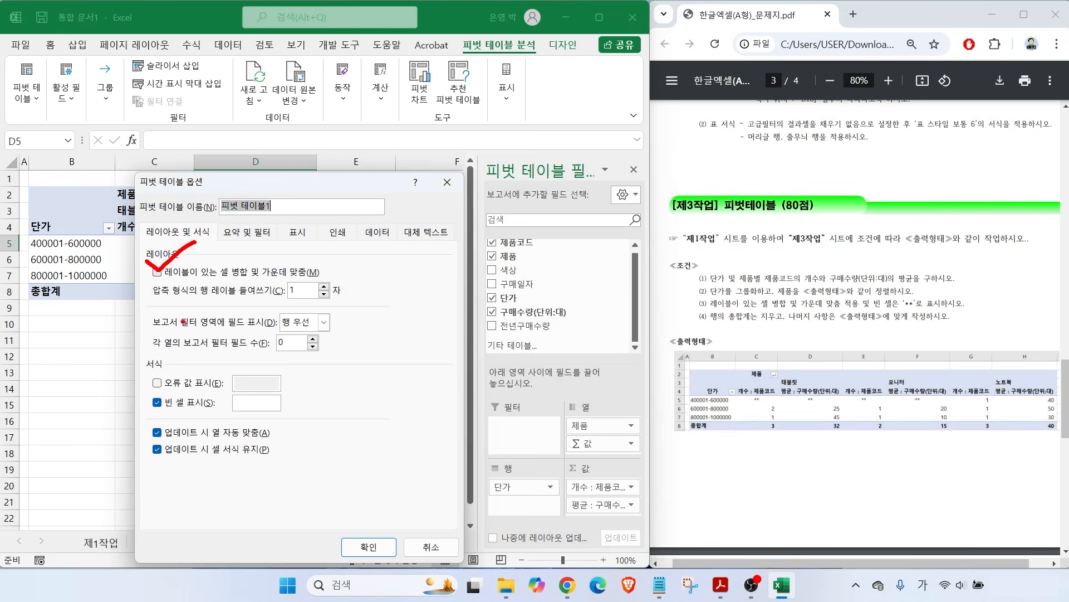
click(157, 272)
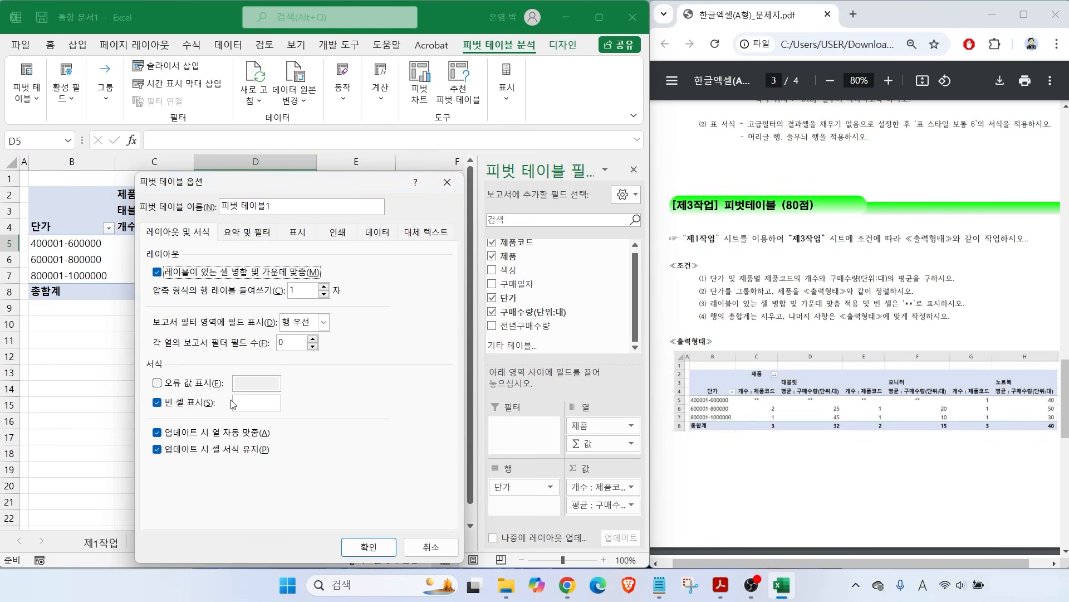
drag(204, 361, 168, 396)
drag(280, 370, 253, 394)
click(266, 405)
text(**)
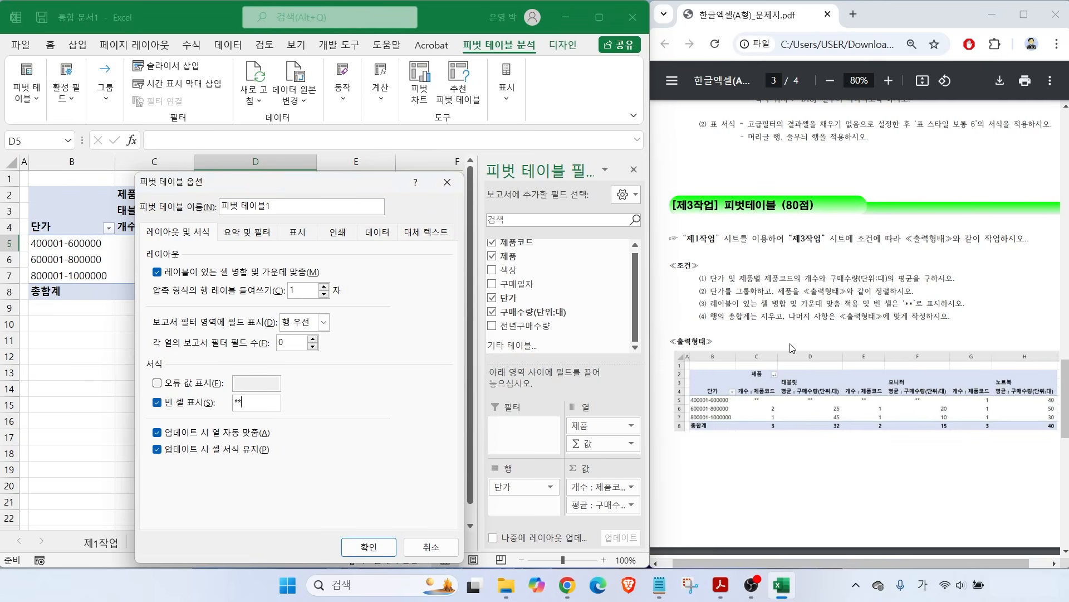
Step: Turn off row grand totals under Totals & Filters and apply the options
drag(705, 328, 809, 327)
mouse_move(268, 242)
mouse_down()
mouse_move(218, 222)
mouse_move(267, 230)
mouse_move(270, 240)
mouse_up()
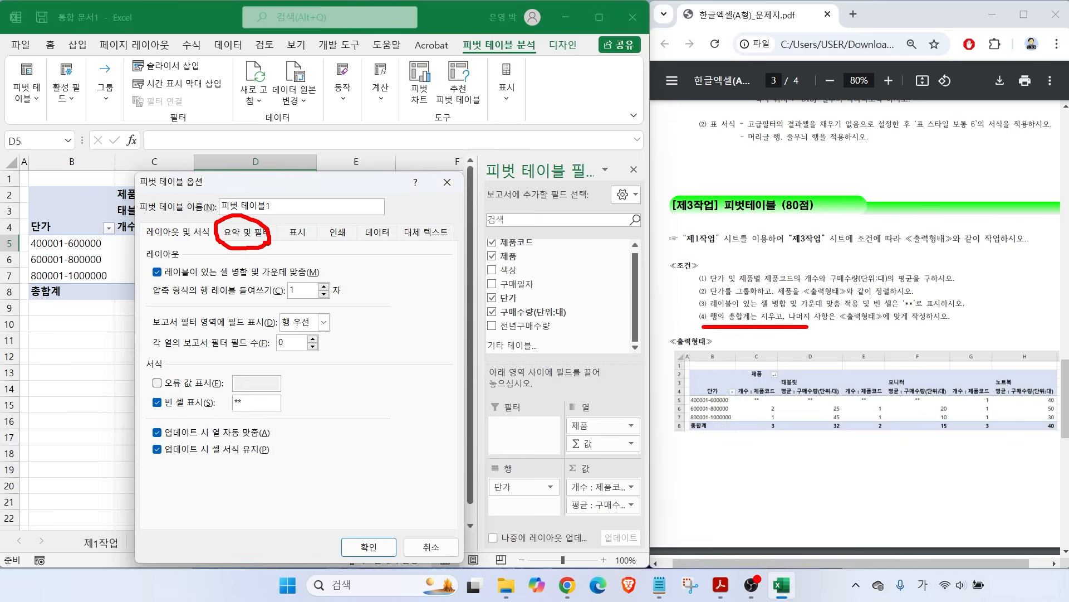
key(Escape)
click(242, 233)
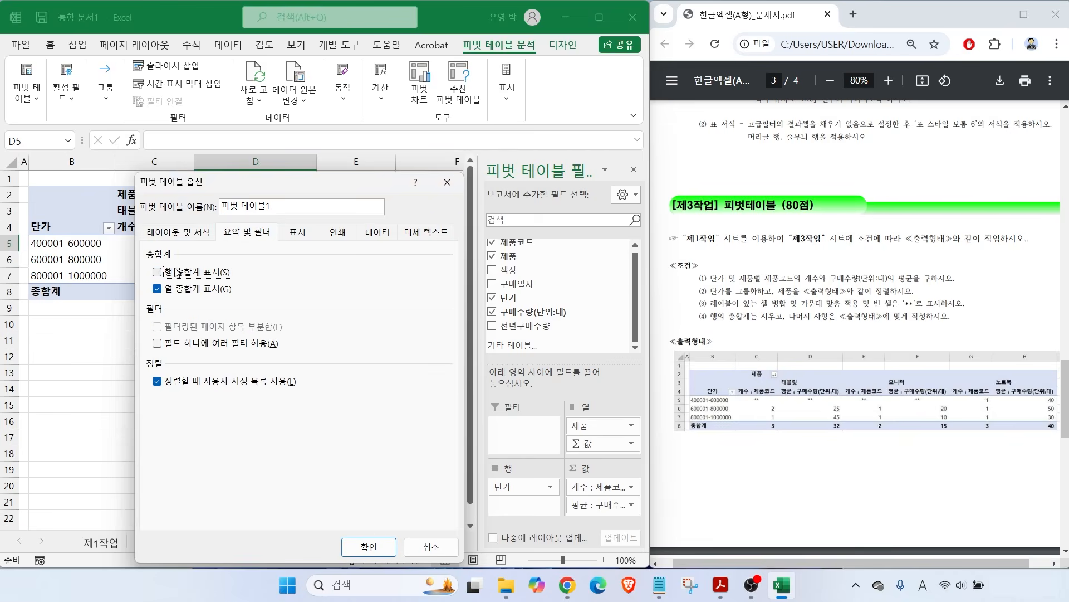
click(369, 547)
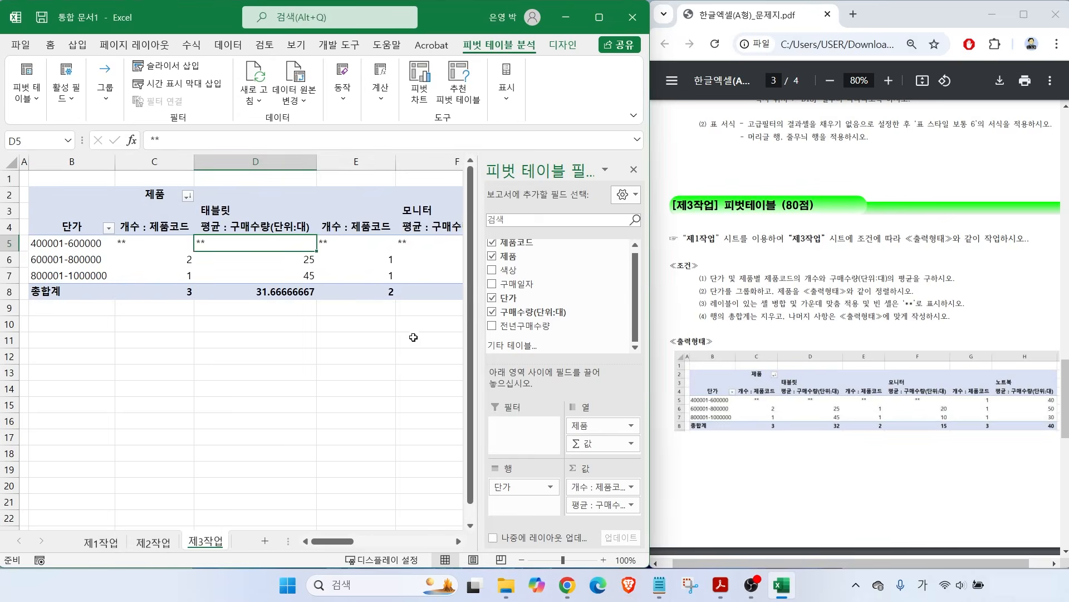
drag(796, 325, 961, 324)
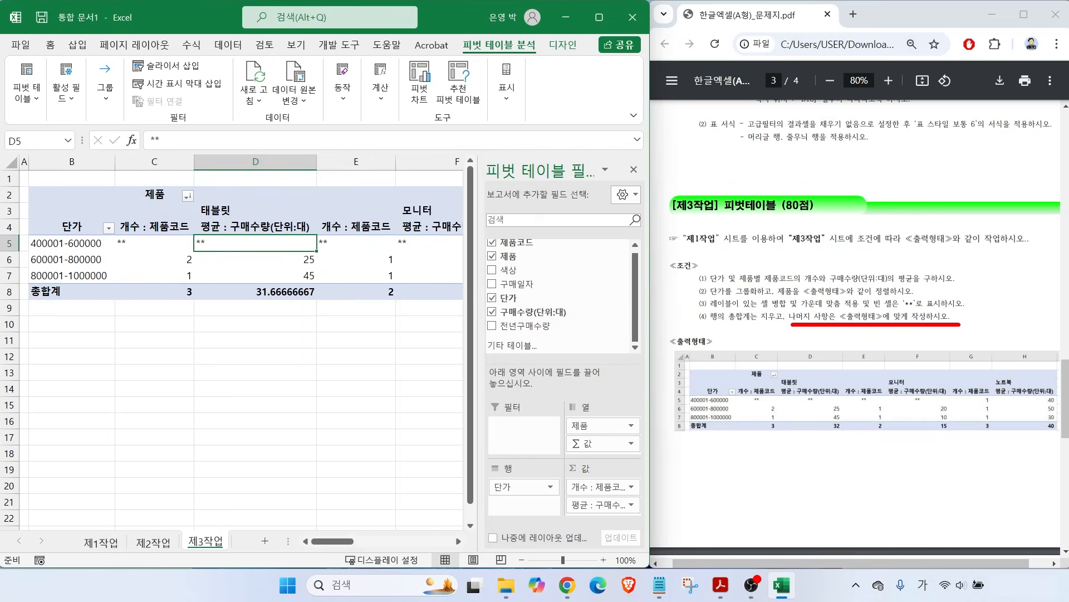
key(Escape)
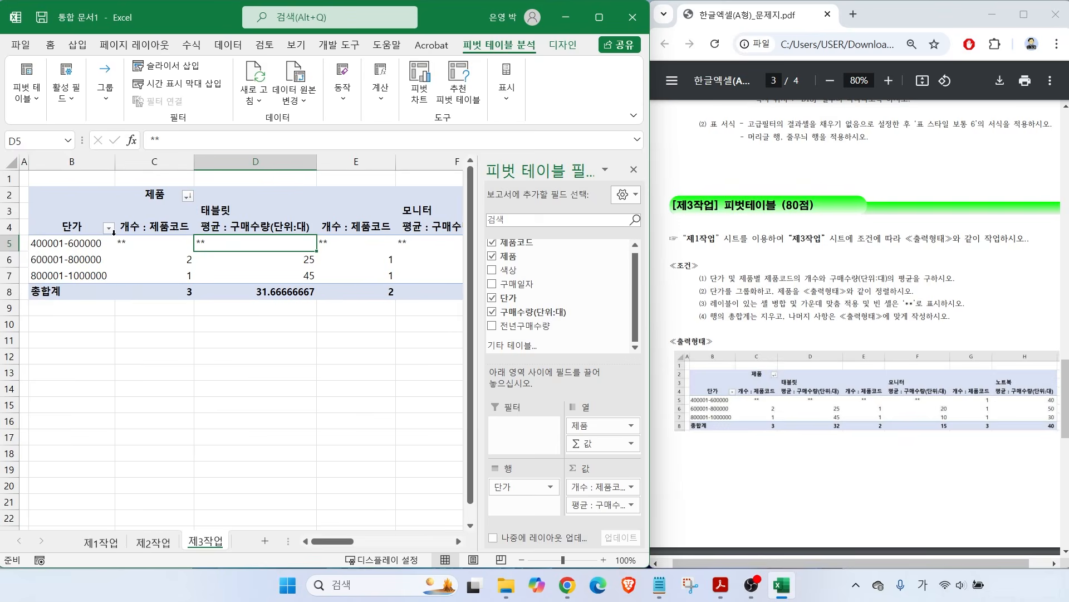
click(133, 252)
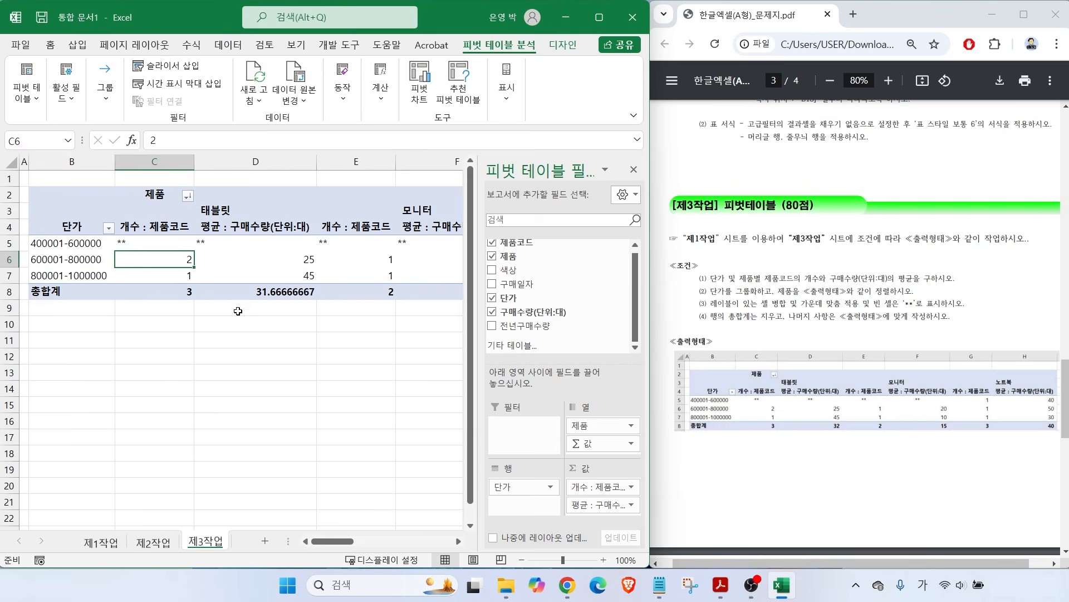
Step: Centre the pivot values C5:H8 and apply Comma Style so averages read 32 and 15
drag(137, 240, 465, 292)
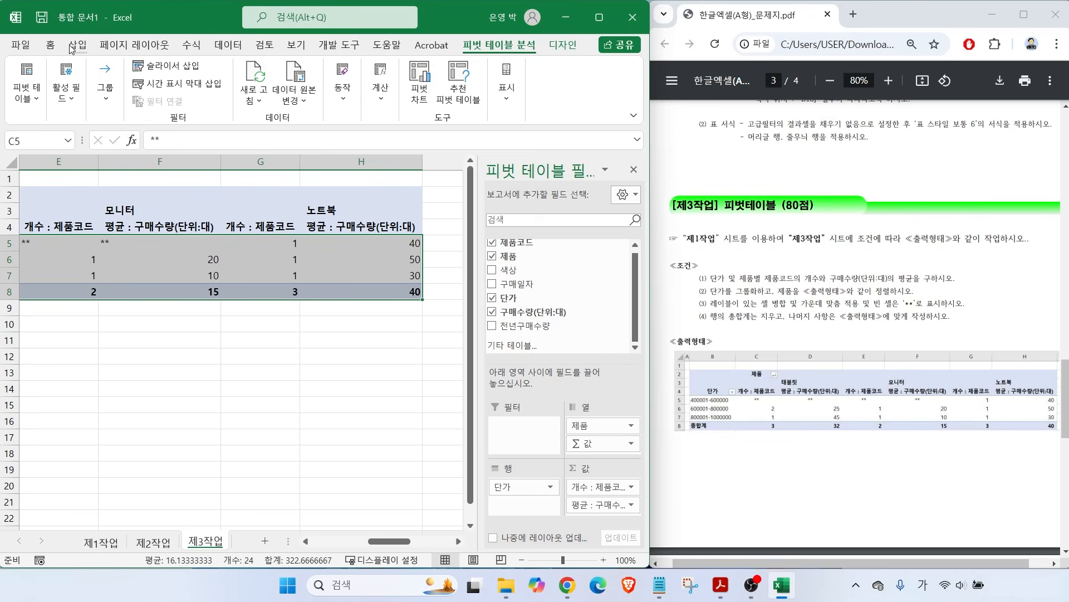
click(51, 45)
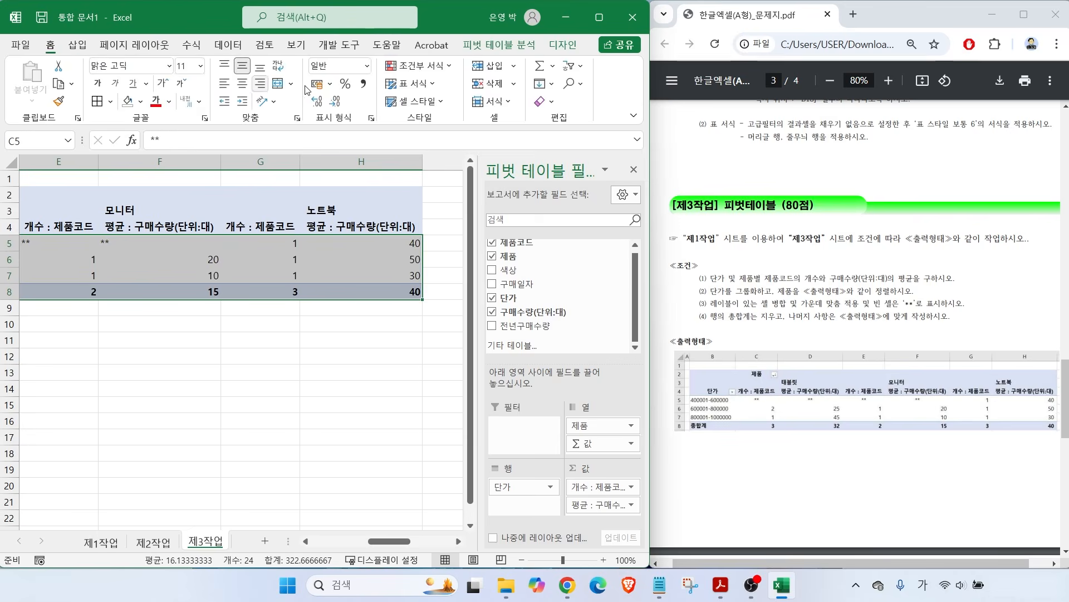
click(240, 88)
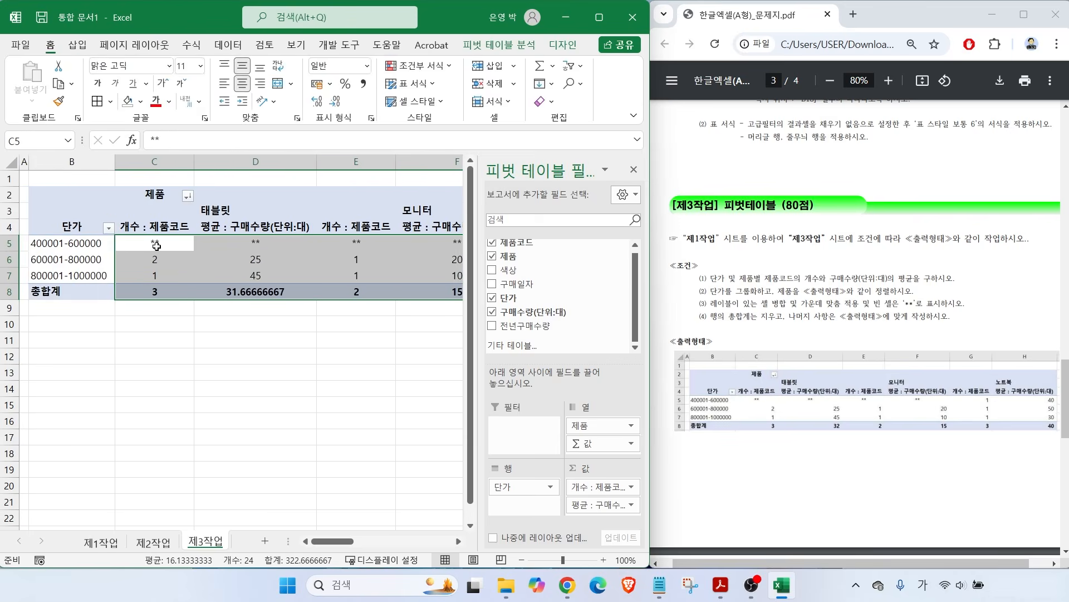
drag(154, 232, 199, 205)
drag(254, 233, 280, 216)
key(Escape)
click(363, 83)
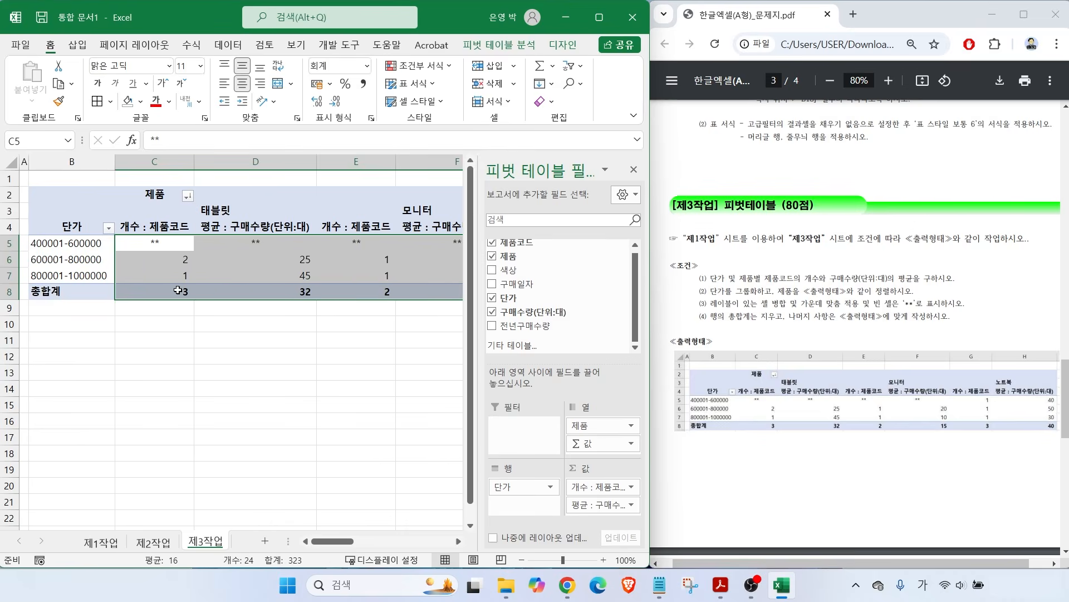
click(352, 340)
drag(465, 540, 440, 537)
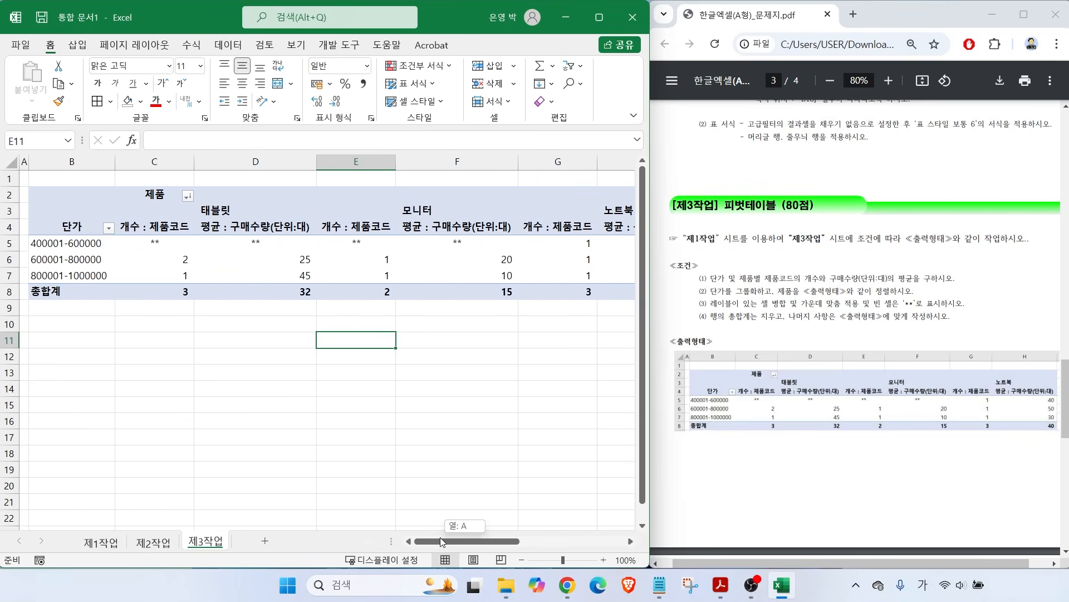
click(179, 403)
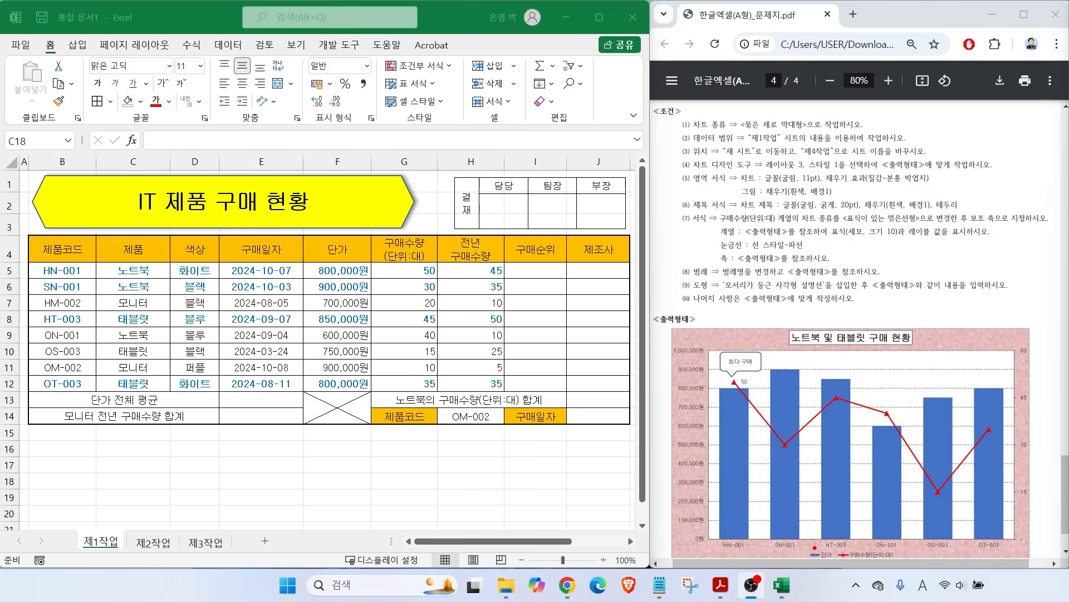
Step: On 제1작업, select 제품코드 B4:B12 together with 단가 and 구매수량 F4:G12
drag(818, 546, 803, 529)
drag(870, 547, 845, 515)
drag(311, 262, 402, 398)
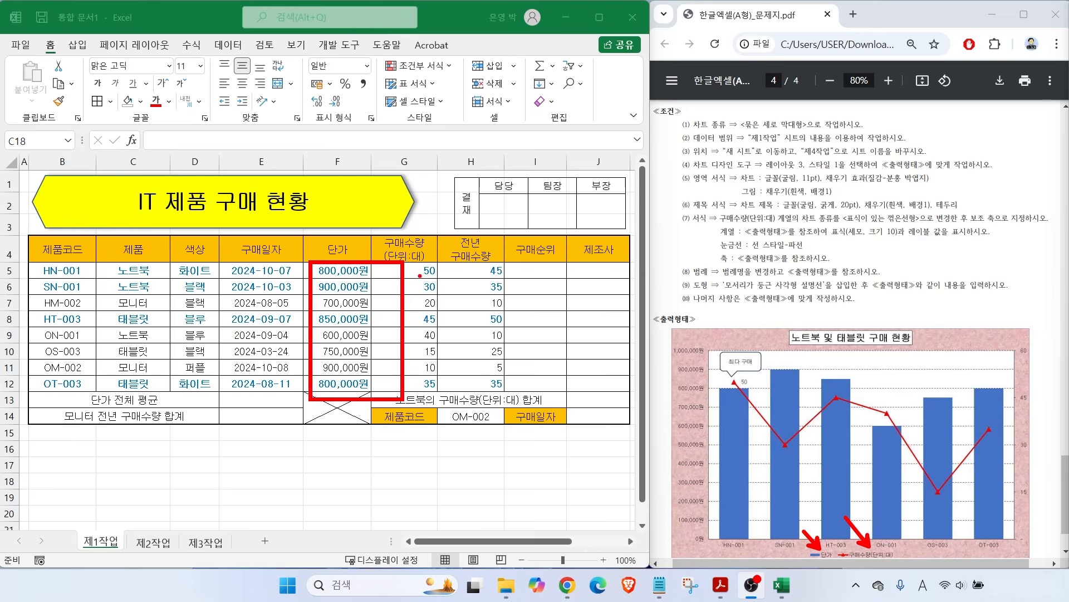
drag(372, 210, 339, 257)
drag(433, 206, 390, 256)
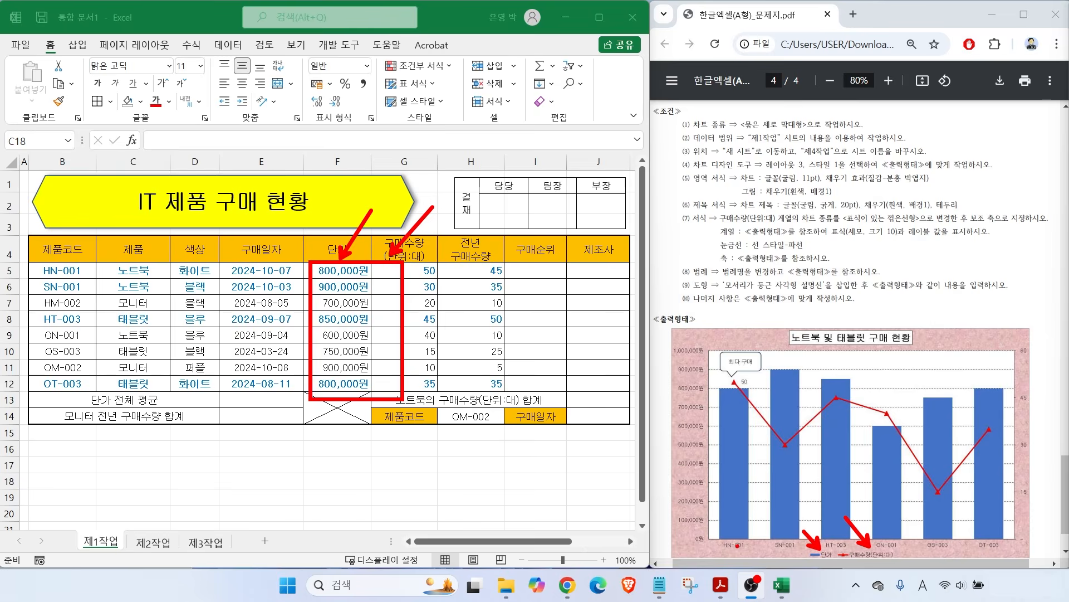
drag(691, 489, 725, 538)
mouse_move(38, 254)
mouse_down()
mouse_move(111, 384)
mouse_move(97, 397)
mouse_up()
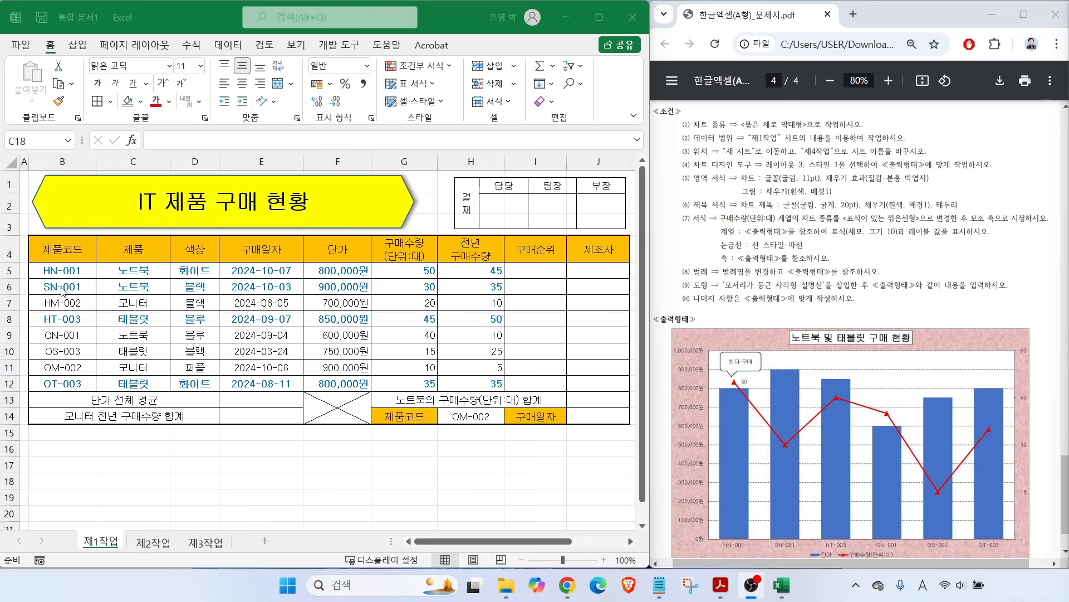
click(59, 261)
drag(60, 244, 68, 386)
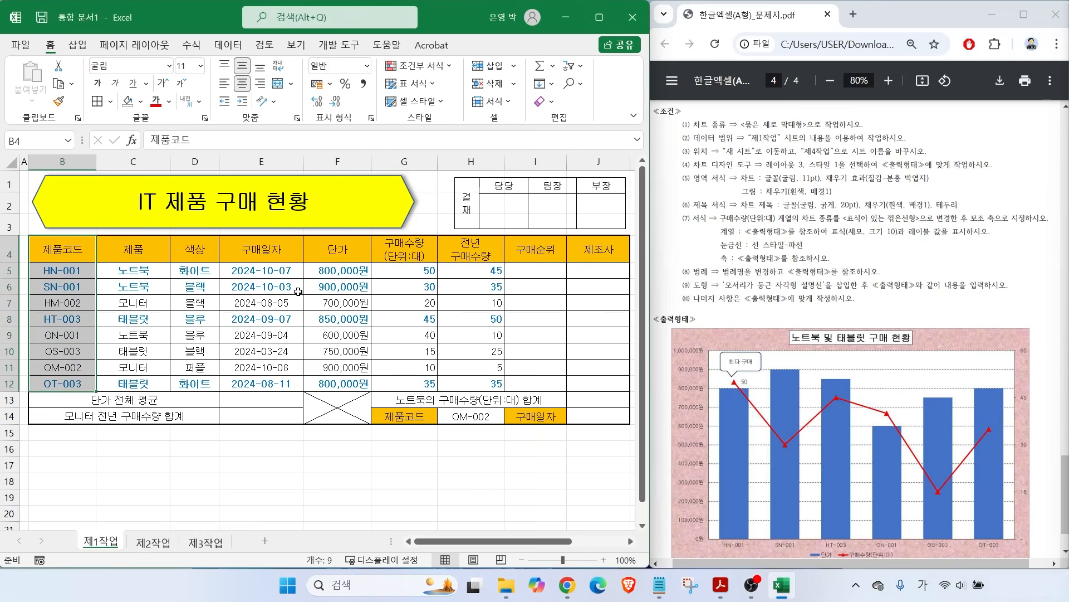
ctrl+drag(333, 245, 402, 384)
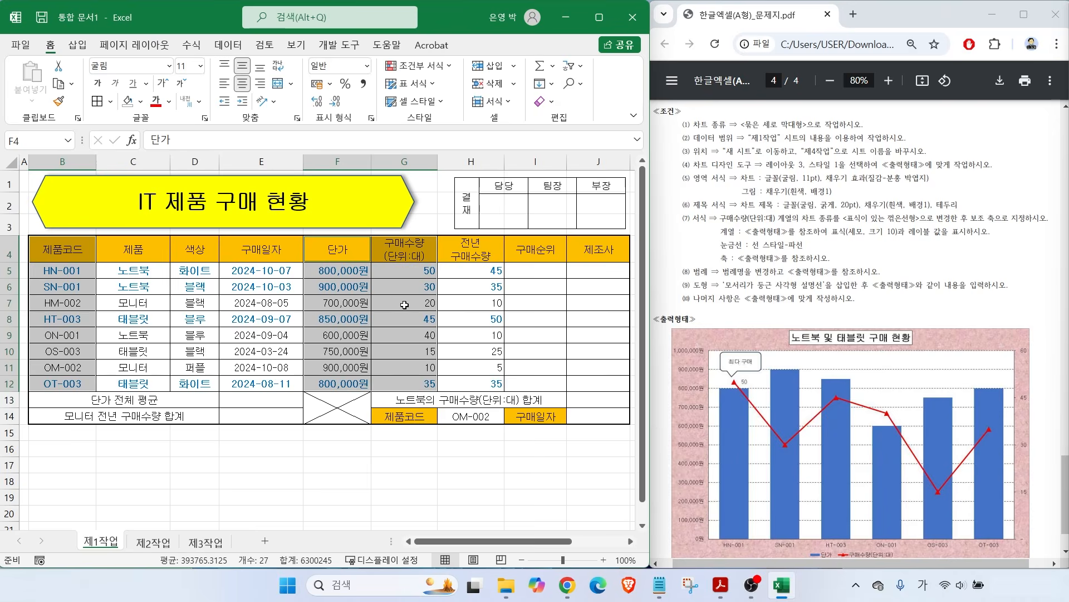
click(74, 46)
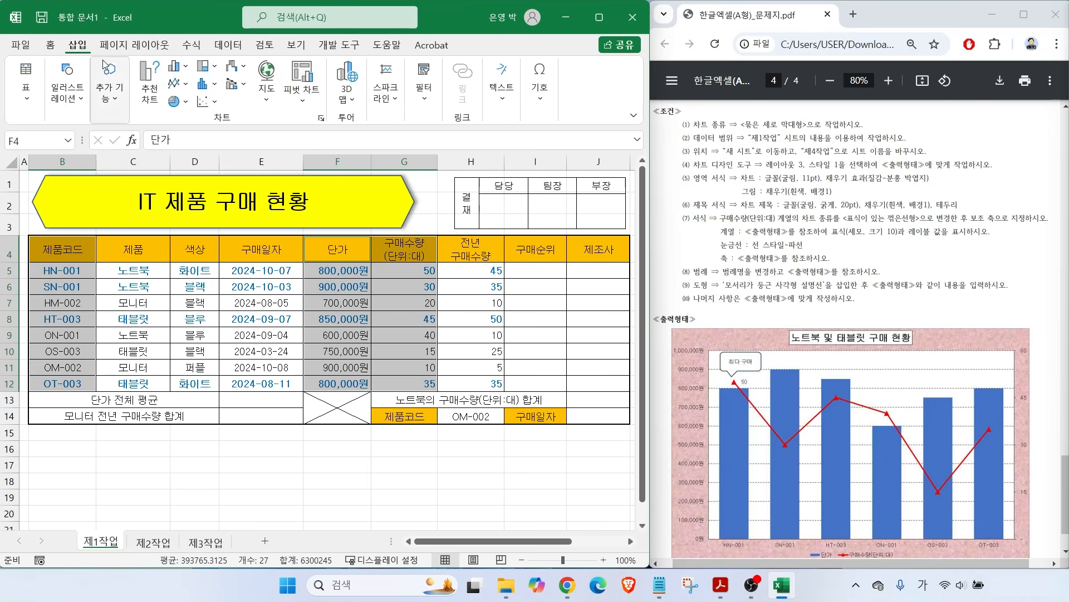
Step: Insert a 2-D clustered column chart from the selected columns
click(175, 69)
click(185, 116)
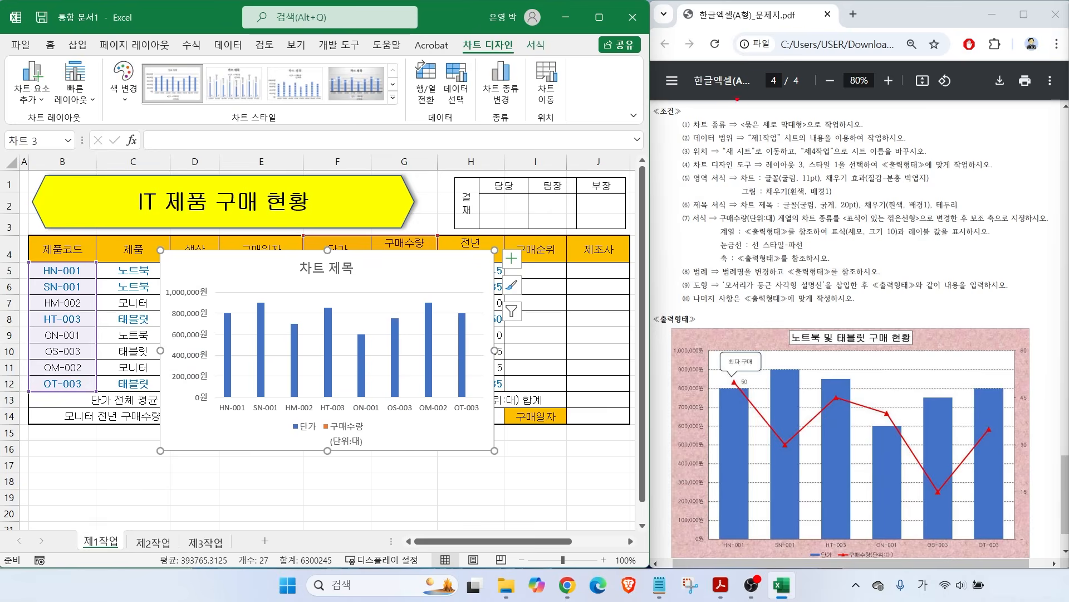
drag(709, 129, 847, 130)
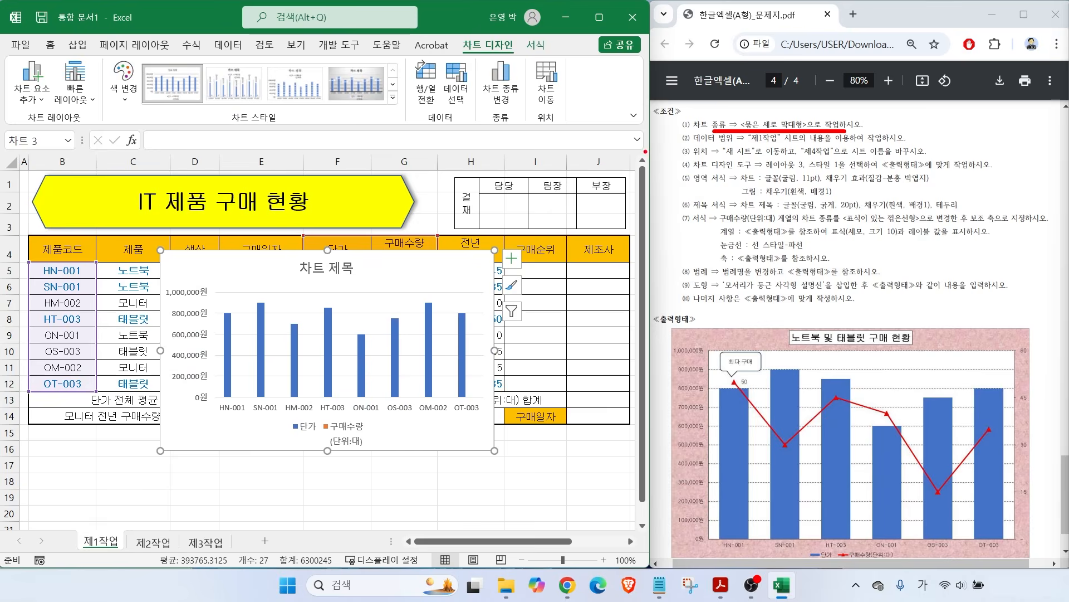
drag(700, 144, 879, 143)
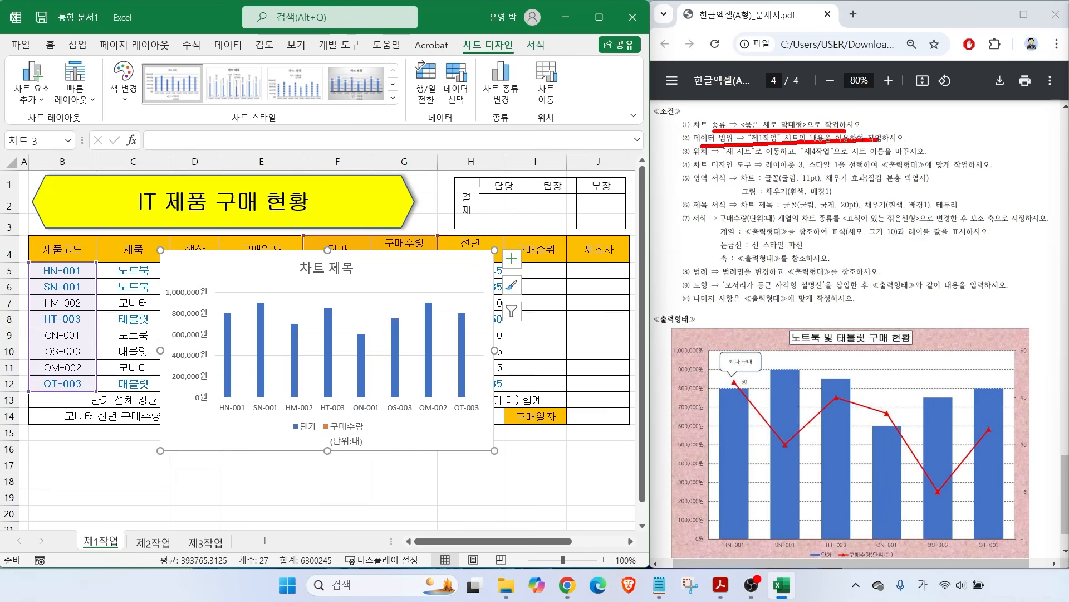
drag(727, 156, 869, 156)
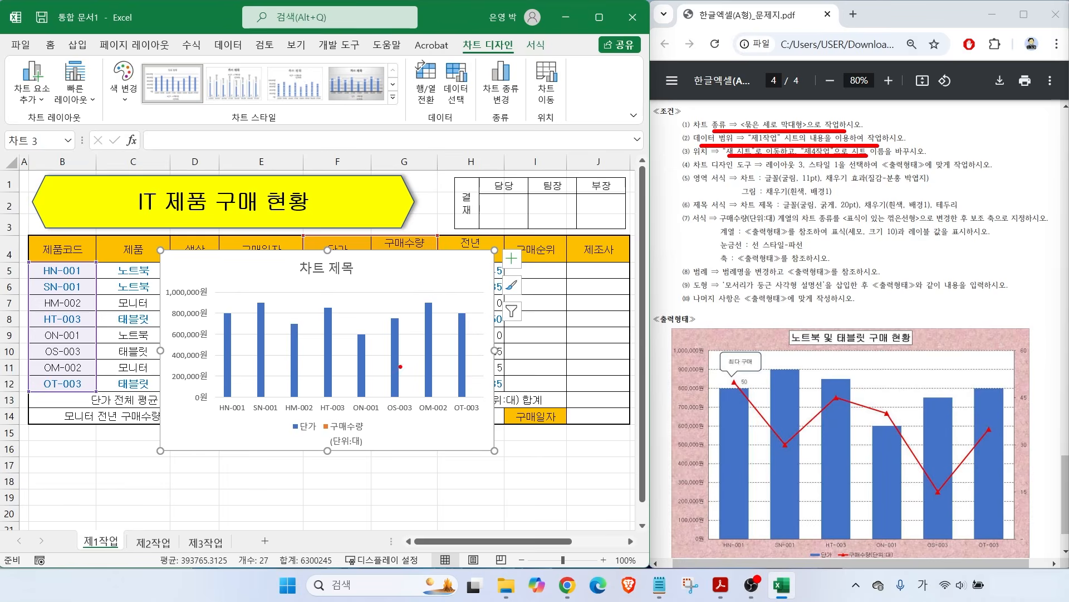
mouse_move(521, 55)
mouse_down()
mouse_move(467, 35)
mouse_move(573, 109)
mouse_up()
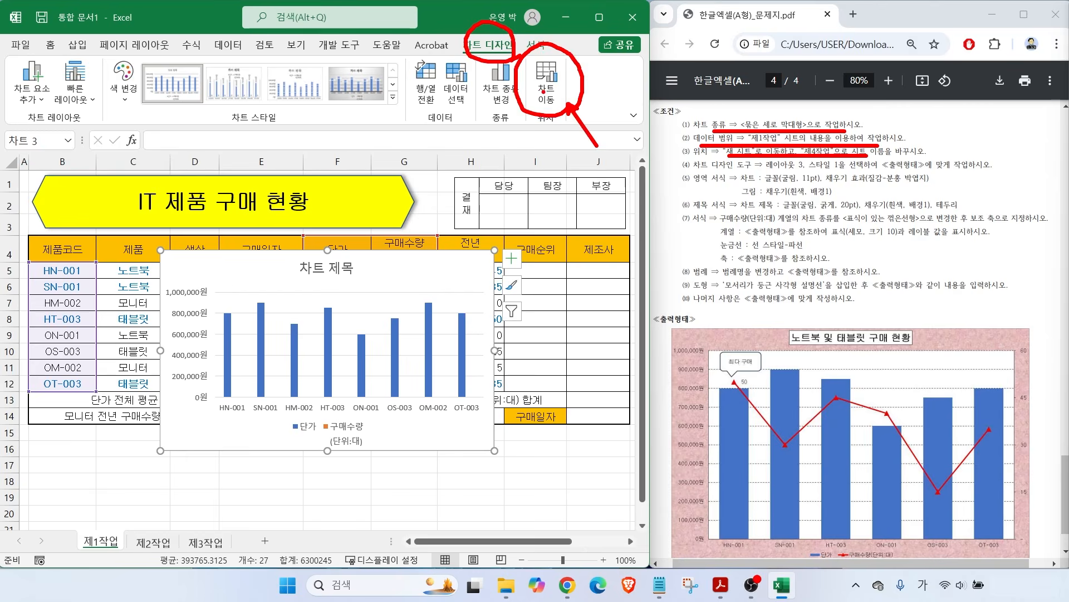
Step: Move the chart to a new sheet named 제4작업
key(Escape)
click(546, 89)
click(516, 161)
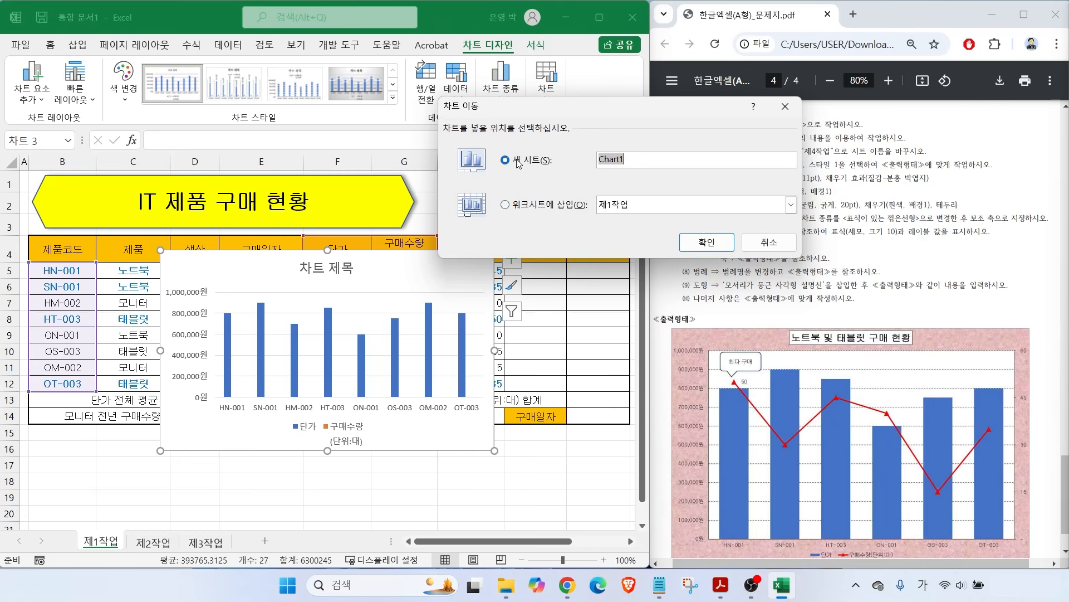
key(BackSpace)
text(제4작업)
key(Return)
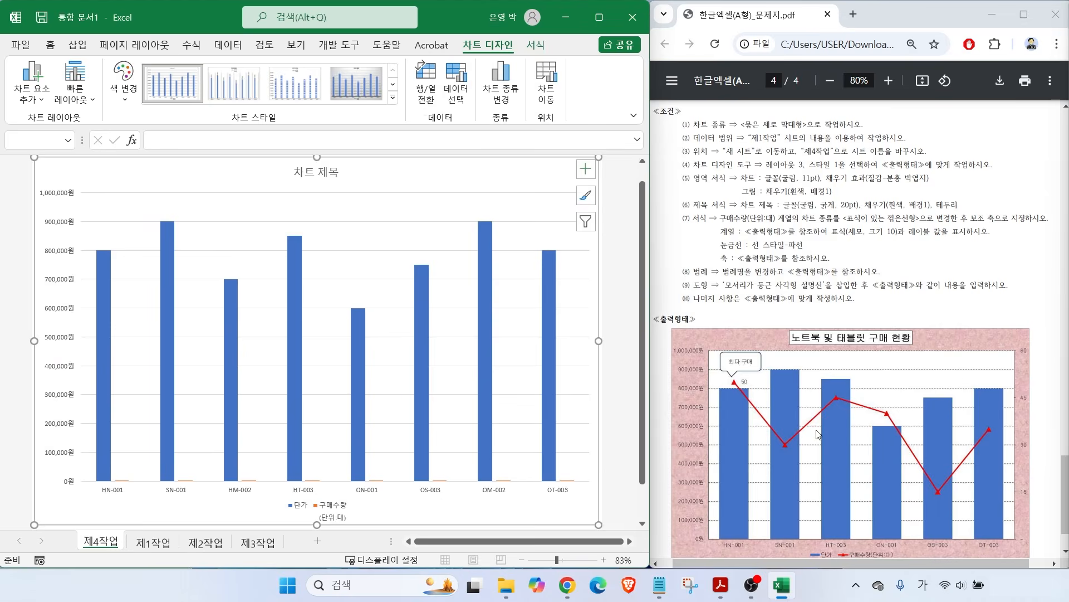
Step: Place the 제4작업 sheet tab after 제3작업
scroll(802, 467, down, 1)
mouse_move(673, 518)
mouse_down()
mouse_move(628, 549)
mouse_move(1006, 527)
mouse_move(1006, 515)
mouse_up()
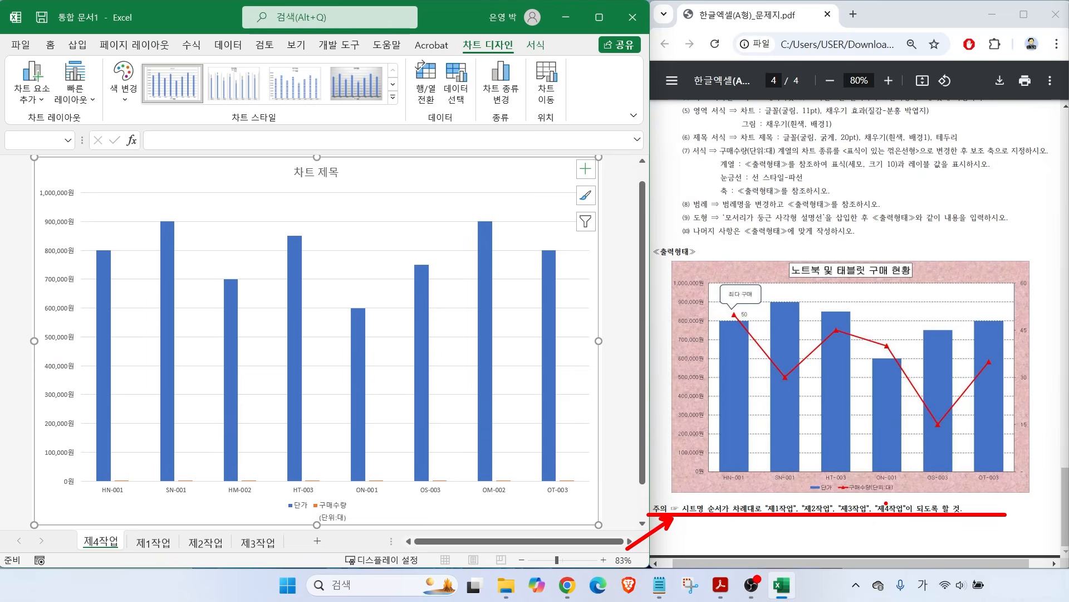
mouse_move(127, 539)
mouse_down()
mouse_move(87, 515)
mouse_move(125, 545)
mouse_up()
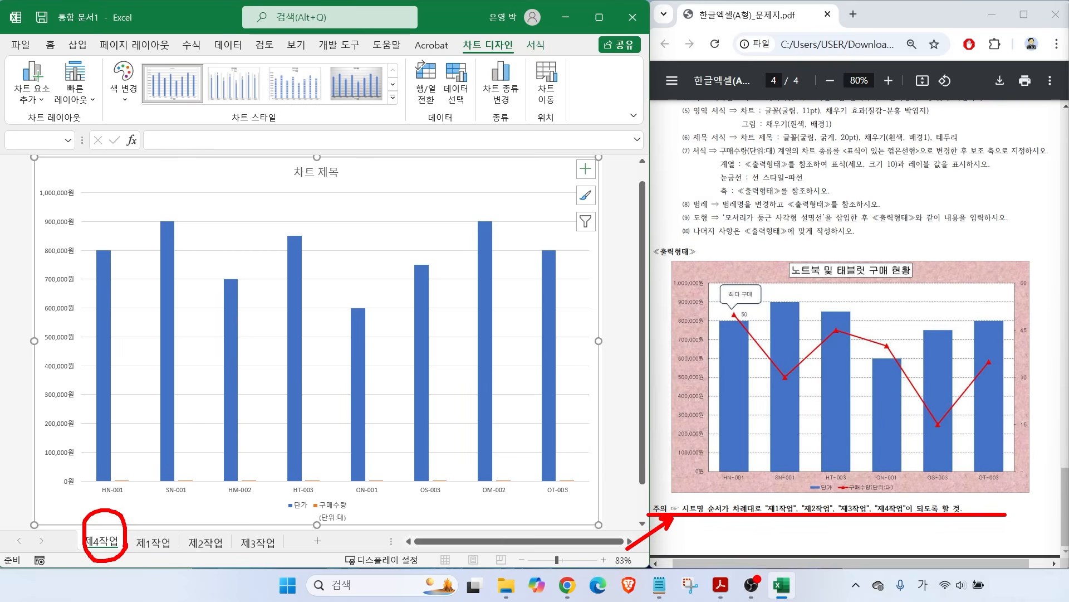
mouse_move(108, 528)
mouse_down()
mouse_move(204, 496)
mouse_move(294, 526)
mouse_move(289, 509)
mouse_up()
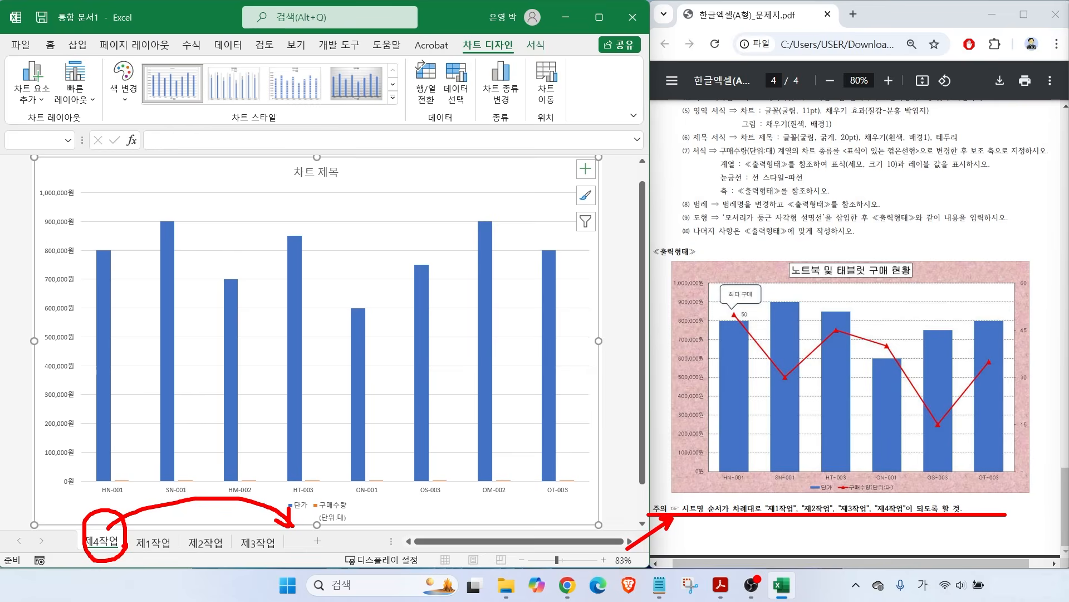
key(Escape)
drag(93, 538, 287, 536)
scroll(717, 345, up, 1)
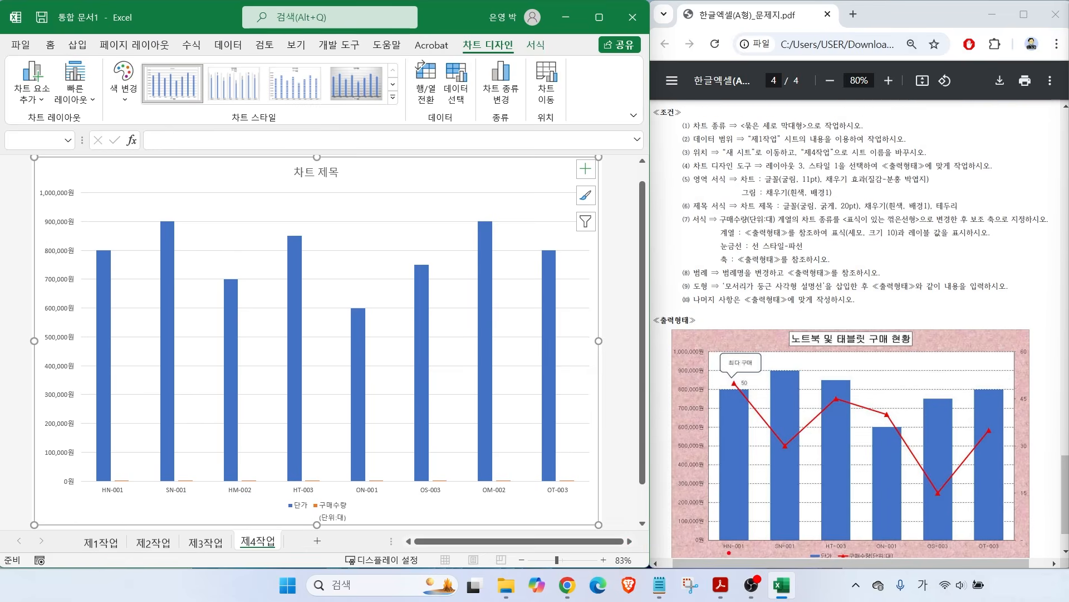
drag(738, 488, 707, 437)
drag(785, 469, 770, 434)
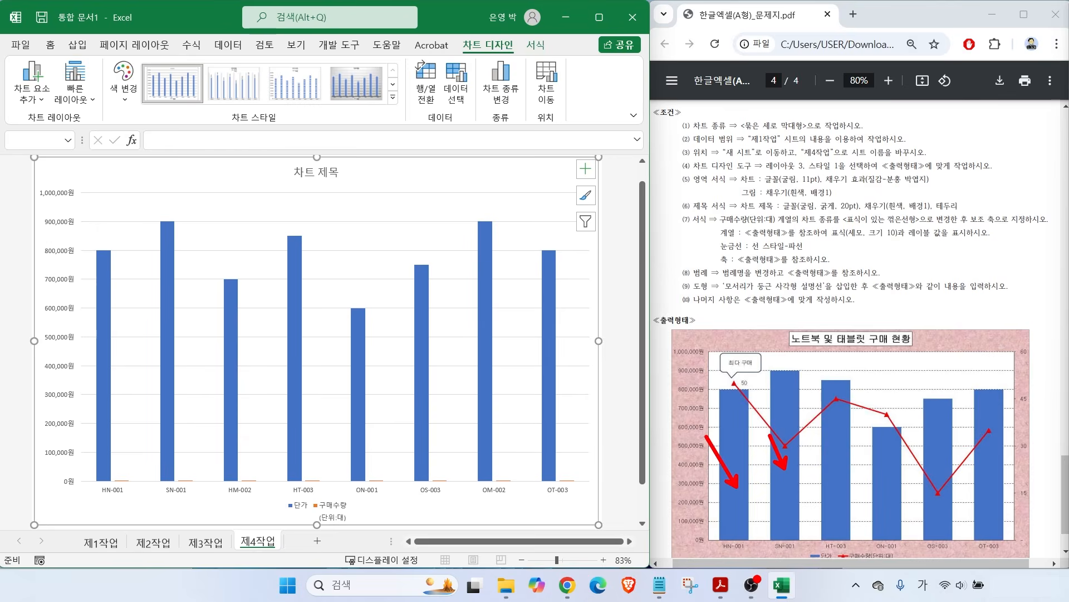
Step: Mark the HM-002 and OM-002 chart categories for removal
drag(830, 472, 809, 427)
key(Escape)
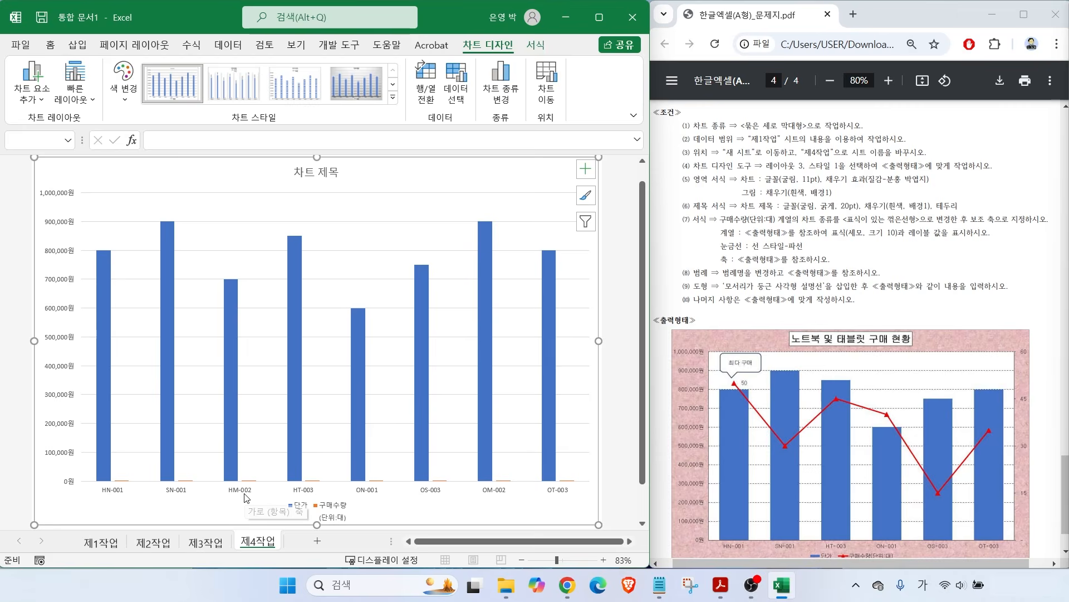
drag(247, 502, 253, 493)
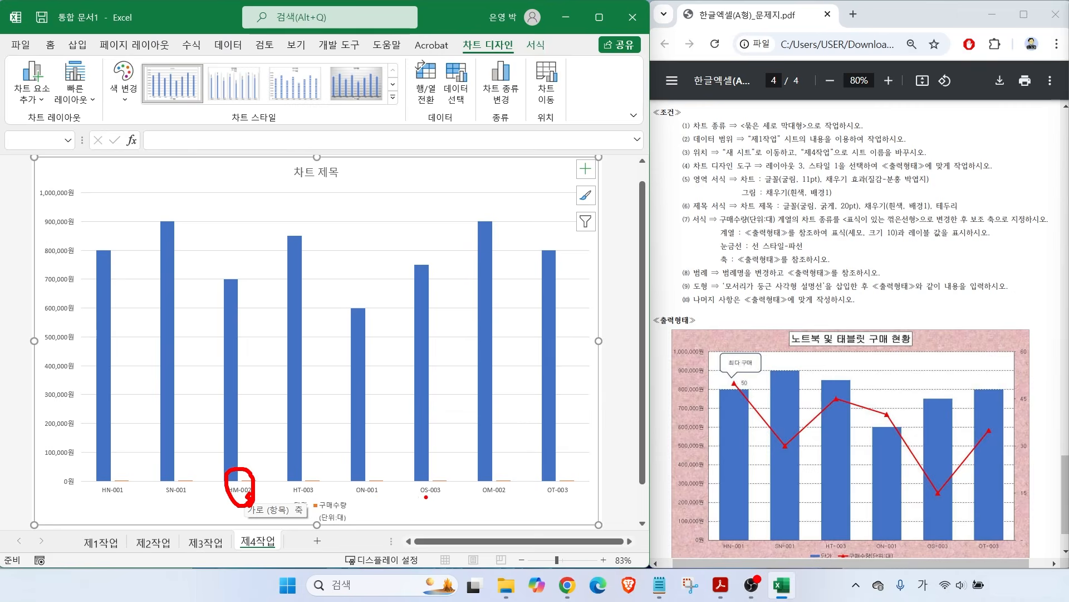
mouse_move(498, 493)
mouse_down()
mouse_move(490, 497)
mouse_move(462, 437)
mouse_move(495, 497)
mouse_up()
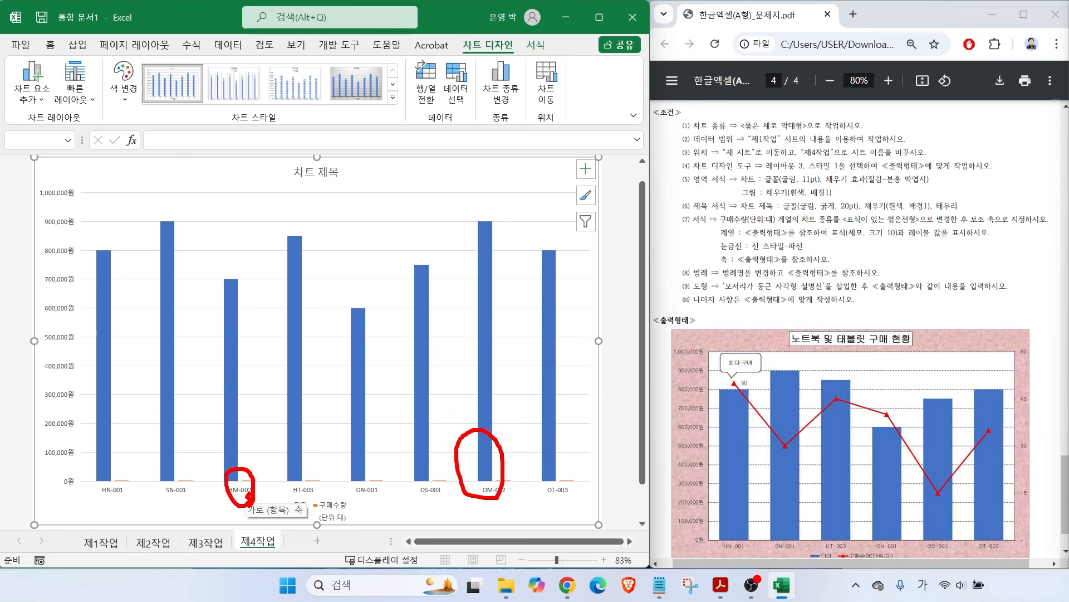
mouse_move(234, 447)
mouse_down()
mouse_move(188, 484)
mouse_move(242, 456)
mouse_up()
drag(498, 422, 478, 447)
mouse_move(473, 111)
mouse_down()
mouse_move(463, 31)
mouse_move(474, 114)
mouse_up()
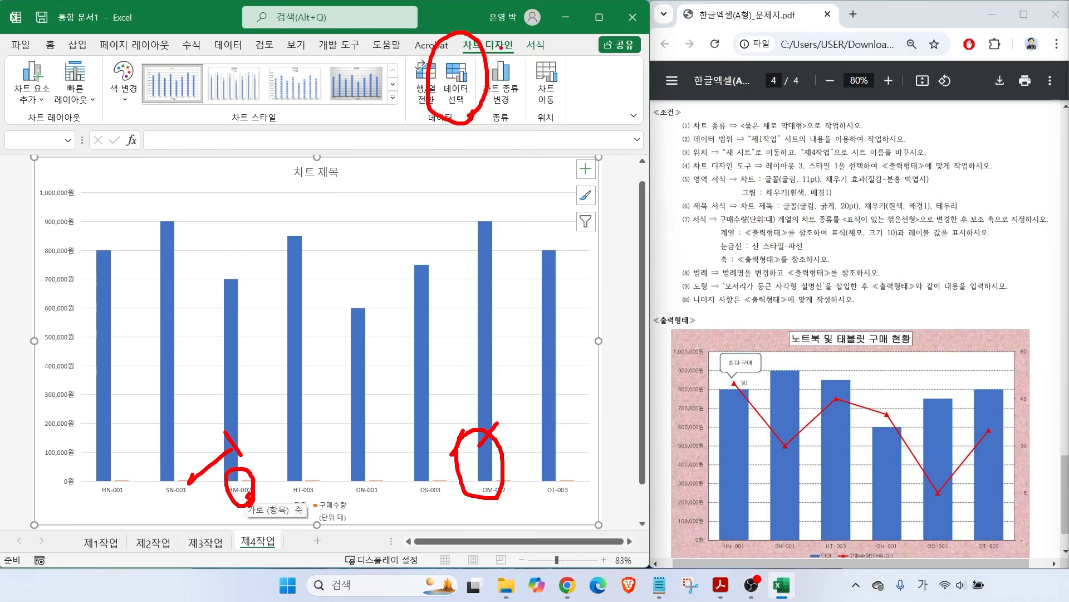
drag(467, 50, 524, 51)
Step: In Select Data, uncheck HM-002 and OM-002 from the axis labels and confirm
click(457, 90)
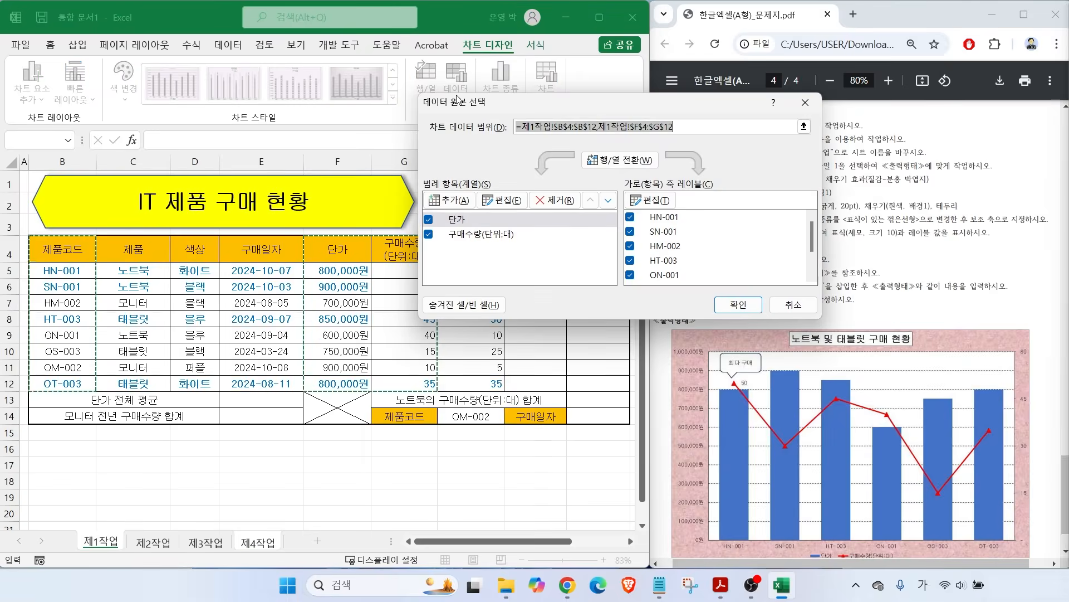
click(635, 248)
click(634, 247)
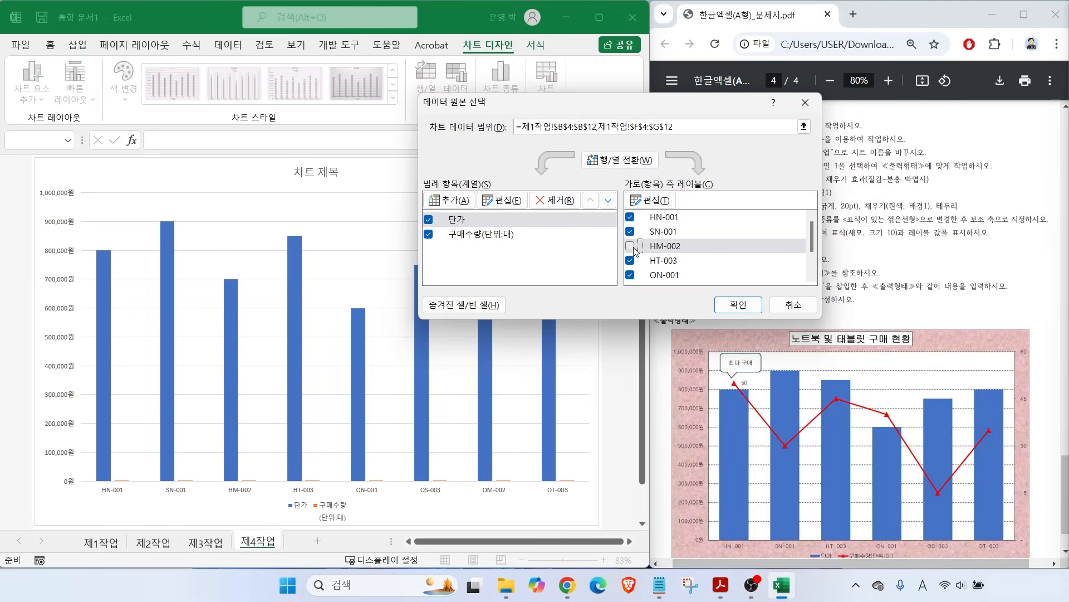
scroll(806, 234, down, 2)
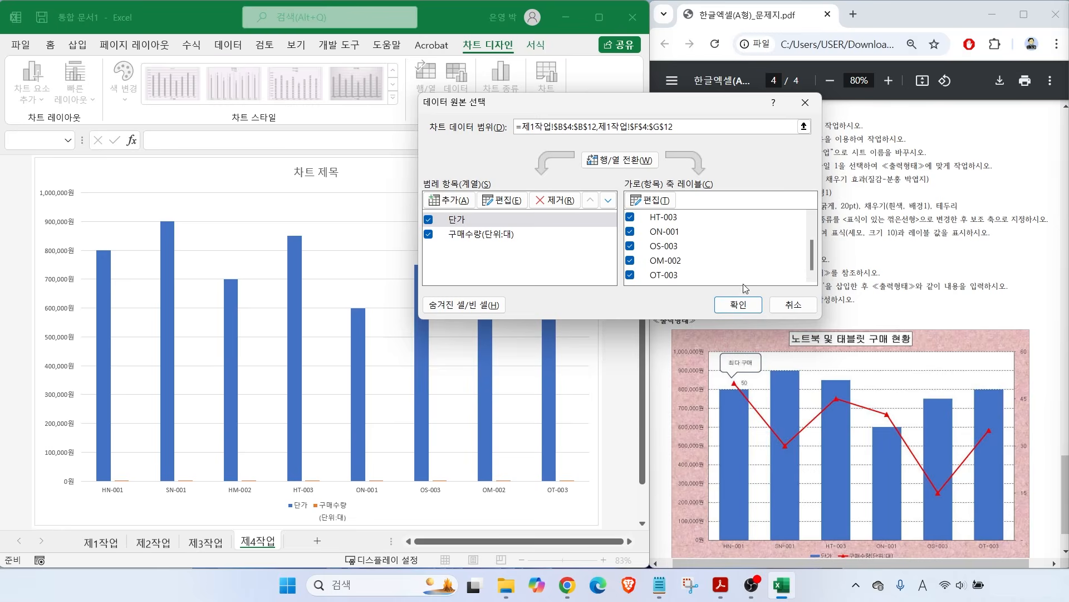
click(634, 261)
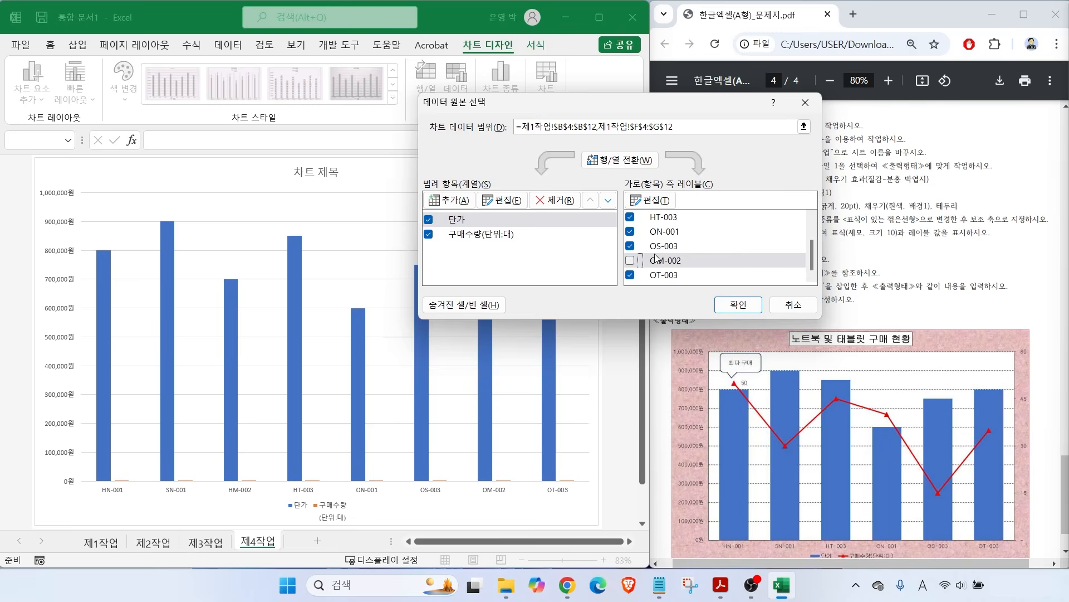
click(735, 306)
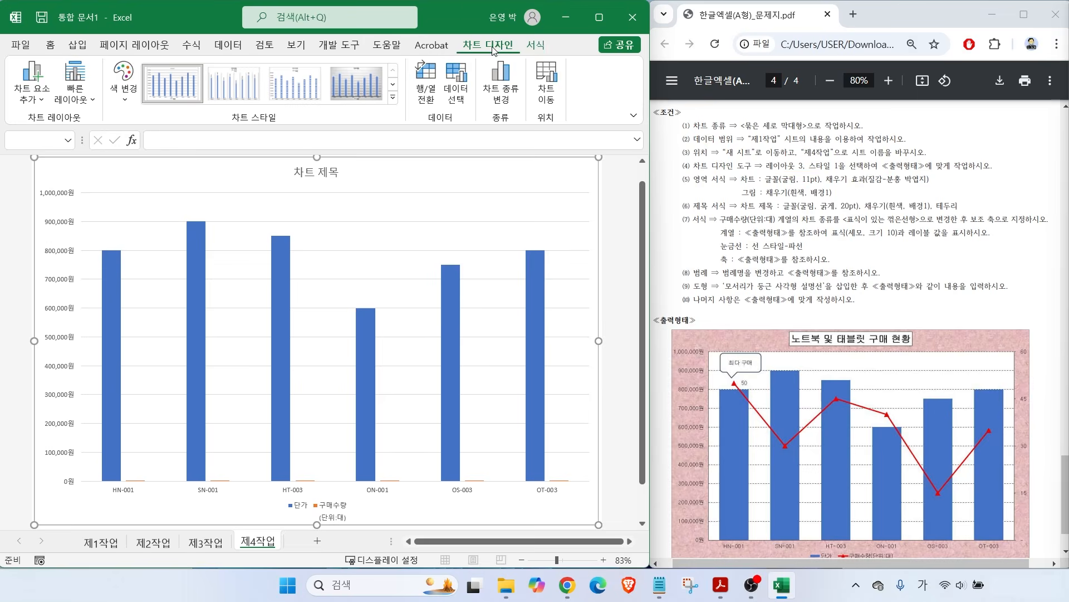
Step: Apply Quick Layout 3 and chart Style 1 to the 제4작업 chart
click(74, 97)
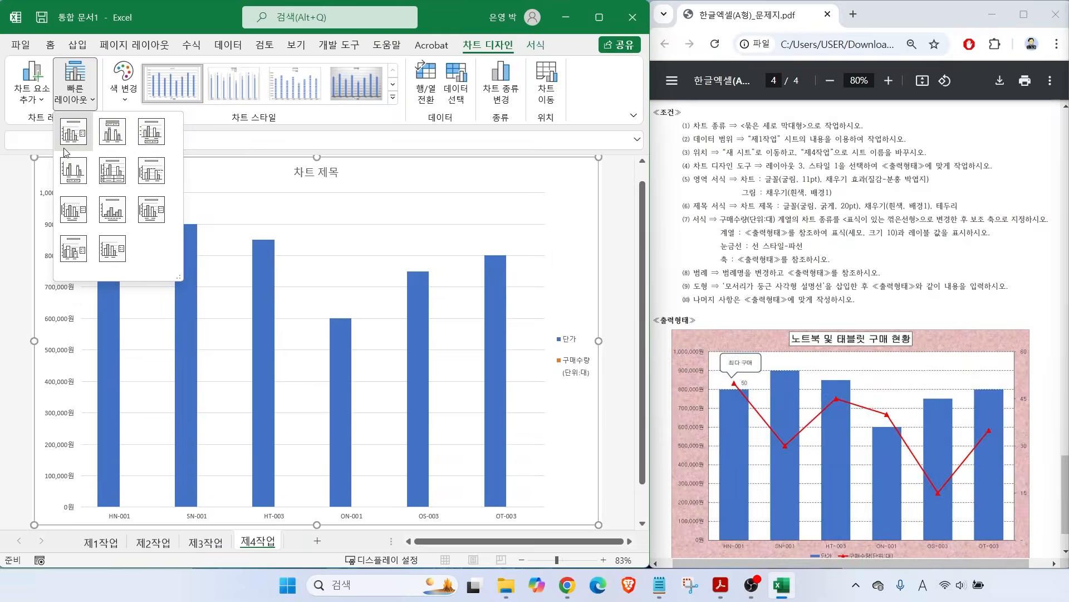
click(152, 133)
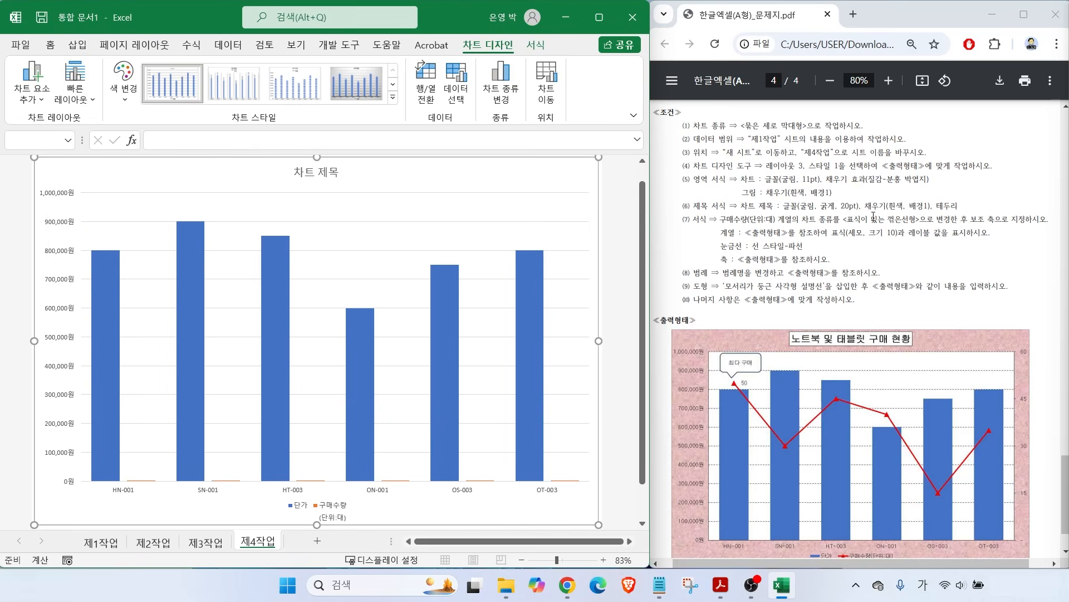
click(180, 95)
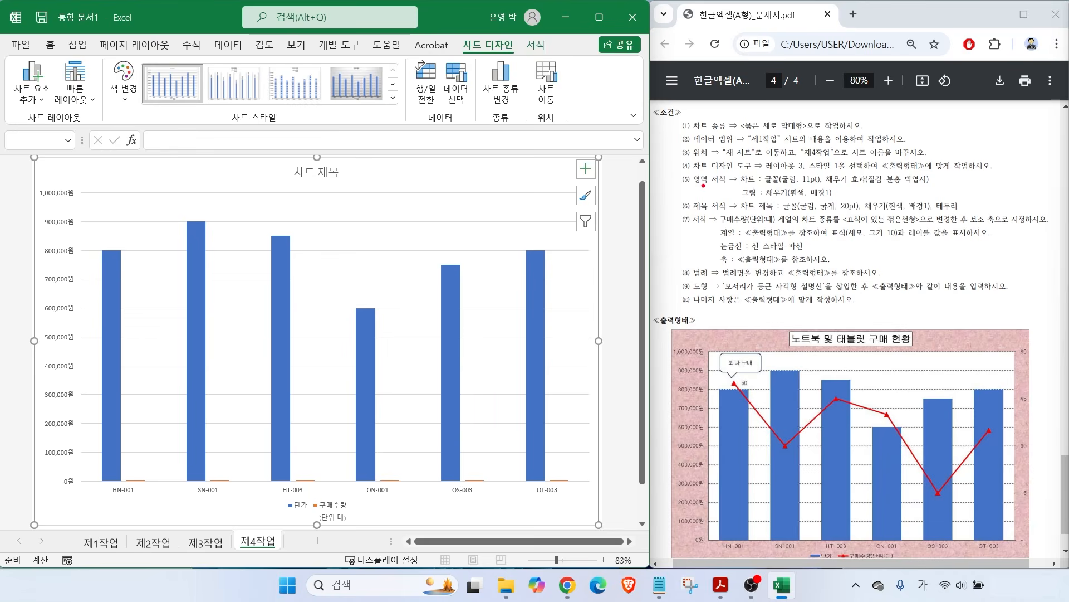
Step: Mark the chart-area formatting requirement and bring up the Home font list
drag(700, 183, 866, 184)
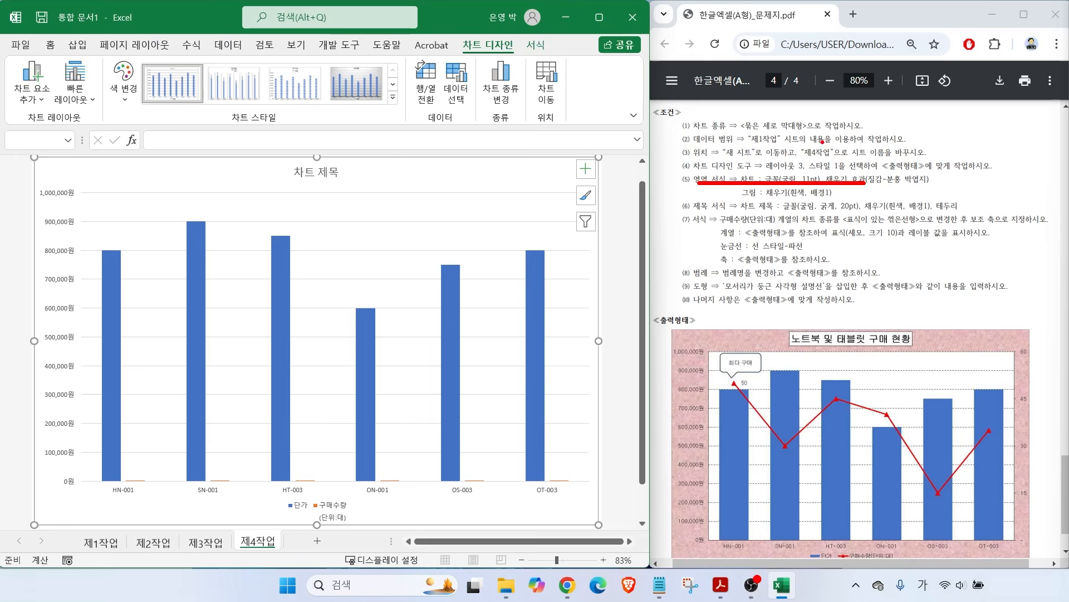
key(Escape)
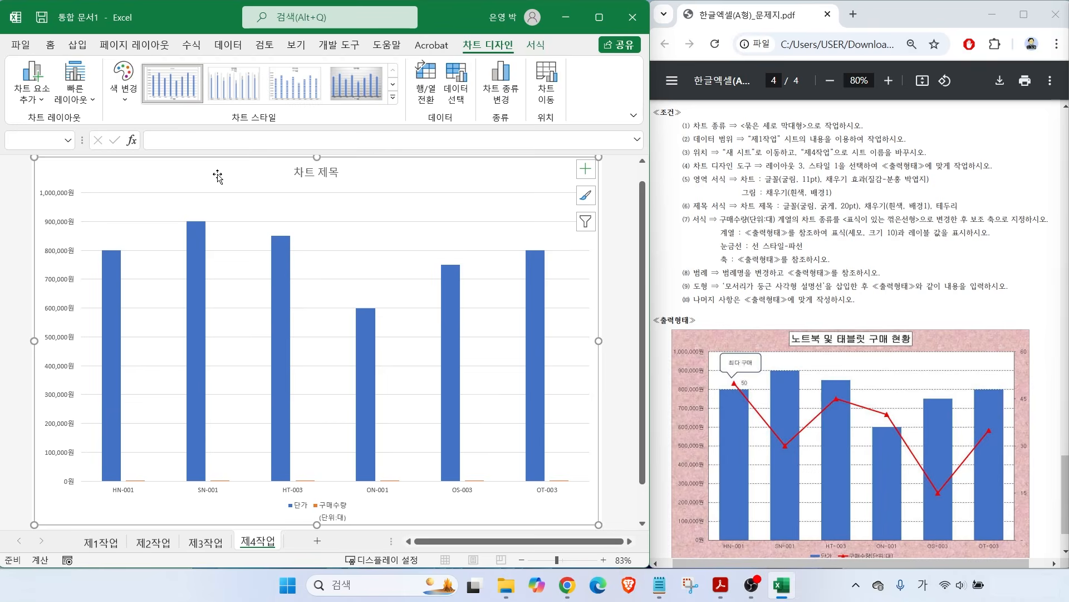
click(49, 46)
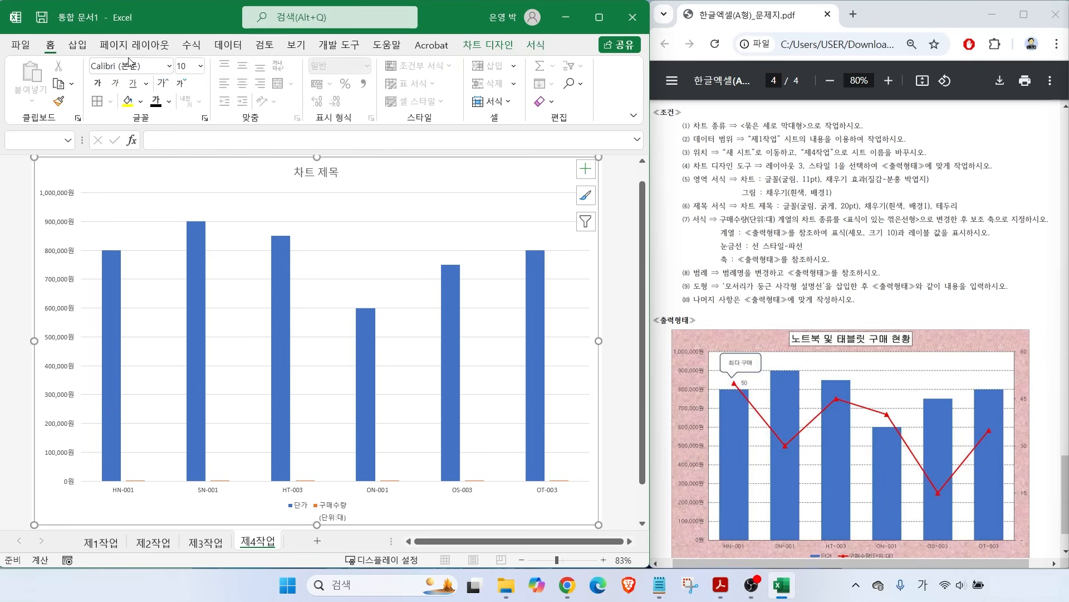
click(168, 65)
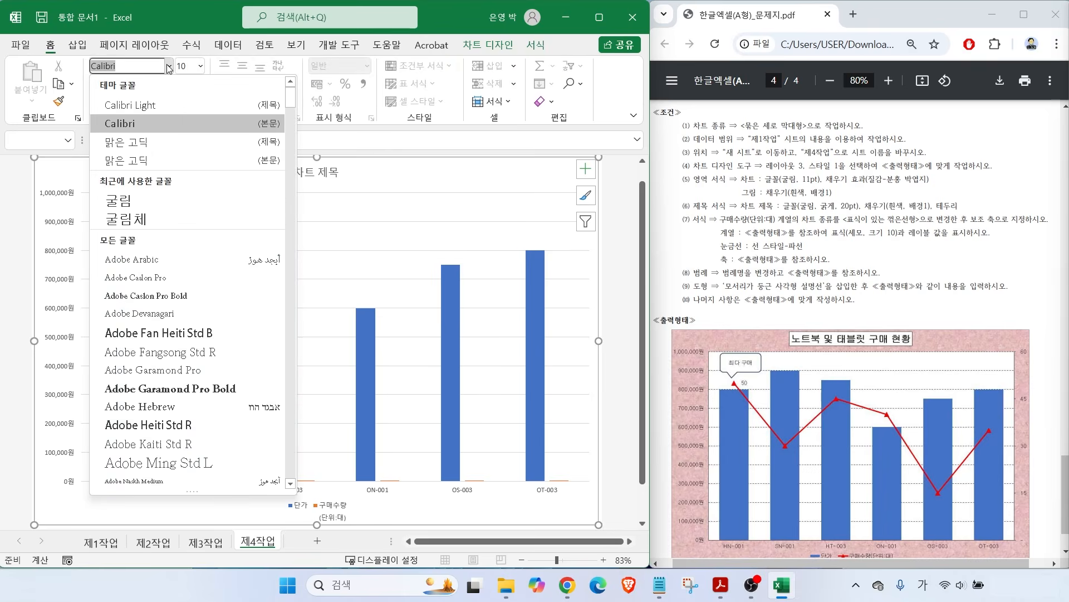
Step: Change the chart's text font to 굴림
click(129, 203)
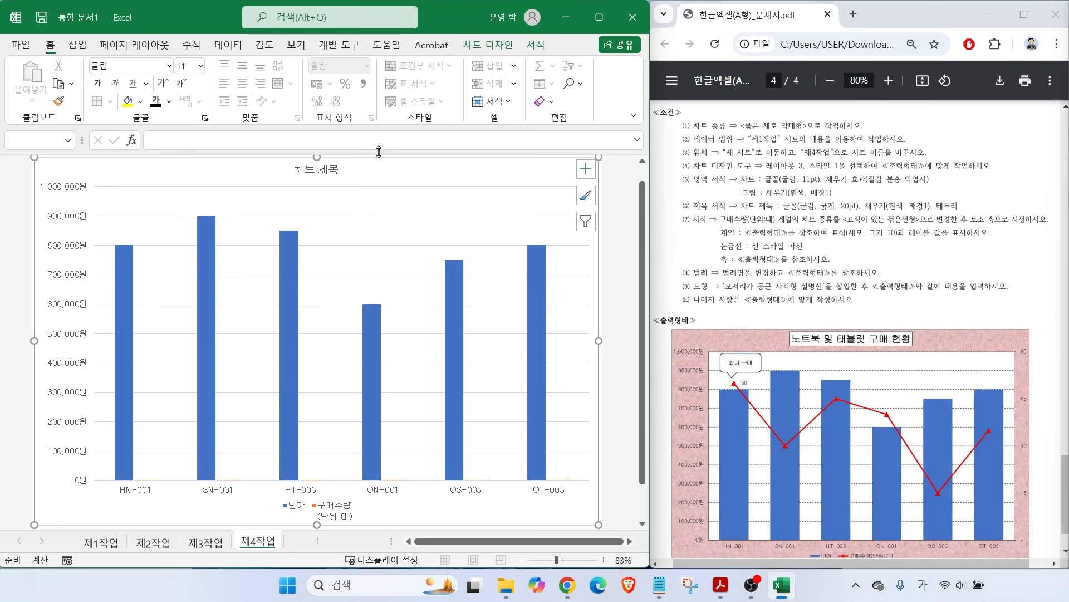
click(512, 48)
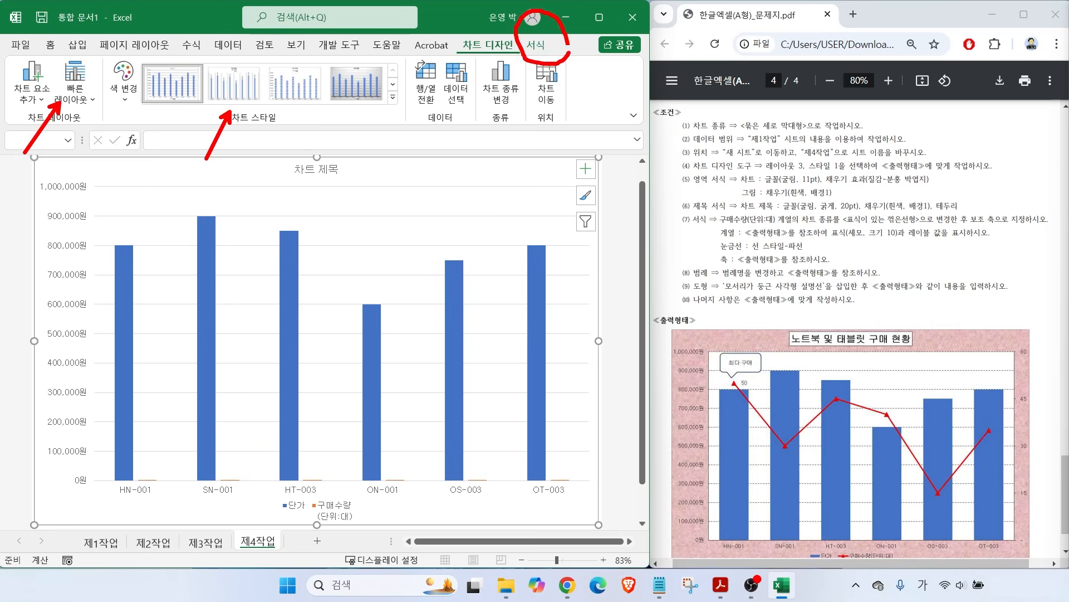
click(536, 52)
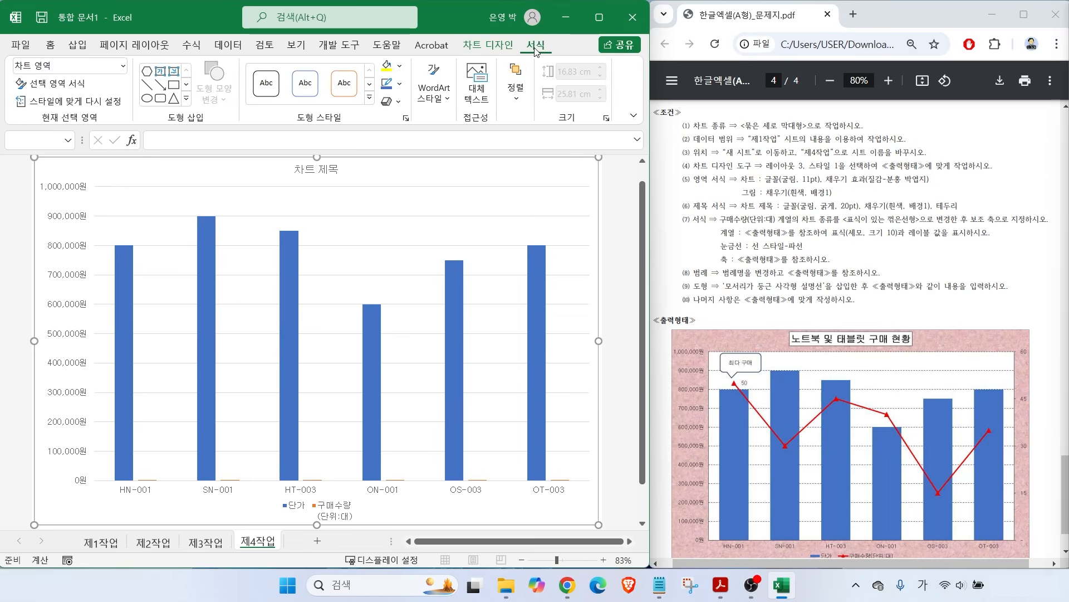
click(401, 68)
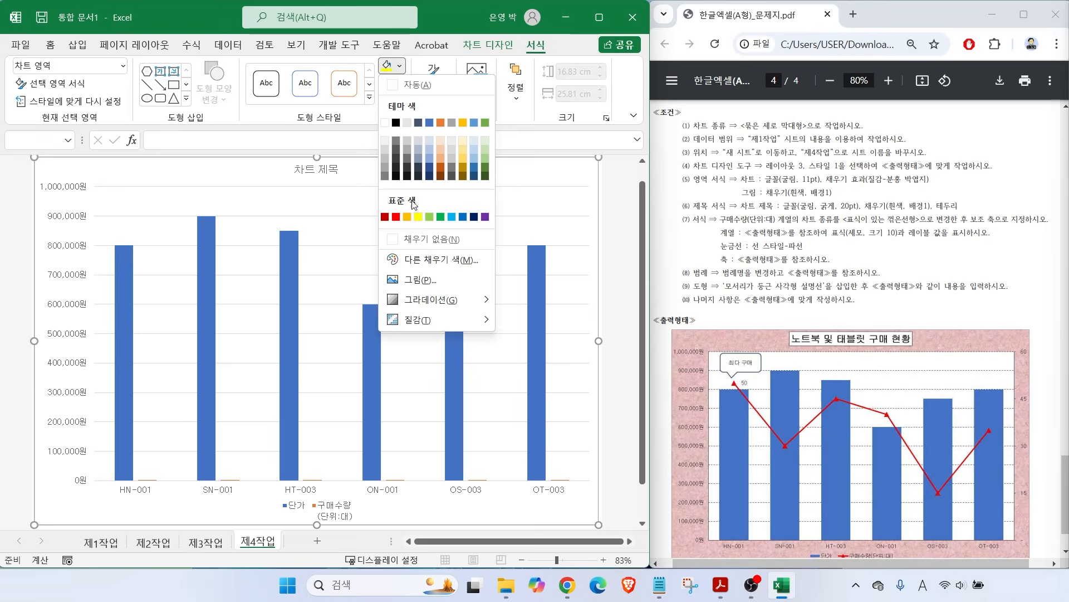
mouse_move(404, 324)
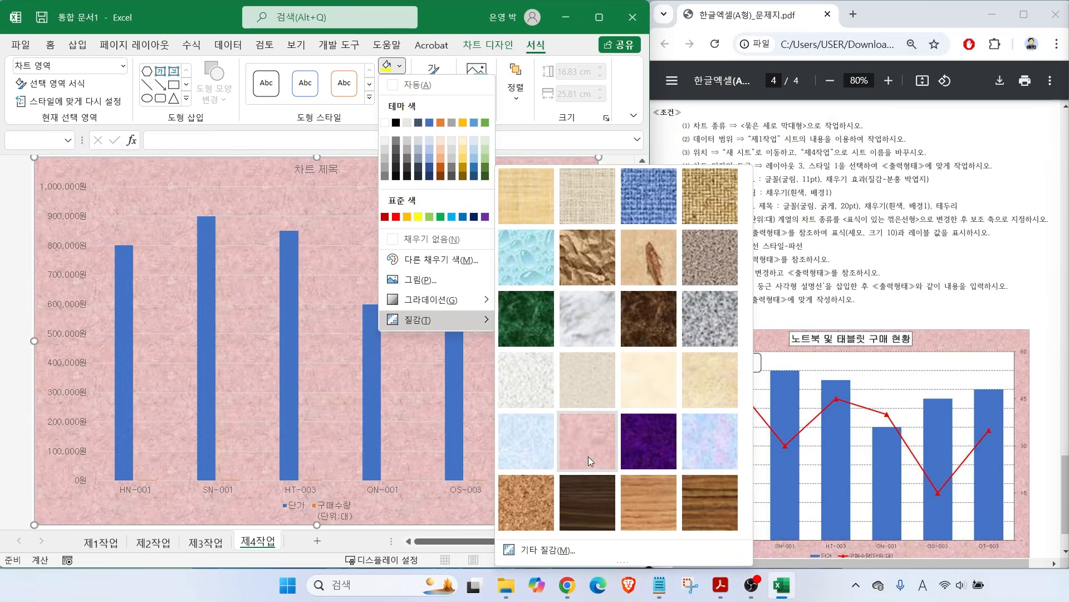
click(588, 456)
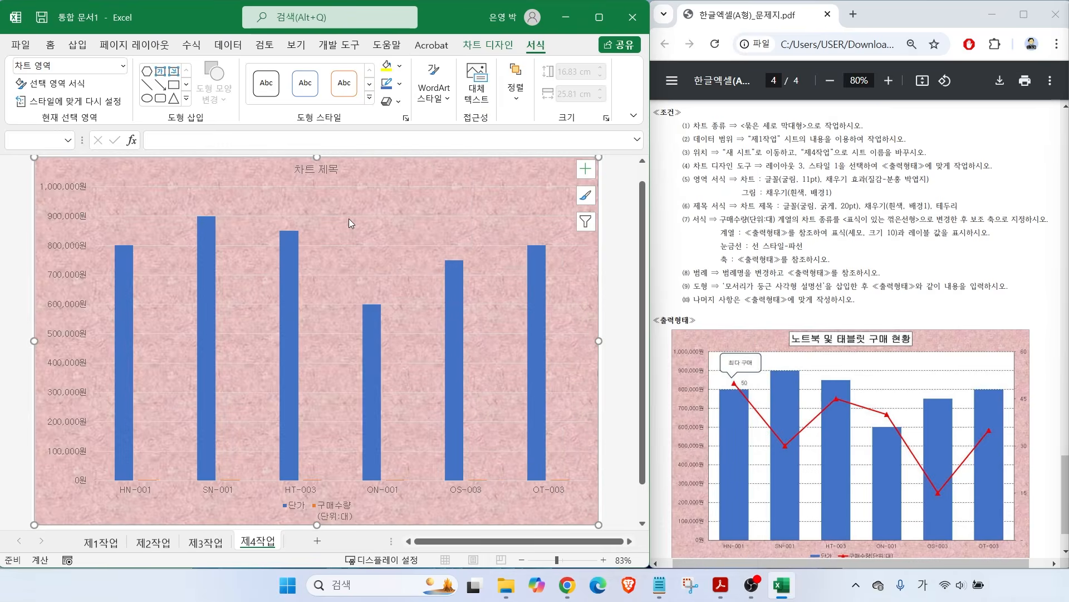
drag(738, 204, 879, 201)
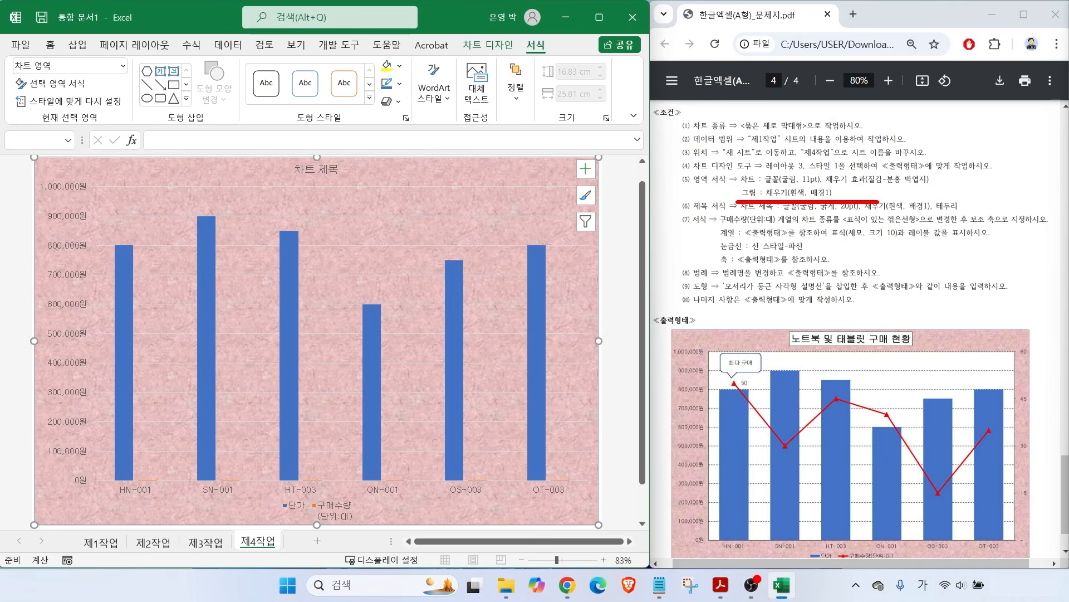
click(344, 231)
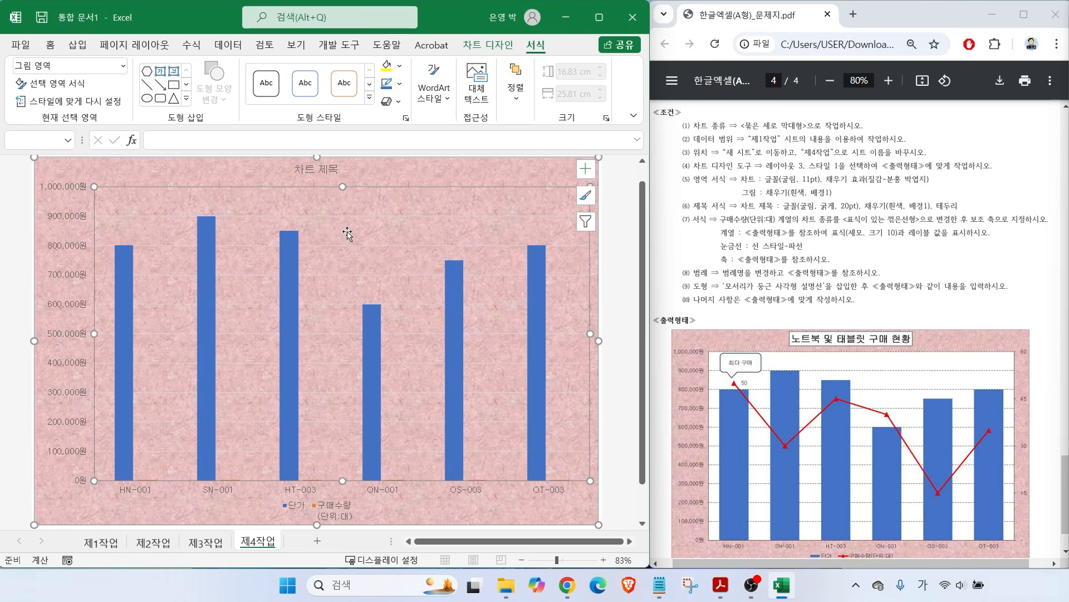
click(399, 65)
click(385, 123)
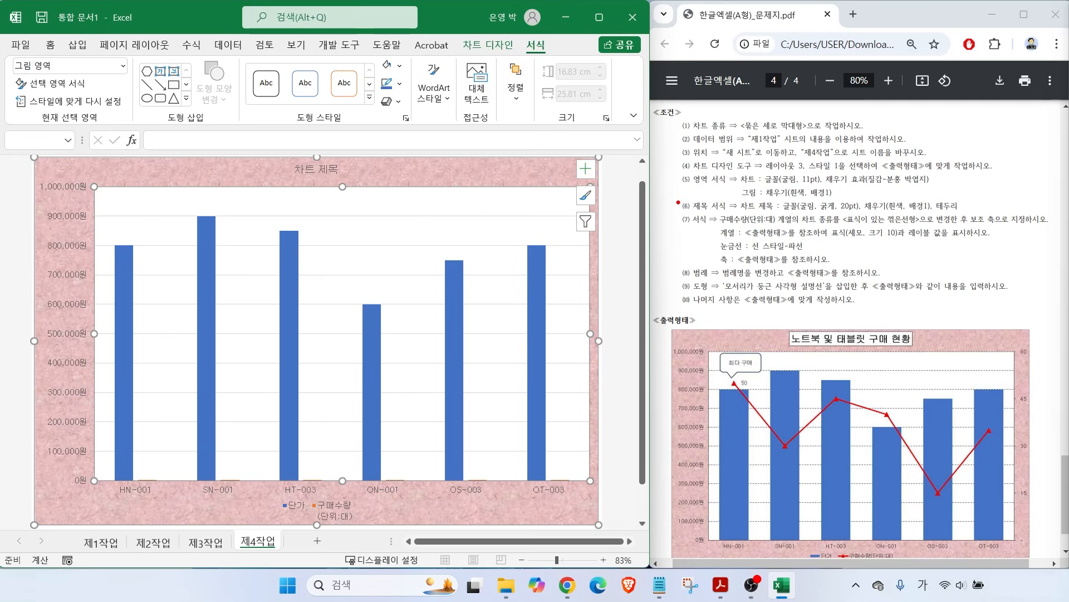
drag(689, 212, 838, 211)
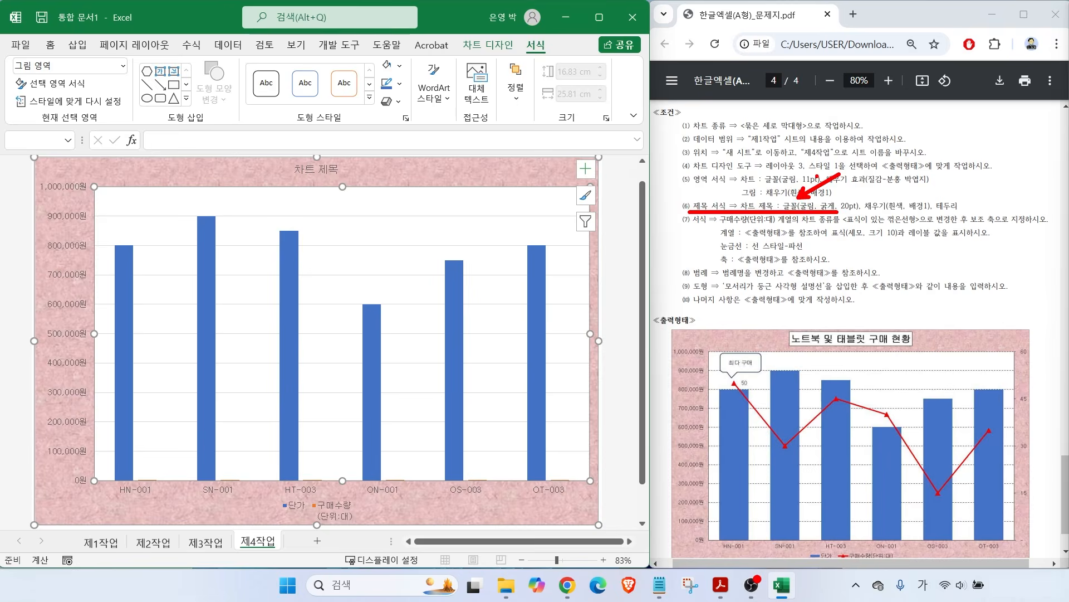
Step: Replace the 차트 제목 placeholder with the title '노트북 및 탭블릿 구매 현황'
click(299, 170)
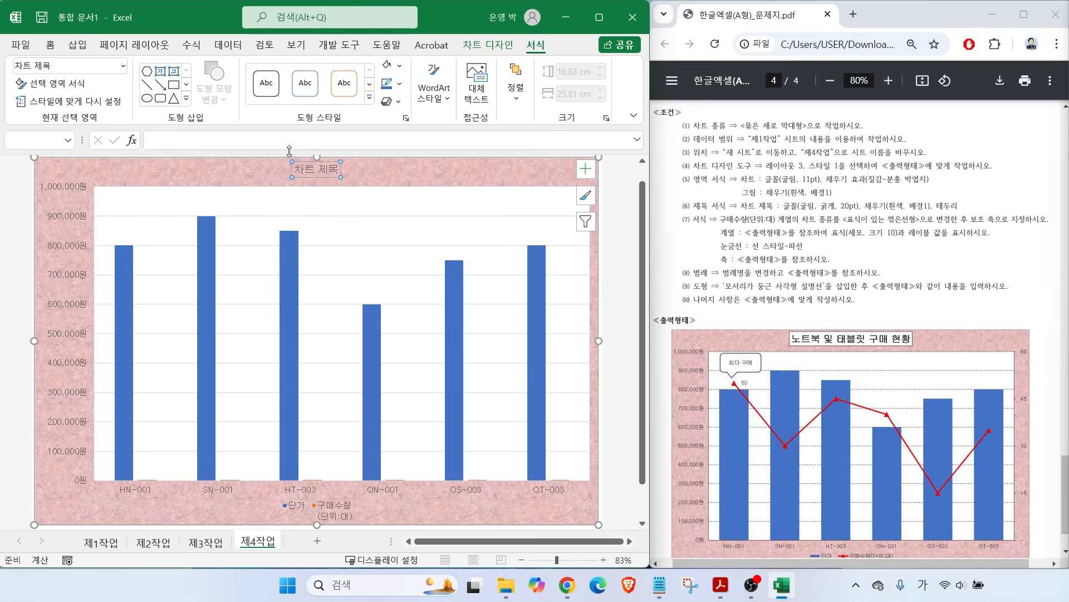
click(261, 139)
text(노트북 및 탭)
text(블릿 구매 현황)
key(Return)
Step: Make the chart title bold at 20 pt
click(50, 44)
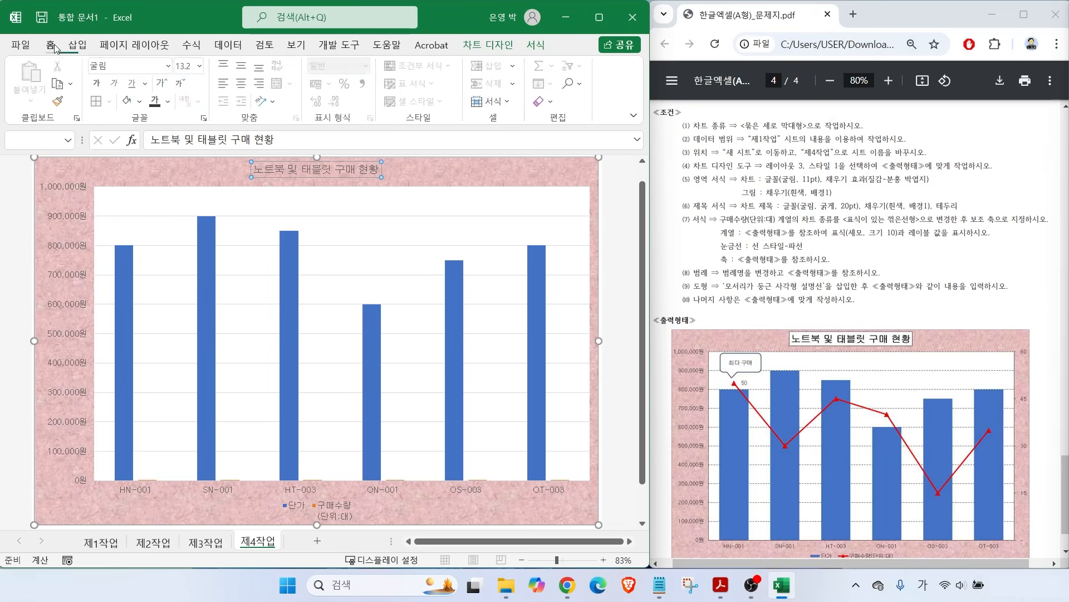
click(201, 67)
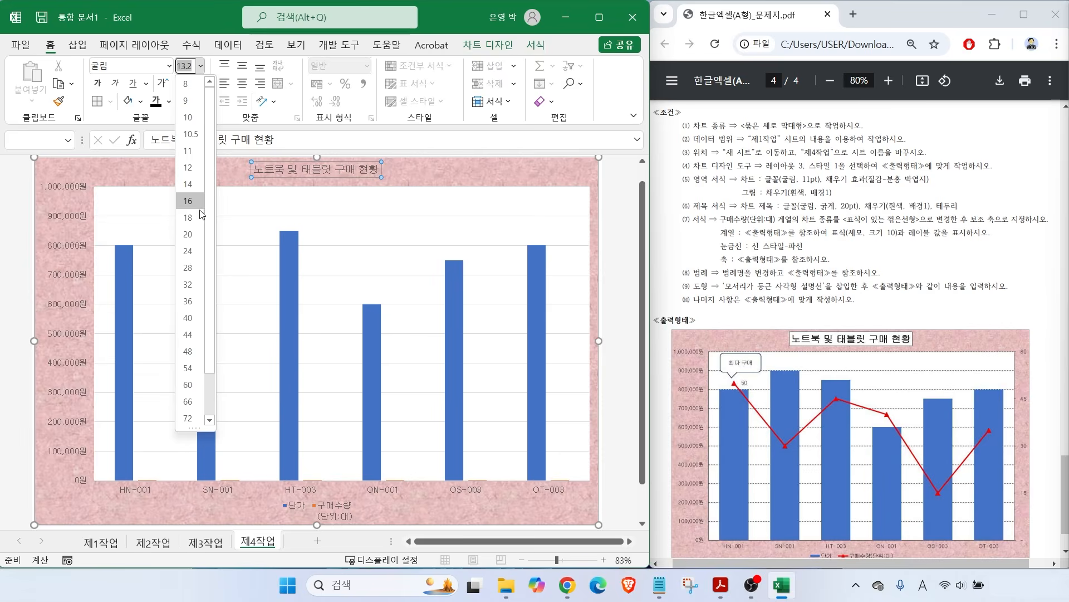
click(187, 234)
click(97, 83)
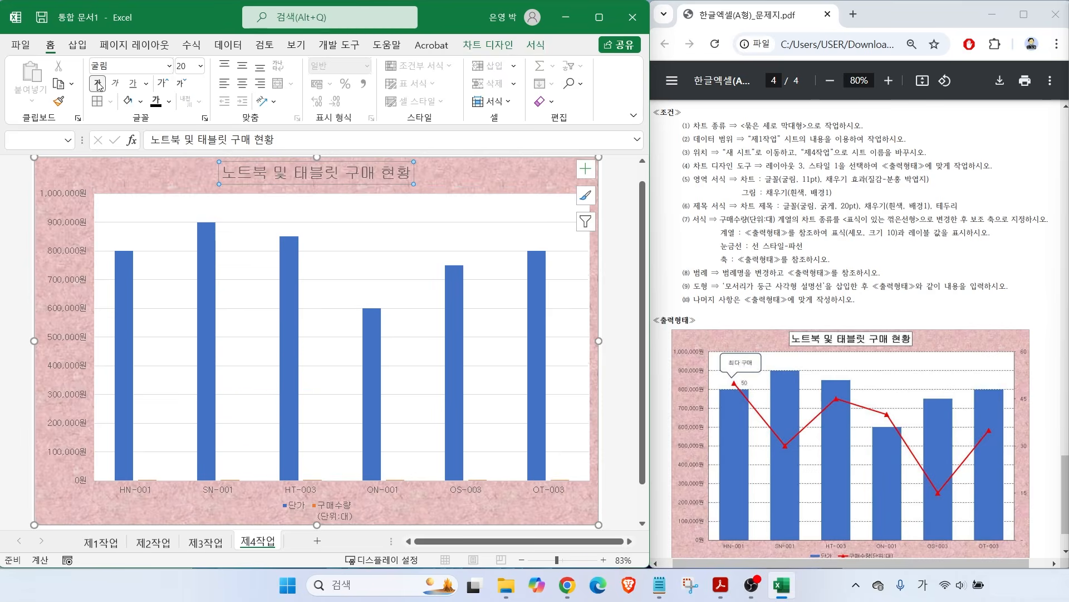
Step: Give the title box a white fill and a black outline
click(535, 45)
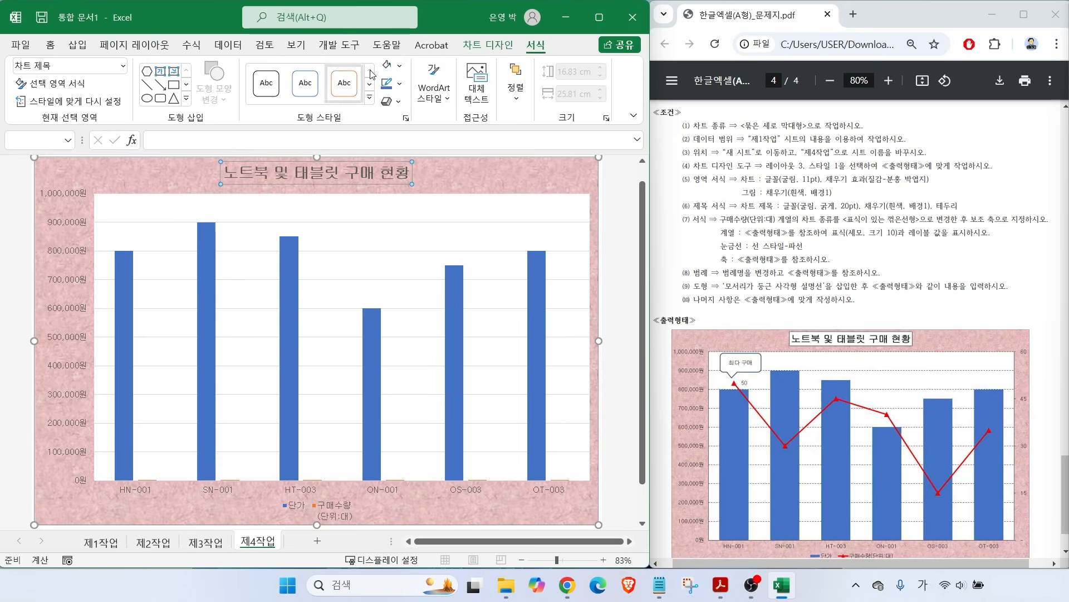
click(400, 69)
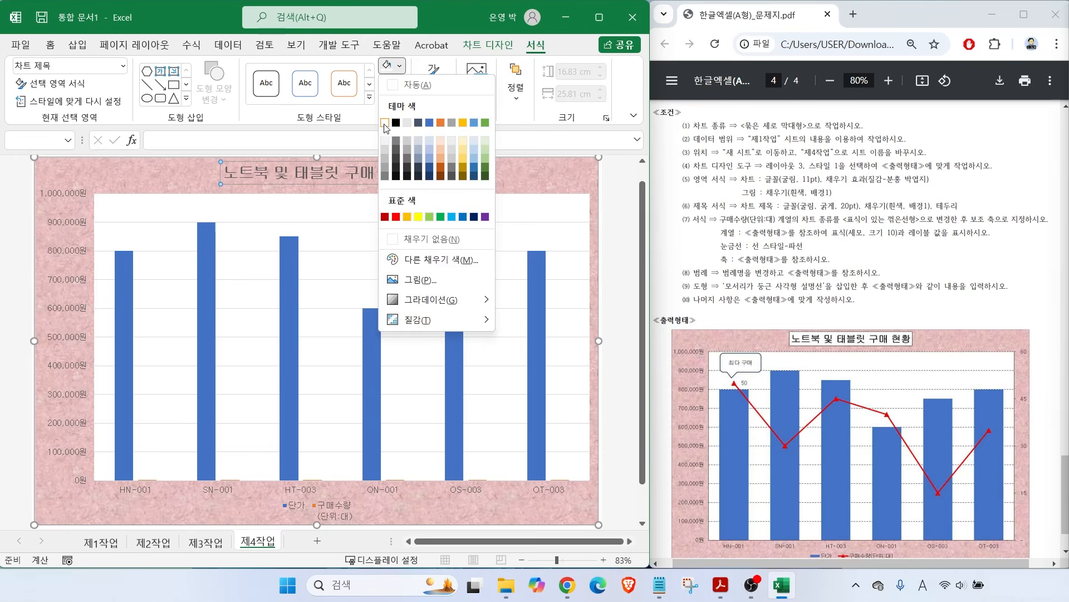
click(386, 122)
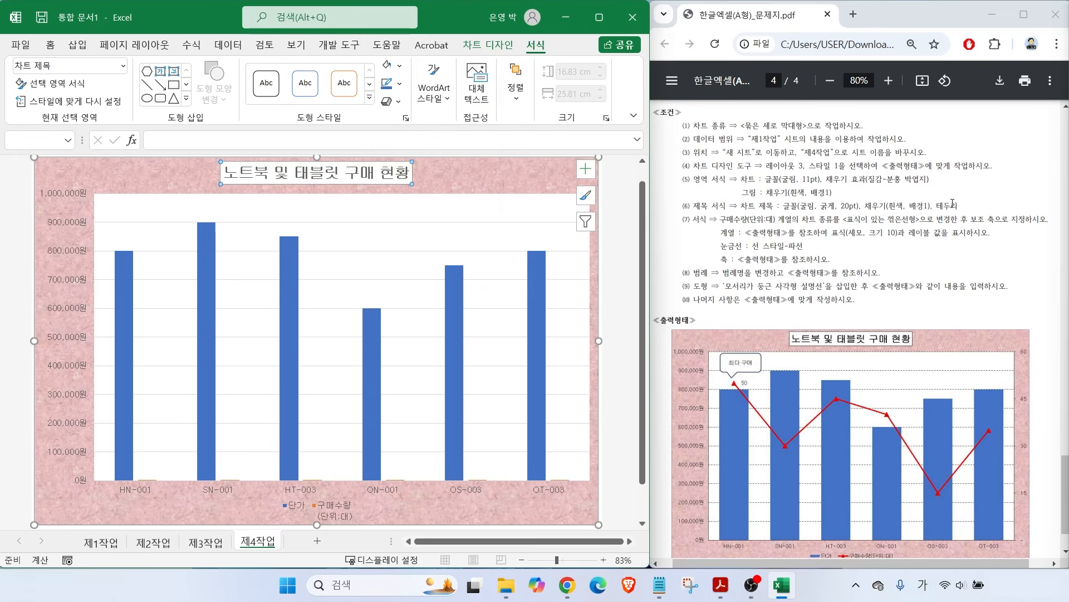
drag(952, 200, 982, 181)
click(401, 84)
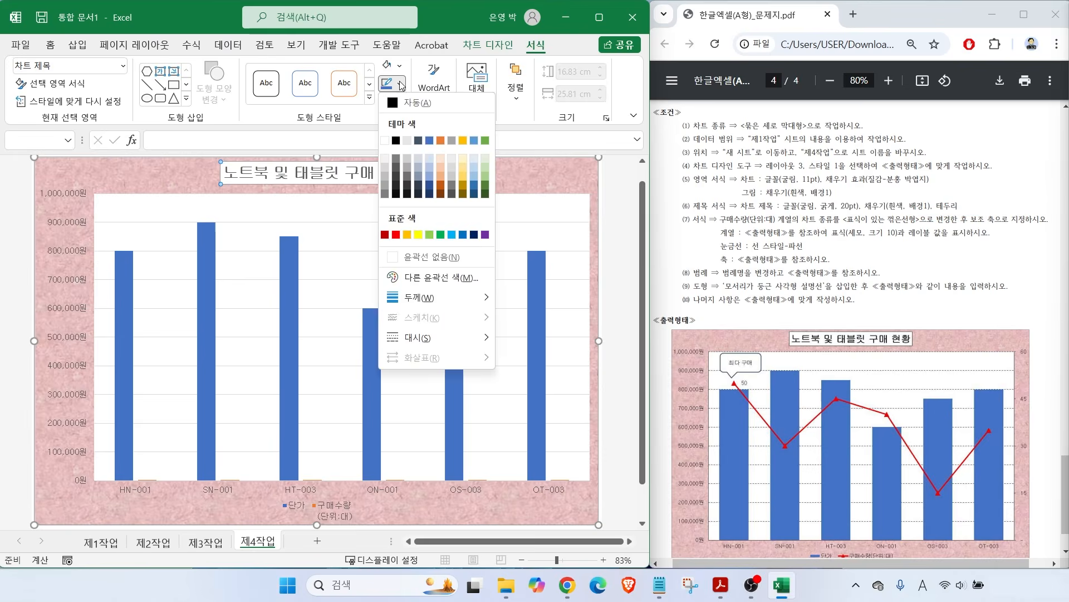
click(395, 140)
click(433, 179)
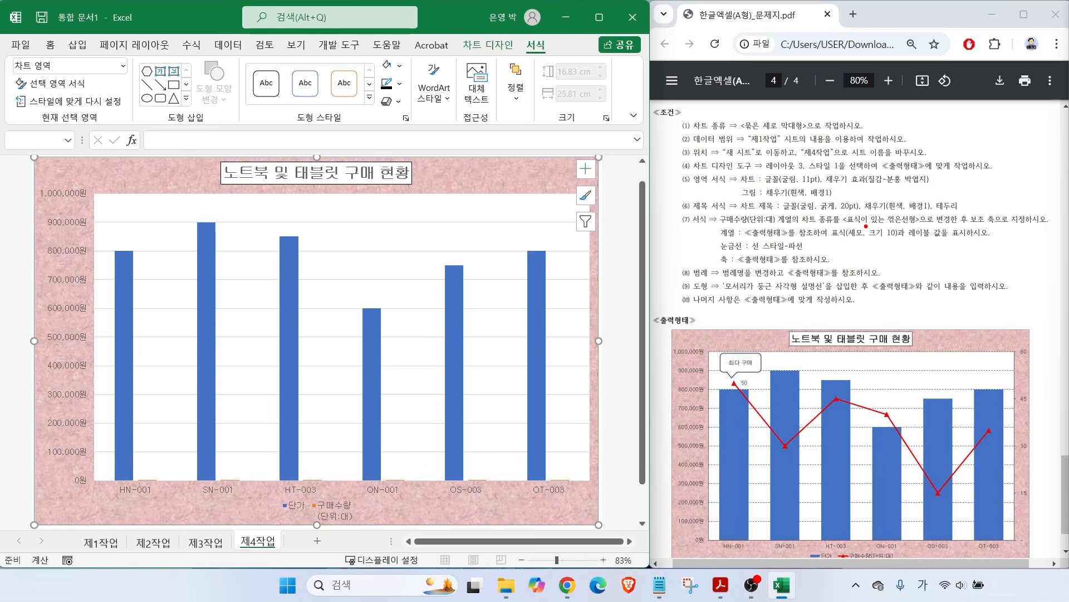
drag(726, 225, 918, 224)
Step: Select the 구매수량 entry in the chart legend
mouse_move(981, 189)
mouse_down()
mouse_move(945, 241)
mouse_move(1031, 226)
mouse_up()
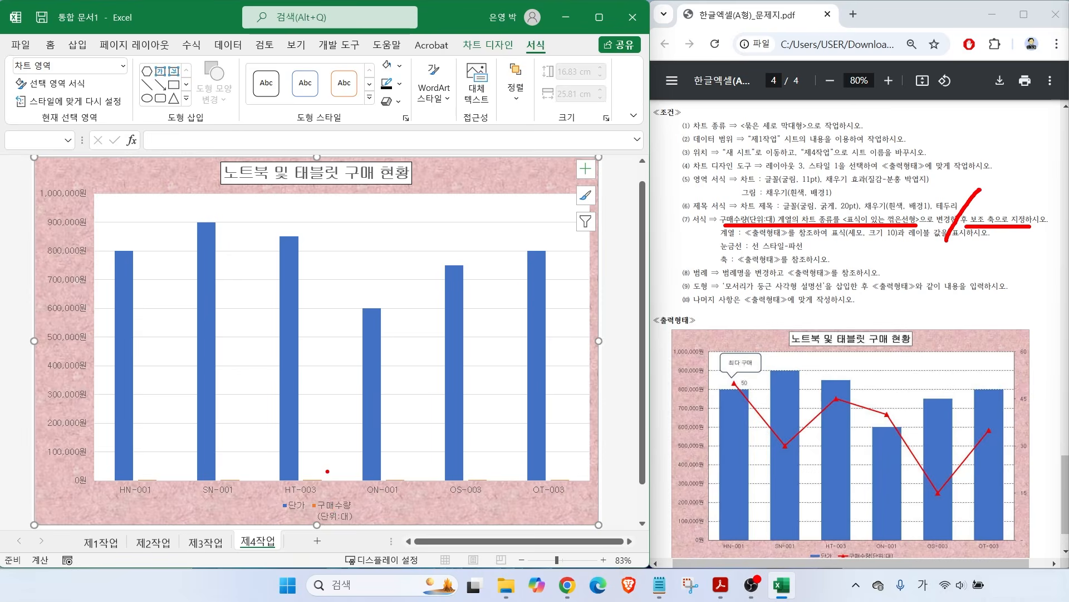
drag(315, 472, 345, 447)
mouse_move(329, 485)
mouse_down()
mouse_move(303, 484)
mouse_move(322, 472)
mouse_up()
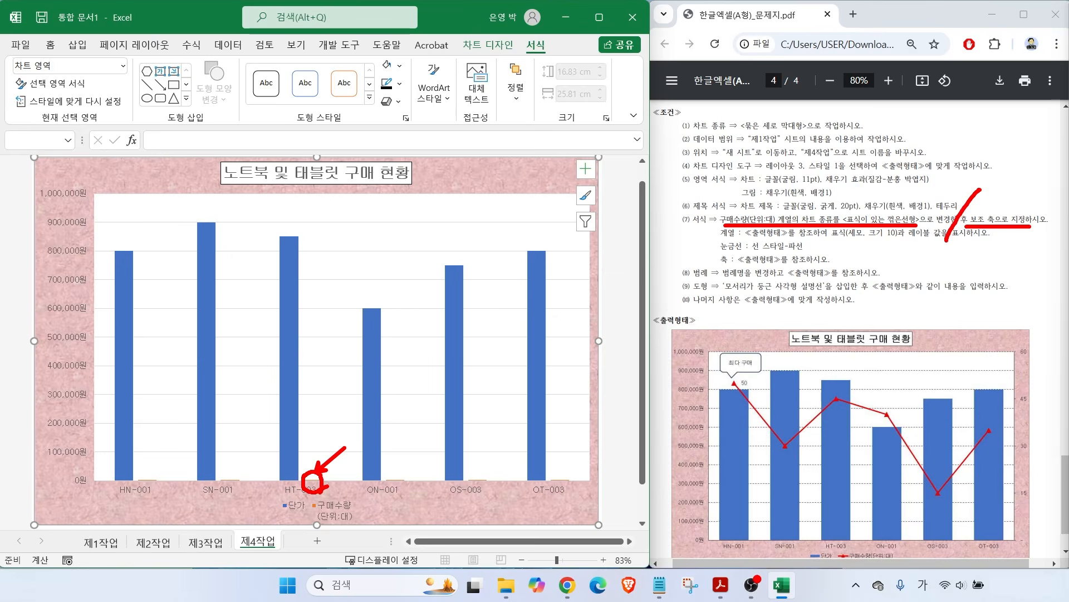
key(Escape)
click(328, 509)
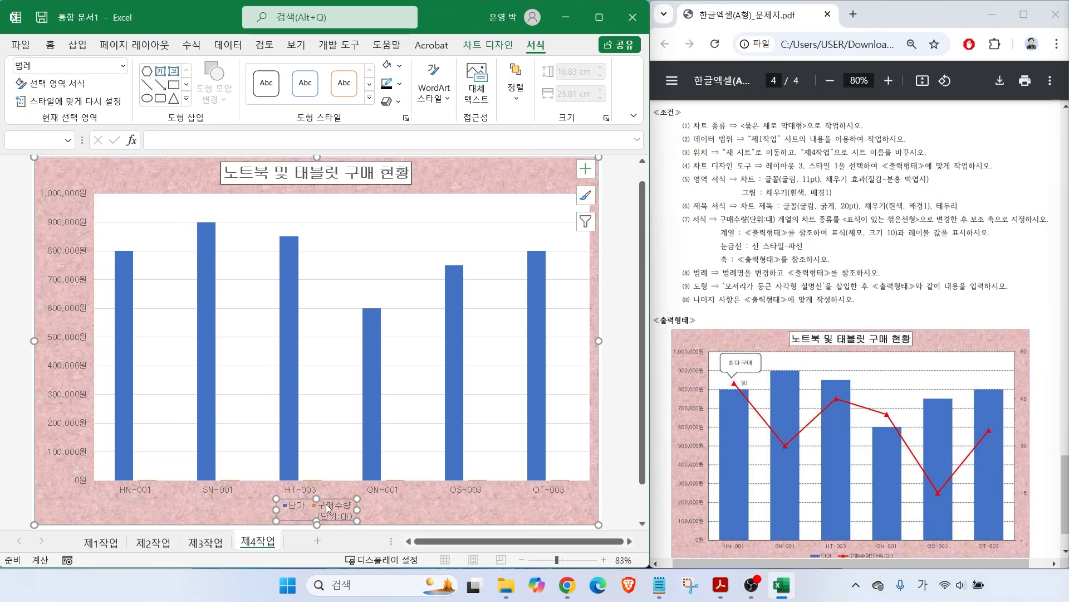
drag(267, 490, 379, 529)
key(Escape)
click(336, 509)
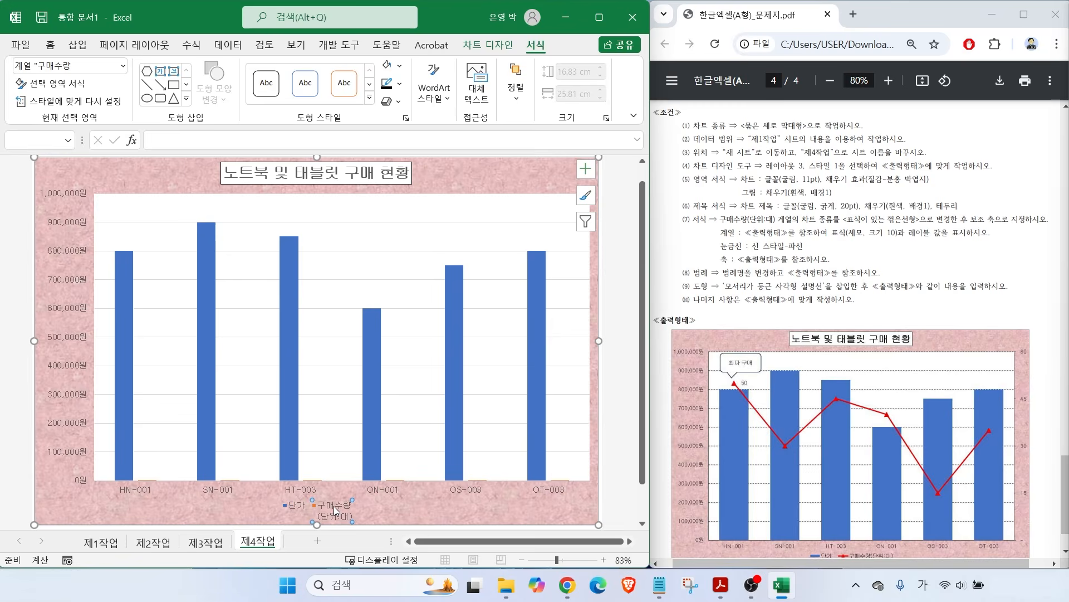
mouse_move(363, 516)
mouse_down()
mouse_move(326, 476)
mouse_move(352, 523)
mouse_up()
key(Escape)
Step: Change the 구매수량 series to Line with Markers on the secondary axis
right_click(333, 509)
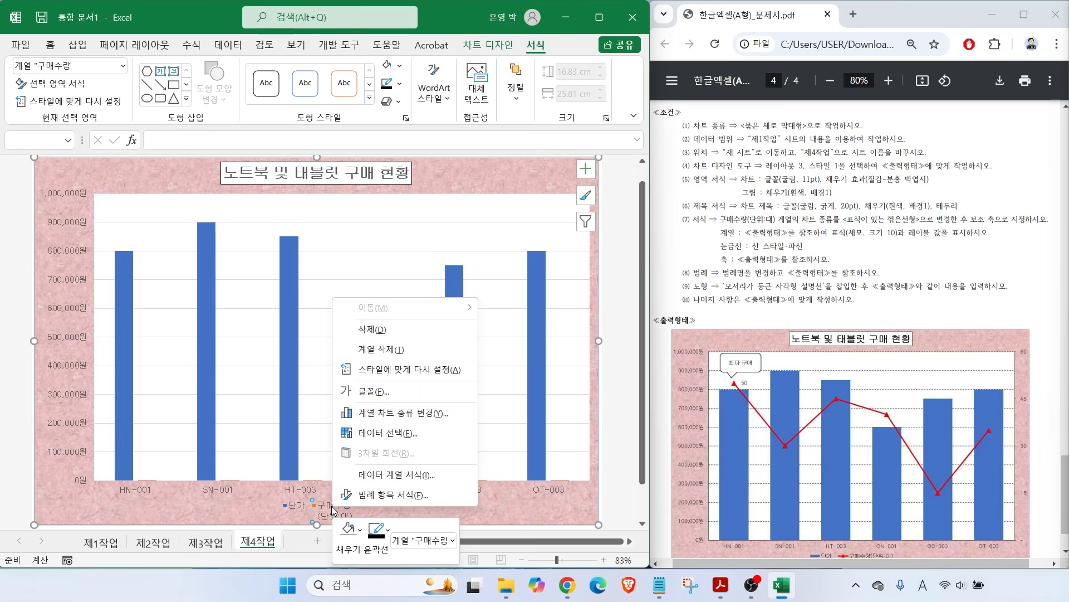
click(377, 419)
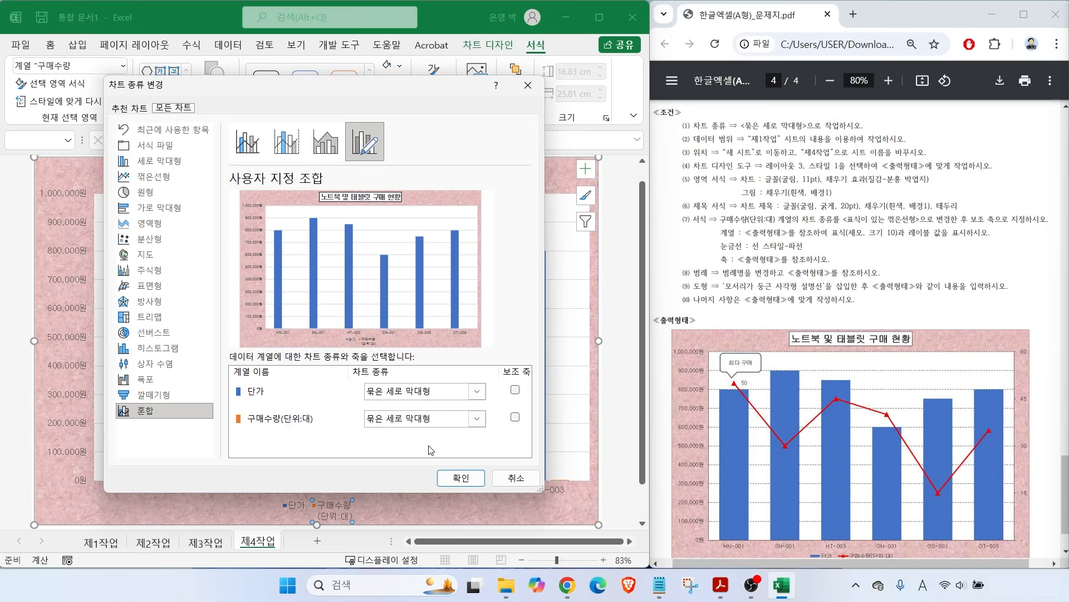
click(469, 421)
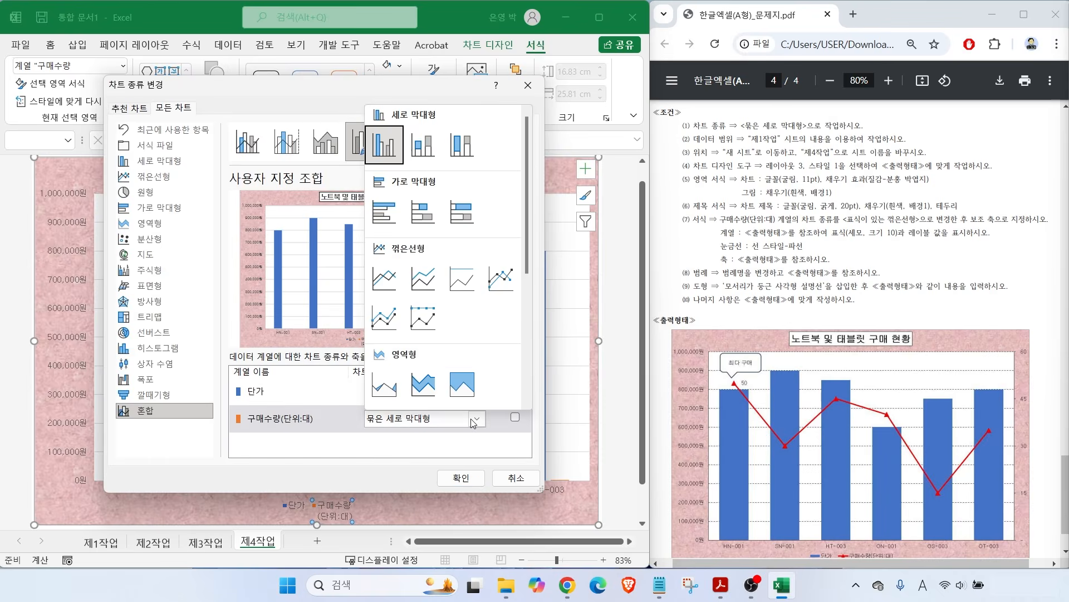
click(501, 279)
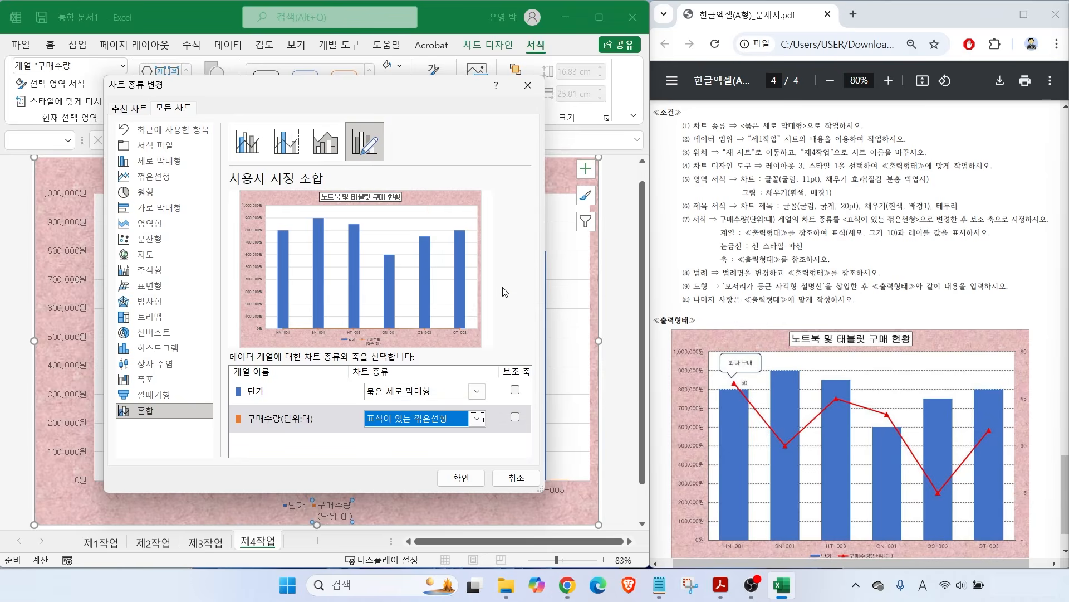
click(516, 420)
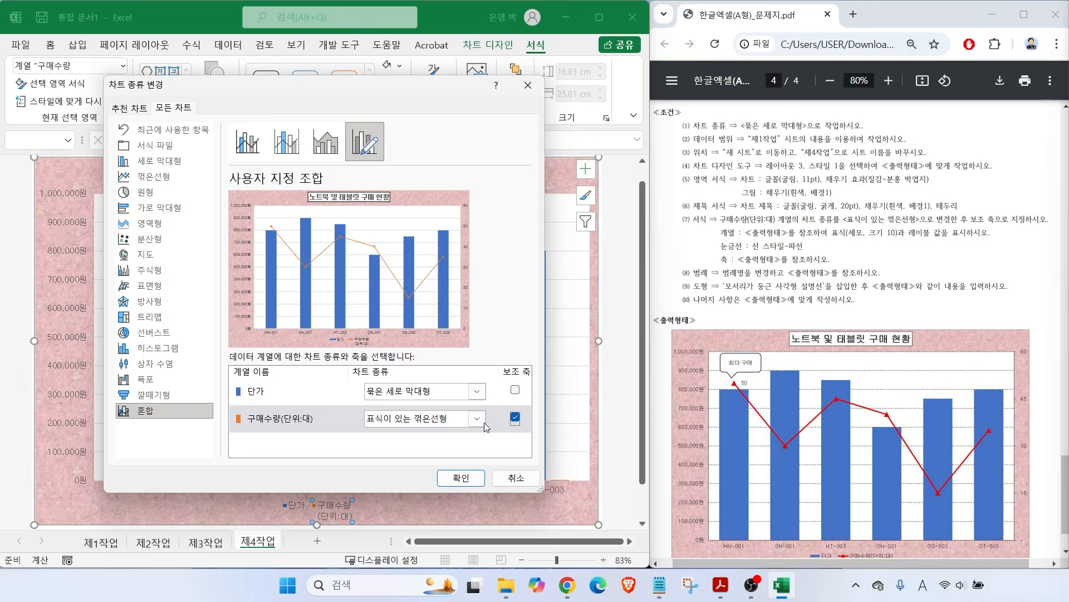
click(460, 477)
key(ctrl+2)
mouse_move(737, 239)
mouse_down()
mouse_move(871, 239)
mouse_move(834, 199)
mouse_up()
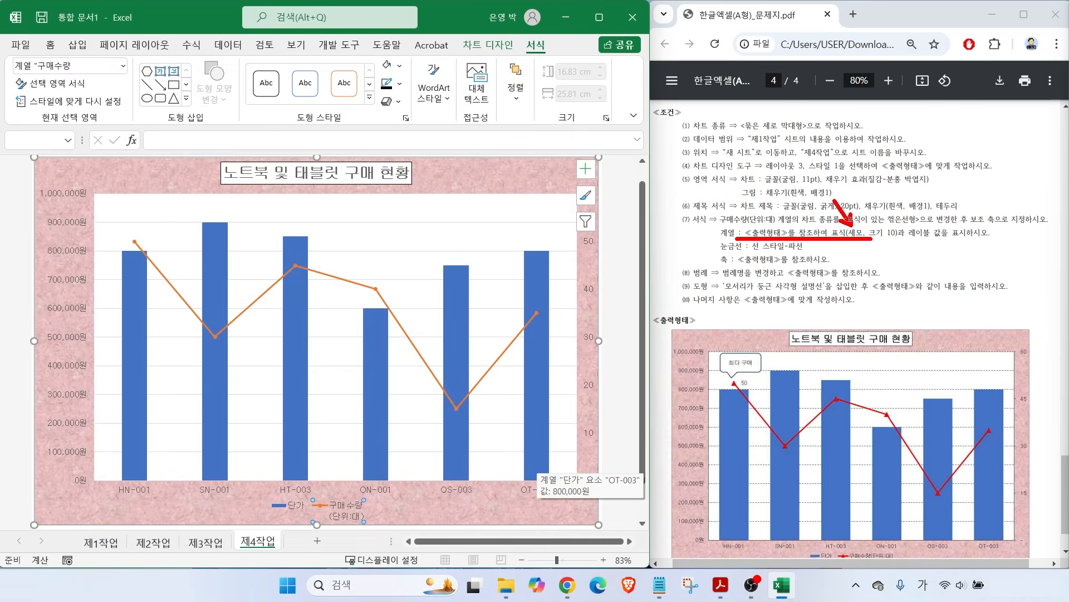
Step: Open the Format Data Series settings for the orange 구매수량 line
drag(909, 239, 953, 239)
key(Escape)
click(134, 242)
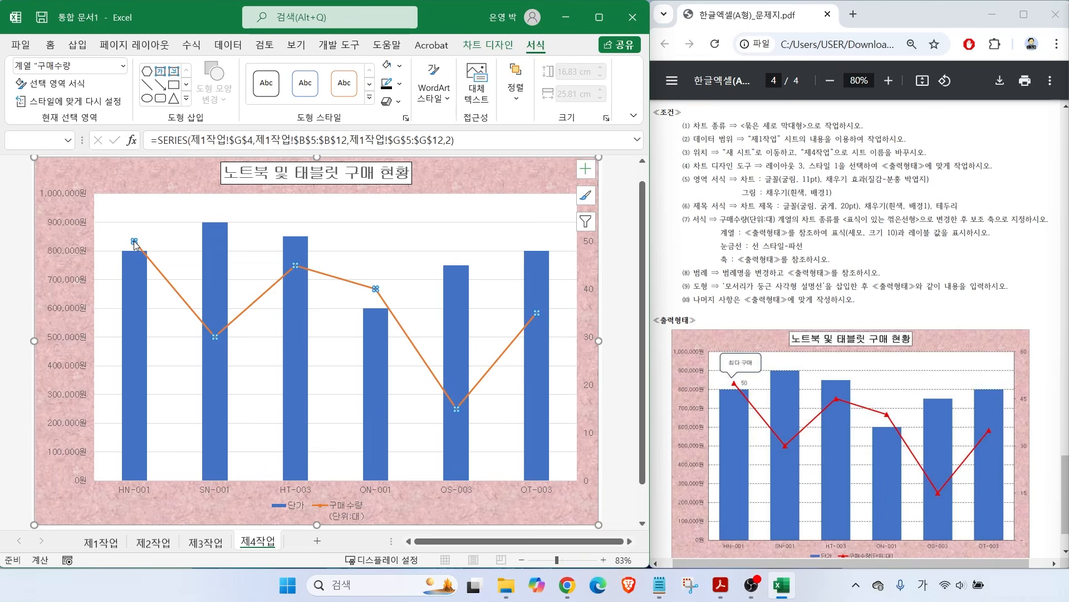
right_click(135, 245)
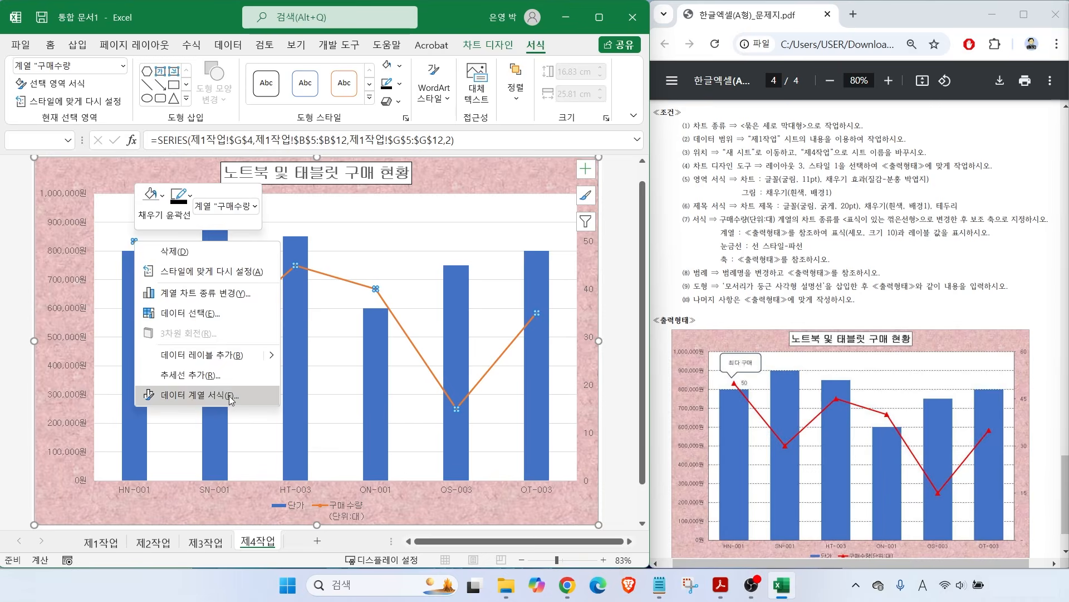
click(219, 396)
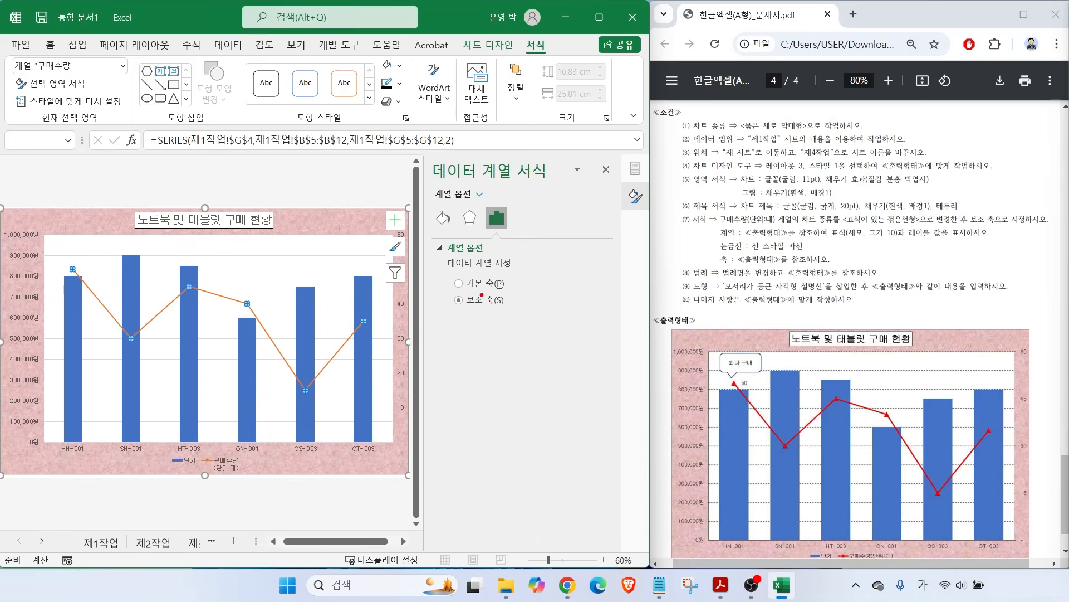
mouse_move(401, 115)
mouse_down()
mouse_move(608, 600)
mouse_move(640, 562)
mouse_up()
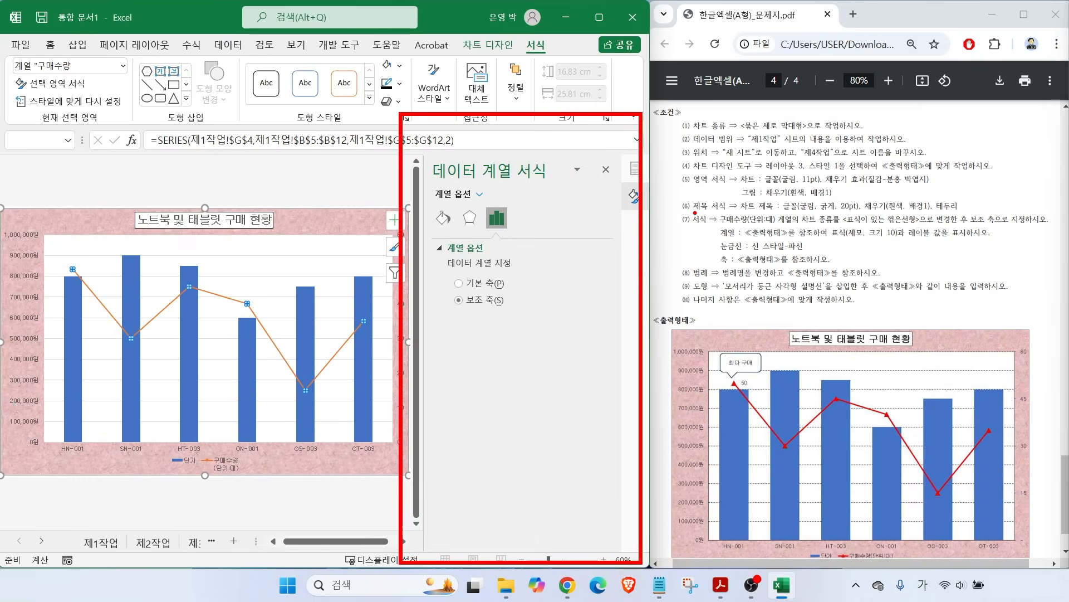
mouse_move(673, 33)
mouse_down()
mouse_move(916, 444)
mouse_move(1060, 565)
mouse_up()
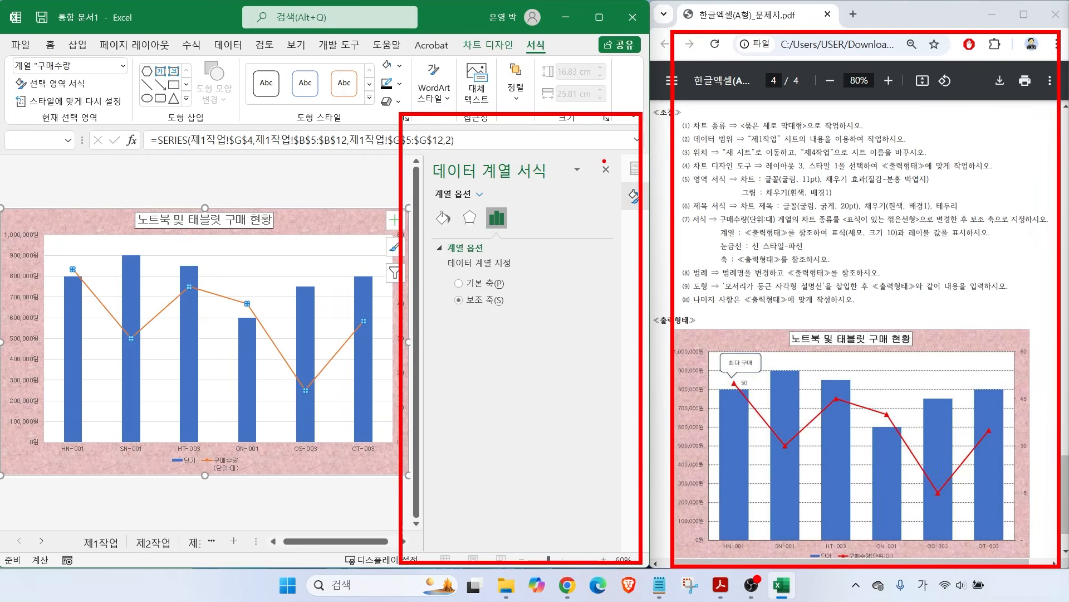
mouse_move(616, 162)
mouse_down()
mouse_move(594, 169)
mouse_move(617, 178)
mouse_up()
key(Escape)
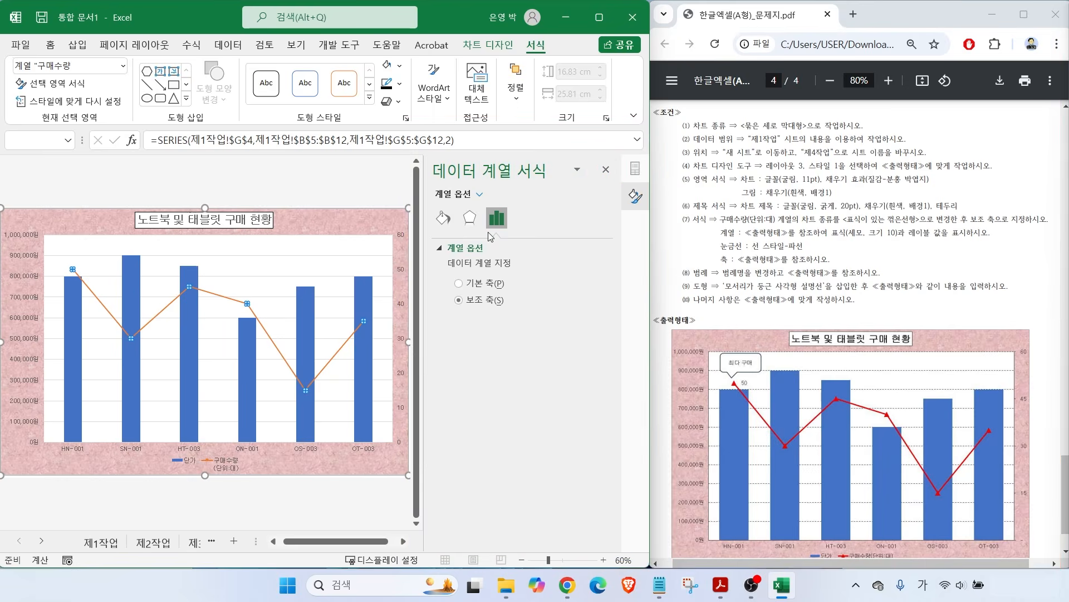
Step: Set built-in triangle markers of size 10 on the line
click(443, 218)
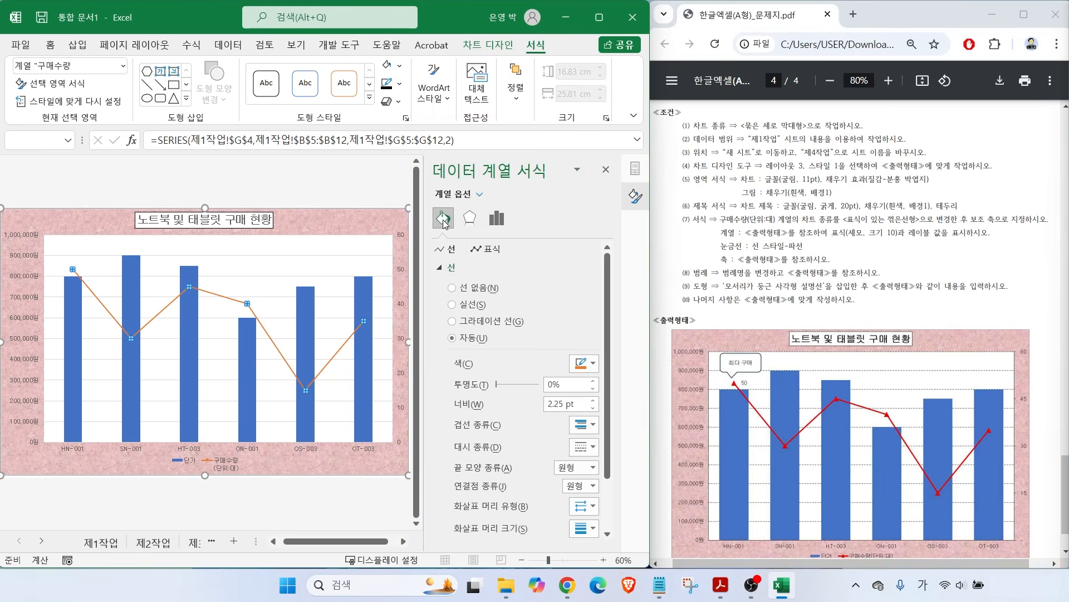
click(489, 248)
click(463, 267)
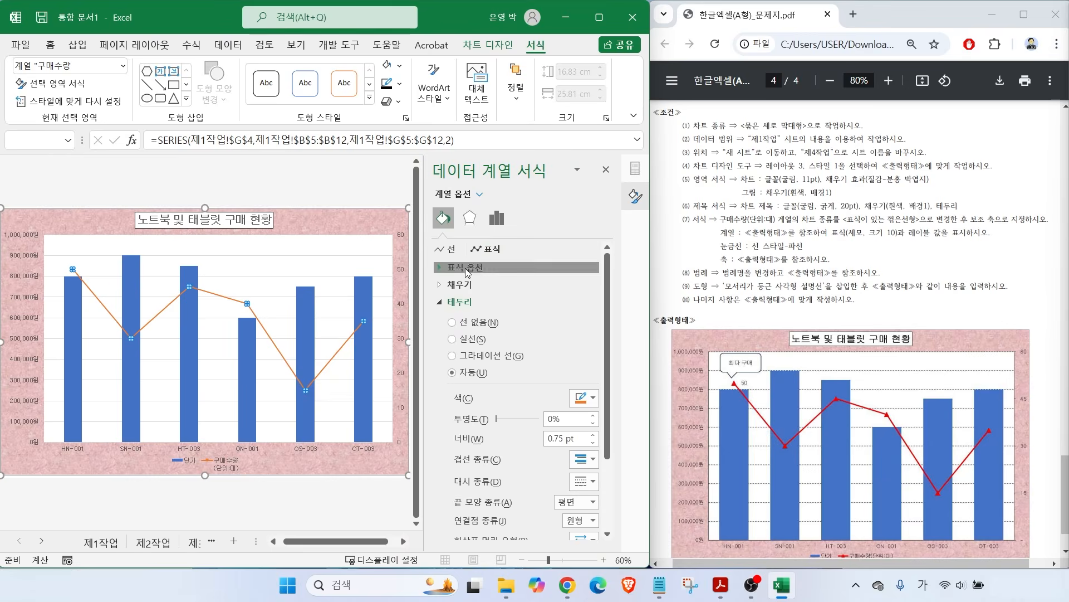
click(466, 321)
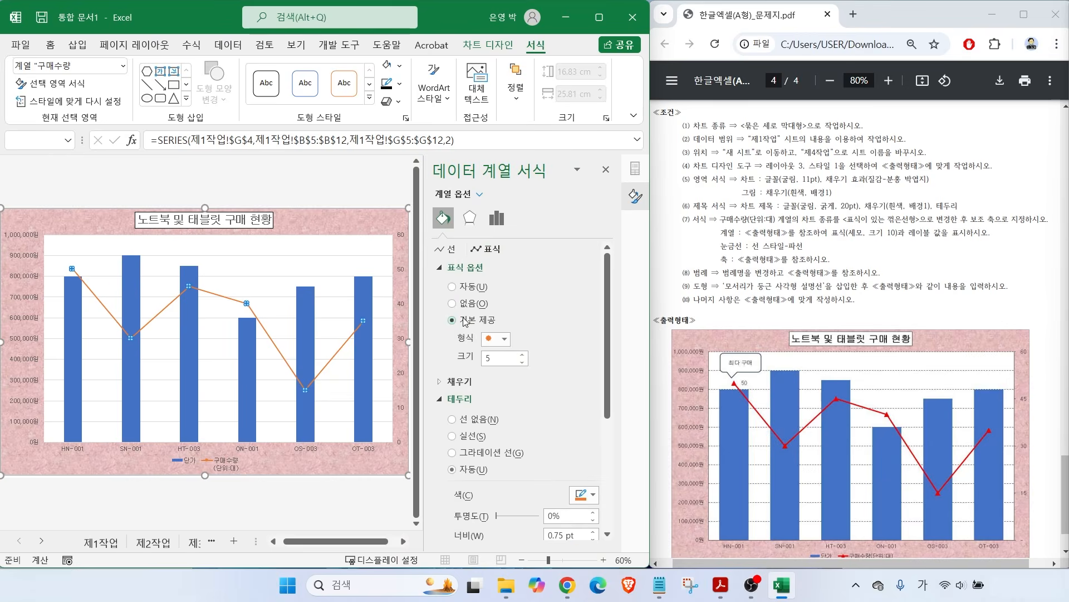
click(504, 340)
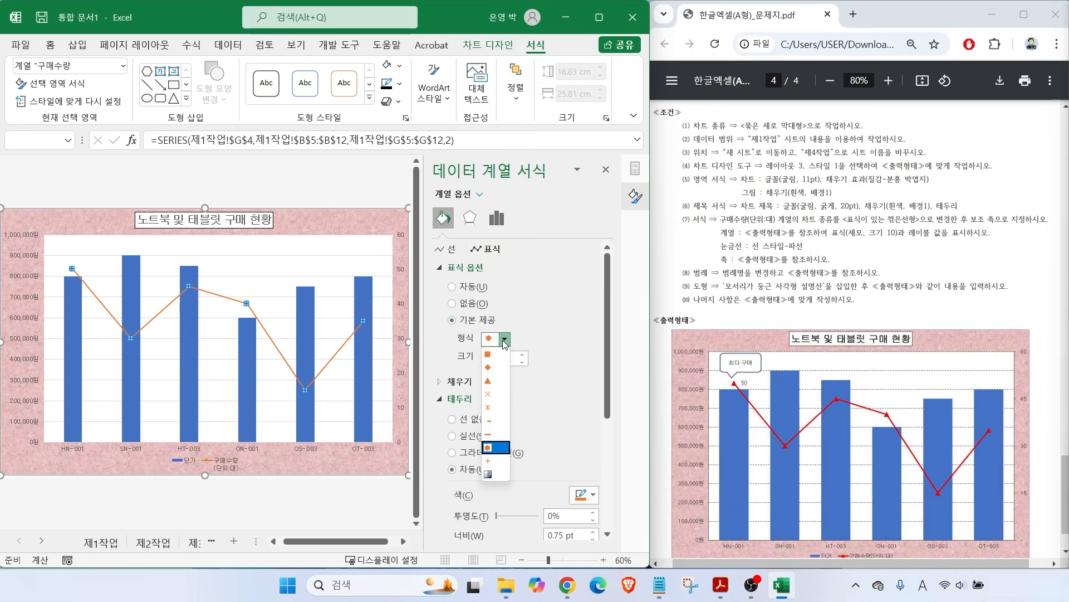
click(489, 380)
drag(498, 355, 455, 360)
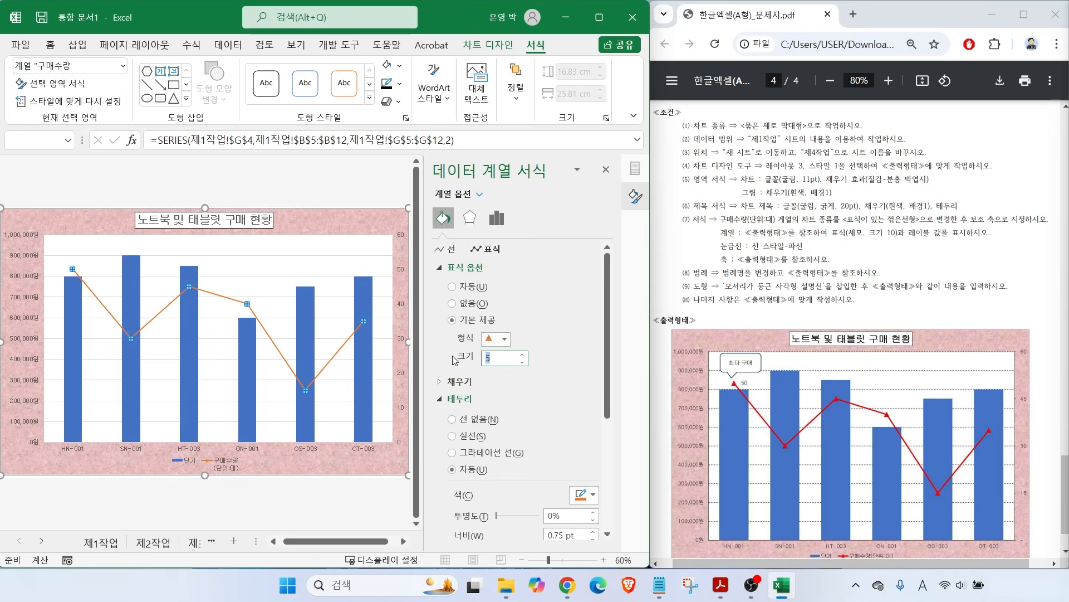
text(10)
key(Return)
click(326, 214)
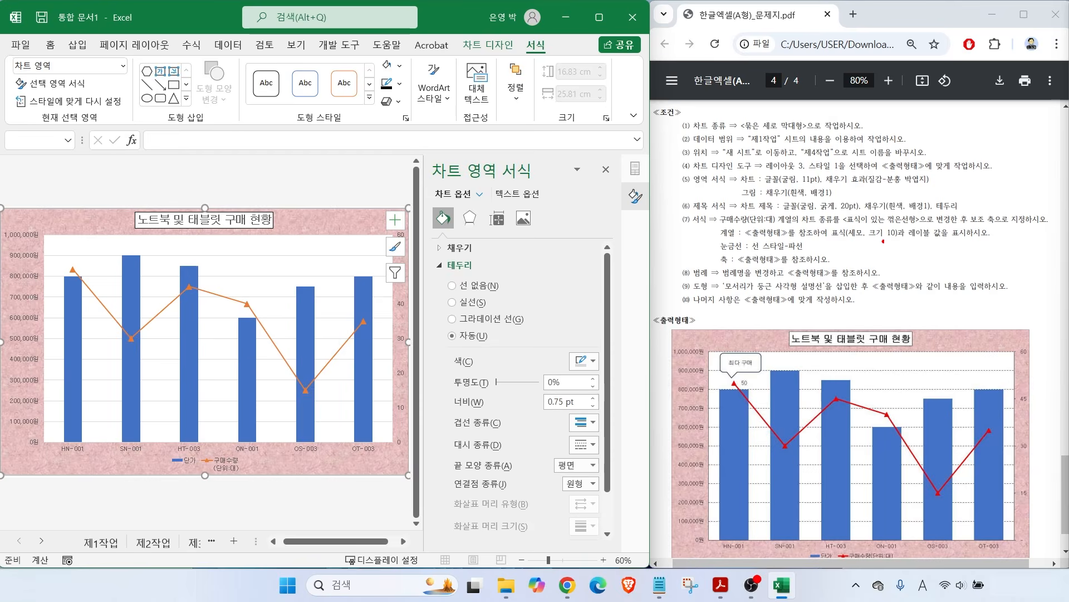
Step: Add a data label reading 50 to the HN-001 point of the 구매수량 line
drag(918, 242, 985, 242)
mouse_move(757, 388)
mouse_down()
mouse_move(732, 380)
mouse_move(757, 386)
mouse_up()
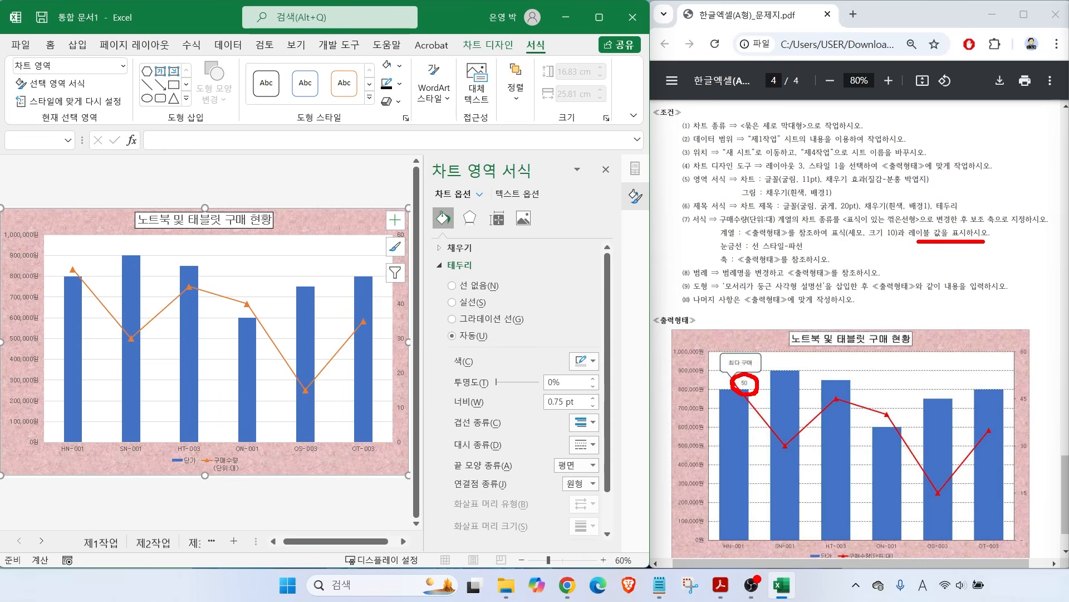
click(73, 270)
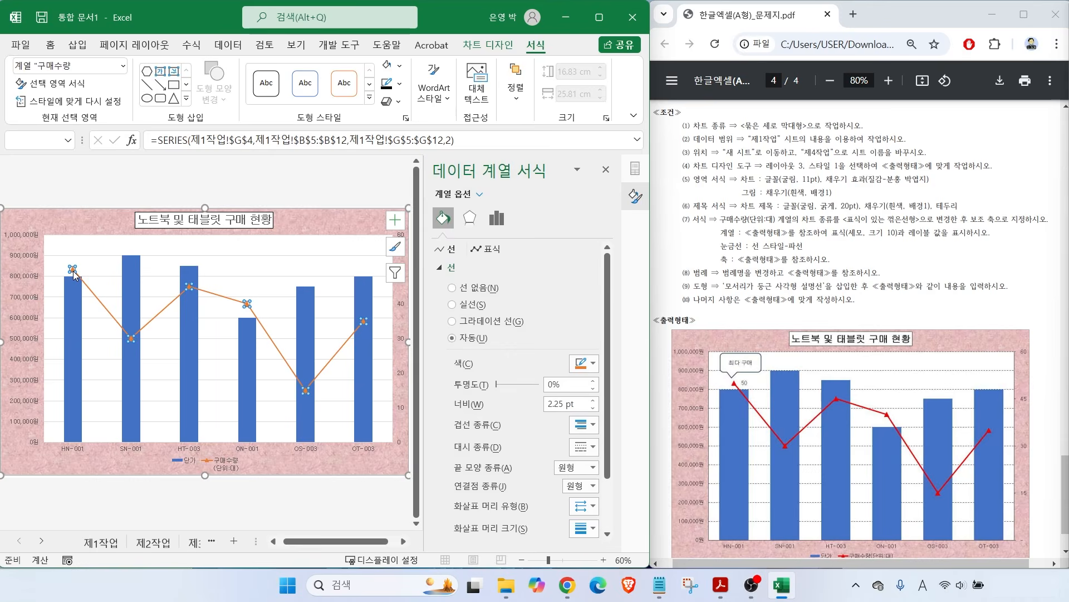
click(73, 271)
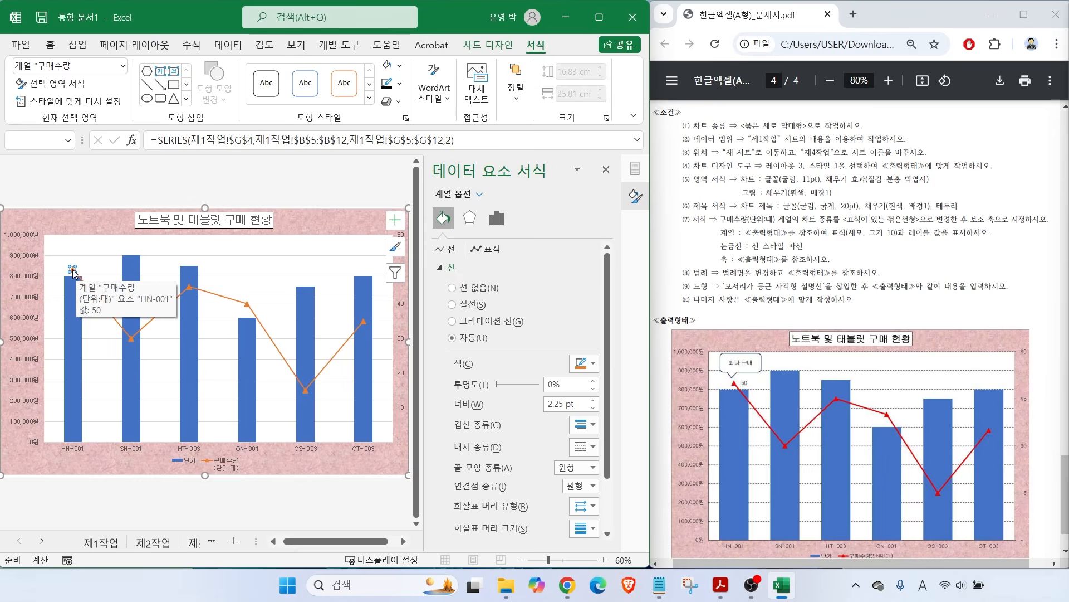
right_click(73, 270)
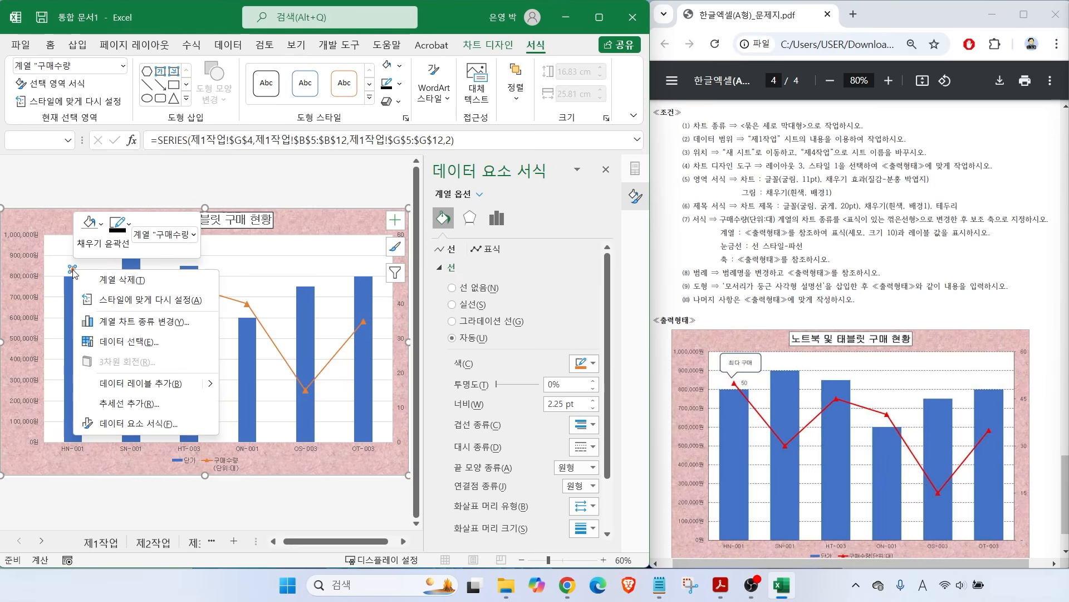
click(156, 382)
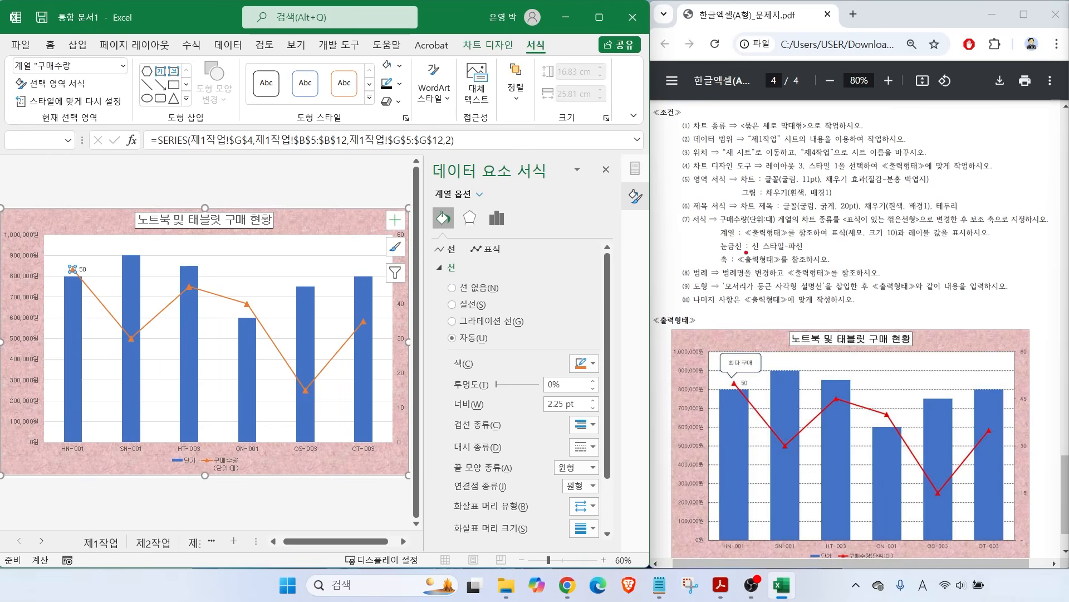
mouse_move(723, 258)
mouse_down()
mouse_move(838, 258)
mouse_move(721, 258)
mouse_up()
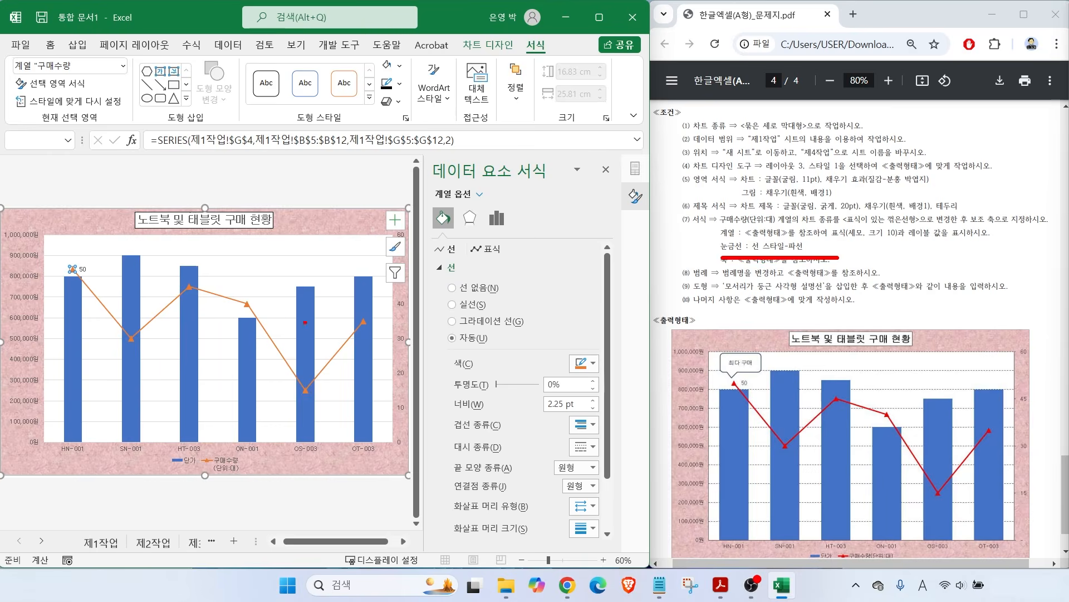
Step: Set the major gridlines to a solid line with a dashed dash type
click(247, 276)
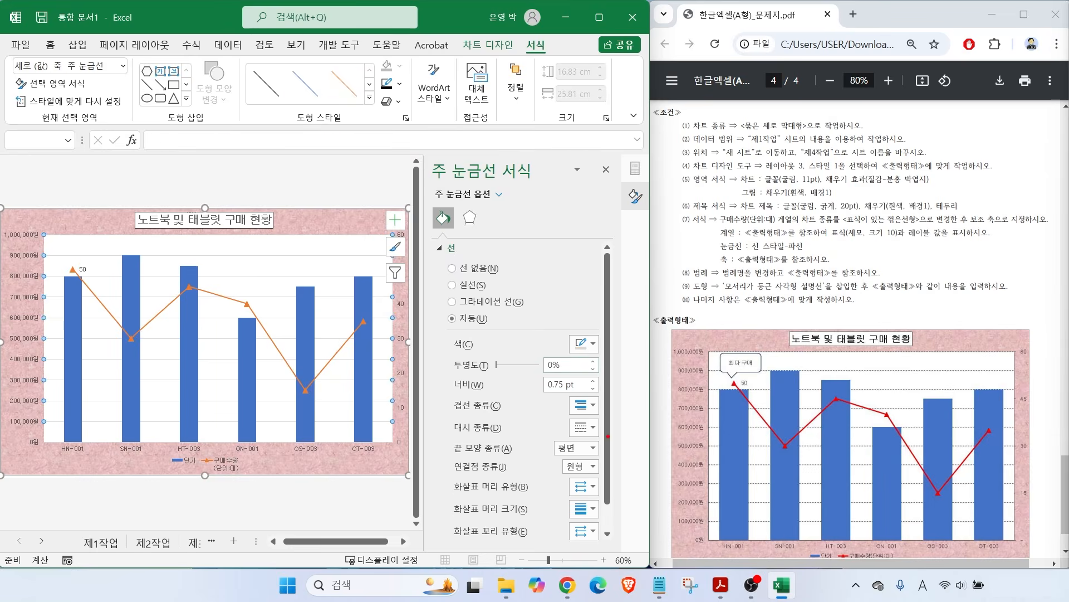
mouse_move(599, 442)
mouse_down()
mouse_move(559, 415)
mouse_move(602, 445)
mouse_up()
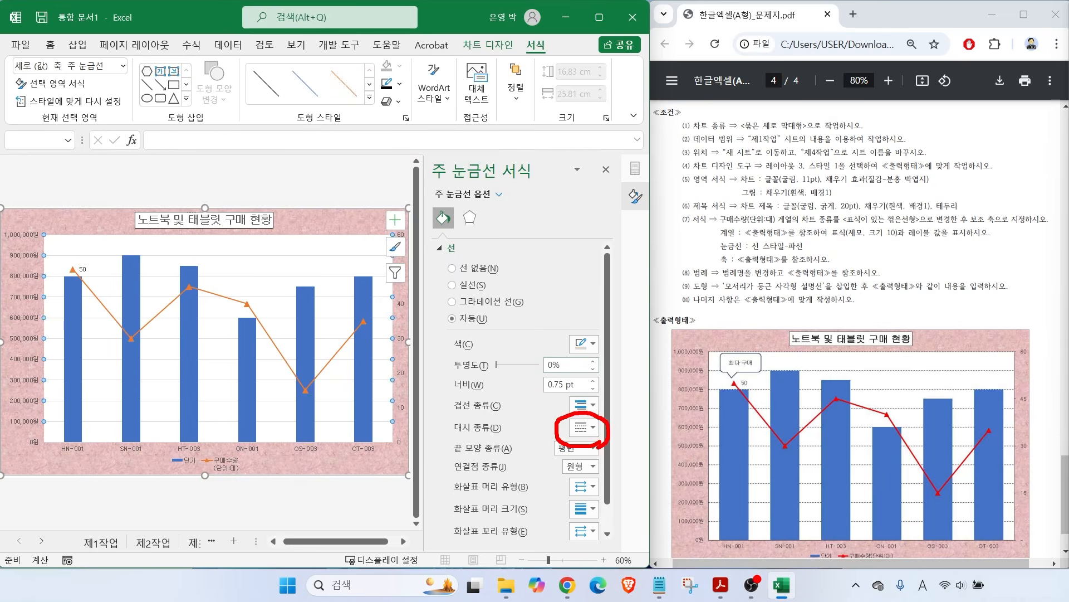
click(584, 427)
click(590, 468)
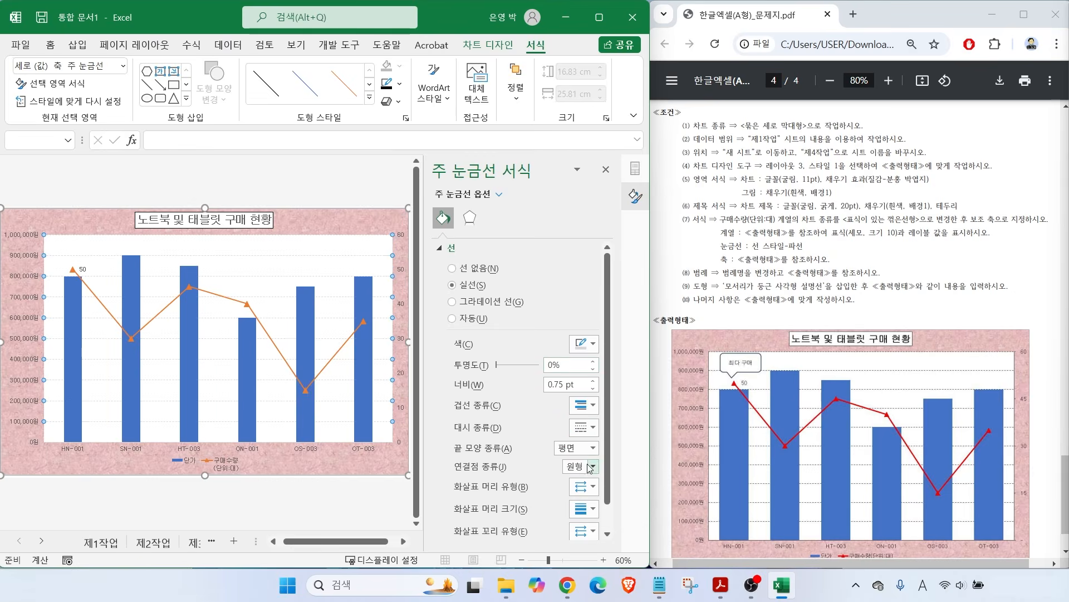
Step: Compare the chart's axis labels with the sample and select the secondary value axis
drag(715, 267, 851, 266)
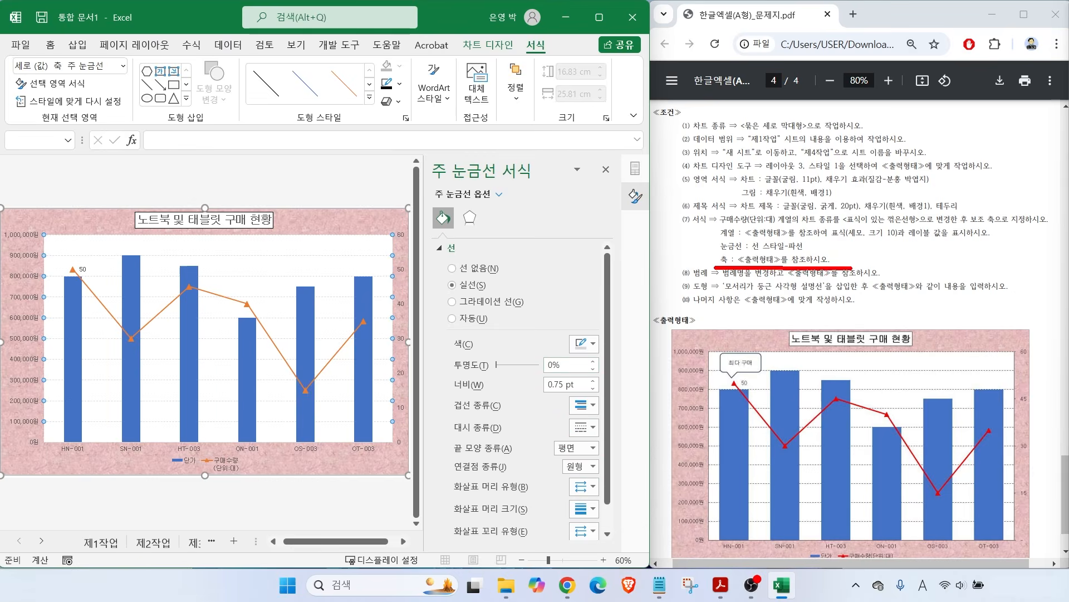
drag(684, 345, 644, 313)
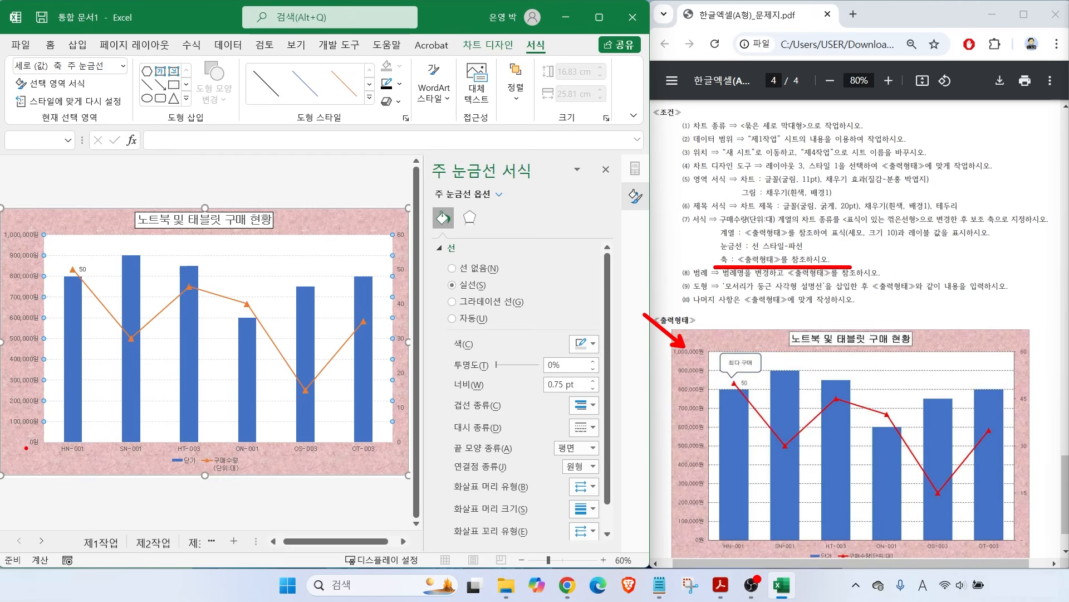
drag(27, 447, 2, 474)
drag(25, 225, 1, 187)
drag(691, 543, 658, 560)
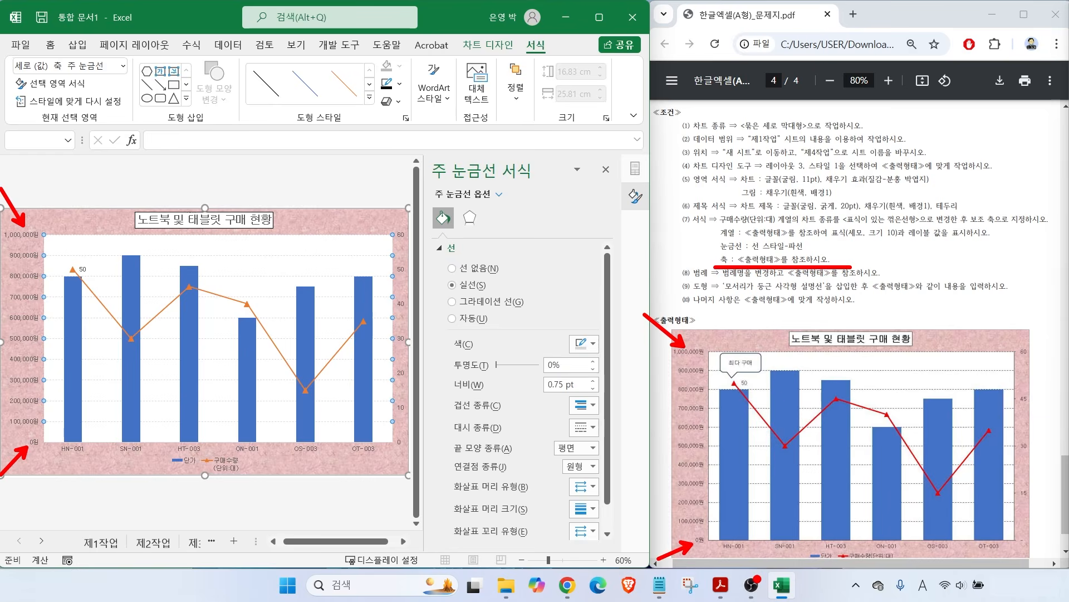
key(e)
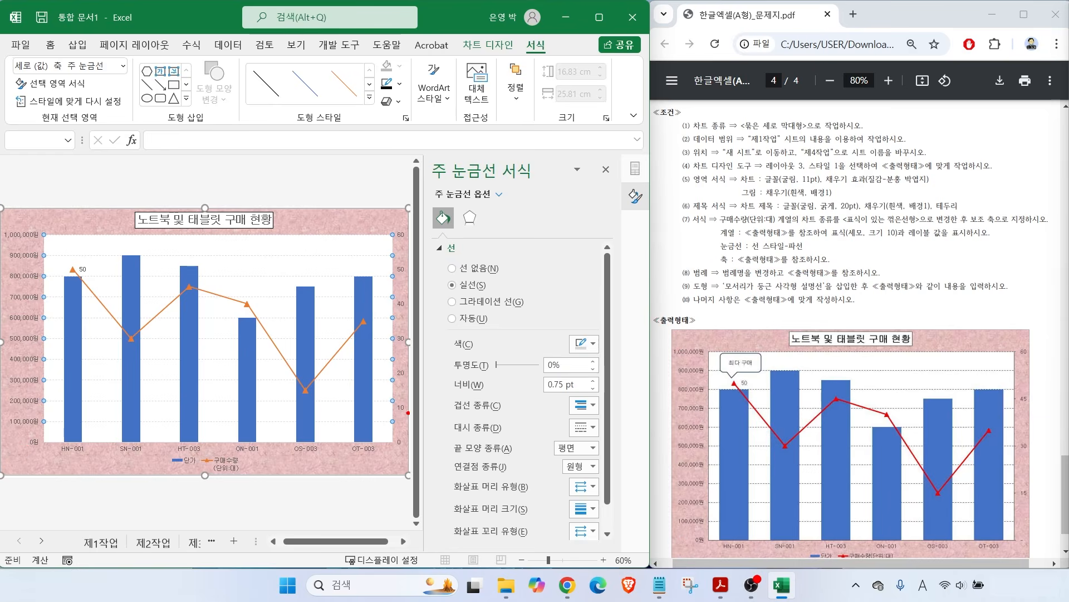
drag(410, 450, 398, 437)
mouse_move(413, 249)
mouse_down()
mouse_move(422, 240)
mouse_move(413, 264)
mouse_up()
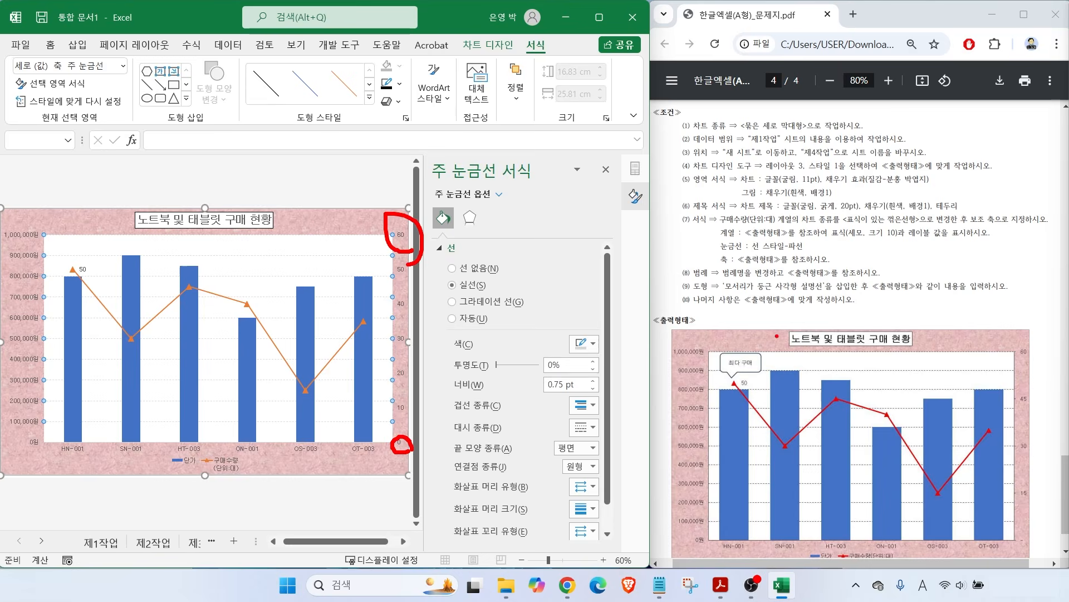
mouse_move(1045, 360)
mouse_down()
mouse_move(1009, 356)
mouse_move(1025, 366)
mouse_up()
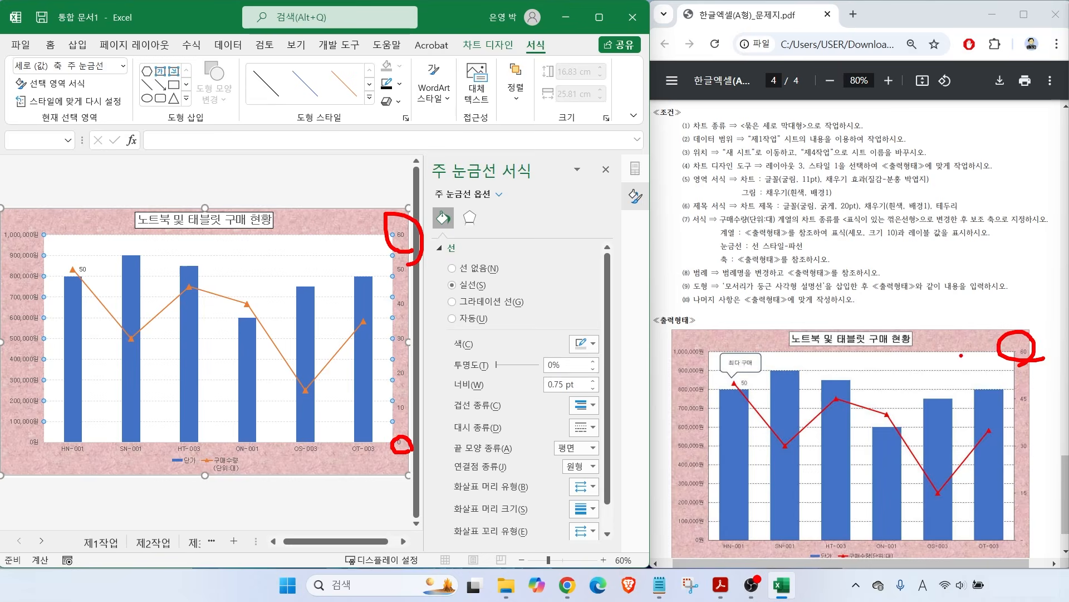
key(Escape)
click(404, 308)
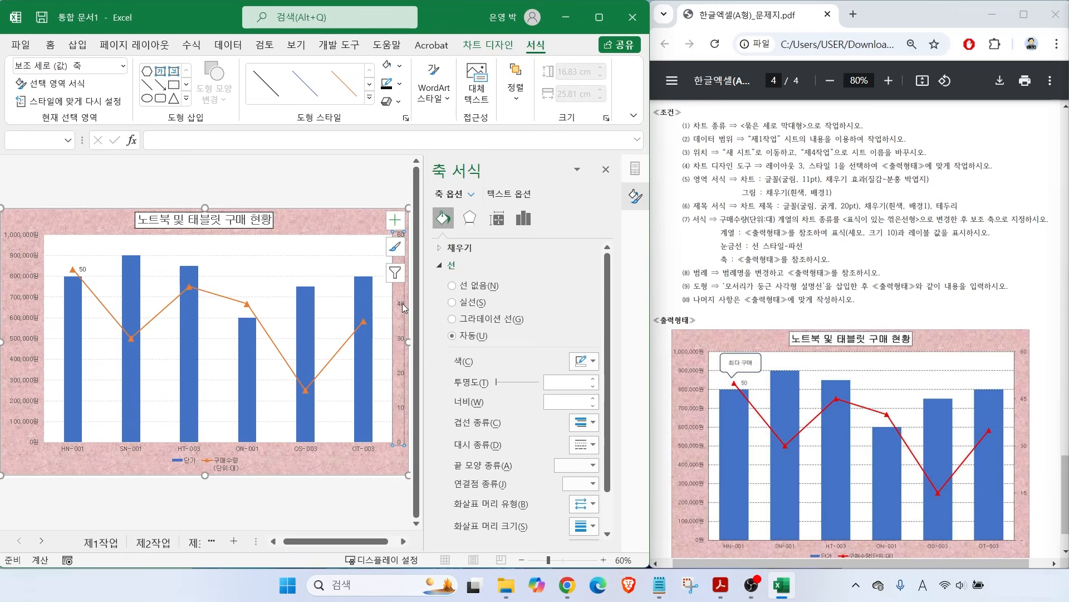
Step: Show the secondary axis bounds and units, checking the 0.0 minimum
mouse_move(536, 240)
mouse_down()
mouse_move(521, 185)
mouse_move(538, 237)
mouse_up()
key(Escape)
click(524, 218)
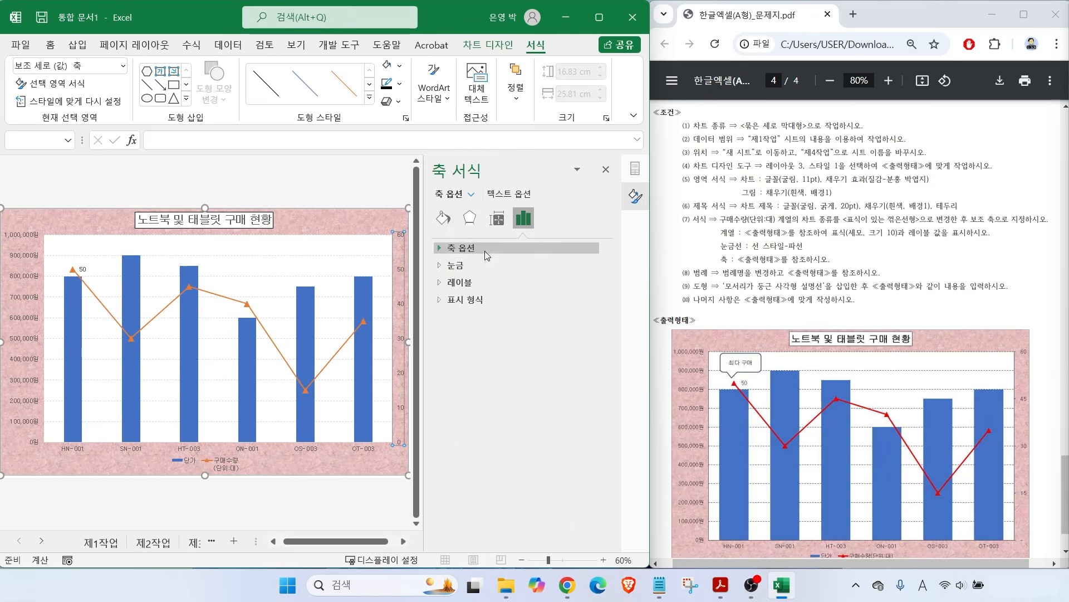
click(445, 248)
key(ctrl+2)
mouse_move(518, 277)
mouse_down()
mouse_move(533, 270)
mouse_move(550, 318)
mouse_up()
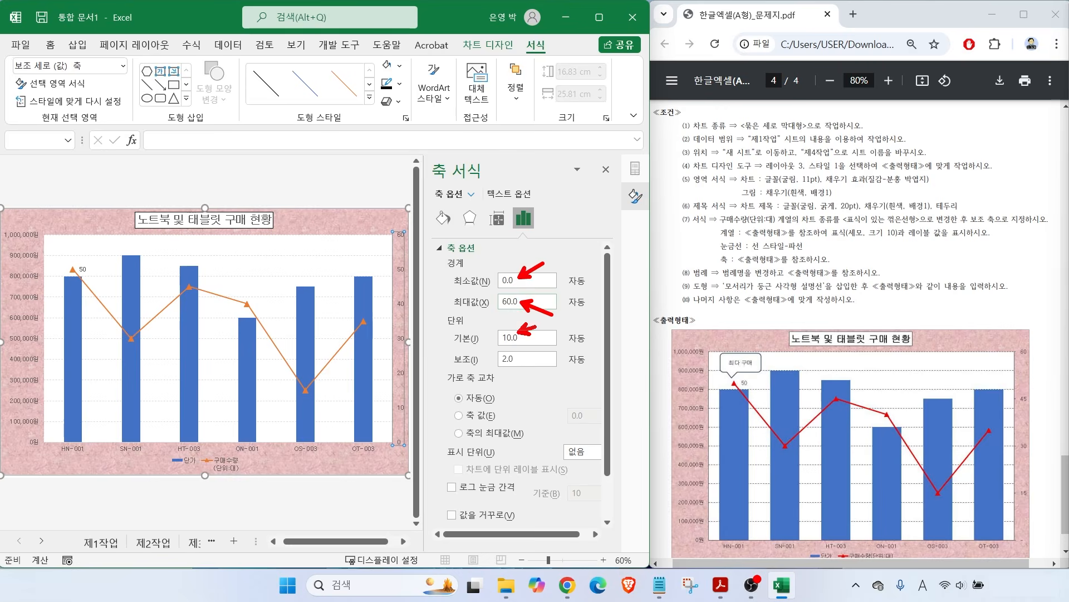
key(Escape)
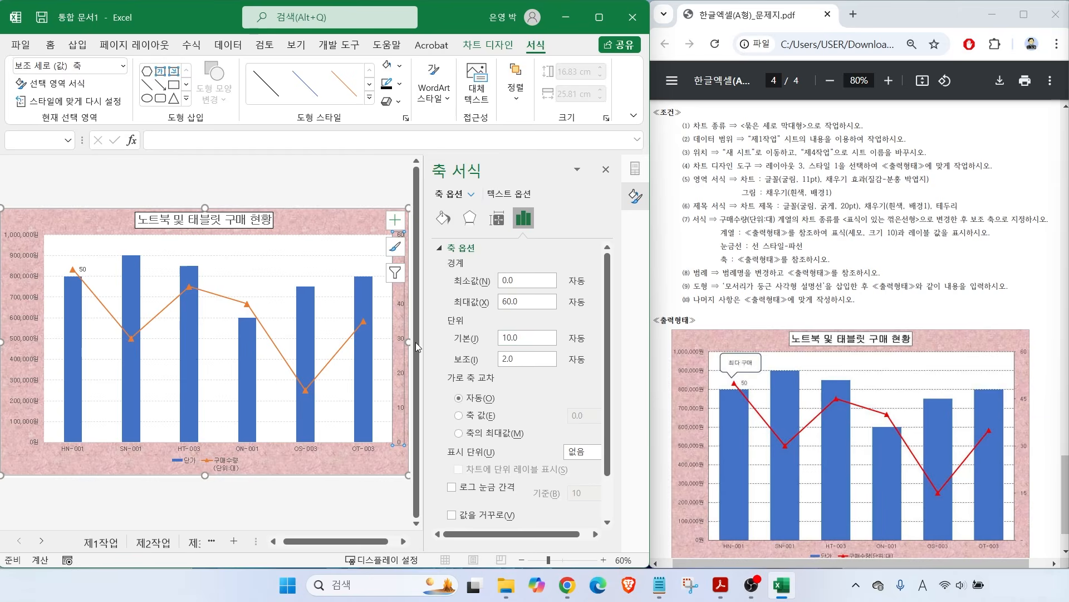
Step: Set the secondary axis major unit to 15
drag(530, 338, 495, 339)
text(15)
key(Return)
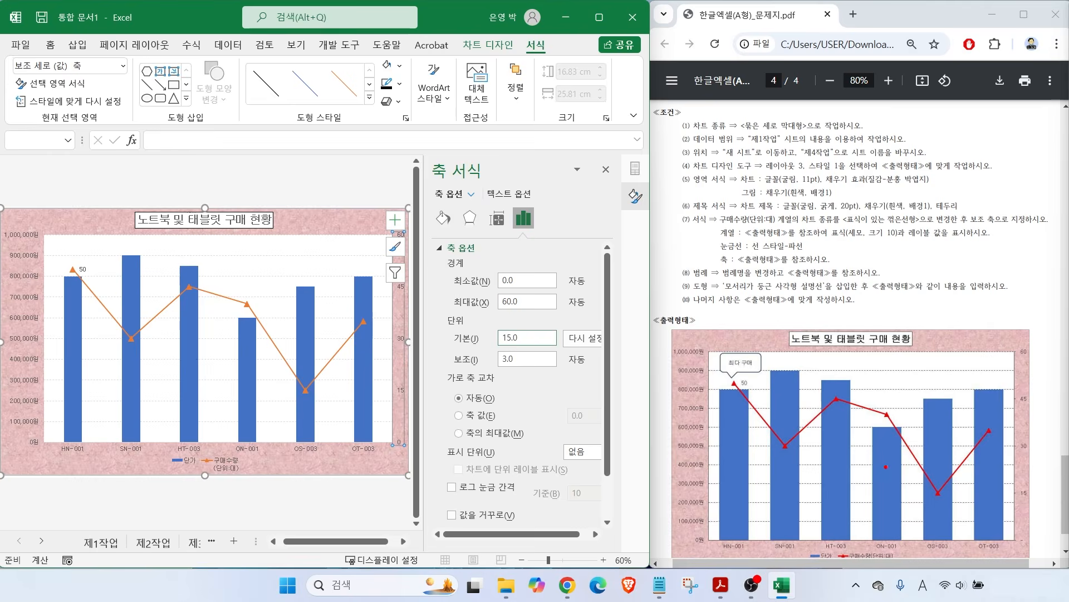
drag(1012, 538, 970, 519)
drag(390, 447, 336, 415)
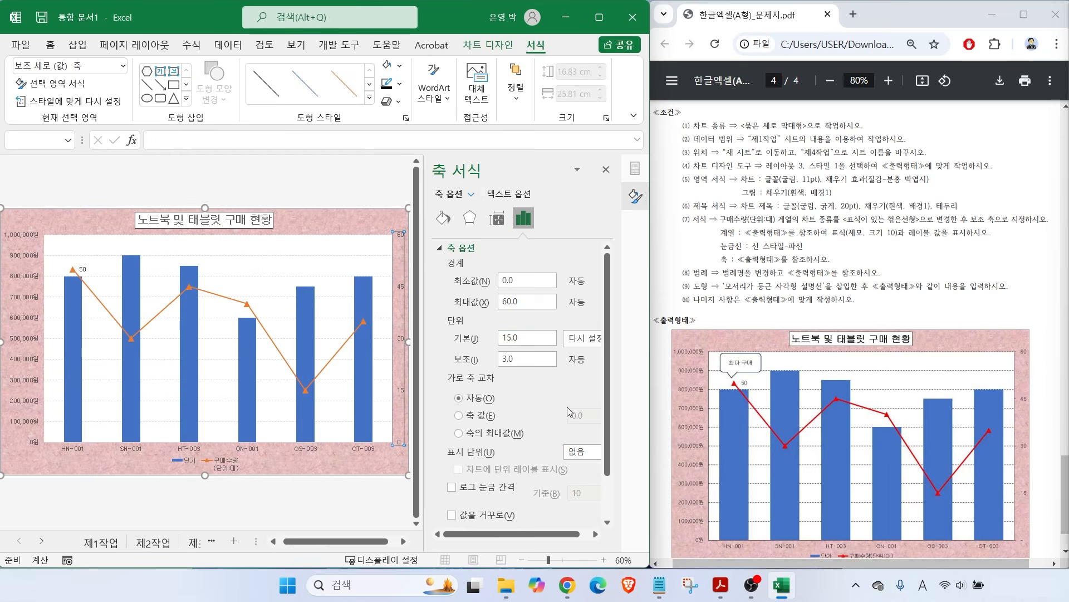
drag(605, 404, 604, 482)
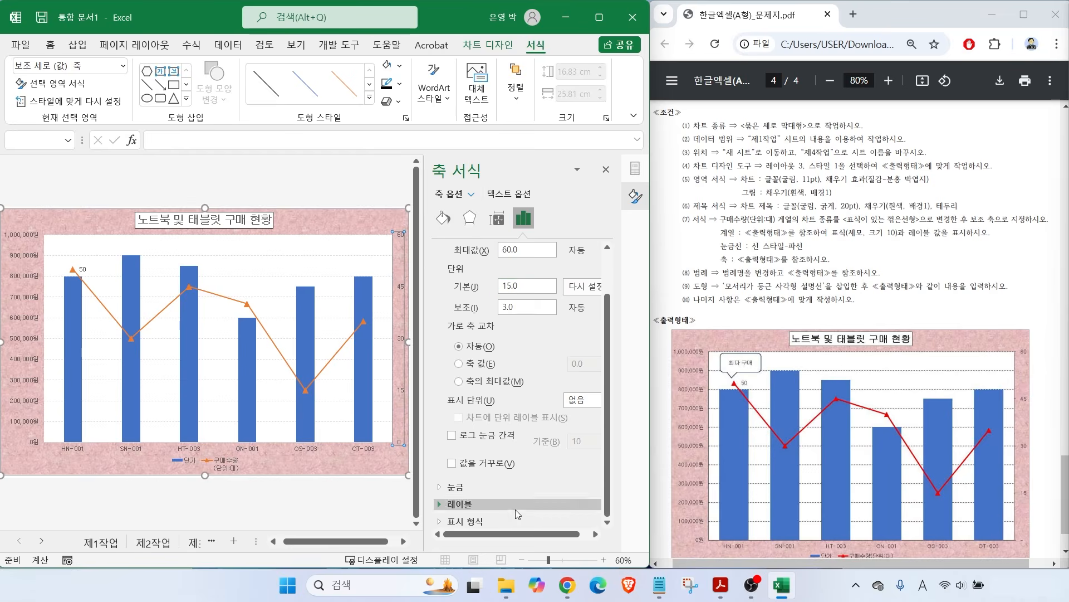
drag(420, 505, 515, 541)
Step: Format the secondary axis numbers as 회계 with no currency symbol, then close the pane
key(Escape)
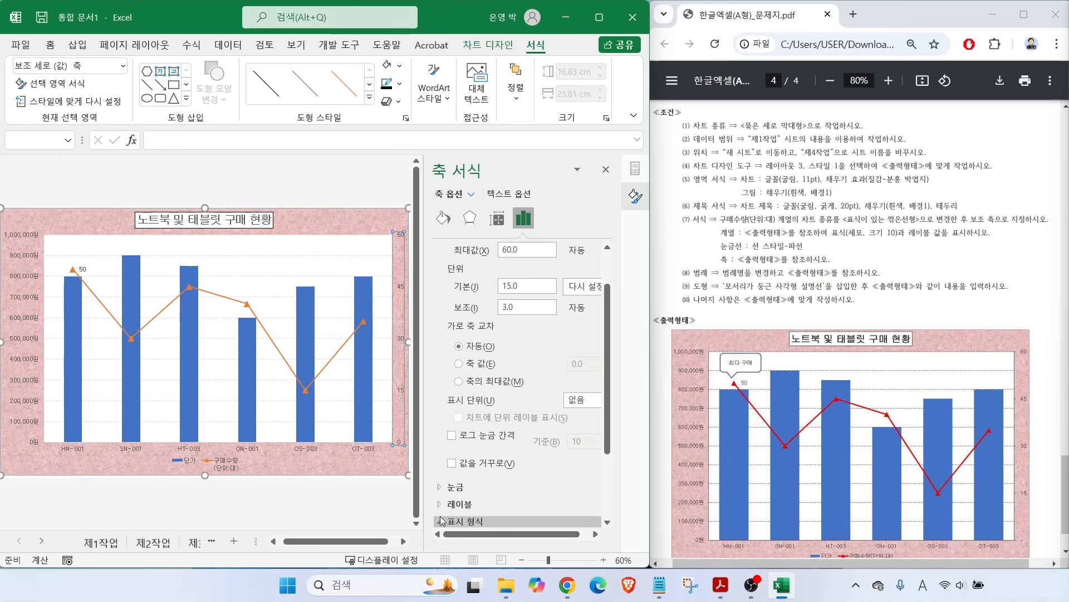
click(439, 521)
click(594, 449)
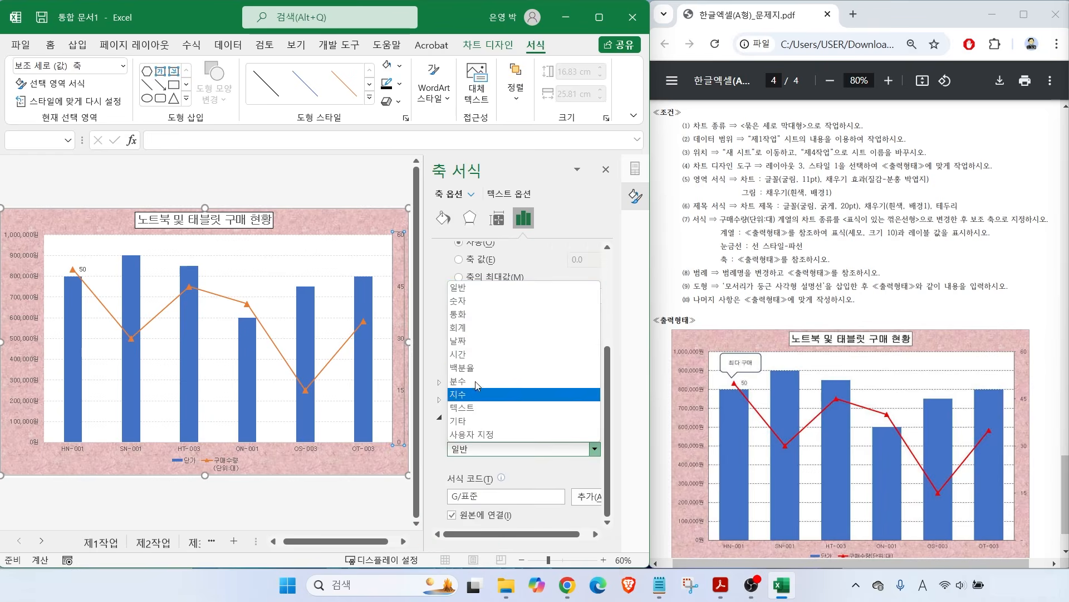
click(465, 308)
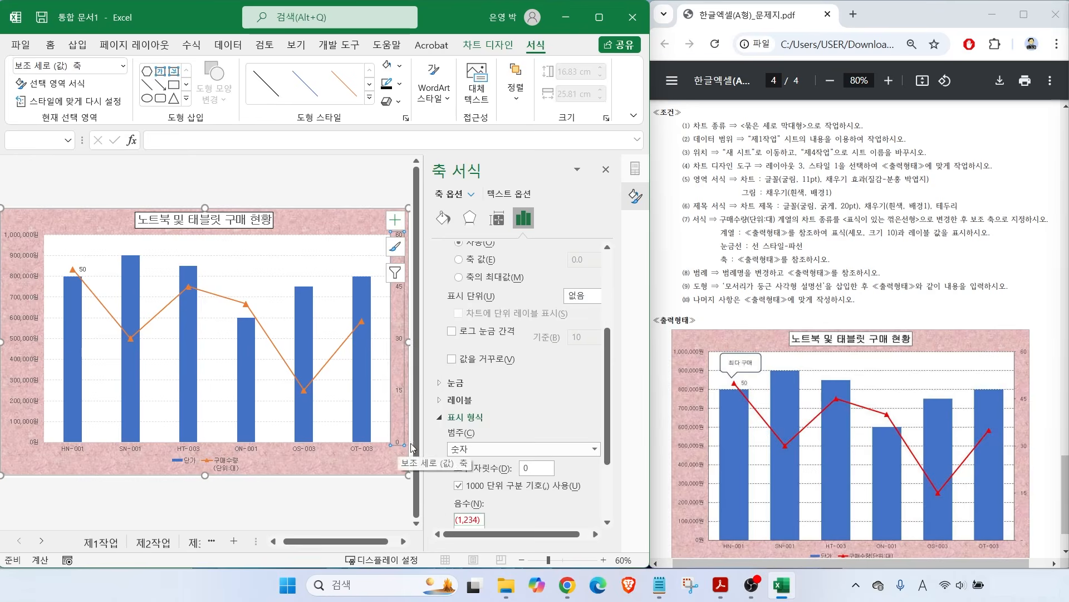
click(471, 449)
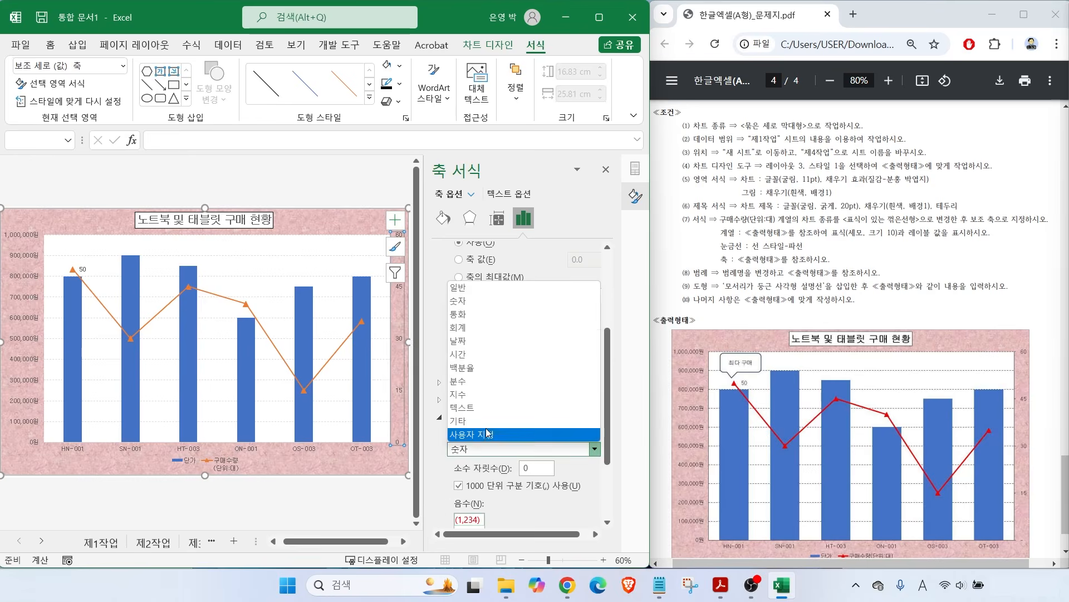
click(473, 328)
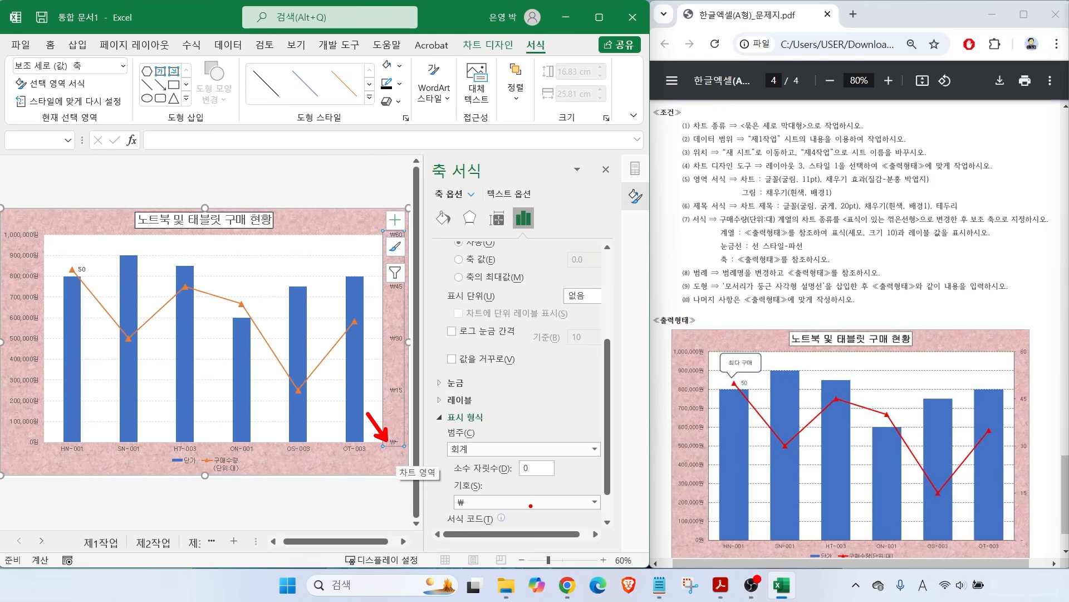
click(499, 504)
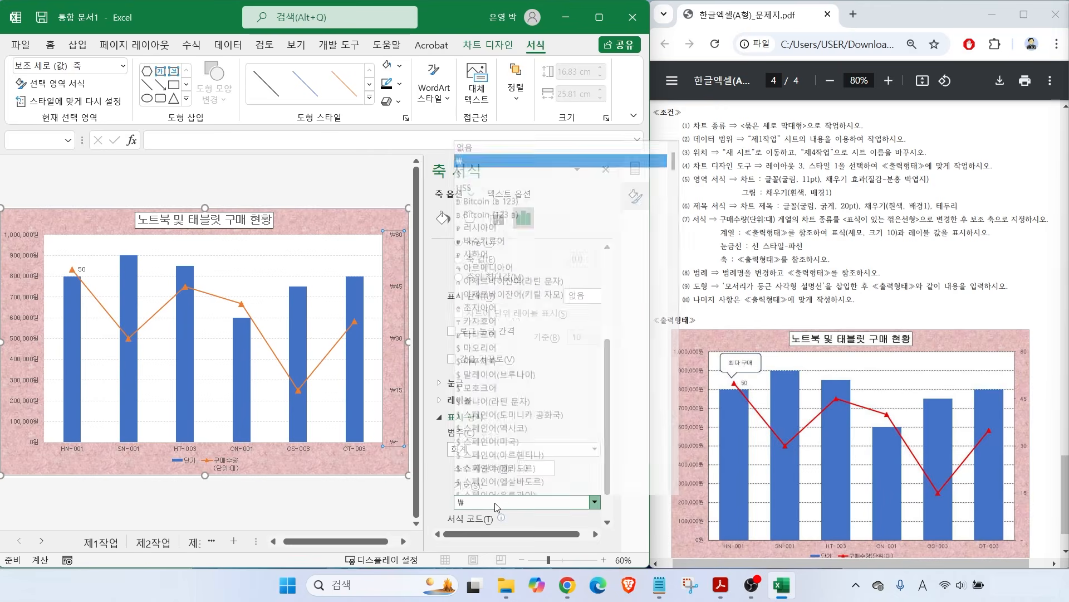
click(461, 141)
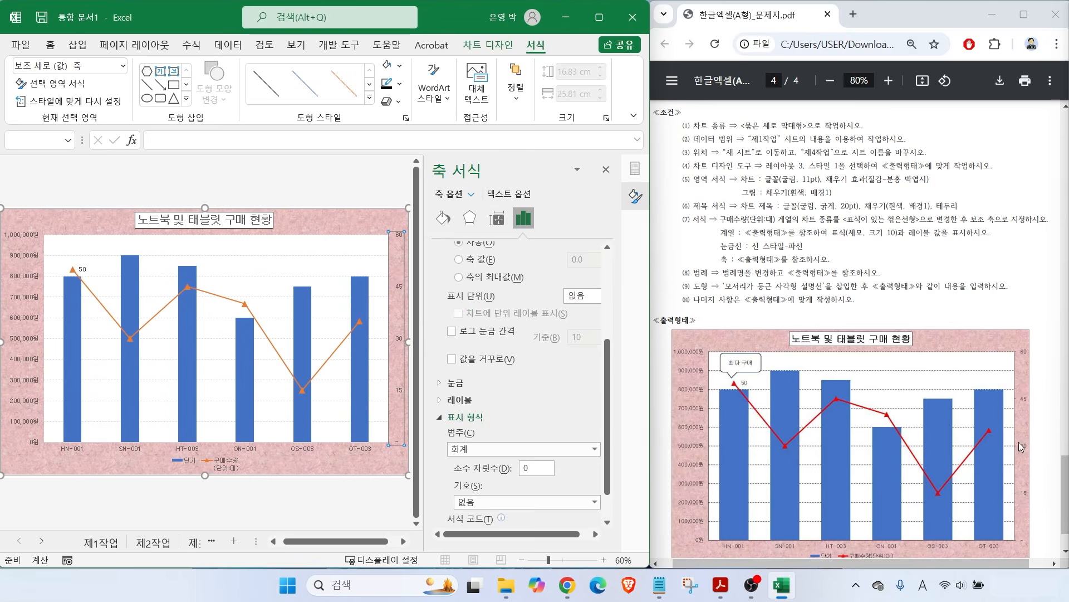
click(606, 168)
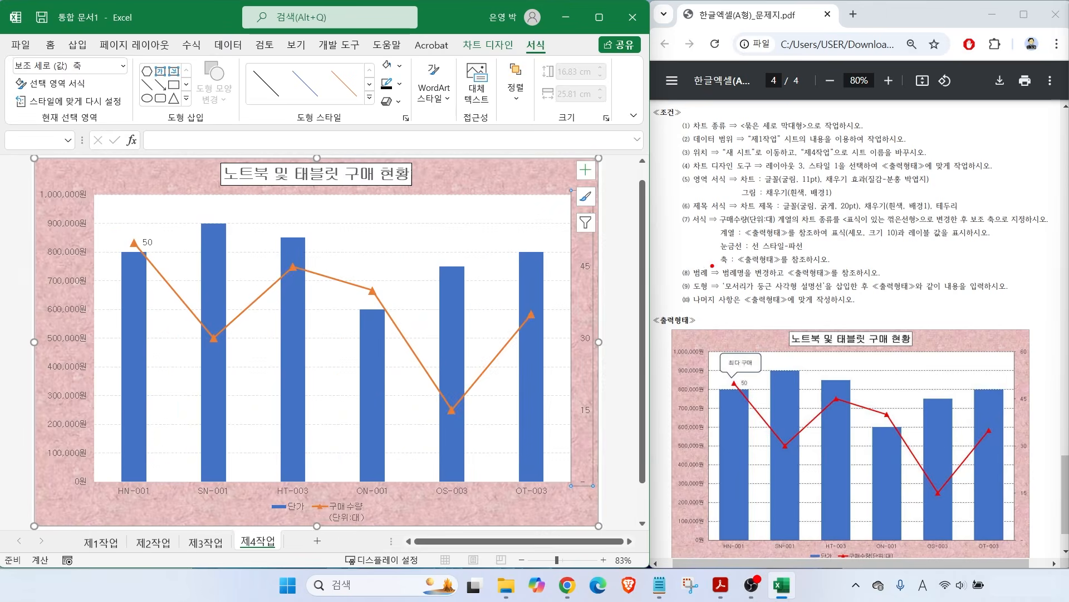
Step: Compare the legend with the sample chart and select the chart legend
drag(723, 259, 698, 230)
drag(721, 281, 882, 281)
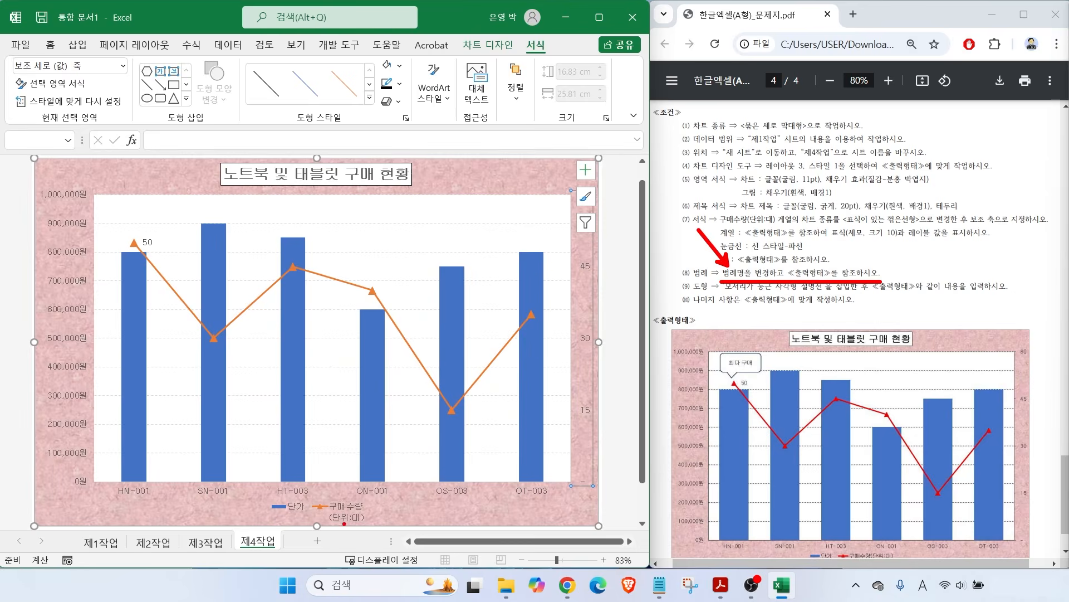
drag(249, 493, 394, 533)
drag(273, 493, 238, 449)
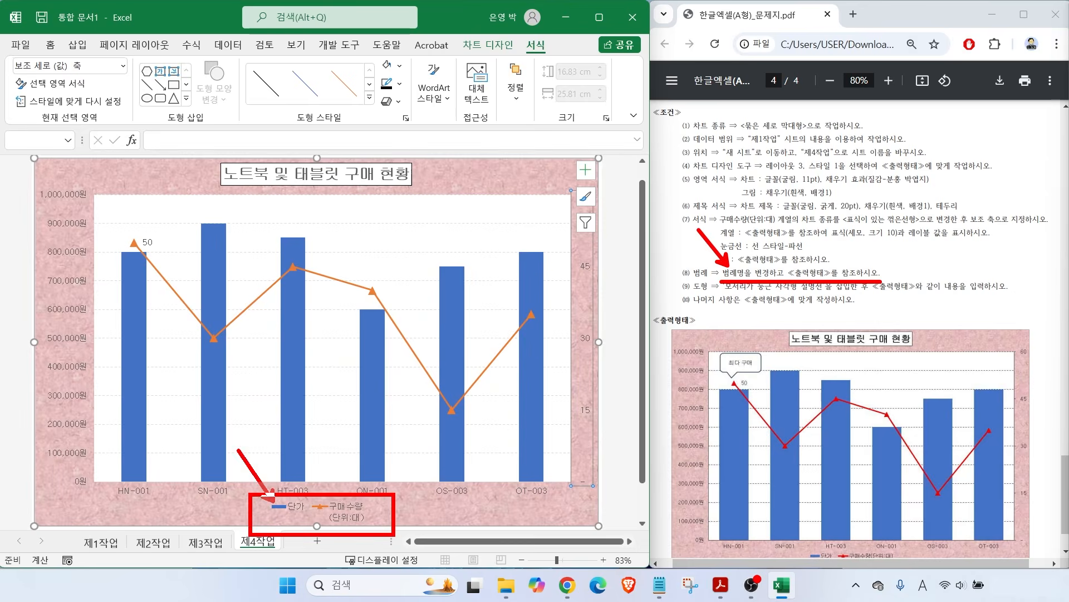
drag(333, 494, 374, 444)
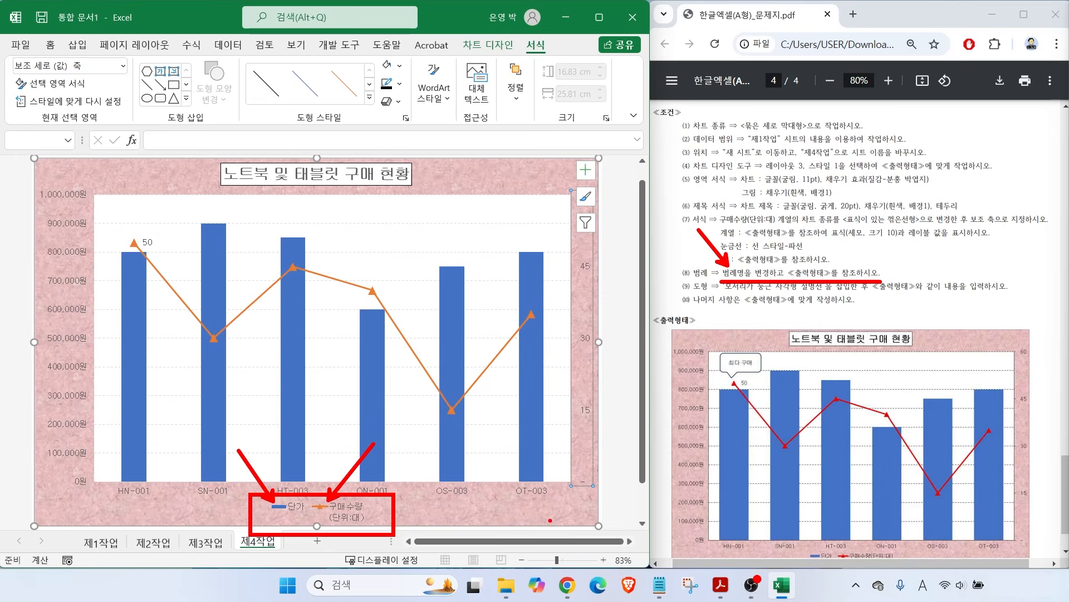
drag(868, 551, 896, 518)
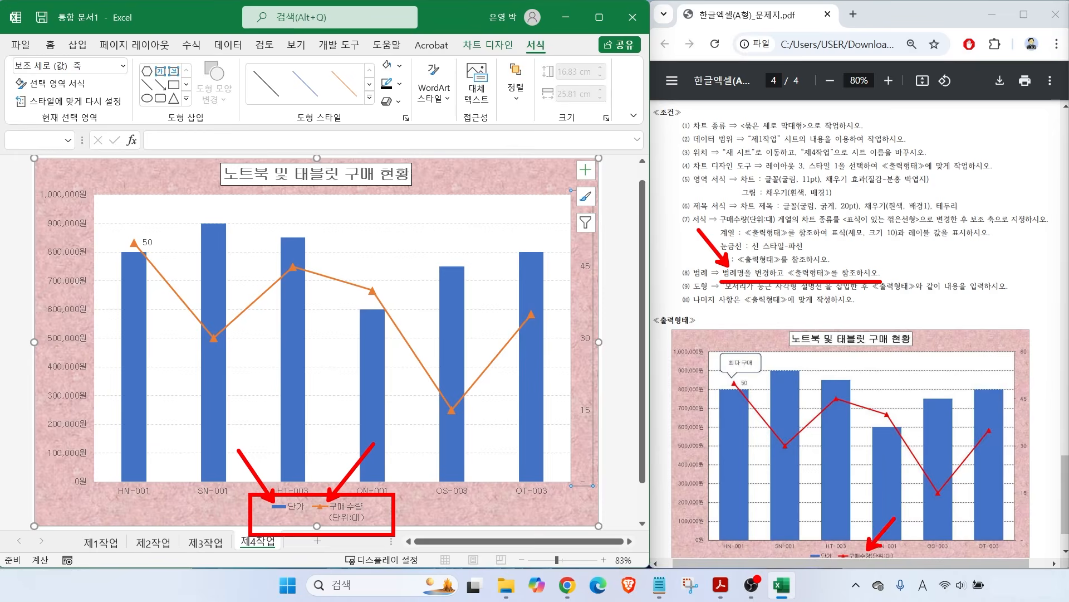
drag(833, 562, 931, 560)
key(Escape)
scroll(931, 513, down, 1)
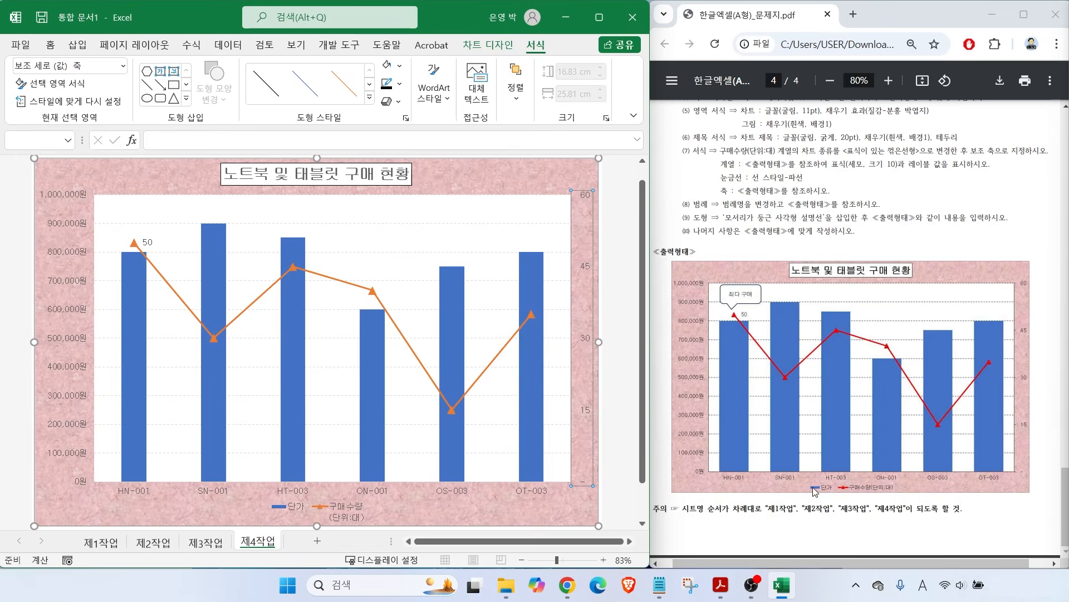
click(338, 514)
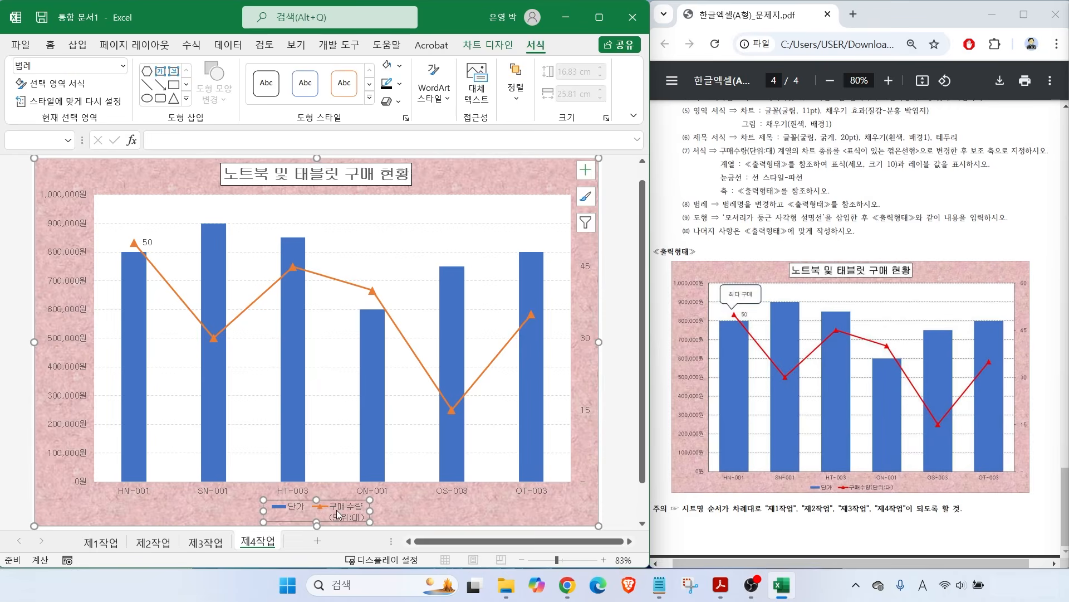
key(ctrl+2)
mouse_move(517, 62)
mouse_down()
mouse_move(458, 40)
mouse_move(525, 58)
mouse_up()
key(Escape)
Step: Open Select Data and edit the 구매수량 series
click(488, 45)
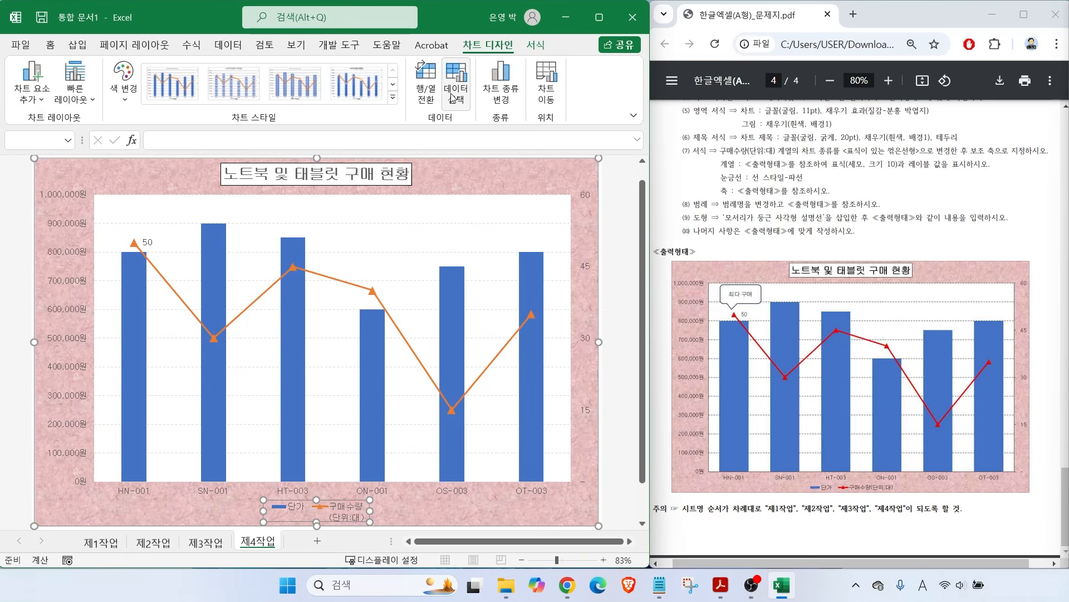
key(ctrl+2)
mouse_move(471, 104)
mouse_down()
mouse_move(479, 70)
mouse_move(468, 106)
mouse_up()
key(Escape)
click(454, 86)
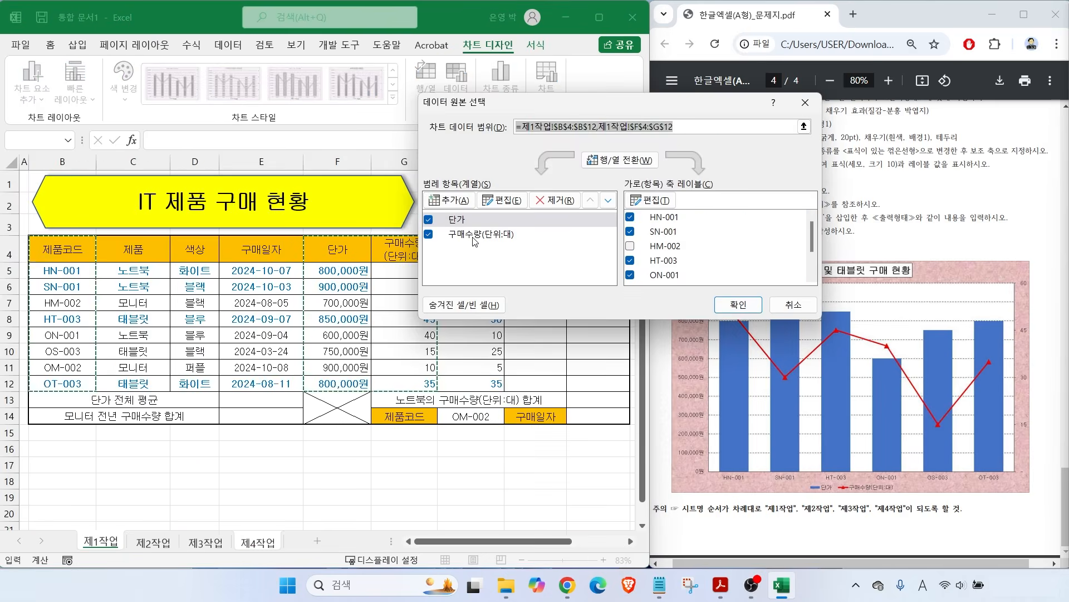
click(473, 239)
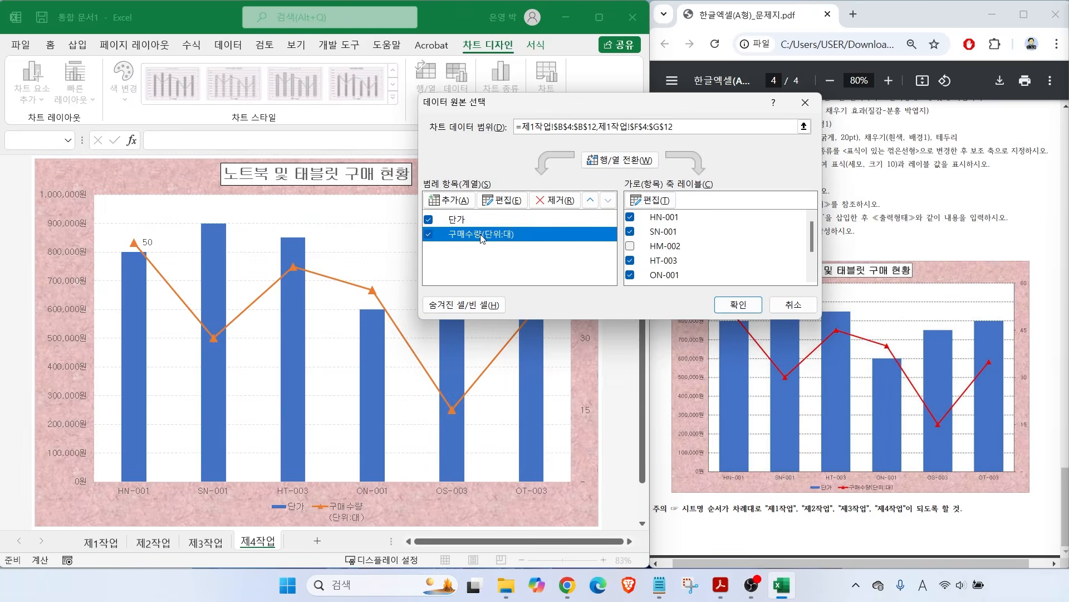
click(501, 200)
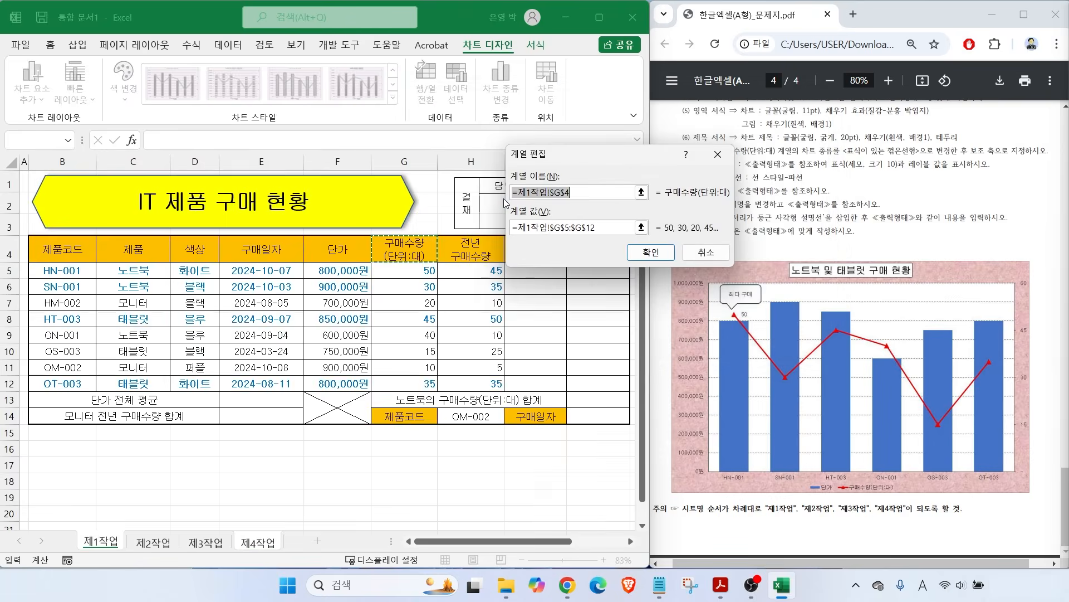
Step: Rename the series to 구매수량(단위:대) and confirm both dialogs
mouse_move(435, 274)
mouse_down()
mouse_move(381, 248)
mouse_move(438, 255)
mouse_up()
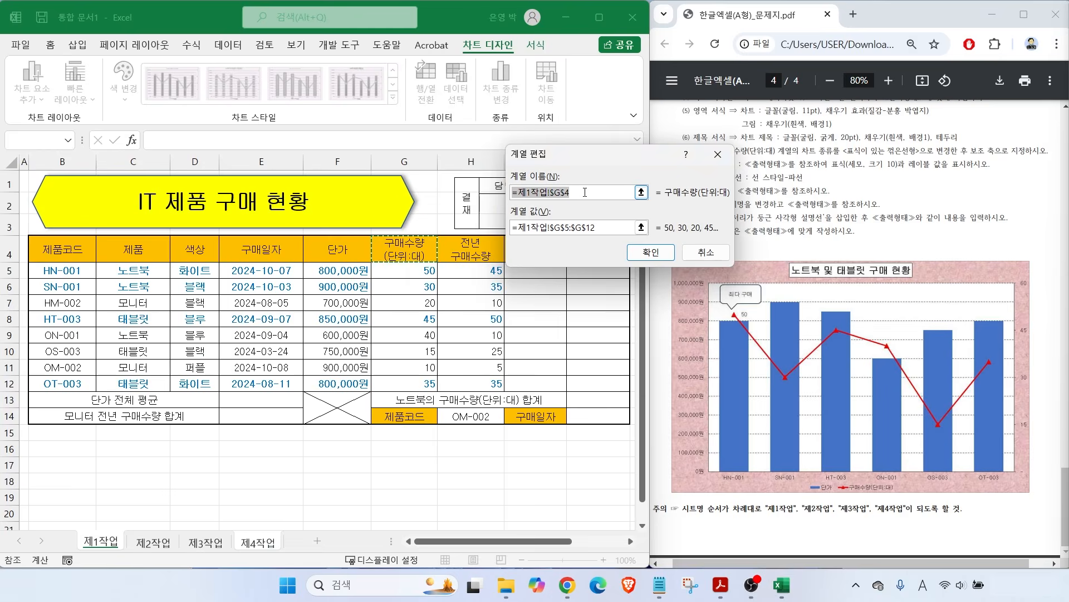
text(RNAO)
key(Hangul)
key(BackSpace)
key(BackSpace)
key(BackSpace)
key(BackSpace)
text(구매수량)
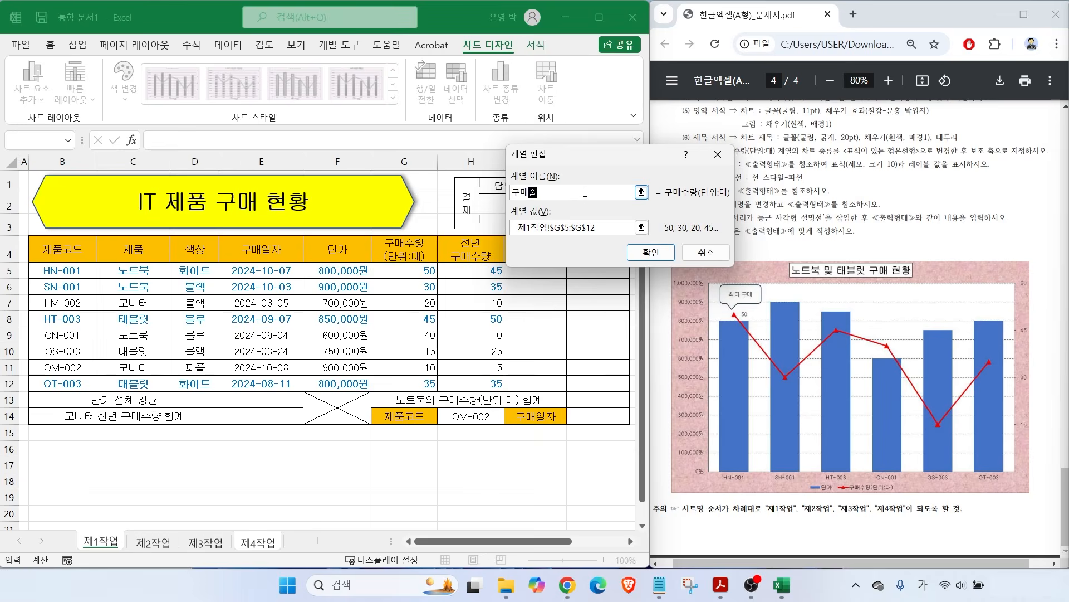
text((단위:대))
click(651, 252)
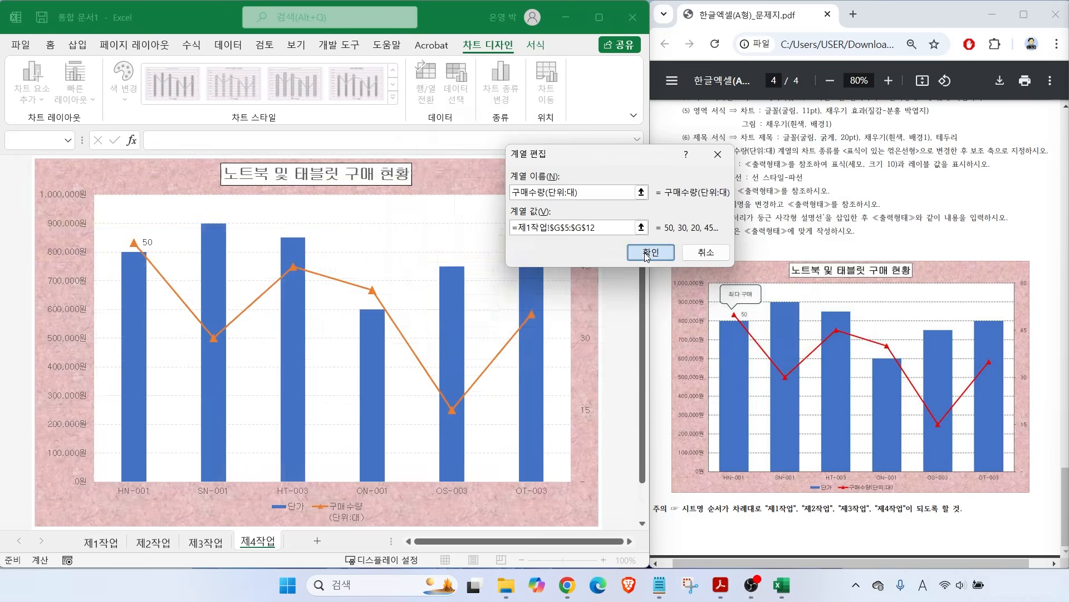
click(729, 310)
key(ctrl+2)
drag(354, 506, 408, 477)
drag(278, 524, 413, 524)
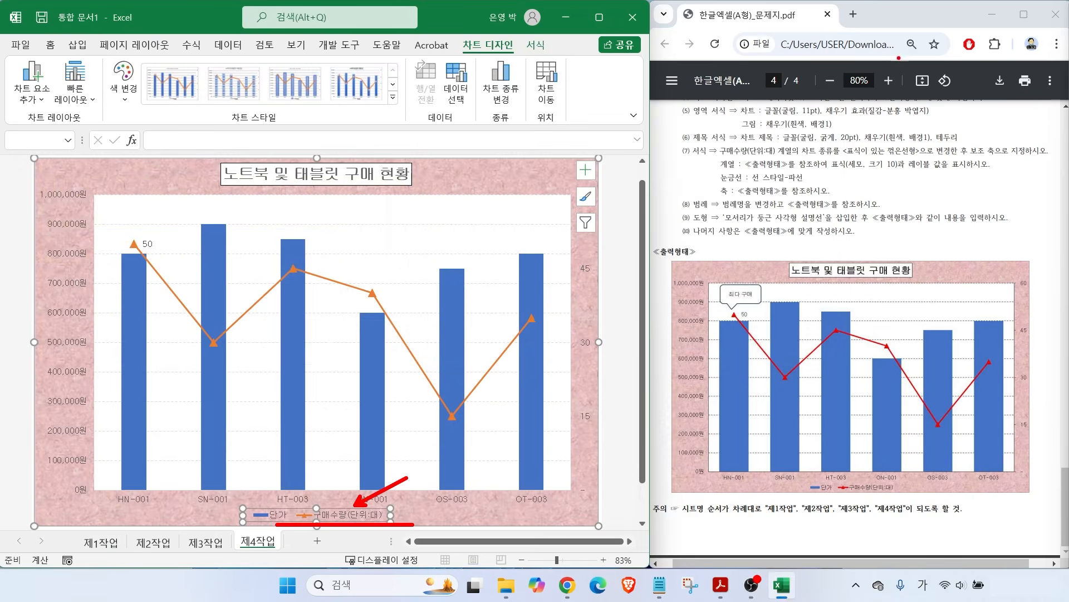
key(Escape)
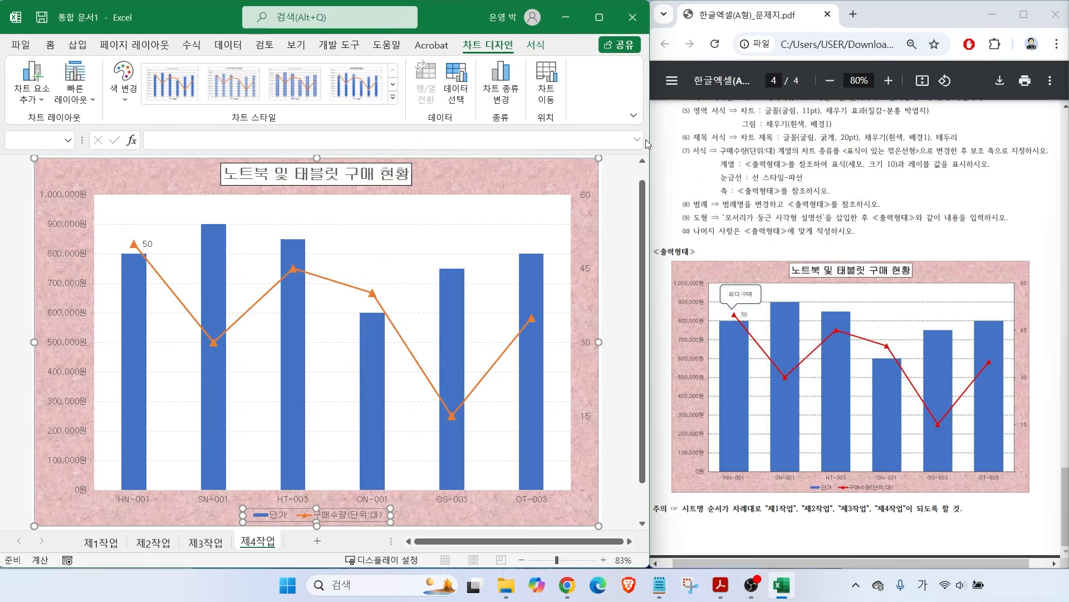
click(78, 46)
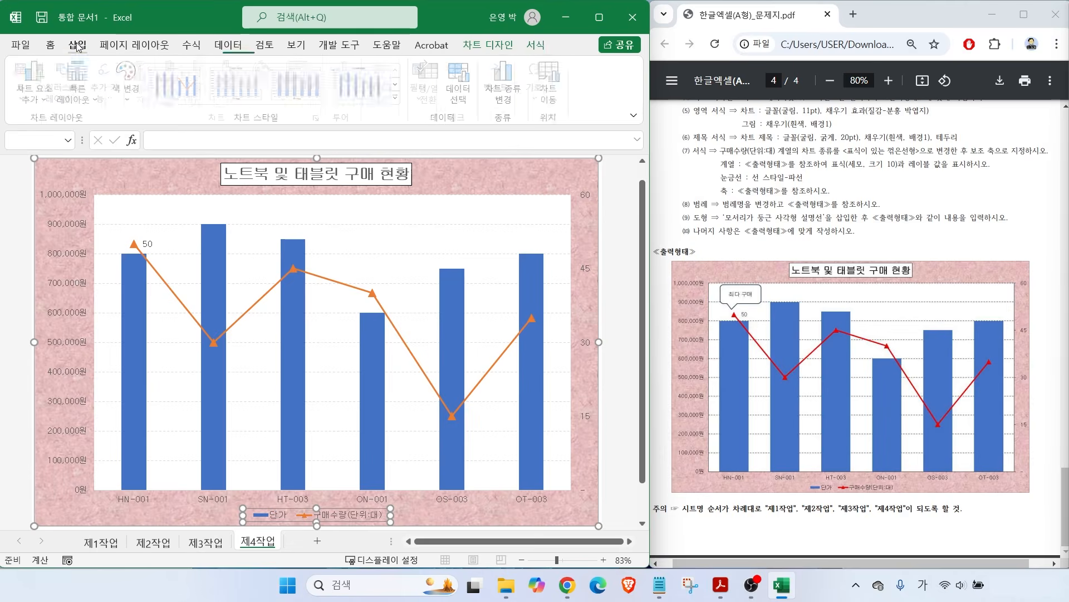
click(72, 112)
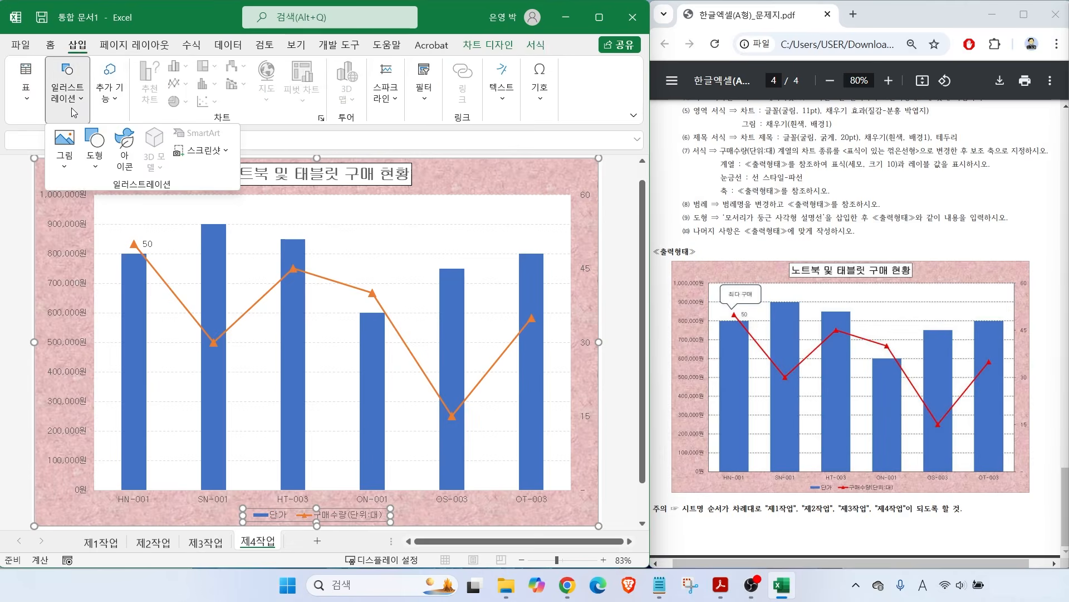
click(95, 146)
click(101, 533)
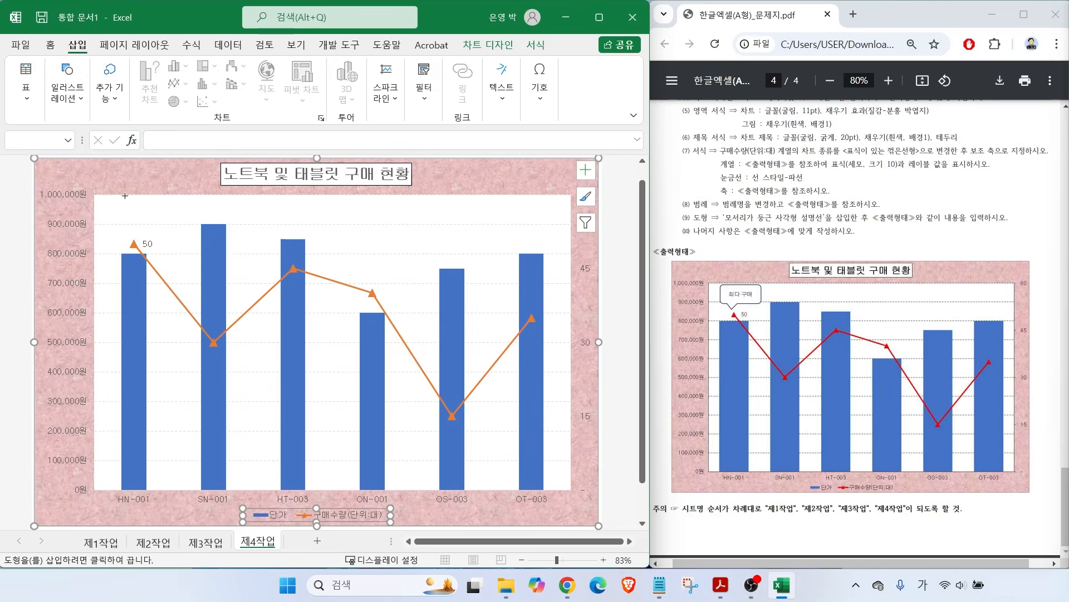
drag(116, 202, 196, 231)
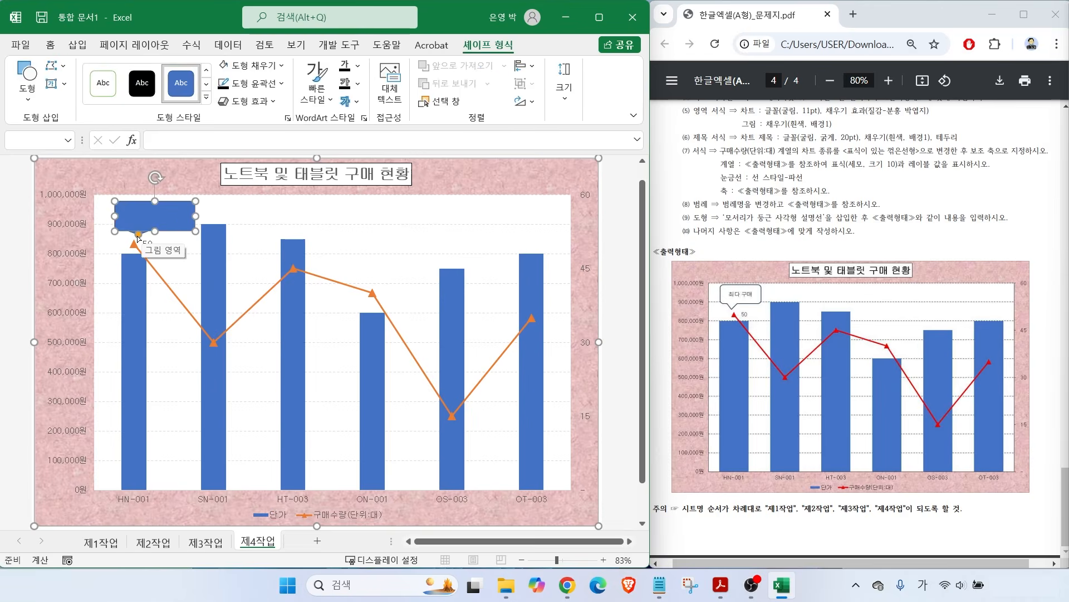
key(ctrl+2)
mouse_move(147, 245)
mouse_down()
mouse_move(135, 221)
mouse_move(151, 247)
mouse_move(137, 239)
mouse_up()
key(Escape)
text(최대 그매)
key(ctrl+2)
drag(723, 224, 985, 224)
drag(912, 208, 949, 179)
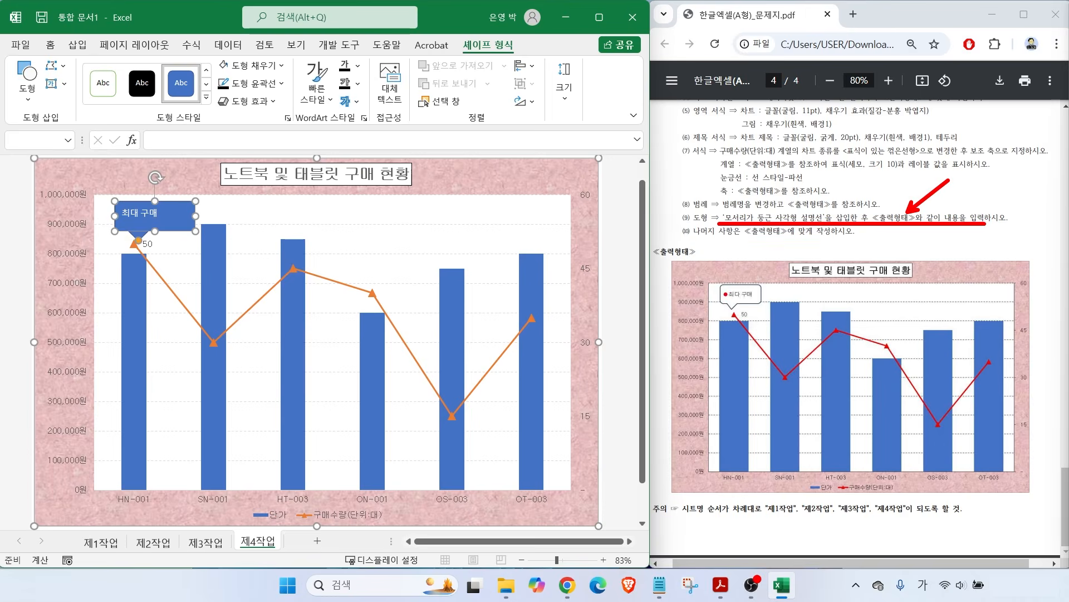
mouse_move(725, 292)
mouse_down()
mouse_move(710, 283)
mouse_move(765, 268)
mouse_up()
key(Escape)
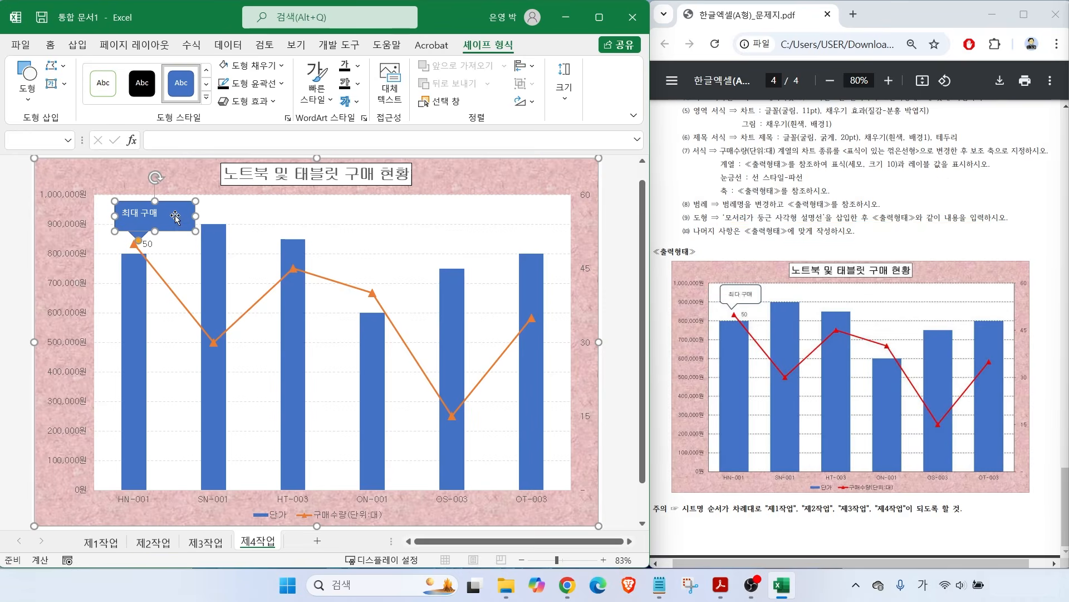
mouse_move(229, 111)
mouse_down()
mouse_move(62, 110)
mouse_move(232, 151)
mouse_move(211, 153)
mouse_up()
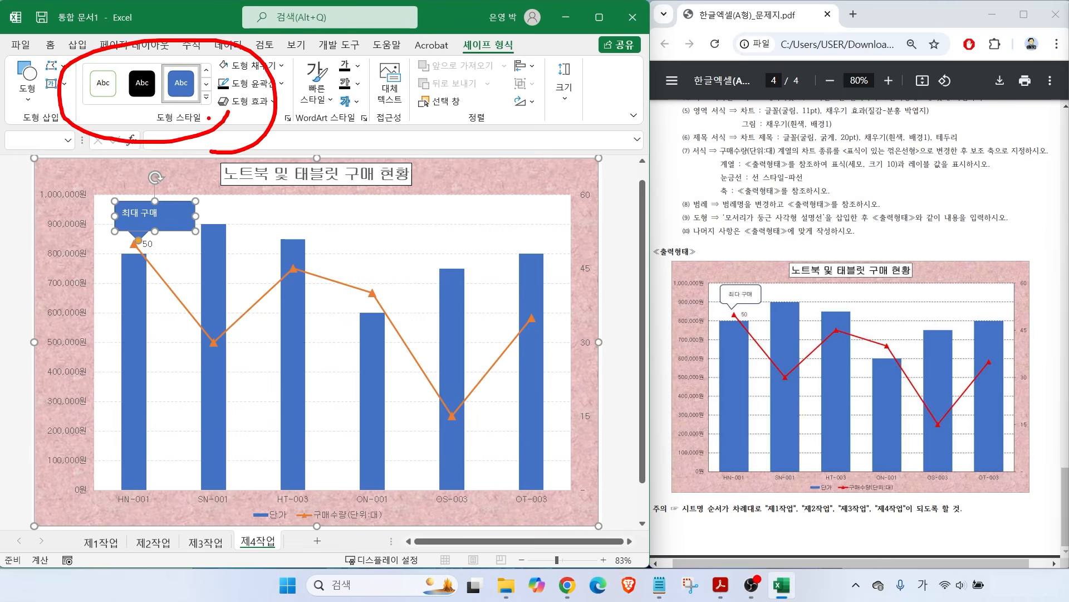
key(Escape)
click(206, 98)
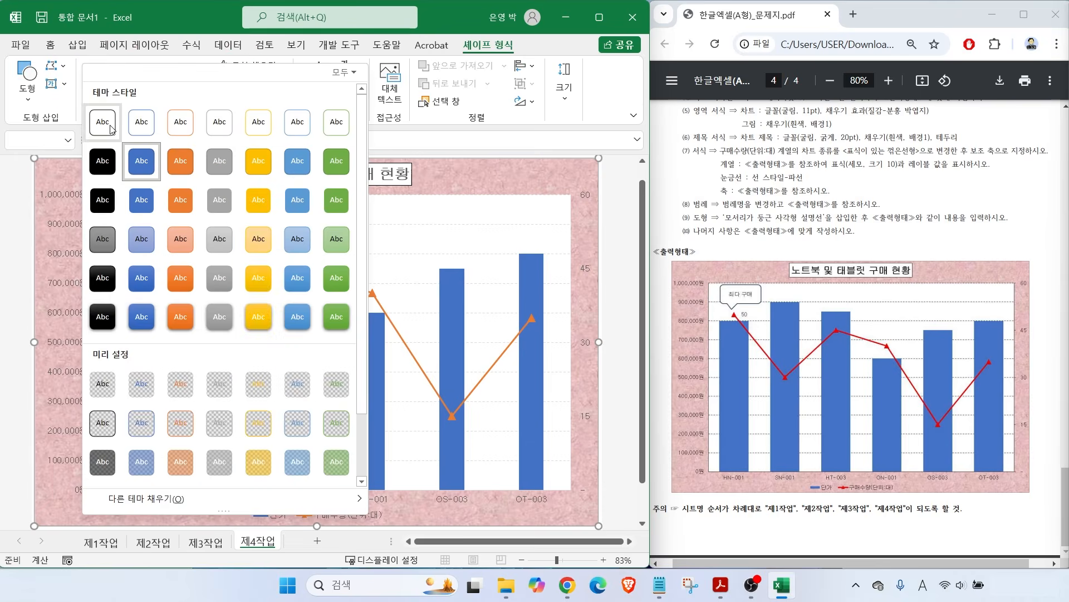
click(111, 129)
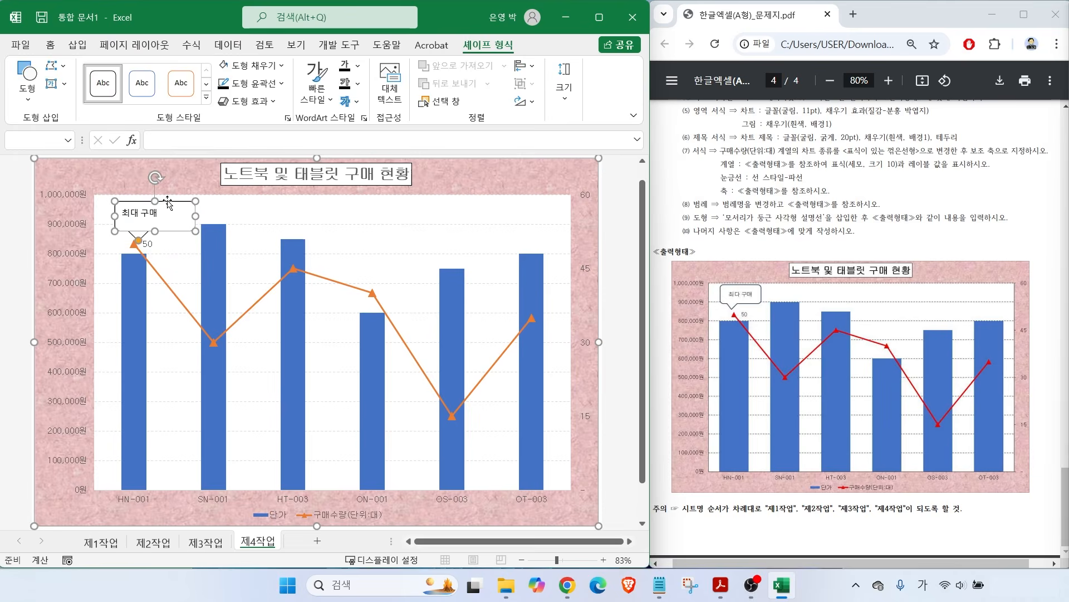
click(58, 45)
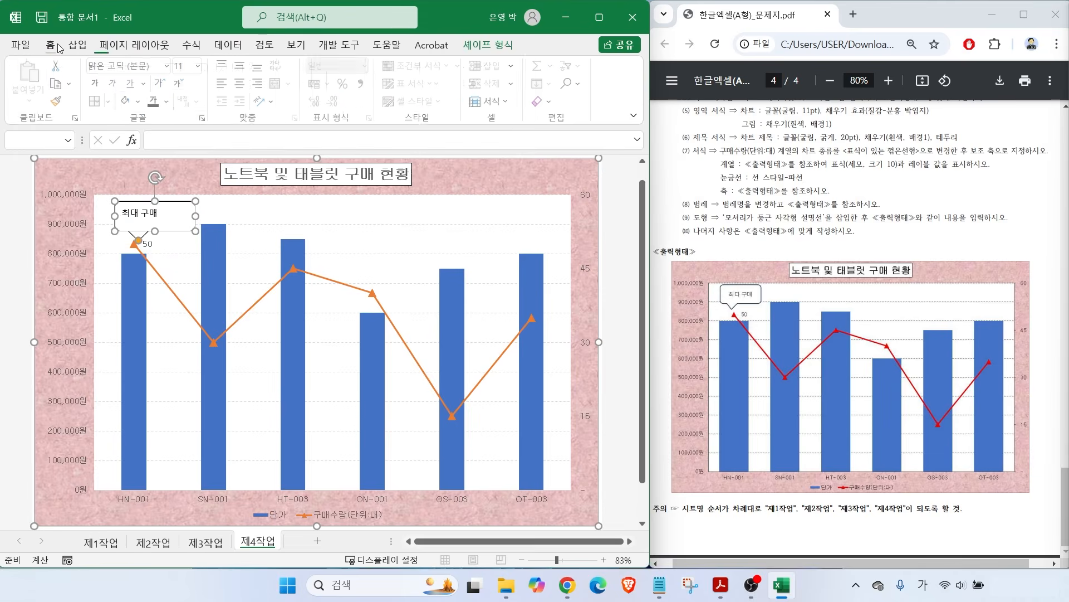
click(240, 65)
click(240, 83)
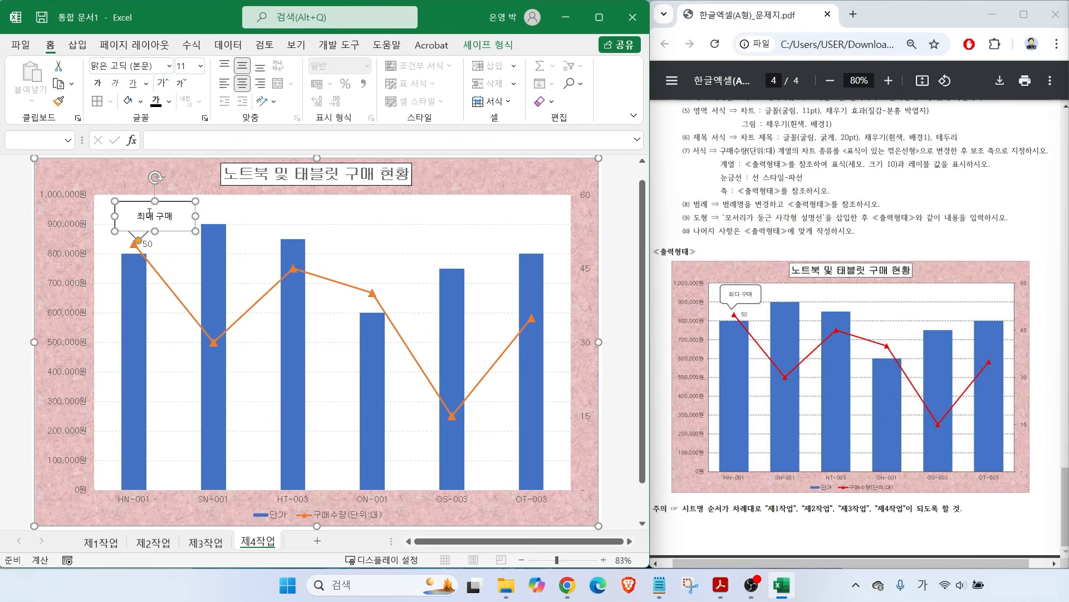
click(169, 67)
click(146, 201)
click(269, 217)
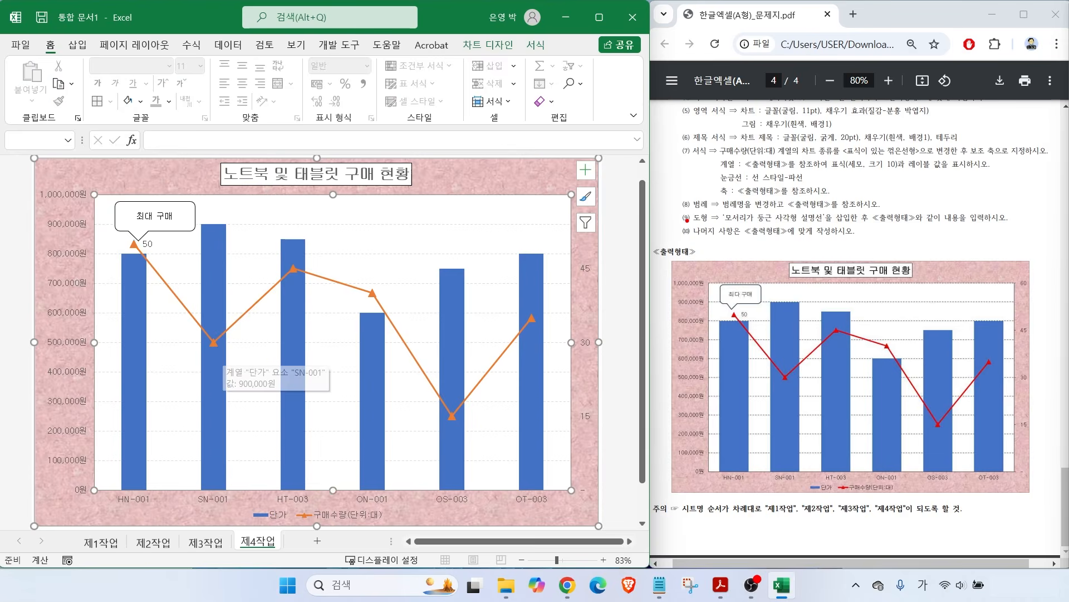
drag(719, 241, 885, 241)
drag(719, 242, 719, 241)
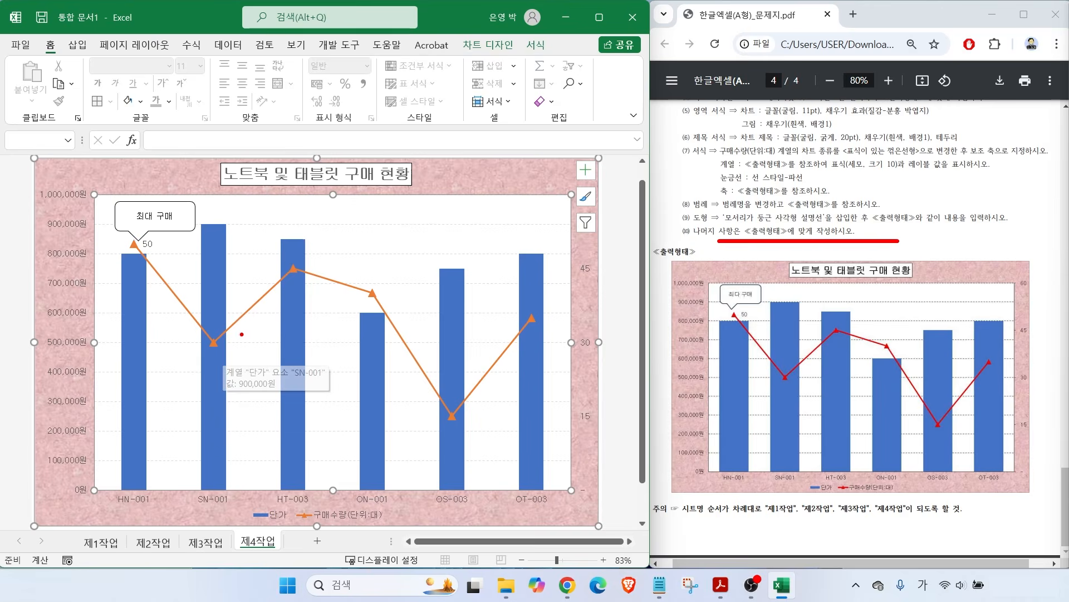
Step: Give the chart's primary value axis a solid black line
drag(713, 320, 685, 293)
key(Escape)
click(71, 252)
right_click(71, 251)
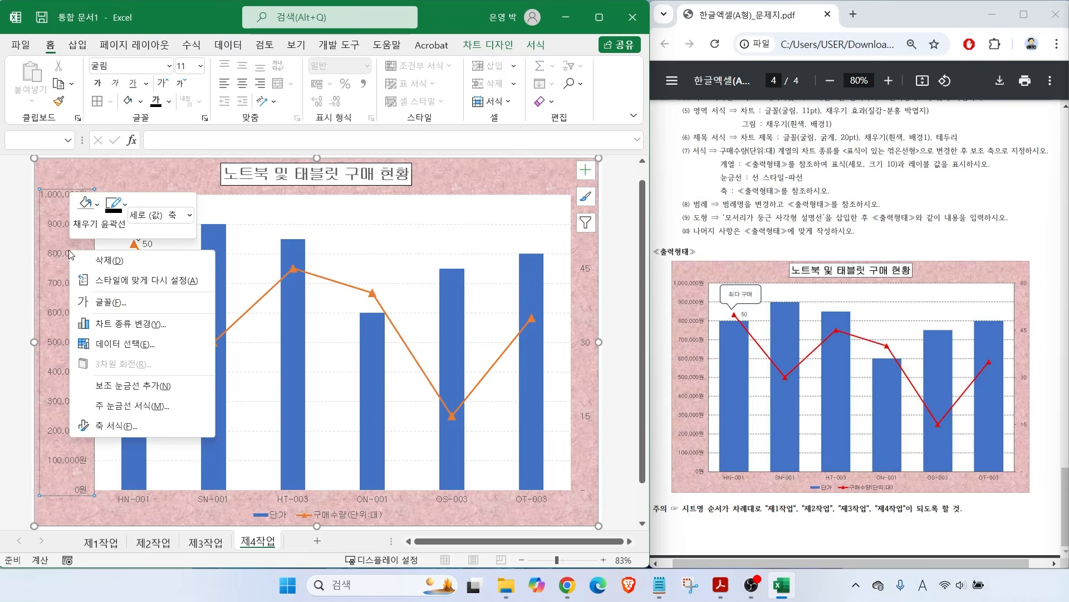
click(103, 430)
click(443, 217)
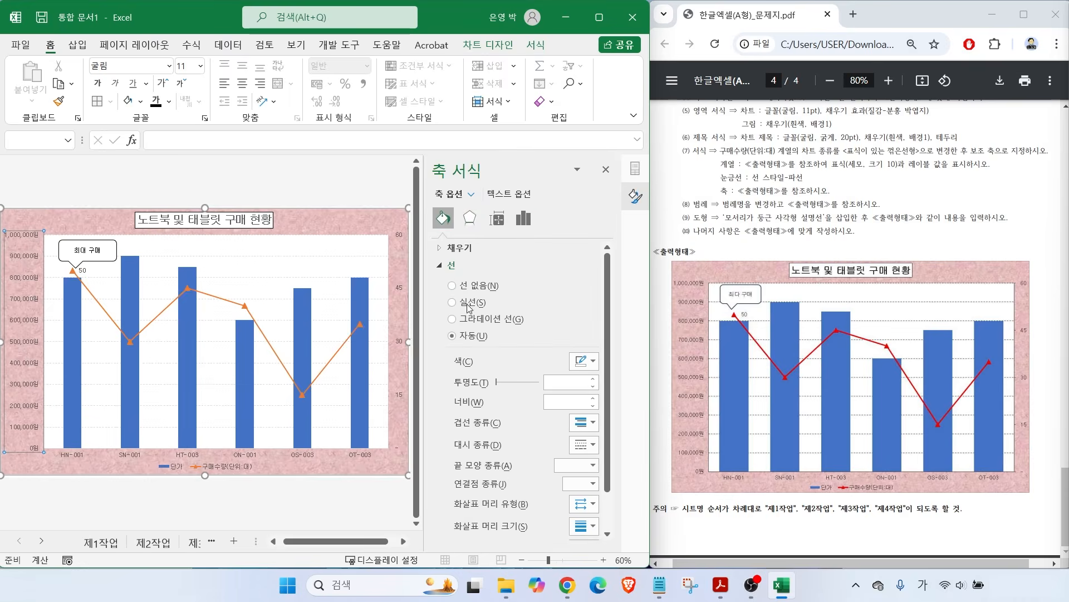
click(586, 365)
click(589, 394)
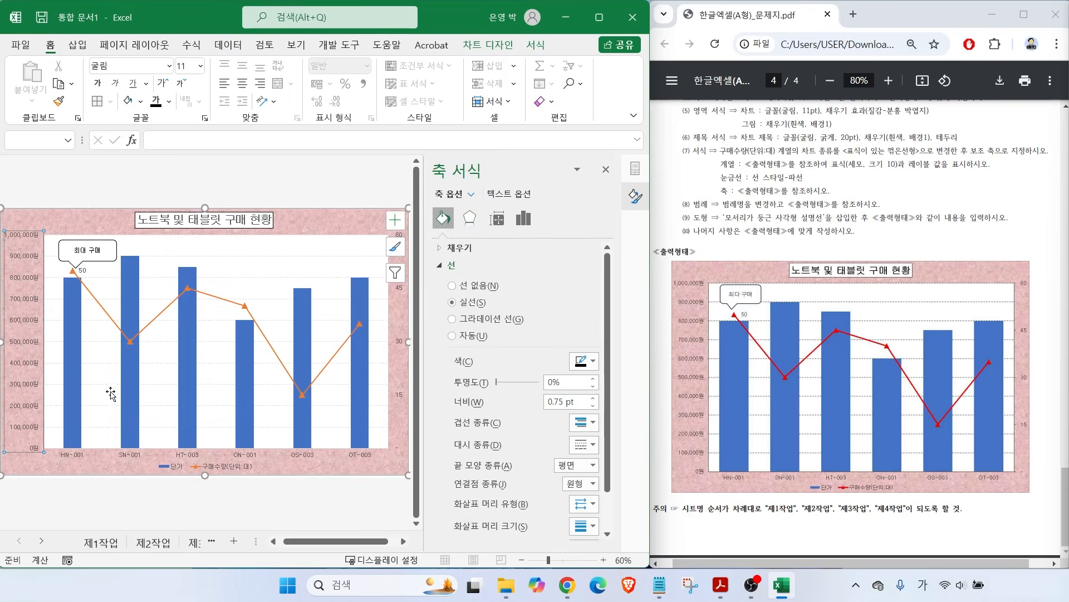
Step: Make the major gridlines dark dashed and give the secondary and horizontal axes black lines
click(157, 300)
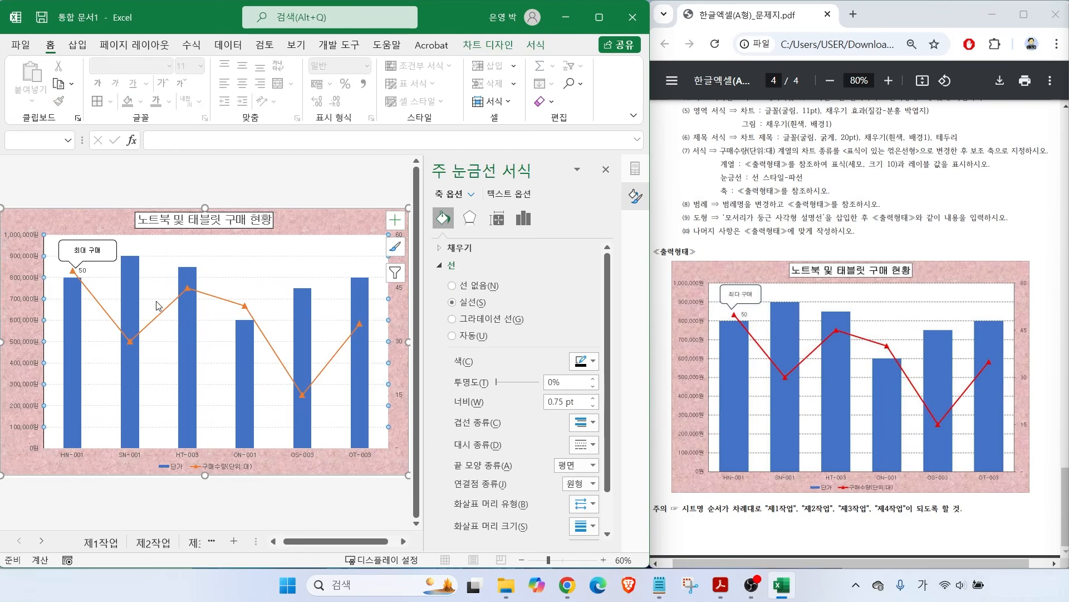
click(591, 344)
click(577, 401)
click(399, 303)
click(592, 361)
click(589, 398)
click(291, 453)
click(591, 361)
click(589, 384)
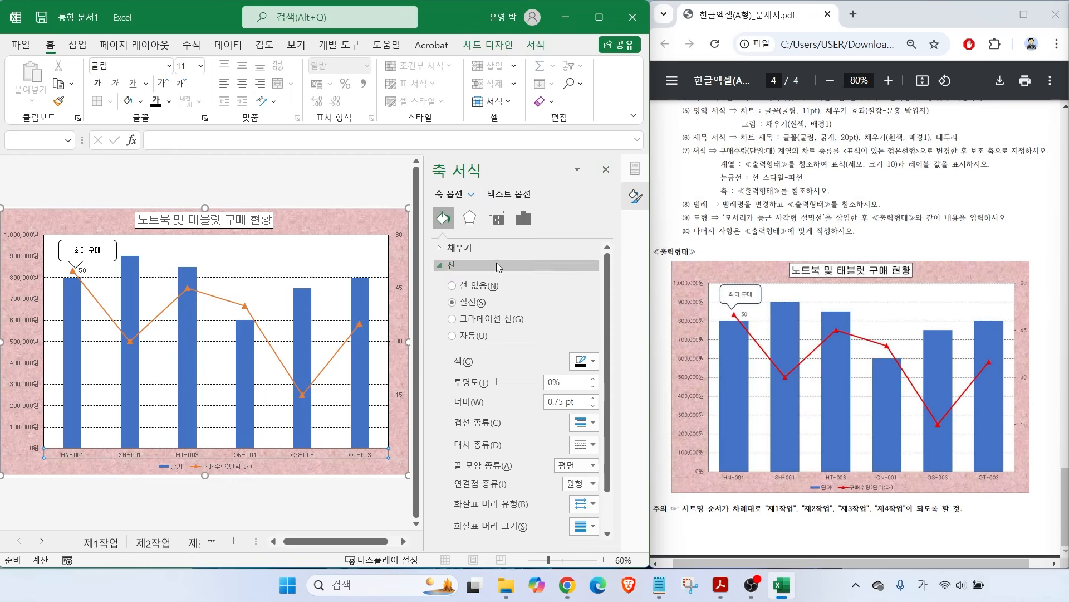
Step: Narrow the 단가 bar series gap width to 161%
click(366, 294)
mouse_move(518, 232)
mouse_down()
mouse_move(499, 245)
mouse_move(501, 195)
mouse_move(515, 251)
mouse_up()
drag(418, 251, 611, 368)
key(Escape)
mouse_move(524, 338)
mouse_down()
mouse_move(530, 321)
mouse_move(514, 339)
mouse_up()
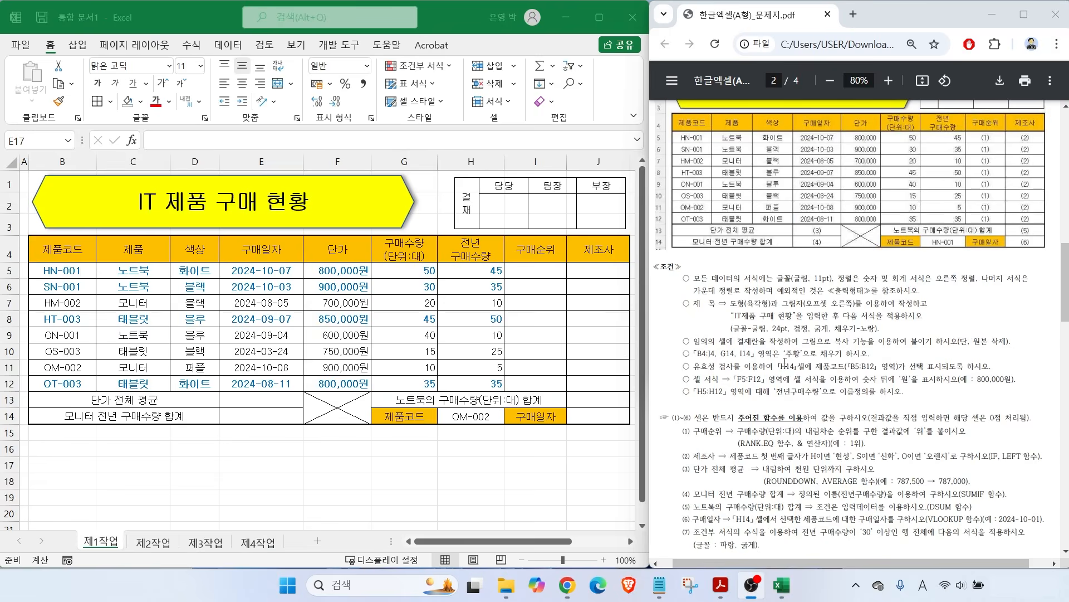
click(786, 363)
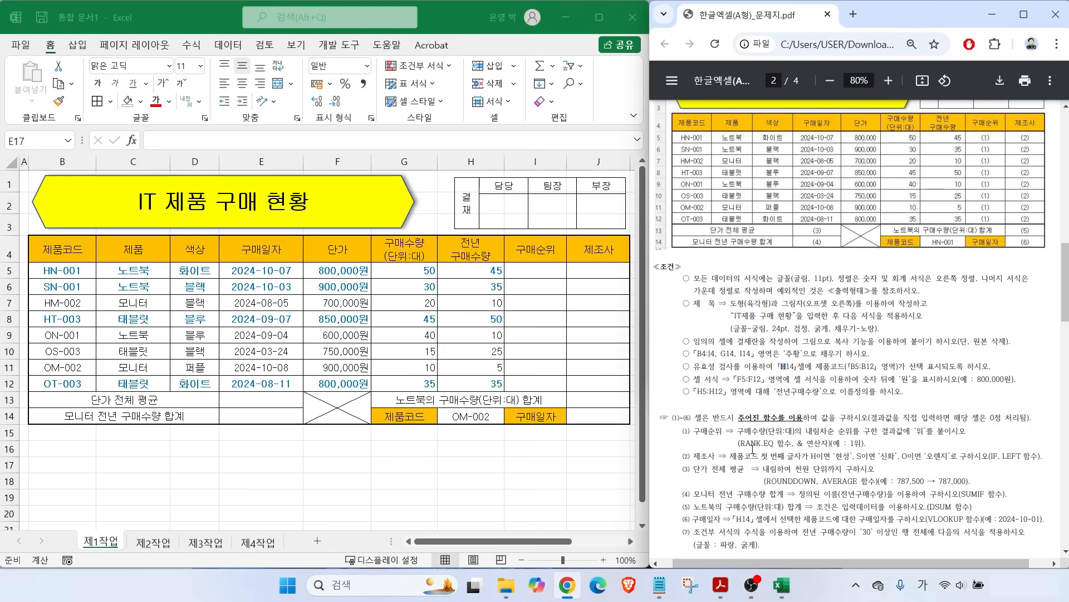
Step: Highlight the exam's function requirements (1)–(7), especially the ranking requirement
drag(685, 430, 690, 526)
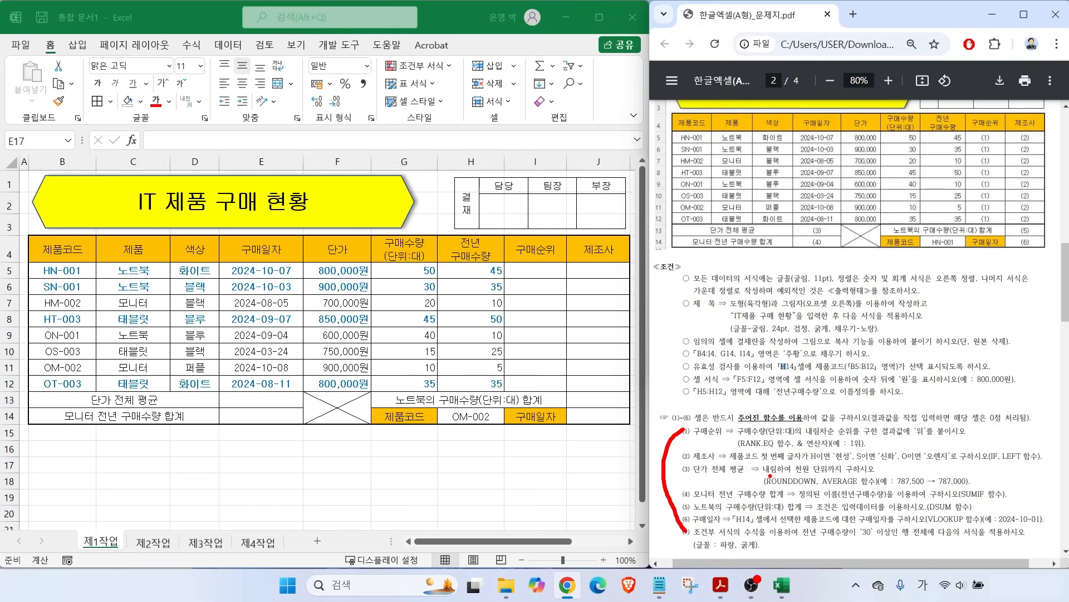
key(Escape)
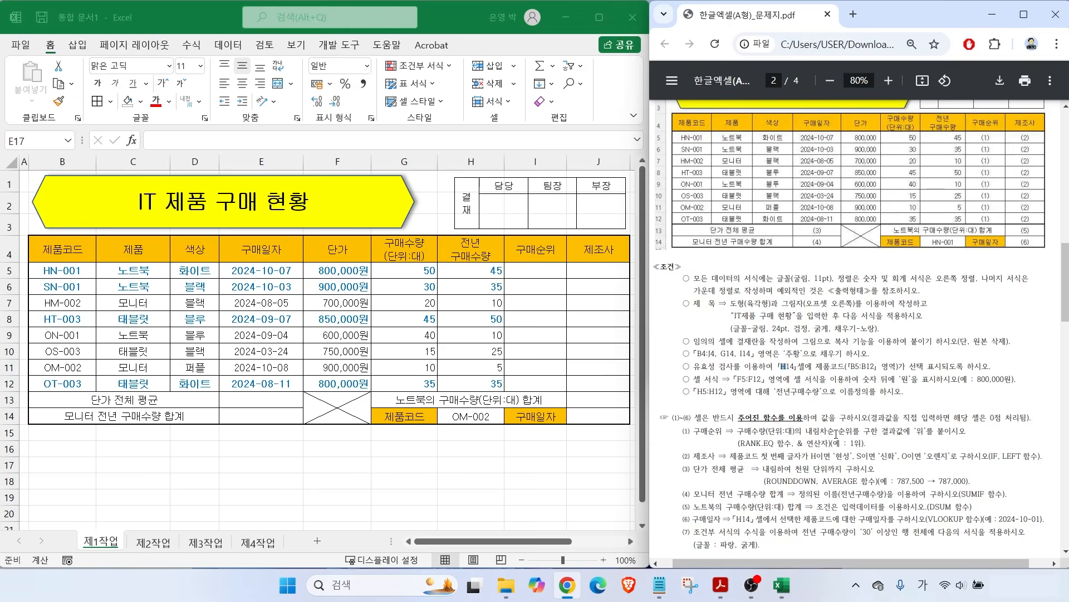
key(ctrl+2)
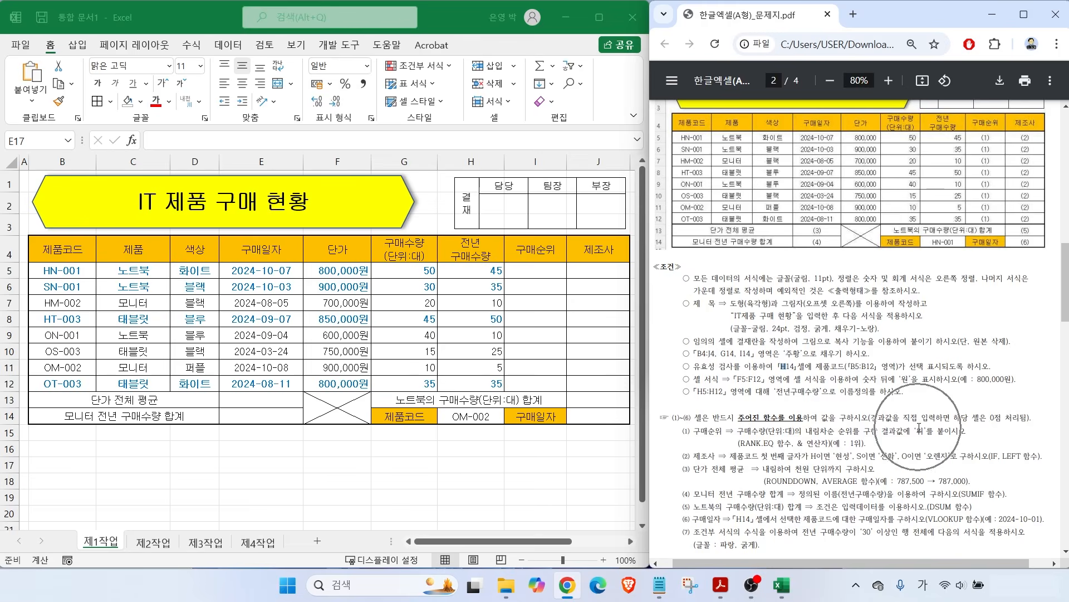
drag(771, 449, 804, 490)
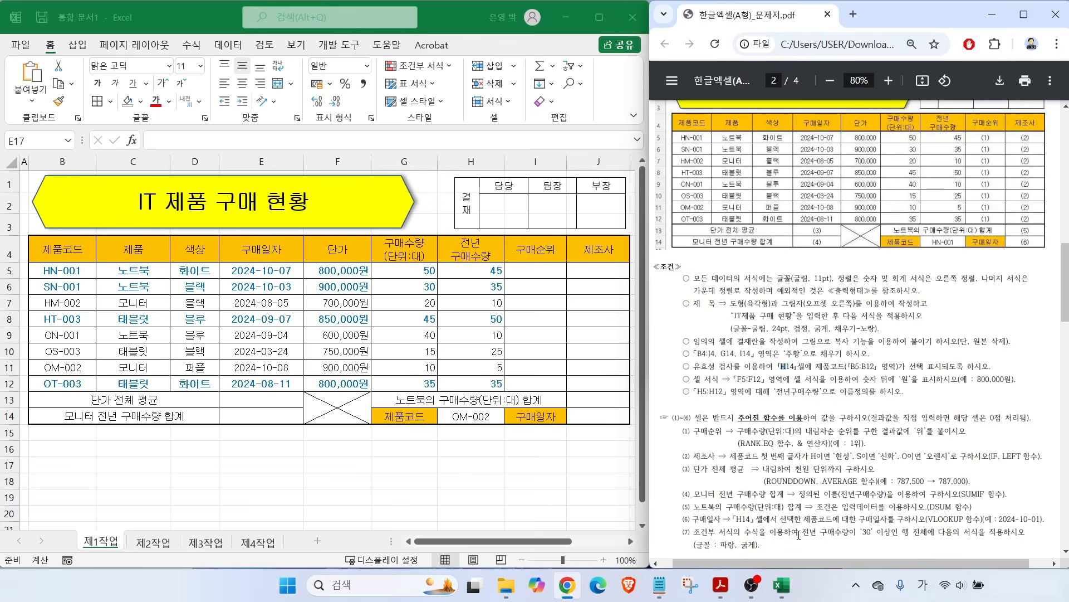
click(655, 595)
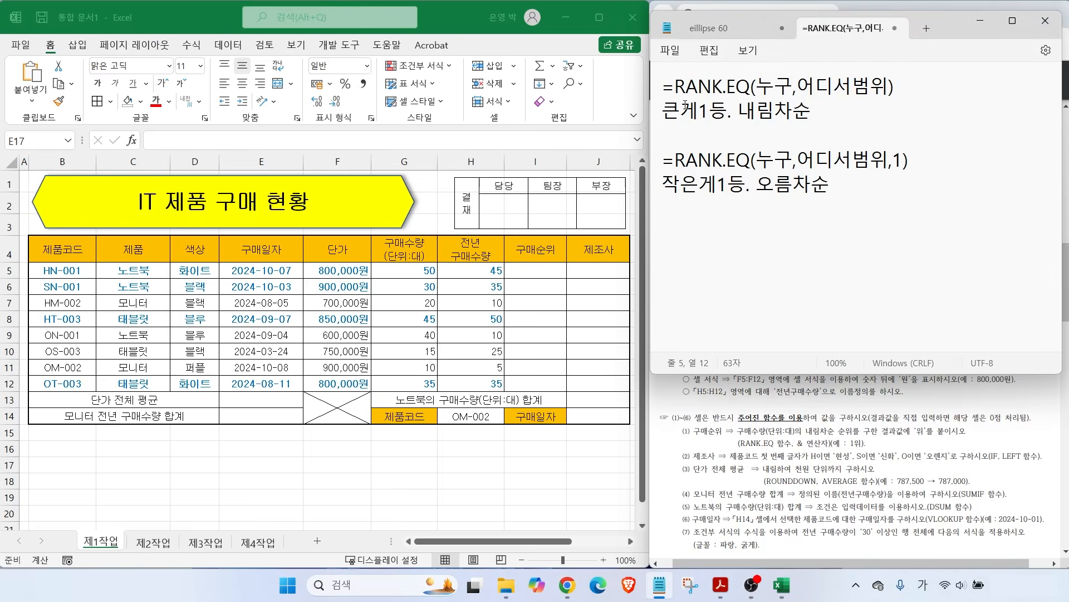
Step: Annotate the RANK.EQ notes: 누구 and 어디서범위 arguments, default descending, order 1 ascending
mouse_move(778, 102)
mouse_down()
mouse_move(757, 83)
mouse_move(778, 76)
mouse_move(783, 91)
mouse_up()
mouse_move(886, 102)
mouse_down()
mouse_move(820, 99)
mouse_move(805, 72)
mouse_move(869, 68)
mouse_move(884, 87)
mouse_move(865, 96)
mouse_up()
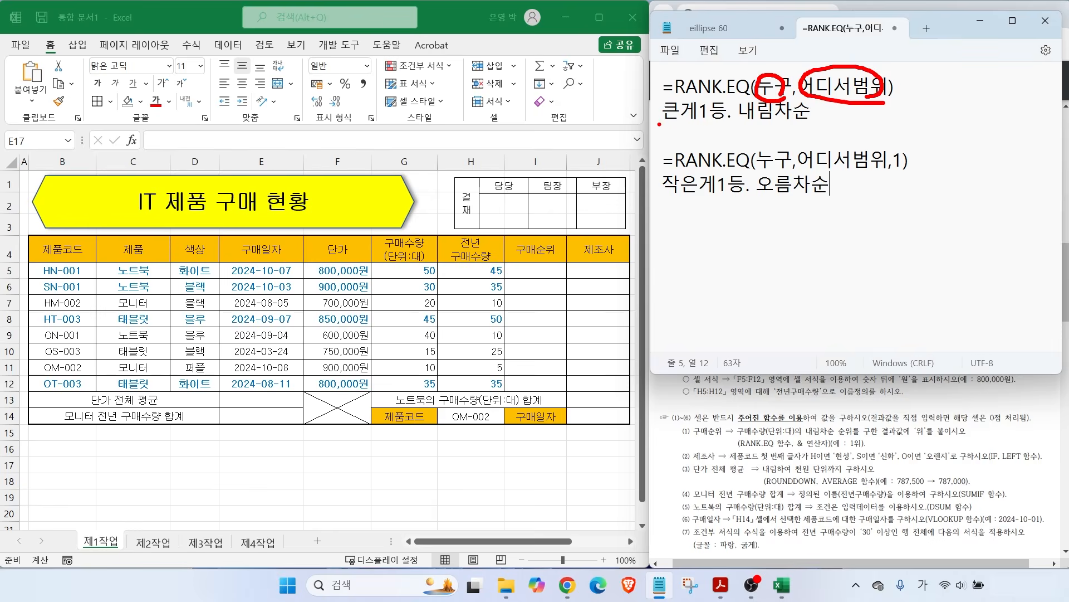
drag(667, 124, 814, 122)
drag(805, 437, 862, 436)
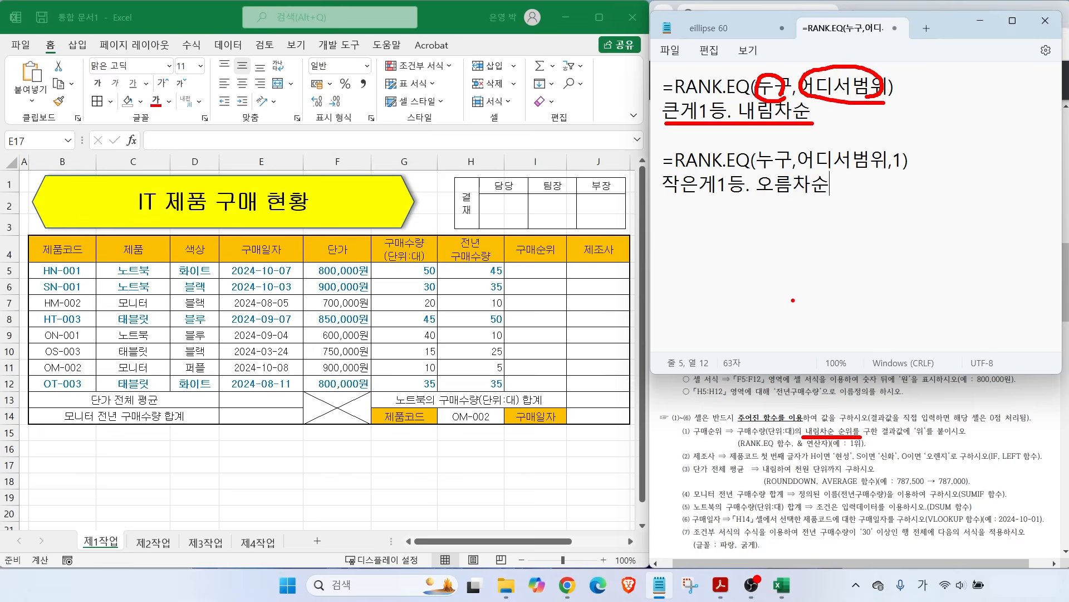
mouse_move(912, 178)
mouse_down()
mouse_move(888, 162)
mouse_move(917, 146)
mouse_move(902, 176)
mouse_up()
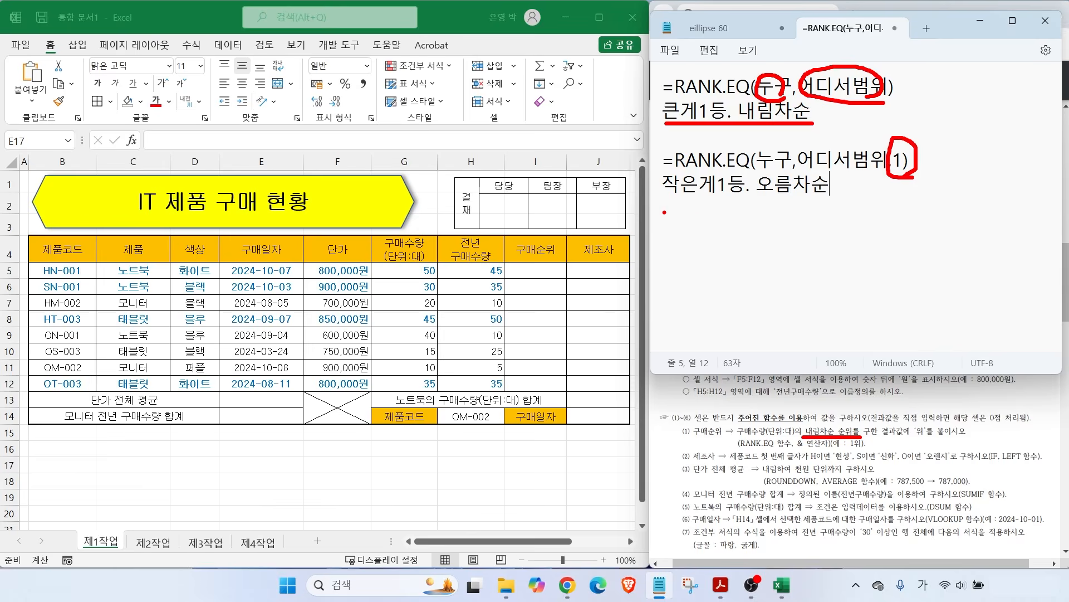
drag(666, 202, 838, 202)
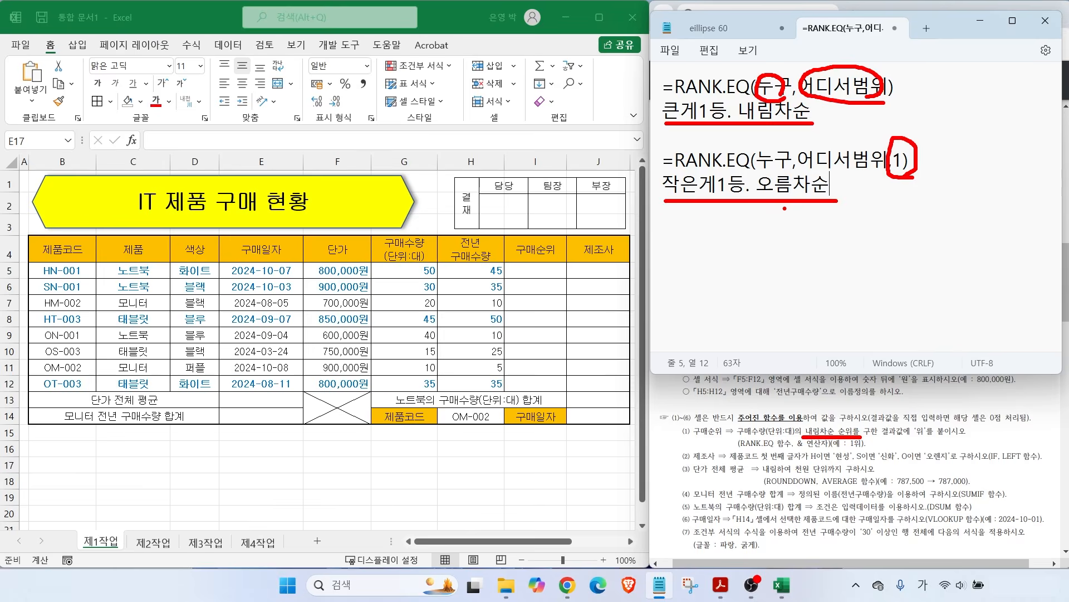
key(Escape)
Step: Add the formula =RANK.EQ(G5,G5:G12) & "위" on a new Notepad line
key(Return)
key(Return)
text(=ㄱ)
key(BackSpace)
key(Hangul)
text(RANK.EQ()
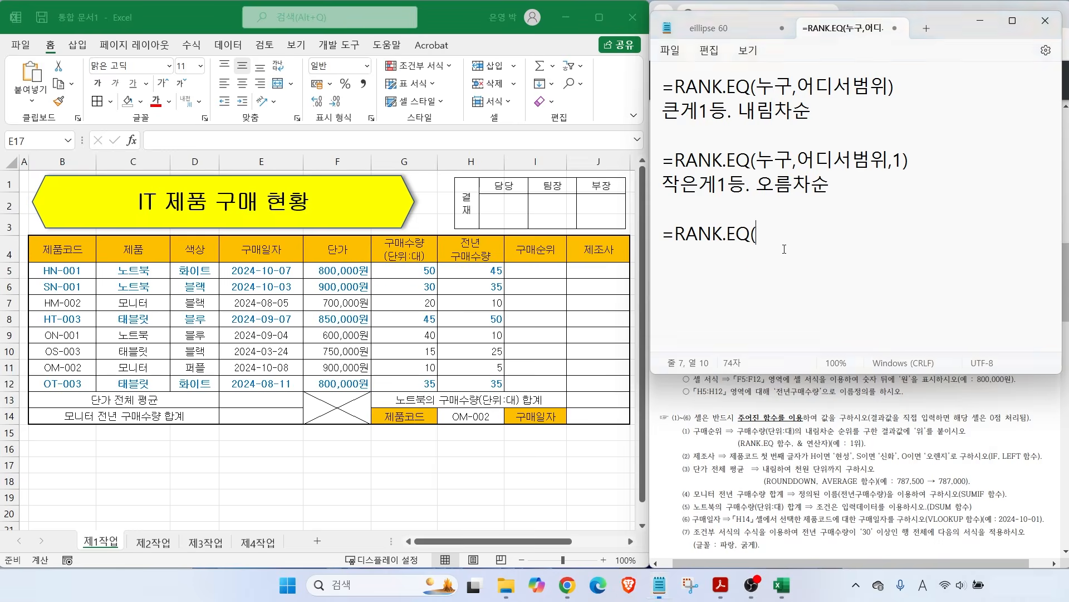
text(G5,)
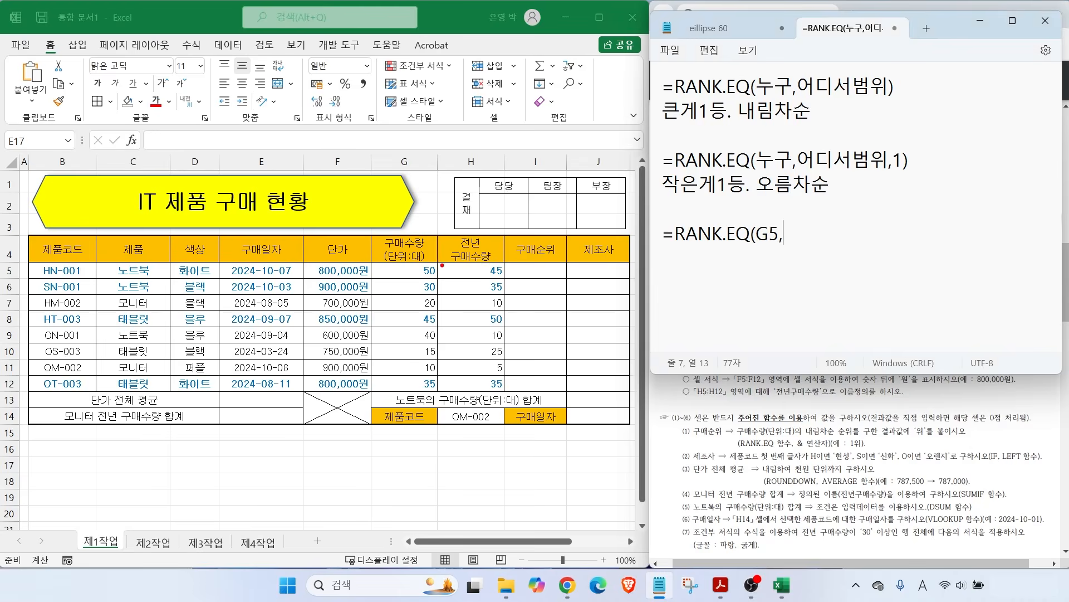
drag(369, 262, 442, 393)
key(Escape)
text(G5:G12) &")
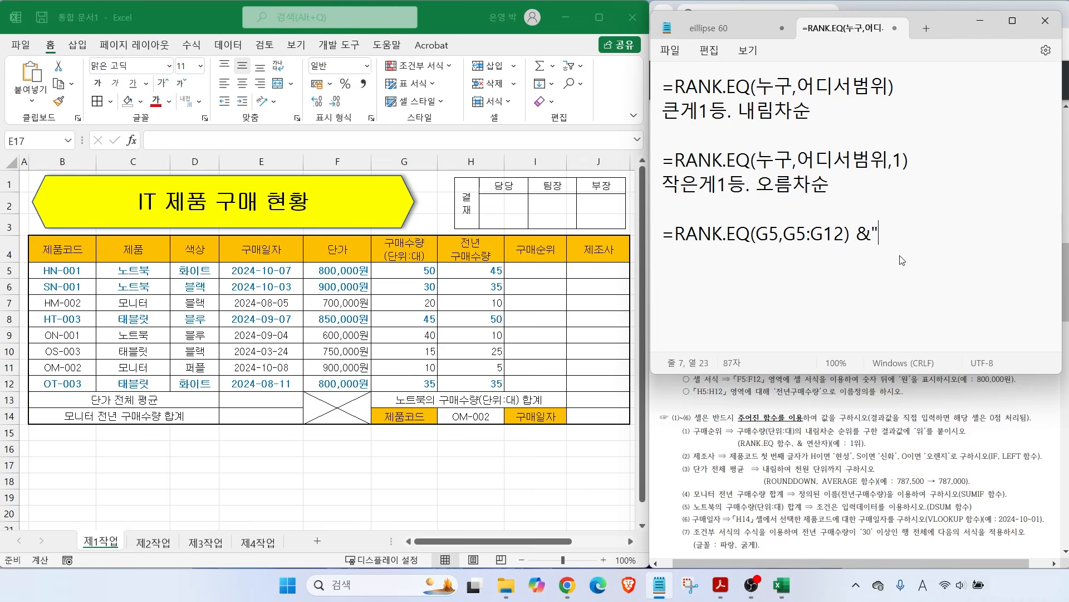
key(Hangul)
text(위")
click(871, 234)
click(939, 254)
Step: Start =RANK.EQ(G5,G5:G12 in cell I5 under 구매순위
click(533, 271)
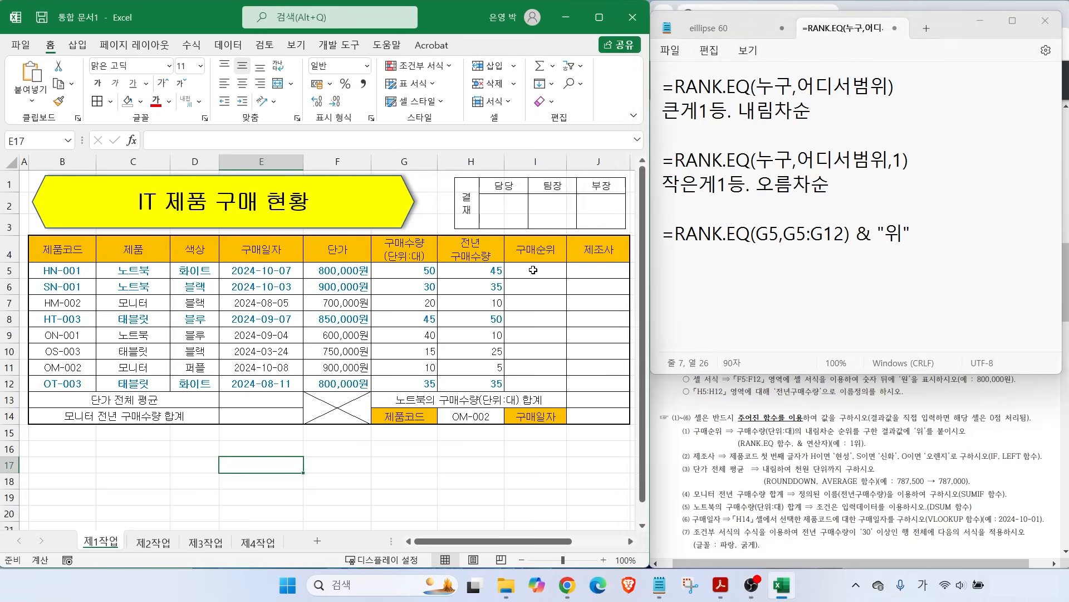
text(=RANK.EQ()
key(Hangul)
text(R)
double_click(573, 370)
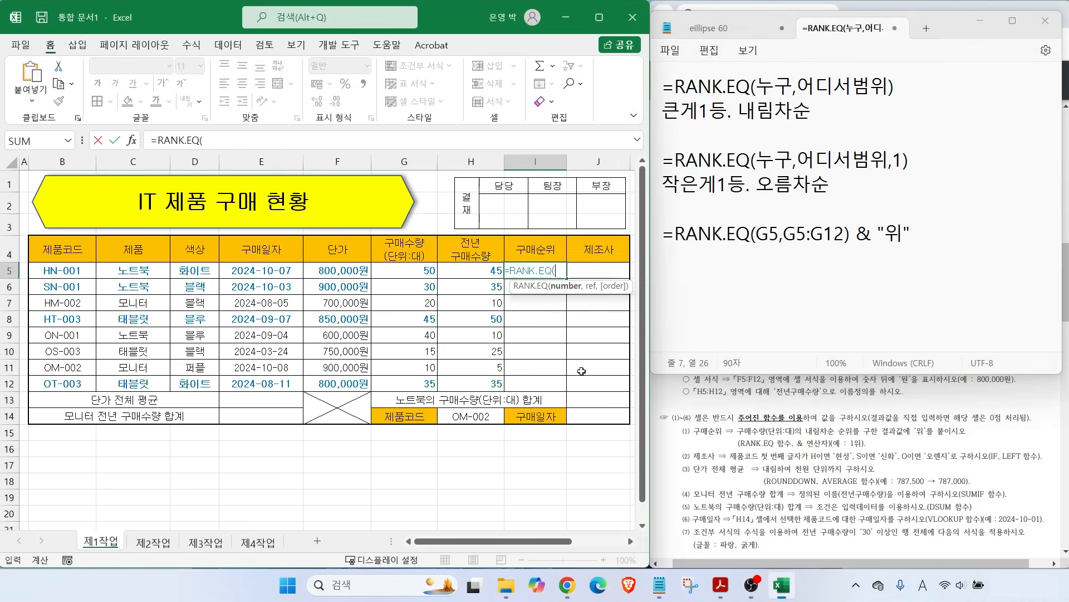
click(393, 270)
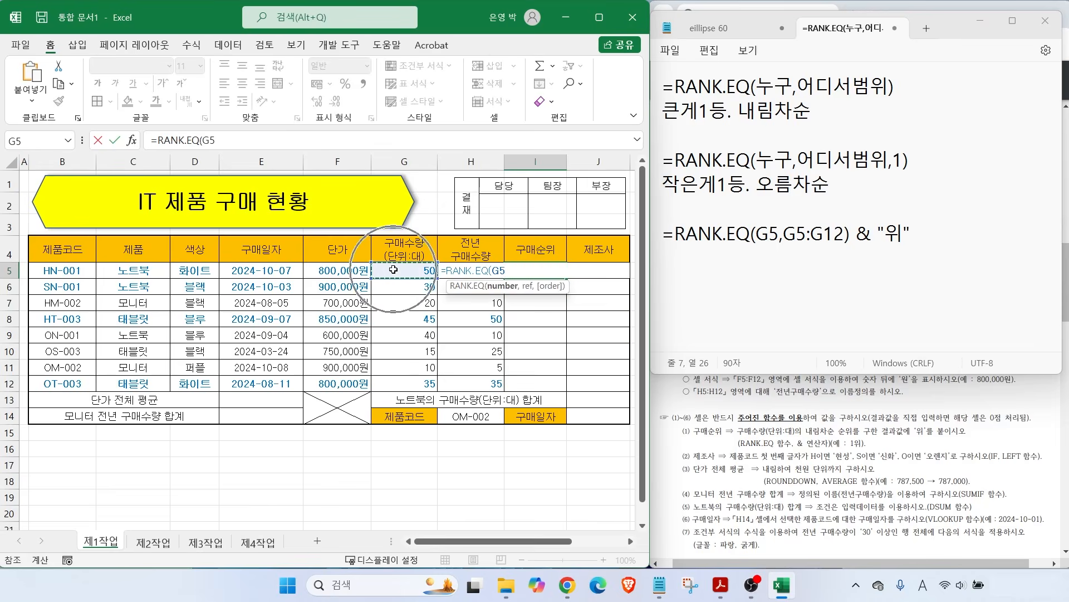
text(,)
drag(393, 269, 400, 383)
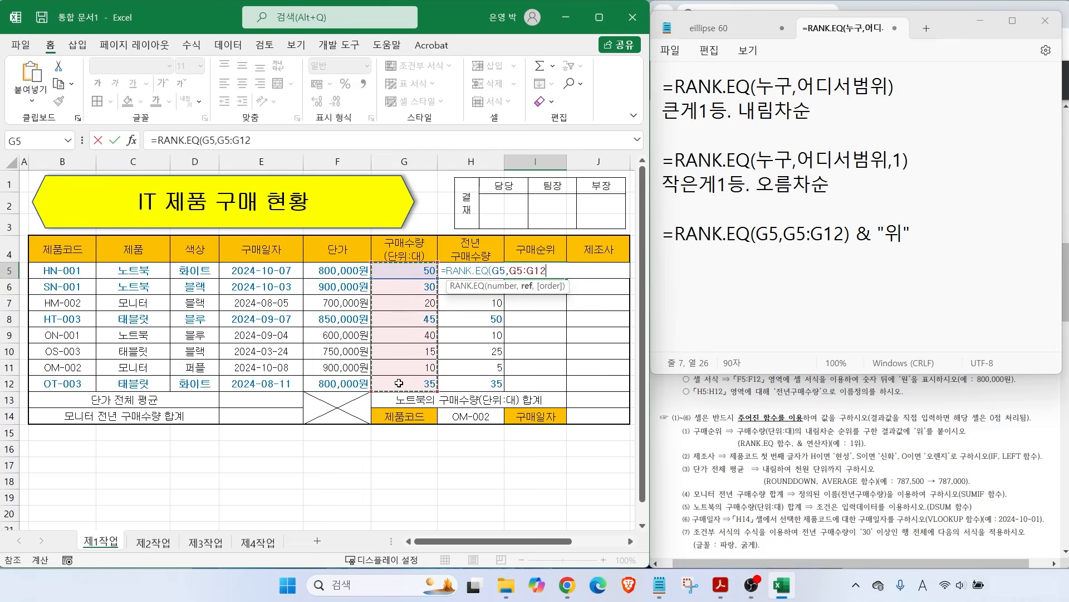
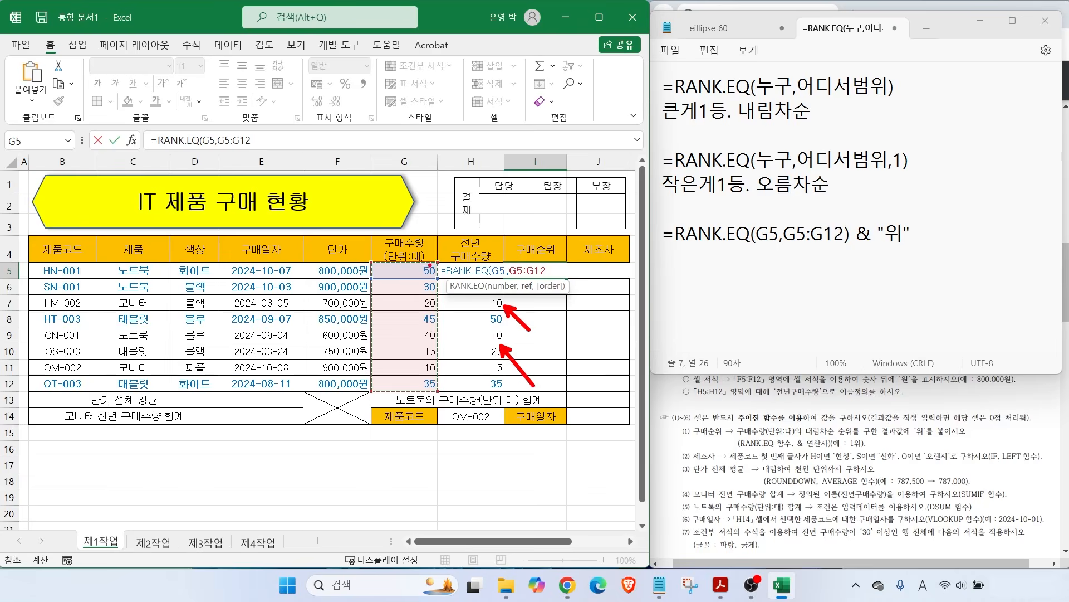
Step: Lock the rank range as $G$5:$G$12 and enter the RANK.EQ formula in I5
mouse_move(422, 271)
mouse_down()
mouse_move(390, 276)
mouse_move(419, 269)
mouse_move(390, 290)
mouse_move(429, 287)
mouse_move(385, 304)
mouse_move(417, 308)
mouse_up()
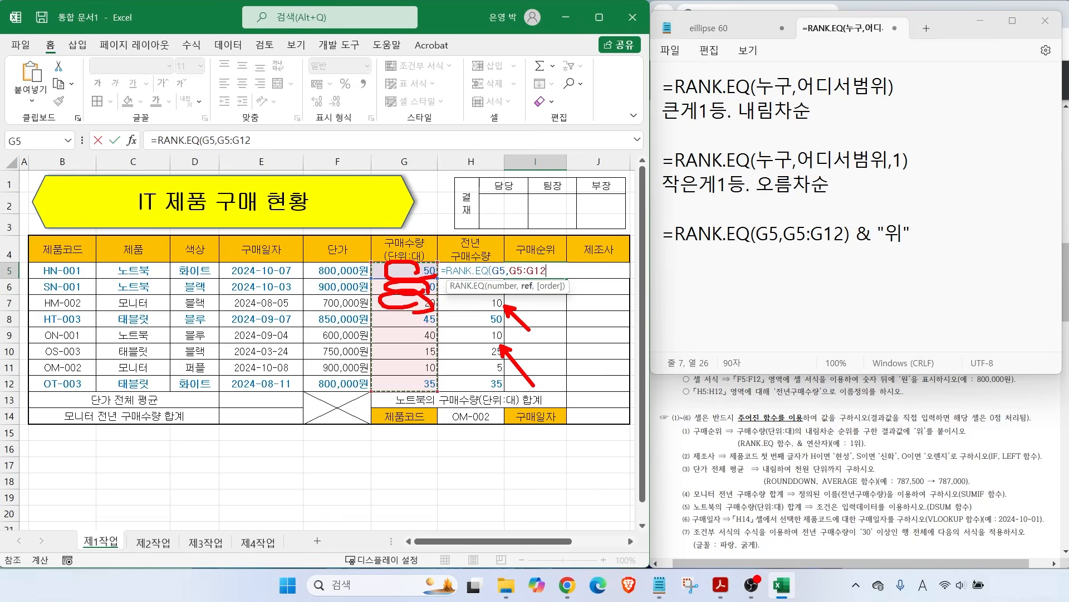
mouse_move(412, 260)
mouse_down()
mouse_move(374, 362)
mouse_move(440, 356)
mouse_move(412, 261)
mouse_up()
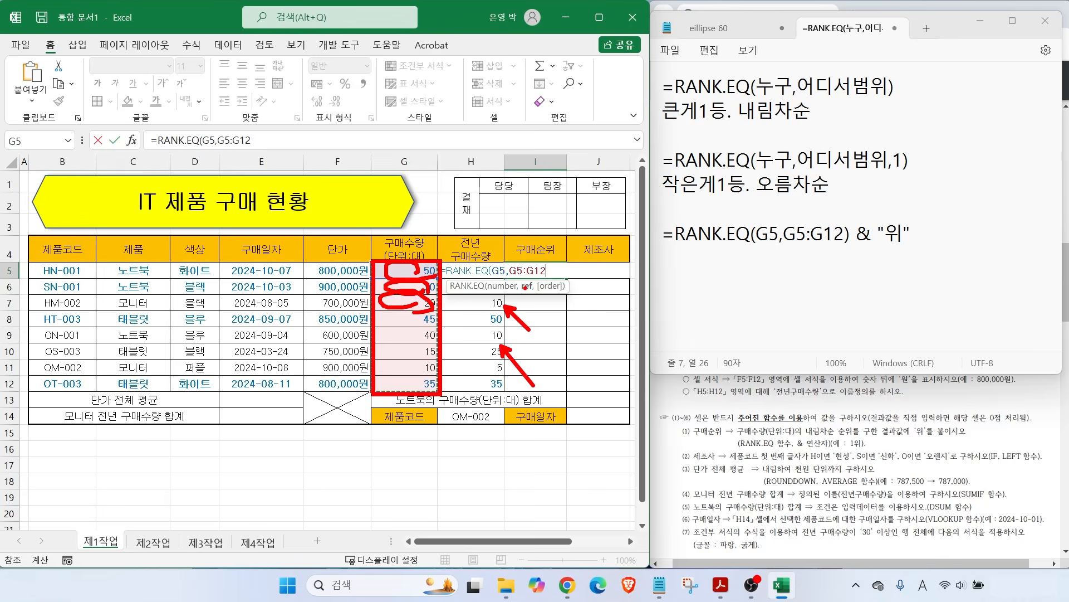
key(Escape)
key(F4)
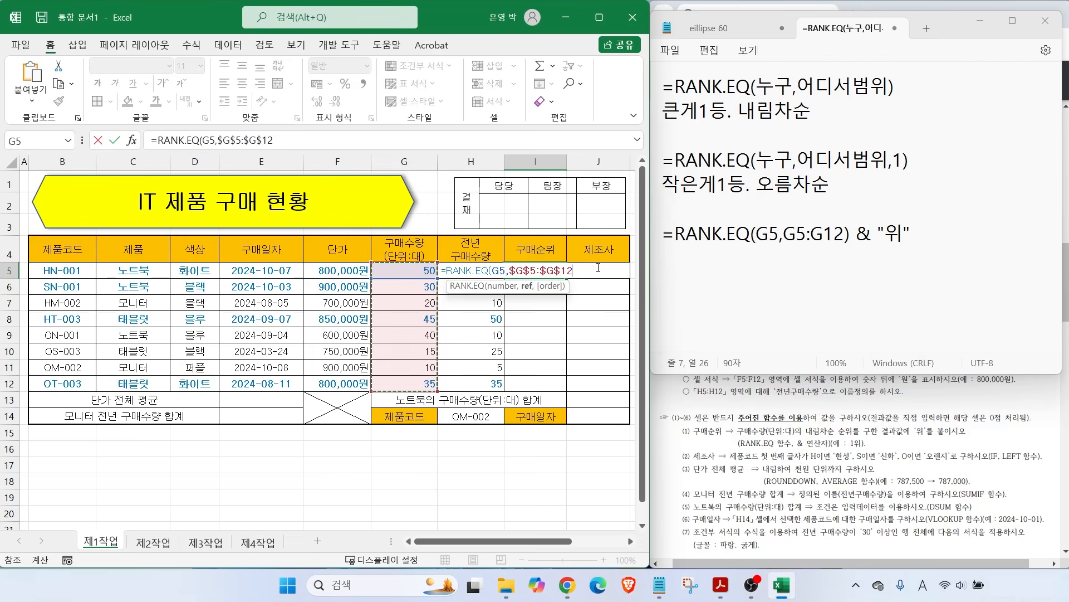
text())
key(Return)
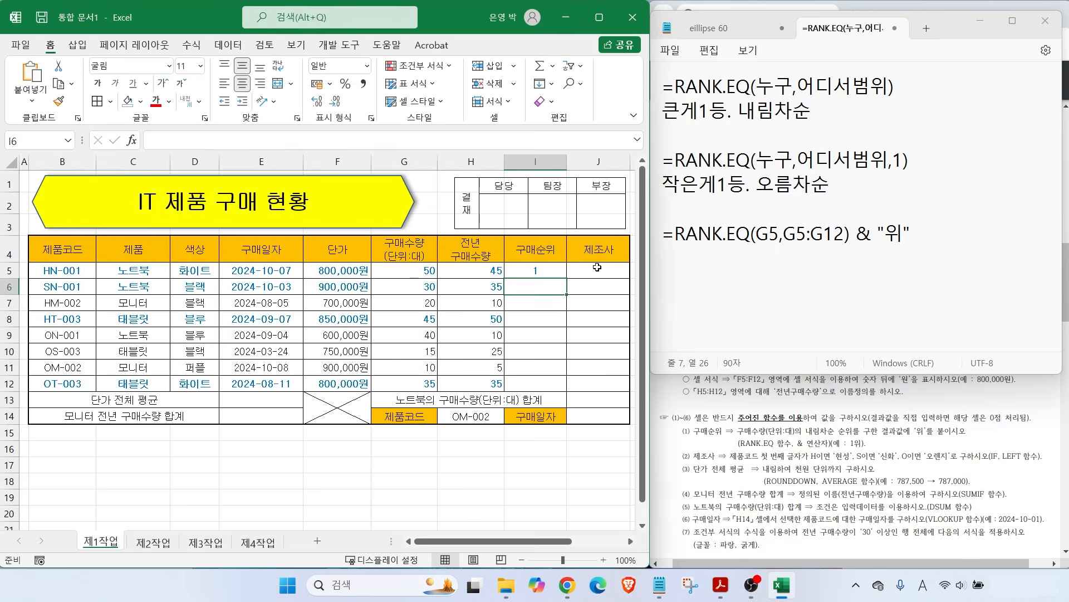
Step: Append &"위" to the I5 rank formula and fill it down to I12
click(548, 273)
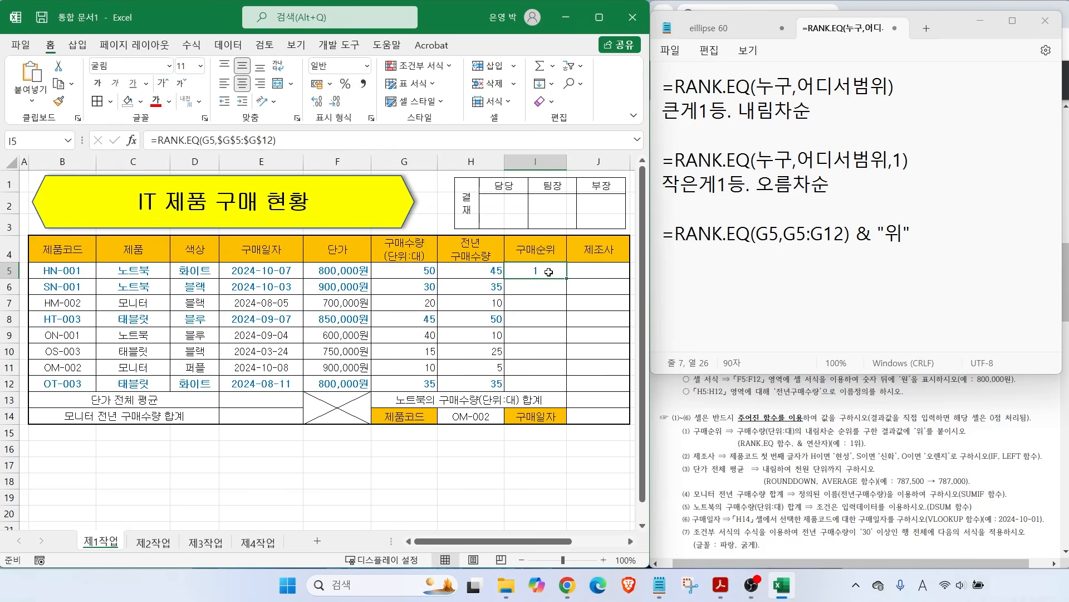
click(290, 141)
text(&"ㅇ)
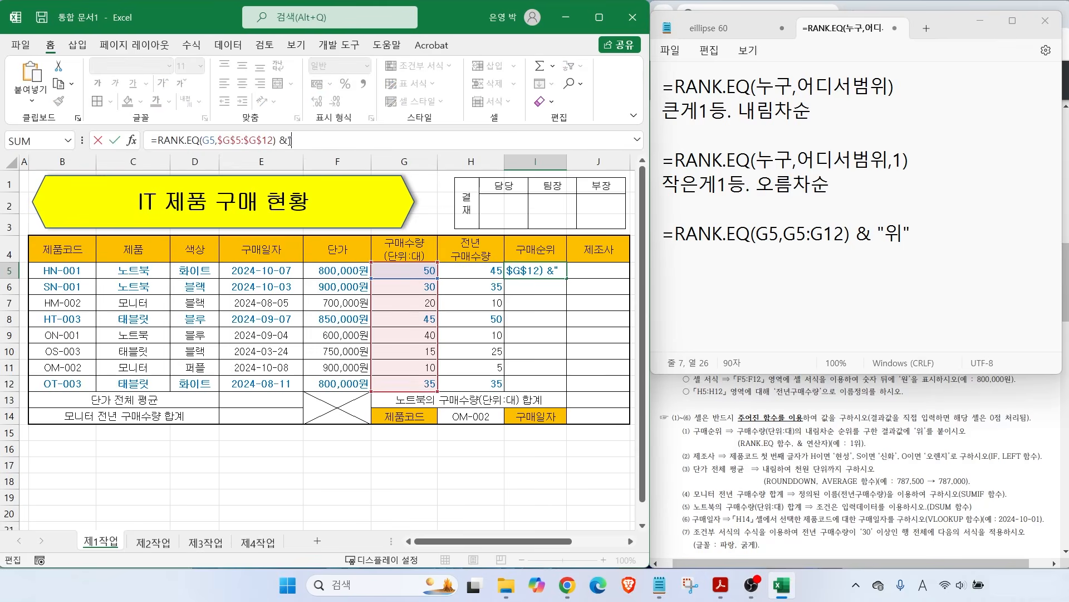
text(위")
key(ctrl+Return)
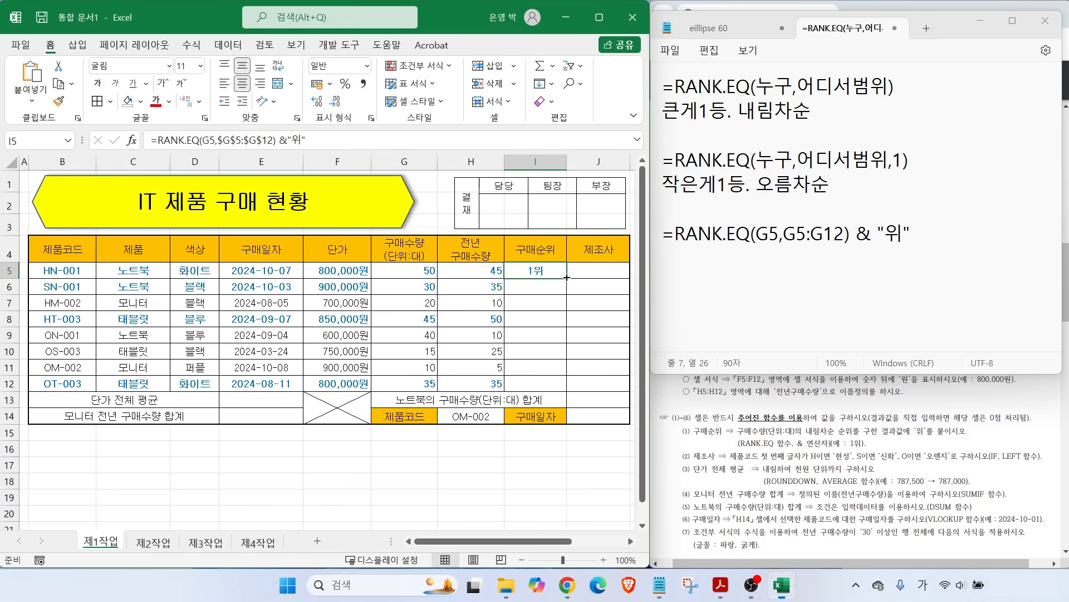
drag(568, 281, 564, 390)
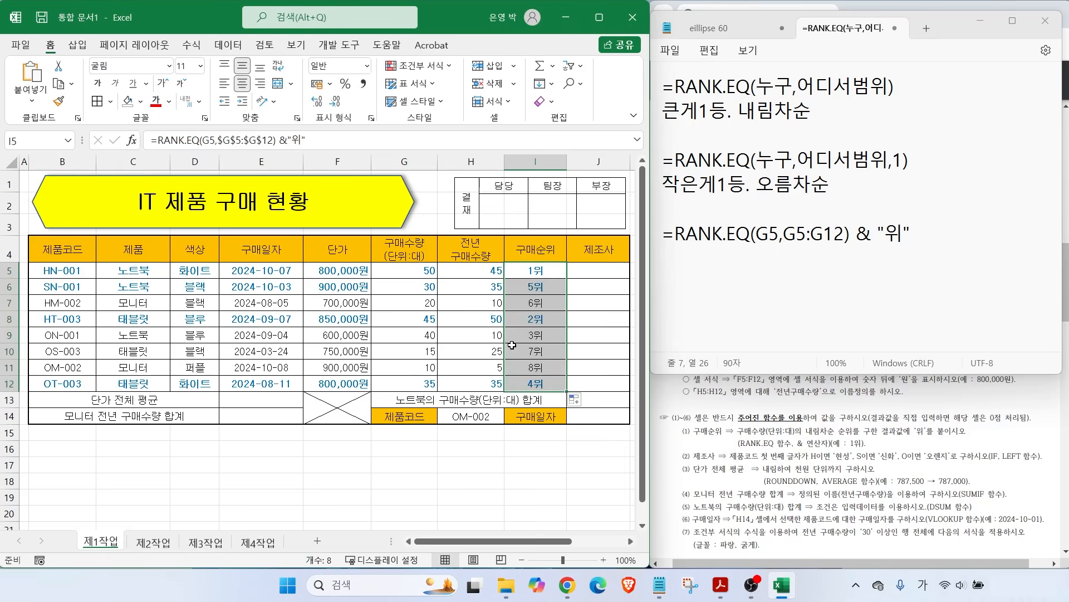
click(557, 271)
click(699, 463)
Step: Mark up the PDF's 제조사 rules (H 현성, S 신화, O 오렌지) against code HN-001
drag(691, 460, 800, 462)
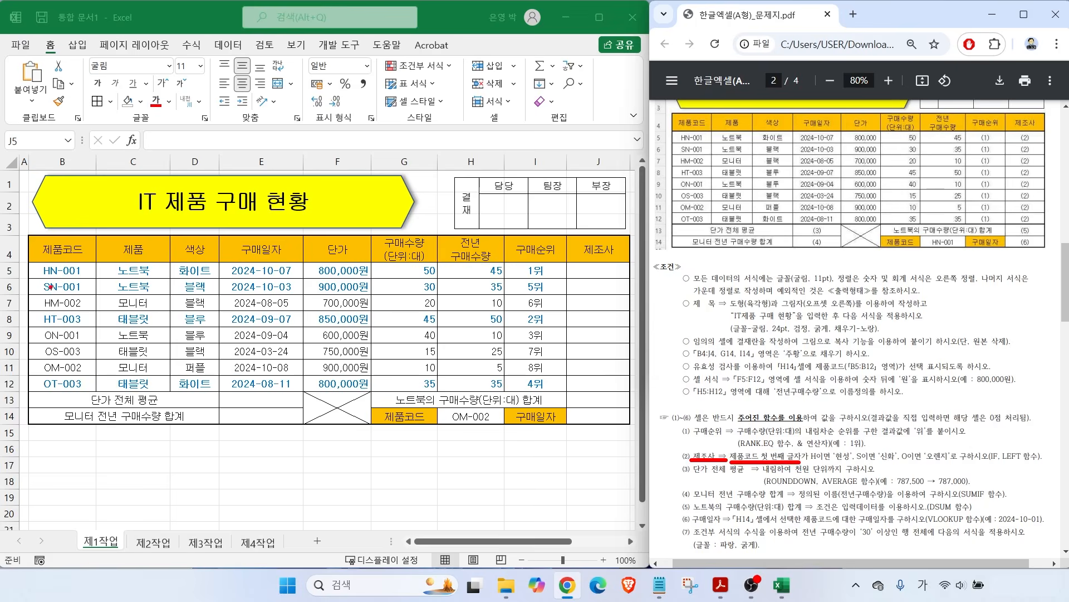
drag(42, 267, 21, 246)
key(e)
mouse_move(831, 463)
mouse_down()
mouse_move(827, 448)
mouse_move(836, 467)
mouse_move(884, 469)
mouse_move(865, 446)
mouse_move(884, 459)
mouse_up()
drag(892, 460, 941, 458)
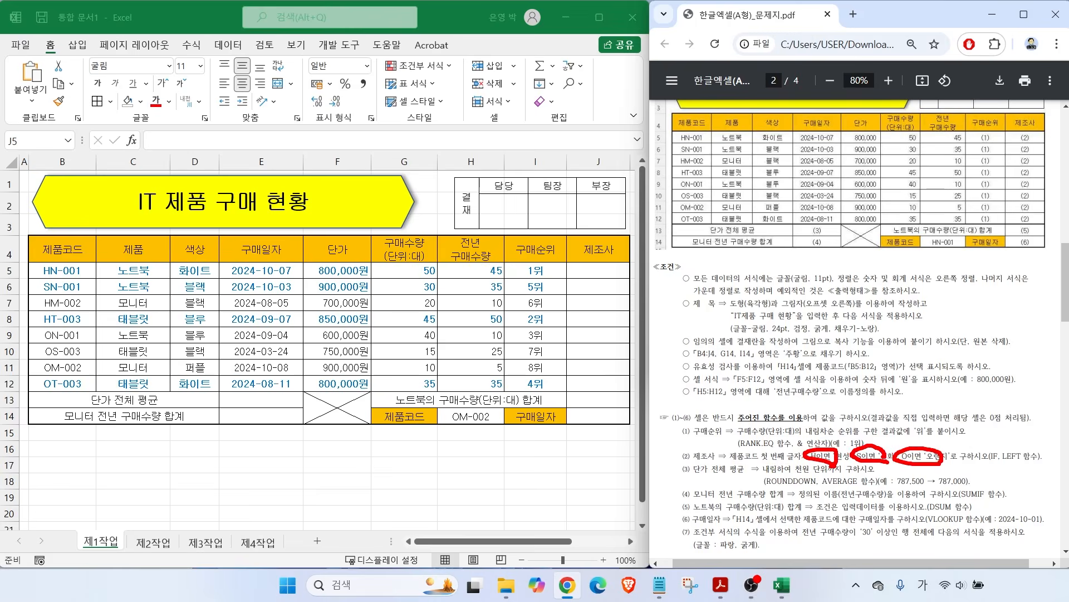
key(Escape)
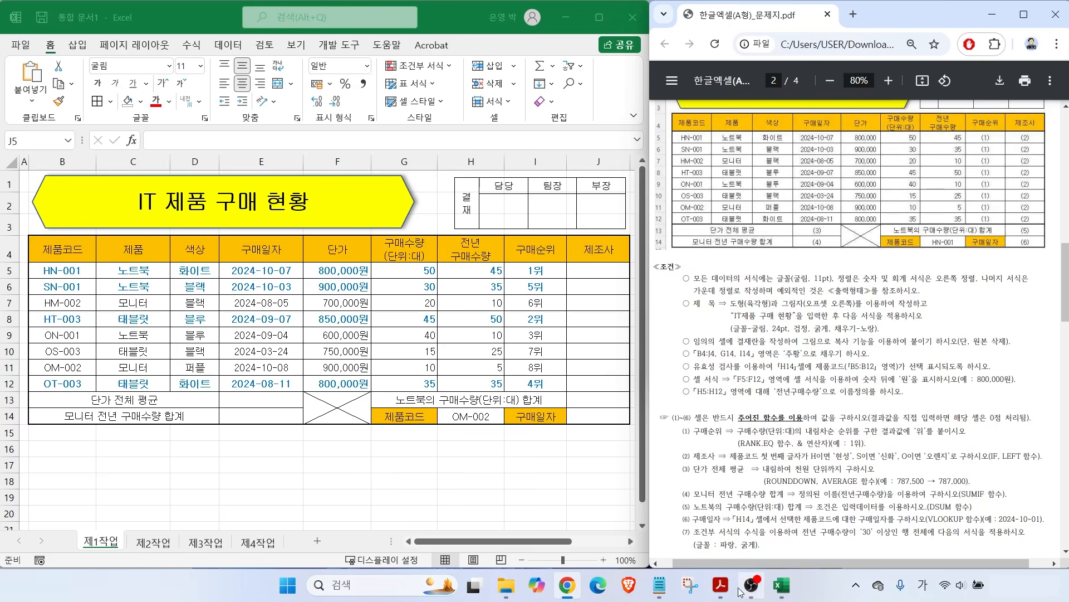
click(659, 585)
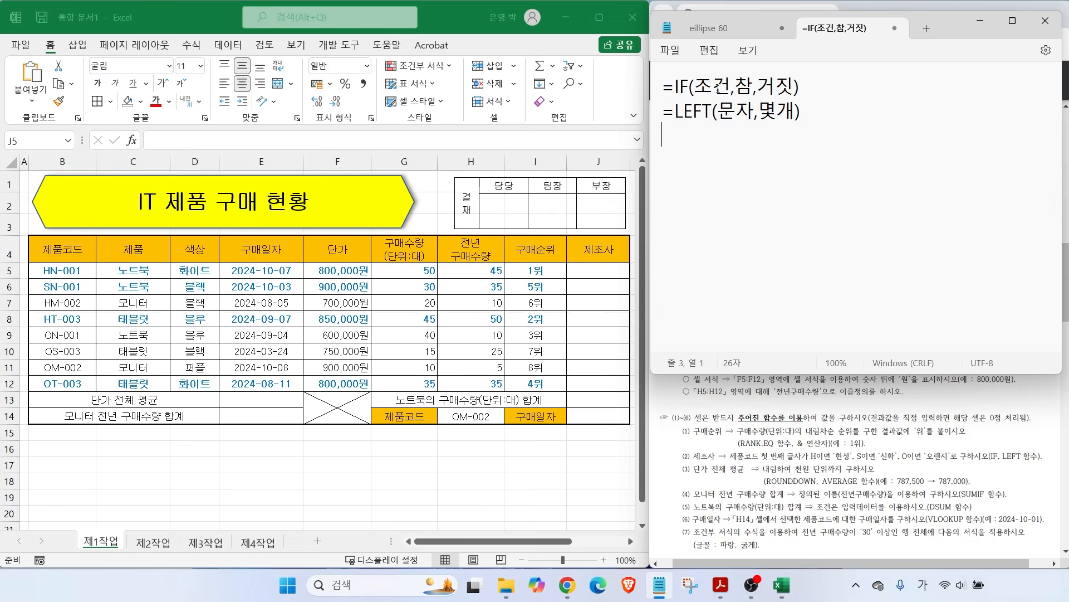
Step: Annotate the IF arguments, the LEFT syntax note and the H이면 현성 condition
mouse_move(717, 90)
mouse_down()
mouse_move(705, 97)
mouse_move(719, 47)
mouse_move(745, 74)
mouse_up()
mouse_move(724, 35)
mouse_down()
mouse_move(696, 66)
mouse_move(782, 63)
mouse_move(794, 48)
mouse_up()
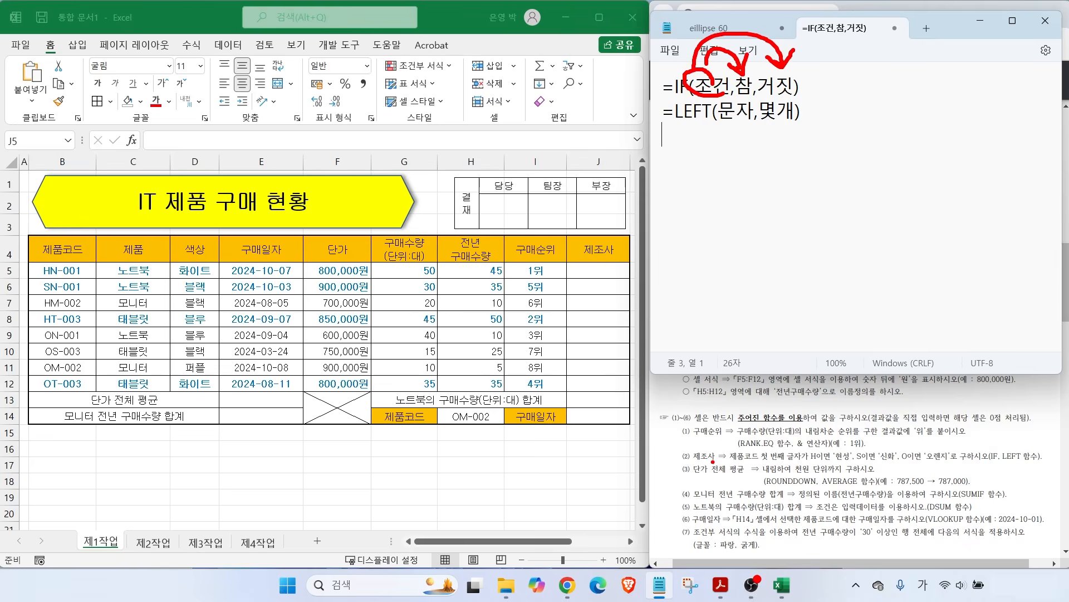
drag(746, 461, 849, 461)
drag(683, 123, 805, 124)
key(Escape)
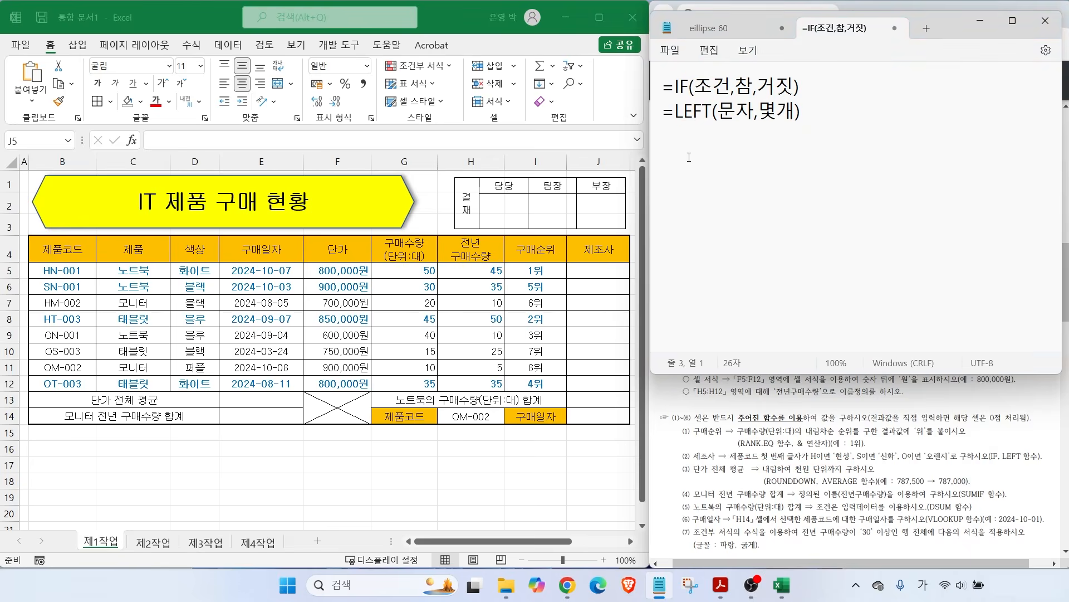
Step: Start a new Notepad line reading =IF(LEFT( for the 제조사 formula
key(Return)
text(=ㅑ)
key(BackSpace)
key(Hangul)
text(IF()
text(LEFT()
drag(33, 264, 105, 281)
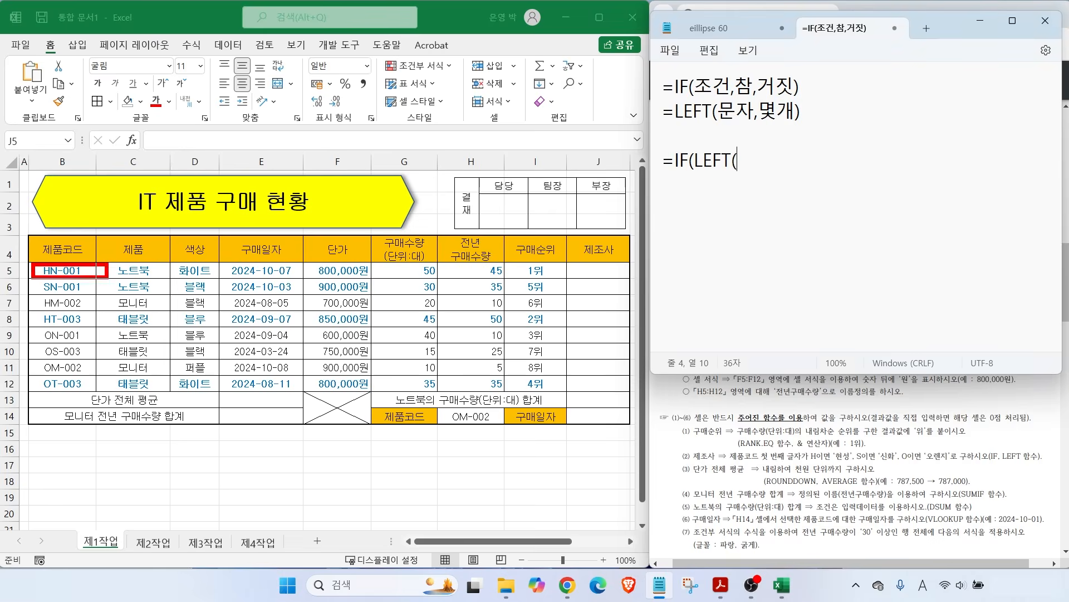
Step: Add B5,1) to the LEFT call, marking the H in HN-001
text(B5,1))
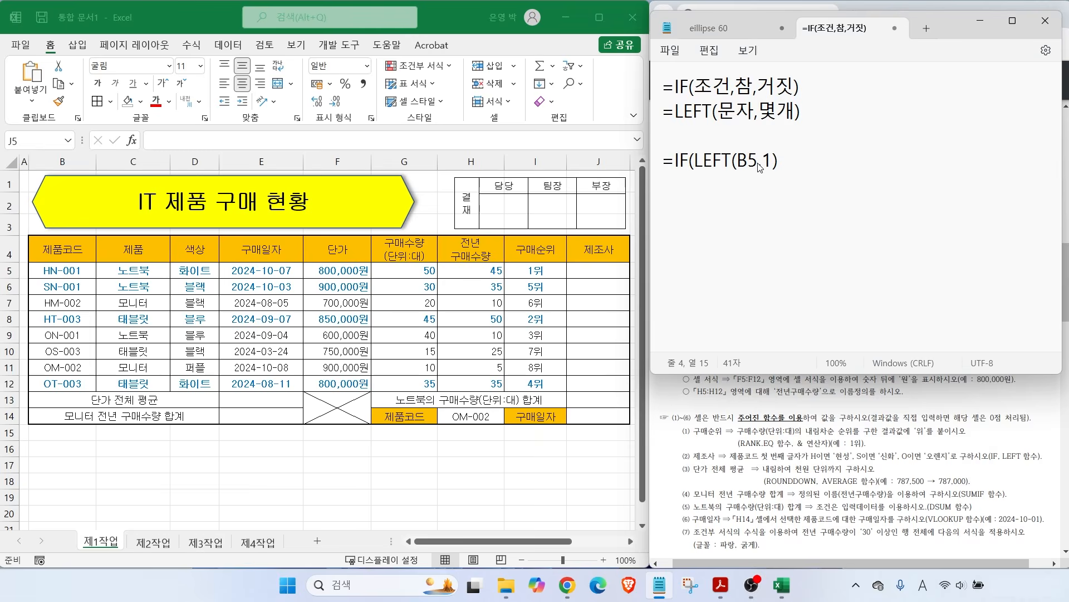
drag(681, 120, 808, 118)
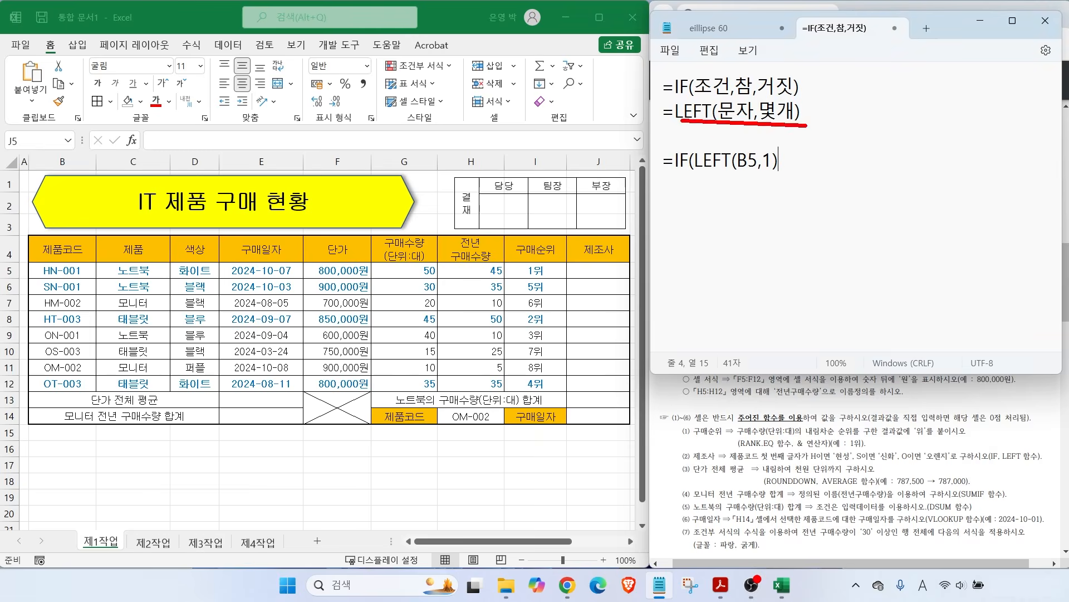
drag(727, 123, 732, 143)
mouse_move(48, 260)
mouse_down()
mouse_move(47, 281)
mouse_move(62, 272)
mouse_move(58, 290)
mouse_up()
key(Escape)
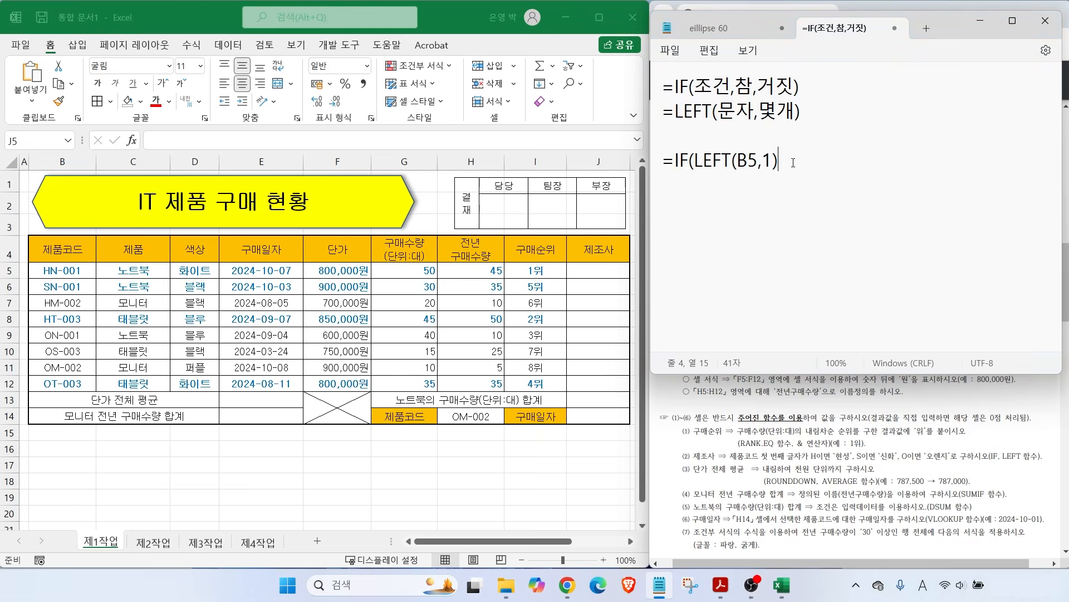
Step: Complete the first condition as ="H", "현성", and fix the stray G typo
text(="H")
text(,)
text( "G)
key(Hangul)
text(현서)
text(ㅇ")
key(Left)
key(Left)
key(Left)
key(BackSpace)
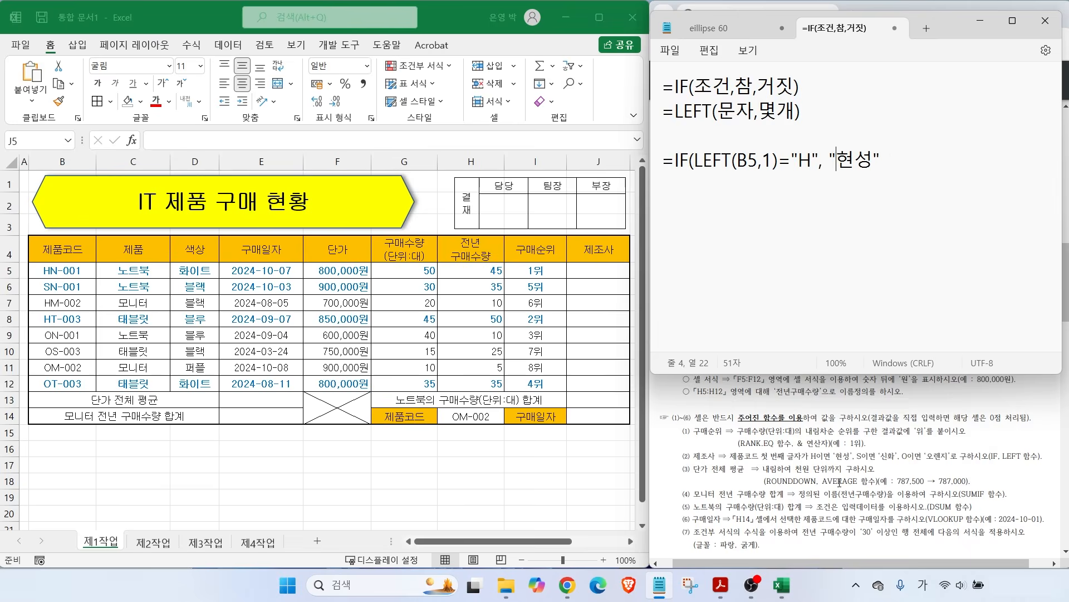
key(Right)
key(Right)
key(Right)
text(,)
Step: Point out the false branch for 신화 and begin a new line for the nested IF
mouse_move(777, 146)
mouse_down()
mouse_move(797, 125)
mouse_move(852, 150)
mouse_up()
drag(852, 106, 853, 152)
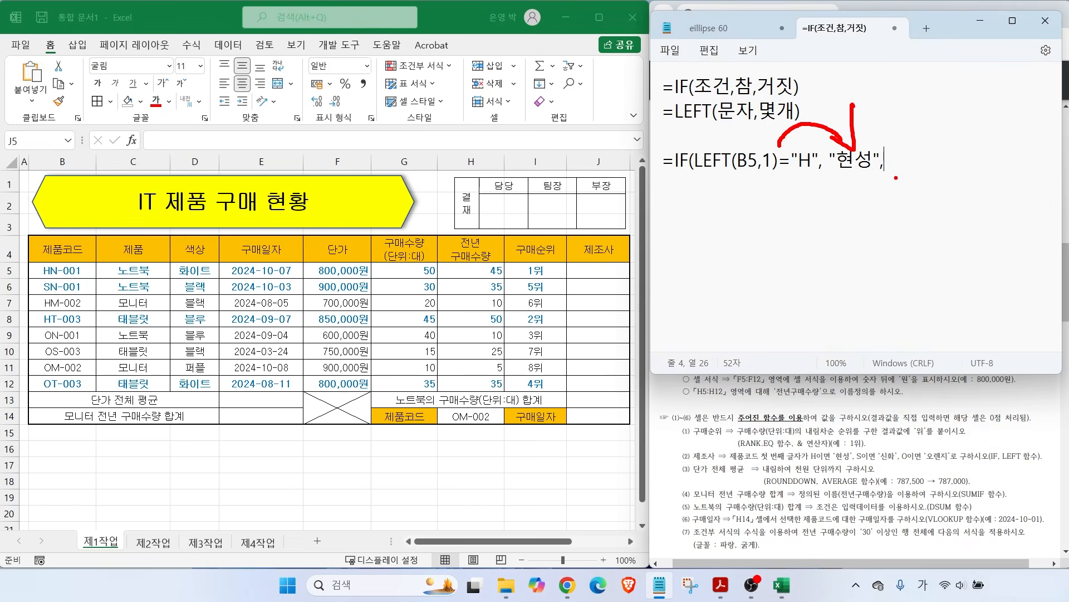
drag(879, 462, 904, 461)
key(Escape)
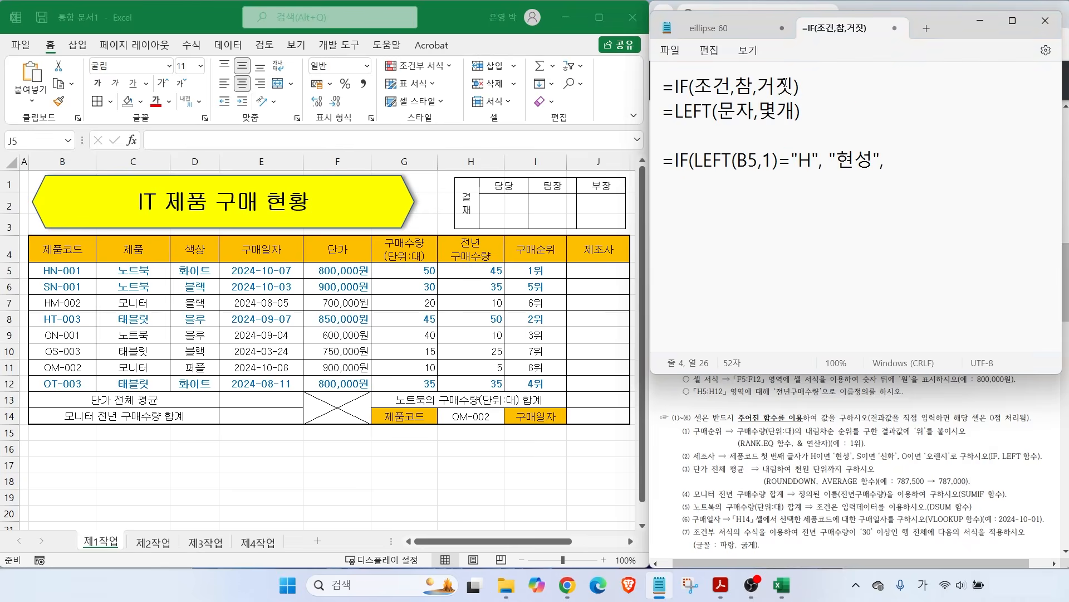
mouse_move(791, 94)
mouse_down()
mouse_move(760, 83)
mouse_move(791, 102)
mouse_up()
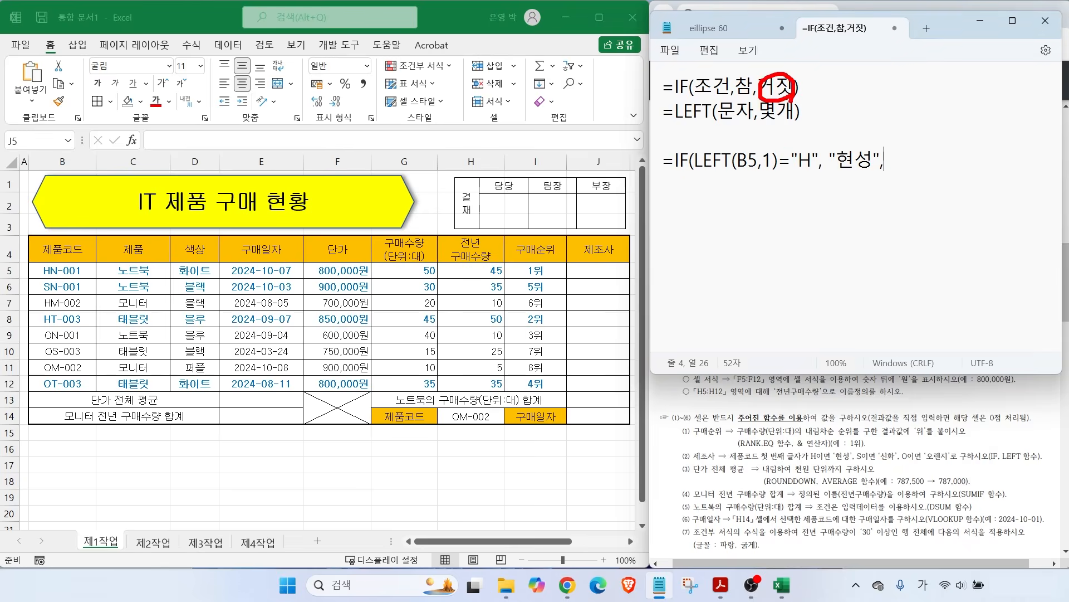
key(Escape)
key(Return)
text(ㅑㄹ)
key(BackSpace)
key(BackSpace)
key(BackSpace)
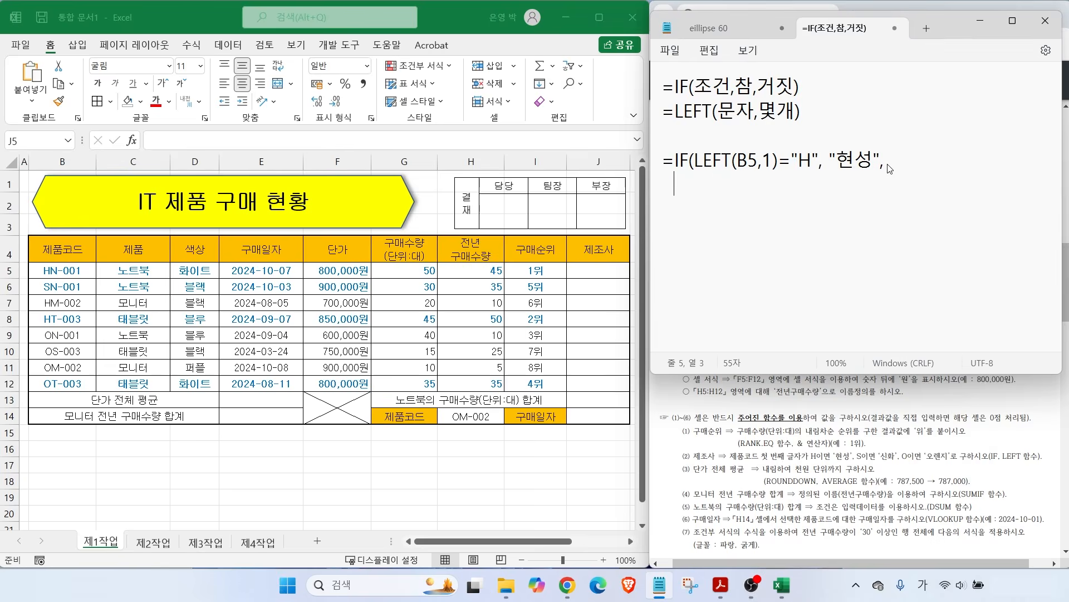
Step: Type the nested line IF(LEFT(B5,1)="S","신화","오렌지" for S and O codes
key(Hangul)
text(IF(LEFT(B)
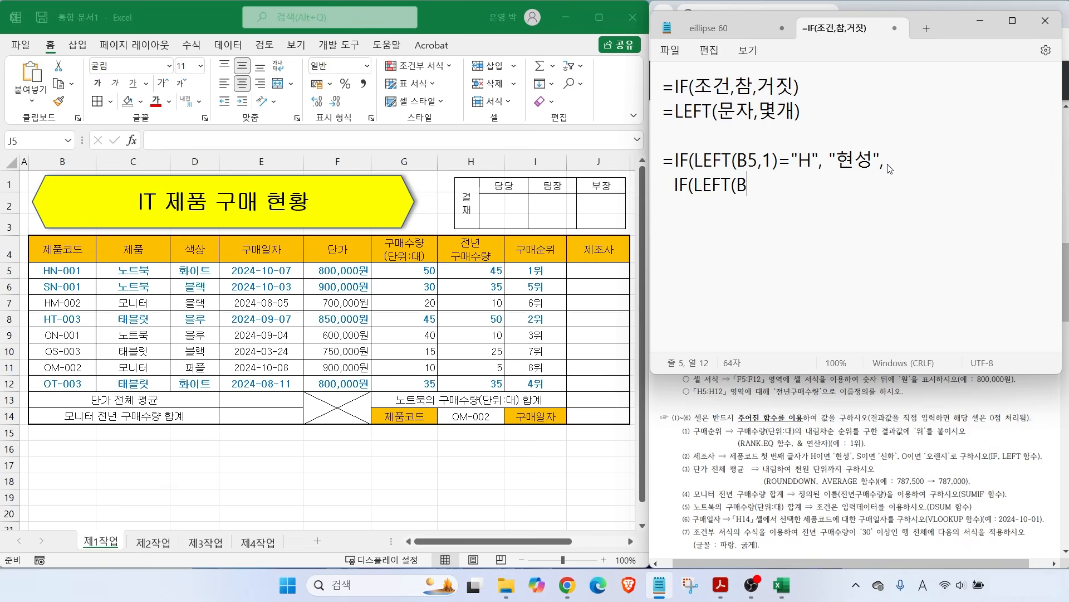
text(5,1)=")
text(S","신화",)
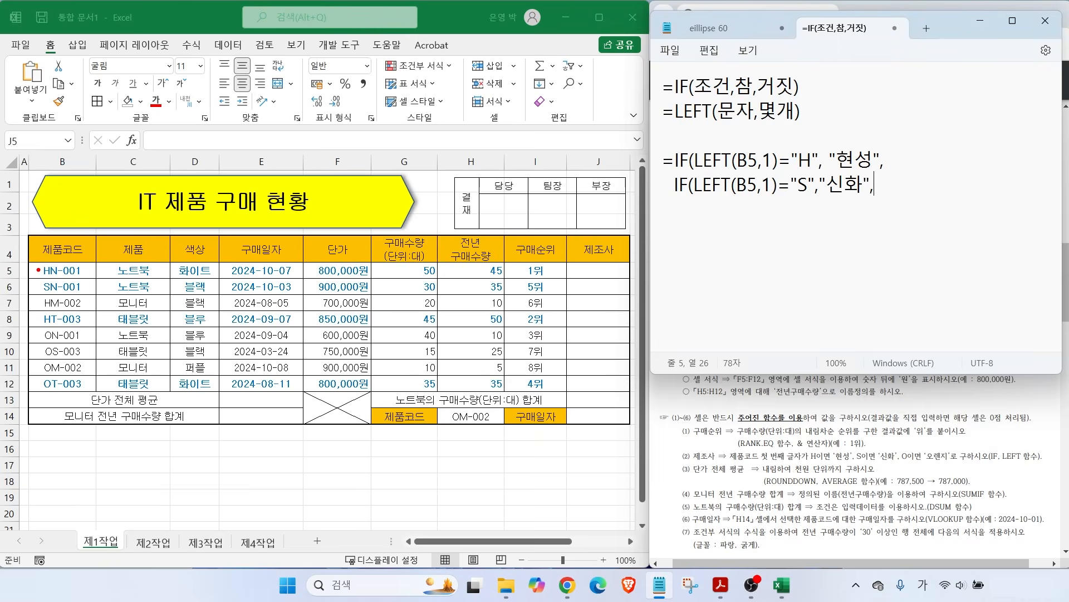
mouse_move(38, 270)
mouse_down()
mouse_move(18, 253)
mouse_move(18, 275)
mouse_up()
mouse_move(40, 335)
mouse_down()
mouse_move(18, 323)
mouse_move(21, 357)
mouse_up()
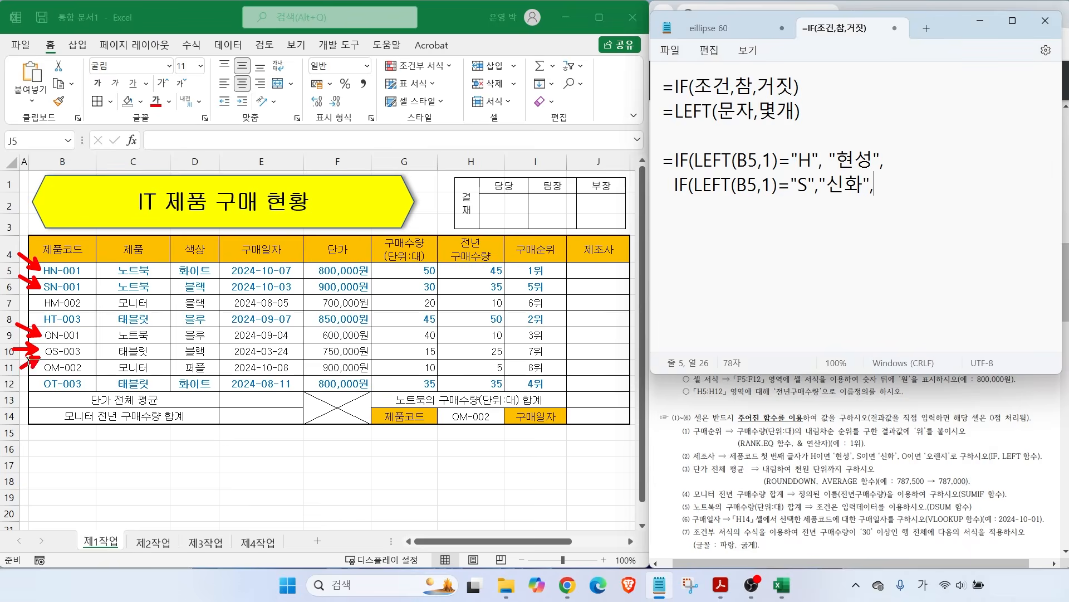
key(Escape)
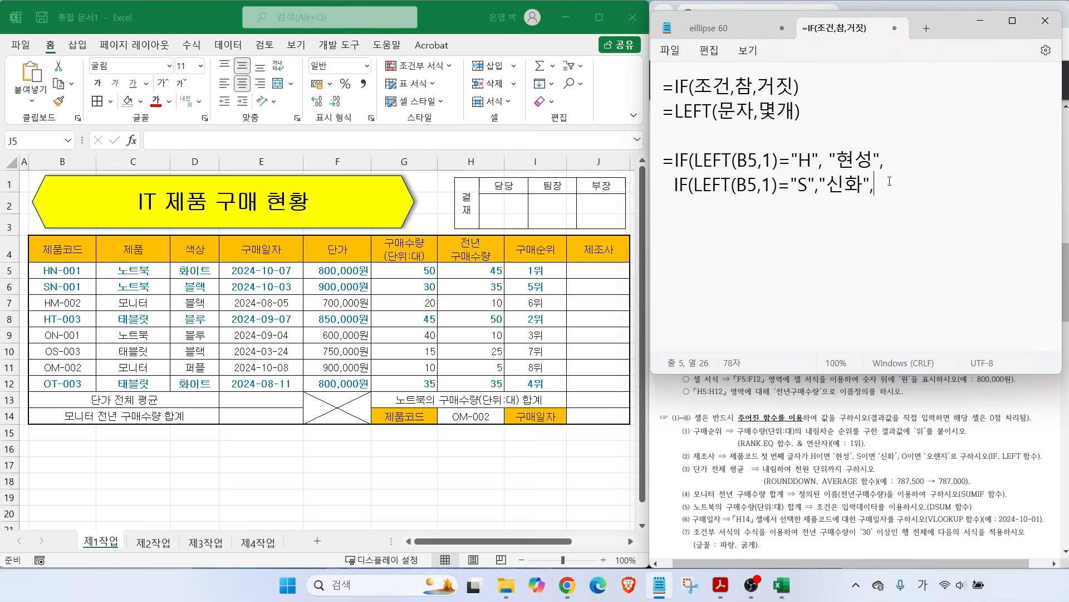
text("오렌지")
Step: Match the inner and outer IF parentheses and close both with ))
mouse_move(739, 175)
mouse_down()
mouse_move(738, 195)
mouse_move(773, 195)
mouse_up()
mouse_move(736, 149)
mouse_down()
mouse_move(737, 172)
mouse_move(772, 167)
mouse_up()
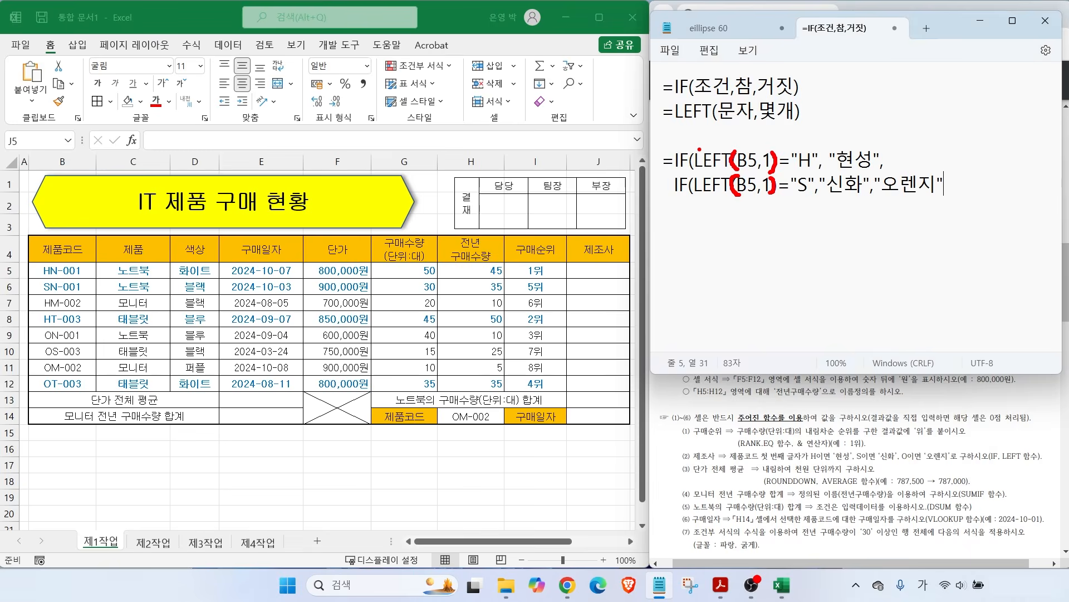
mouse_move(699, 146)
mouse_down()
mouse_move(689, 169)
mouse_move(886, 174)
mouse_up()
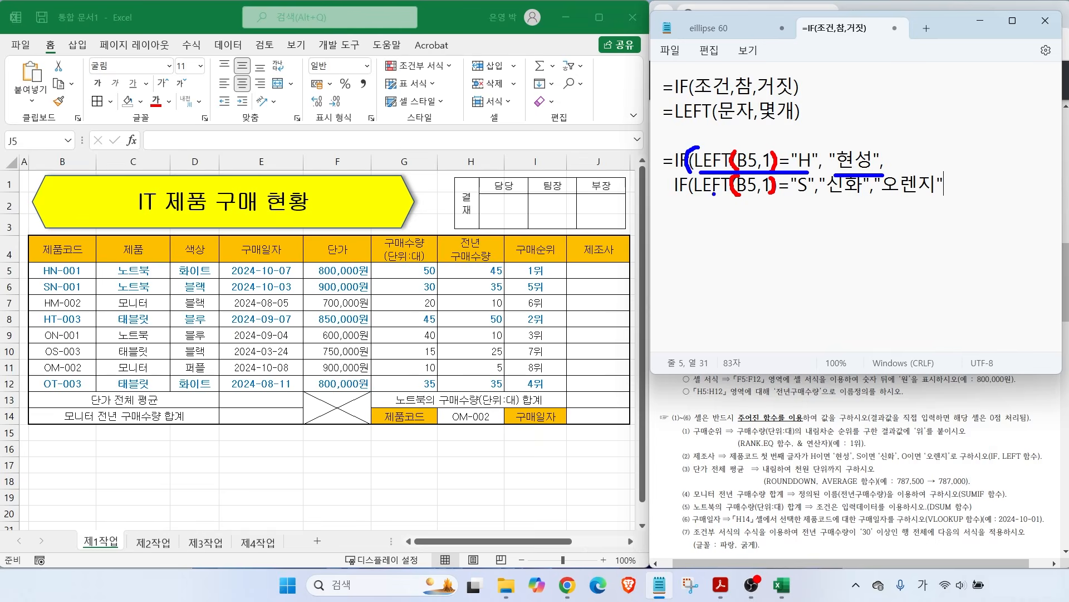
drag(673, 202, 954, 200)
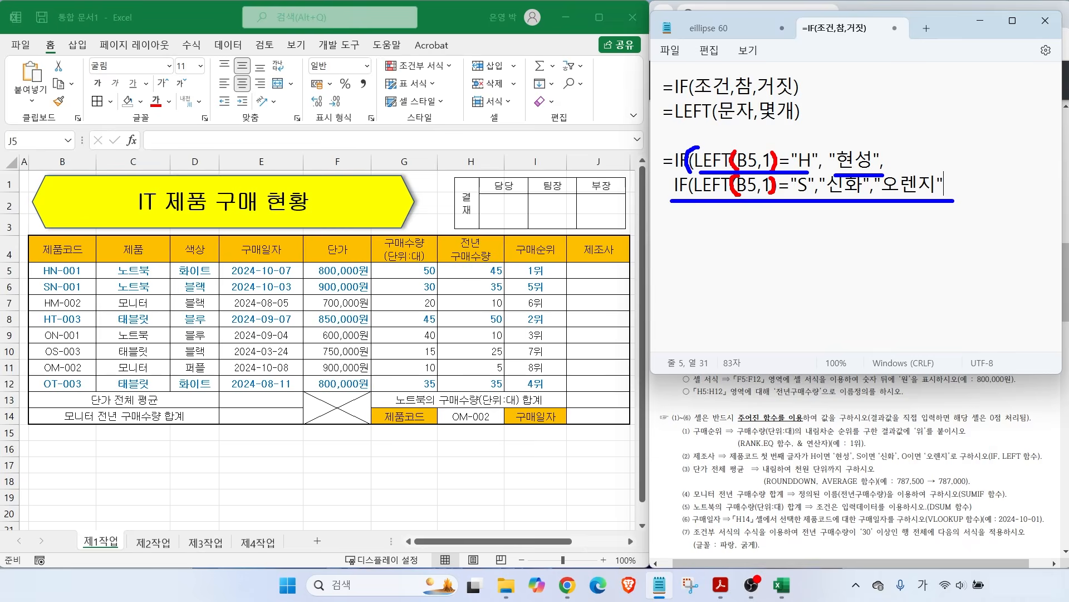
mouse_move(700, 175)
mouse_down()
mouse_move(697, 201)
mouse_move(937, 192)
mouse_up()
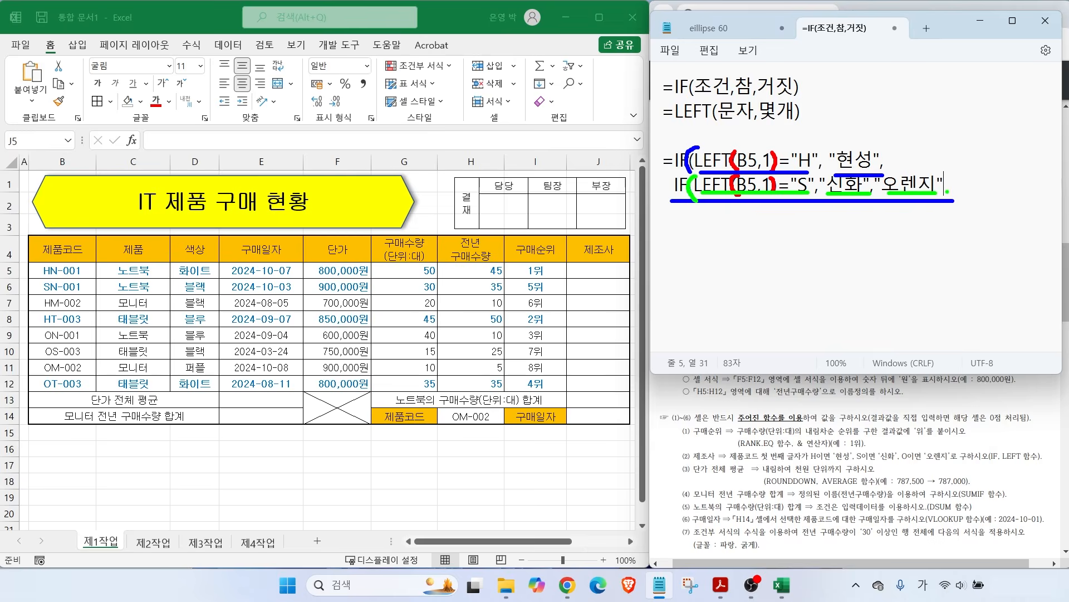
drag(947, 168, 947, 198)
mouse_move(957, 167)
mouse_down()
mouse_move(967, 189)
mouse_move(959, 197)
mouse_up()
key(Escape)
text()))
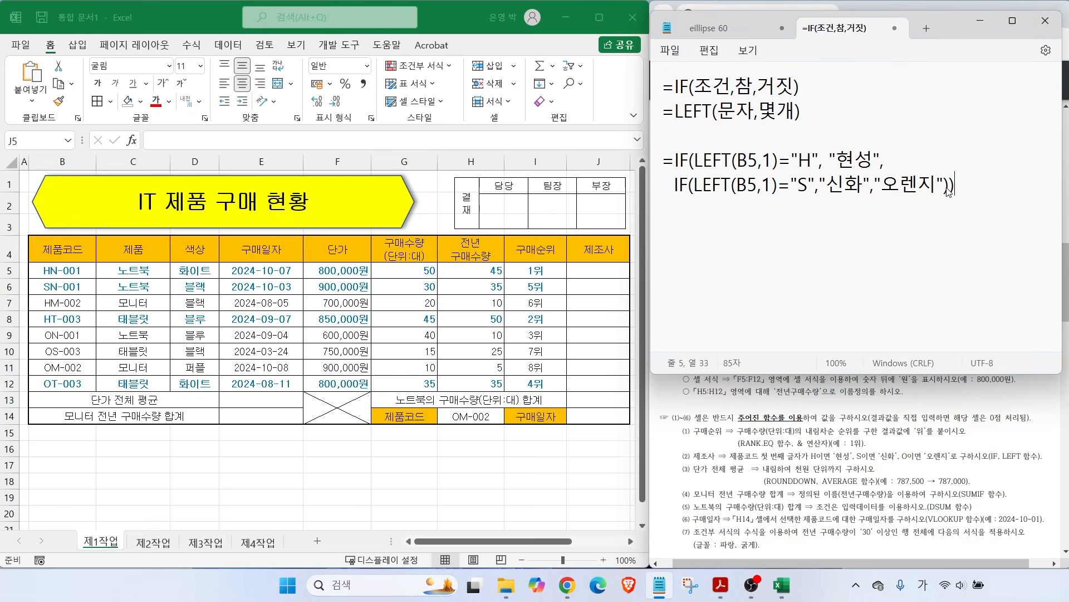
click(590, 269)
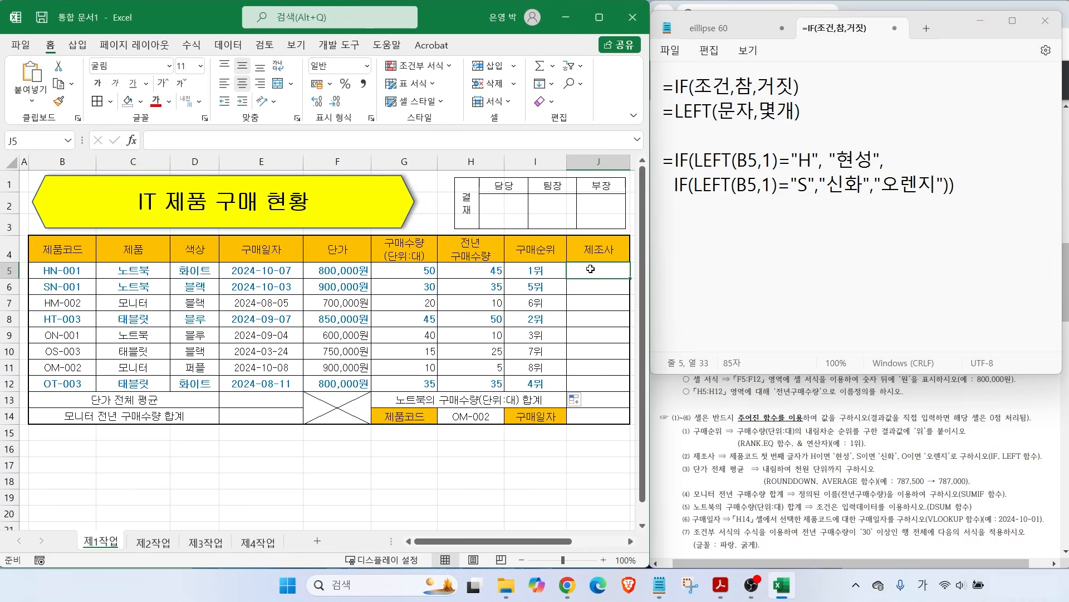
Step: Begin J5's formula as =IF(LEFT(B5,1)="H","현성",
text(=if()
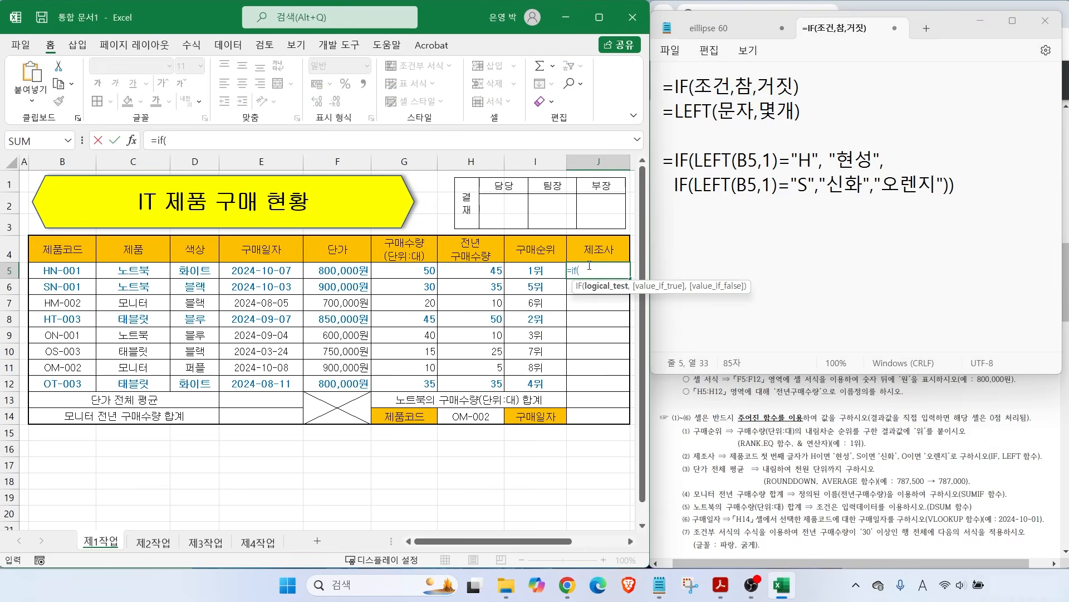
text(L)
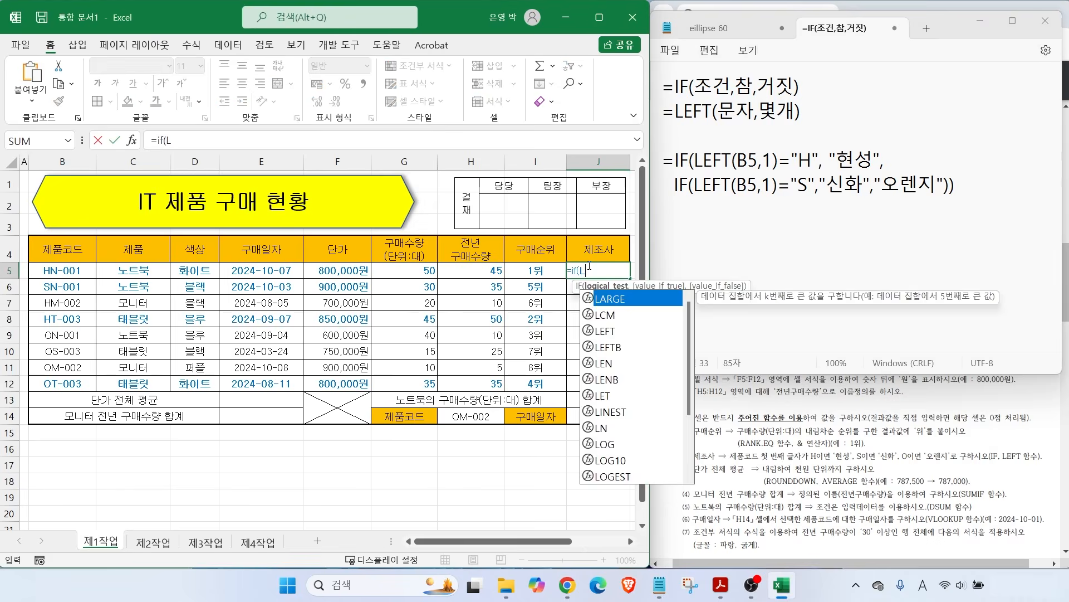
double_click(605, 331)
click(54, 271)
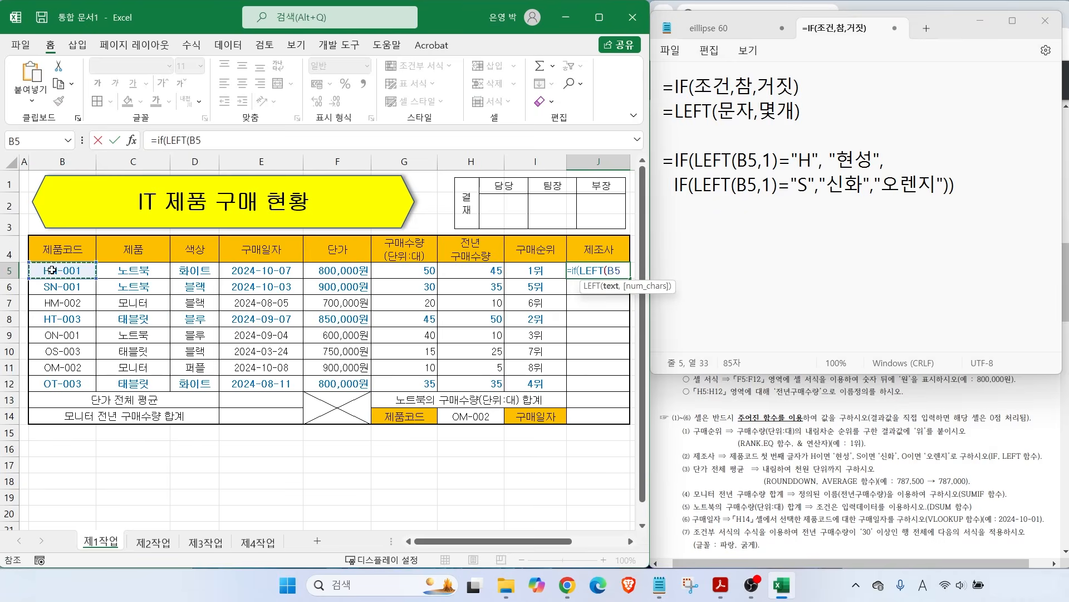
text(,1)
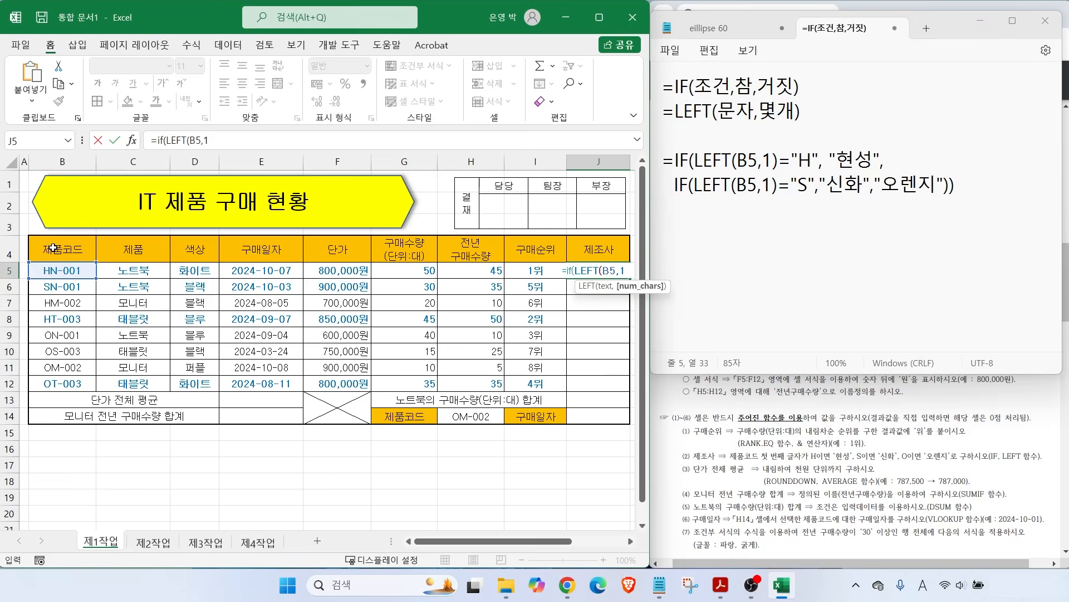
text())
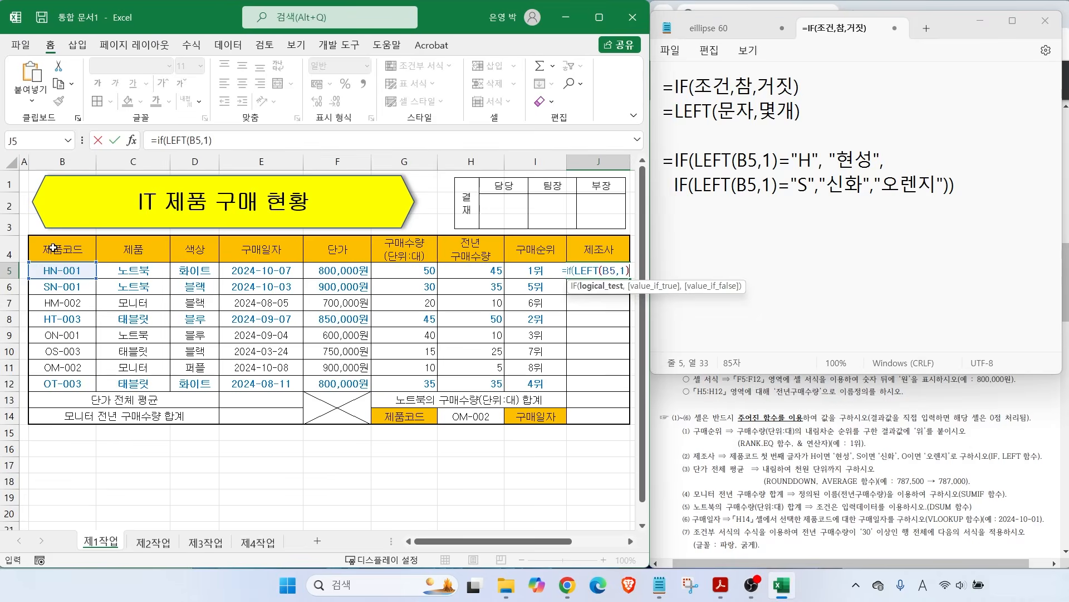
text(="H)
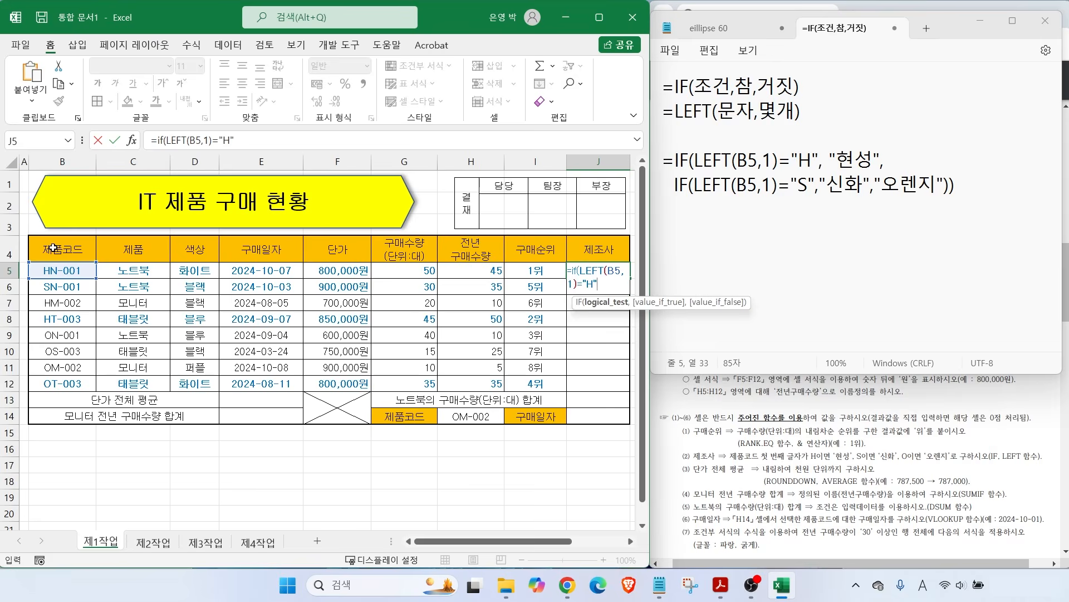
text(,)
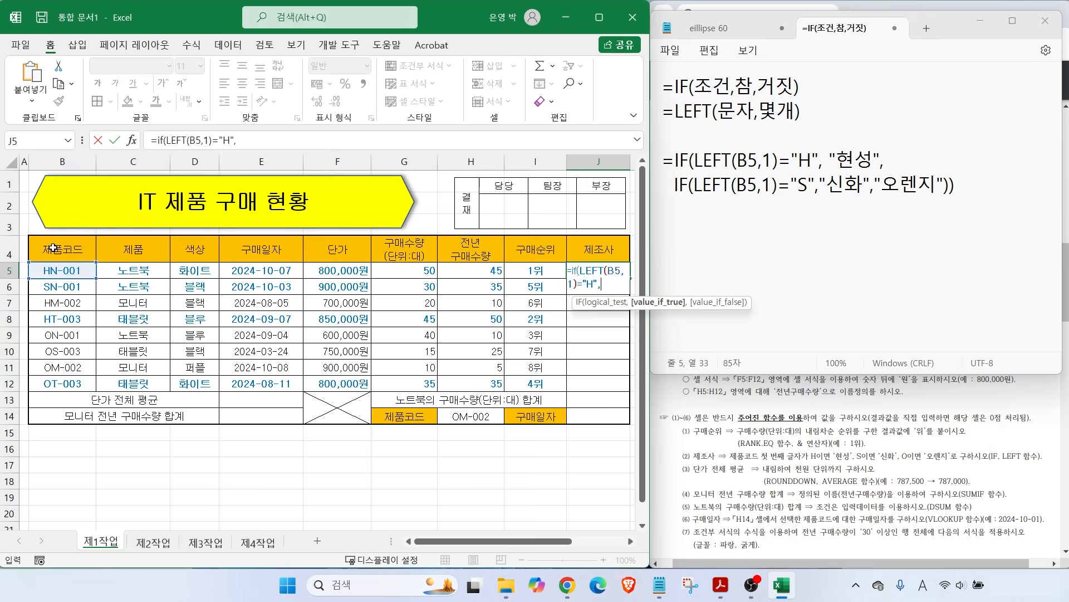
text("g)
key(BackSpace)
key(Hangul)
text(현성",)
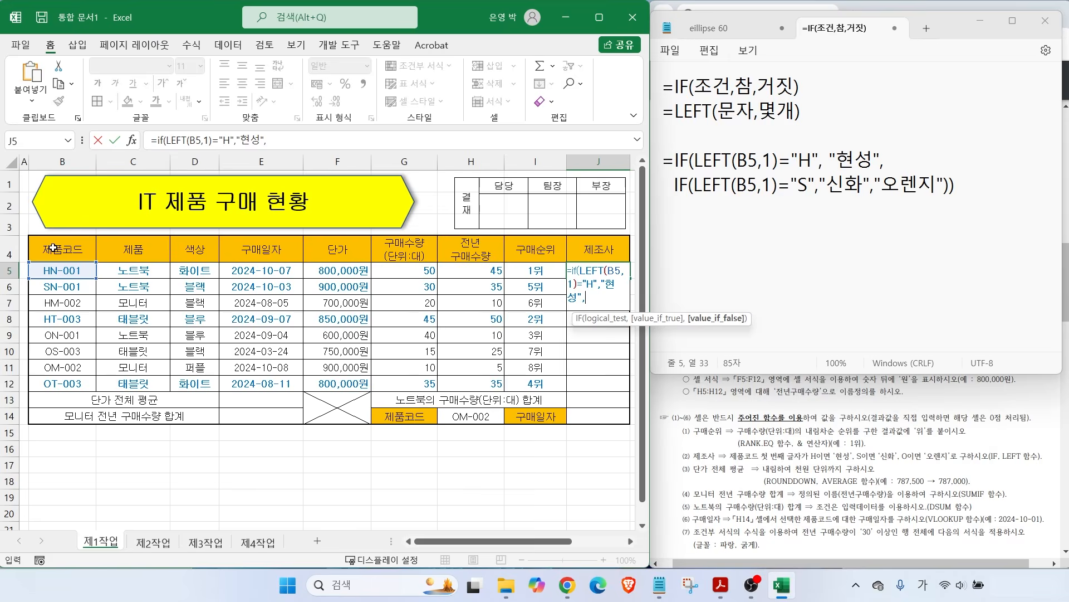
Step: Copy the first IF test into the second IF and change its letter to "S"
mouse_move(664, 194)
mouse_down()
mouse_move(1054, 194)
mouse_move(947, 194)
mouse_move(992, 195)
mouse_up()
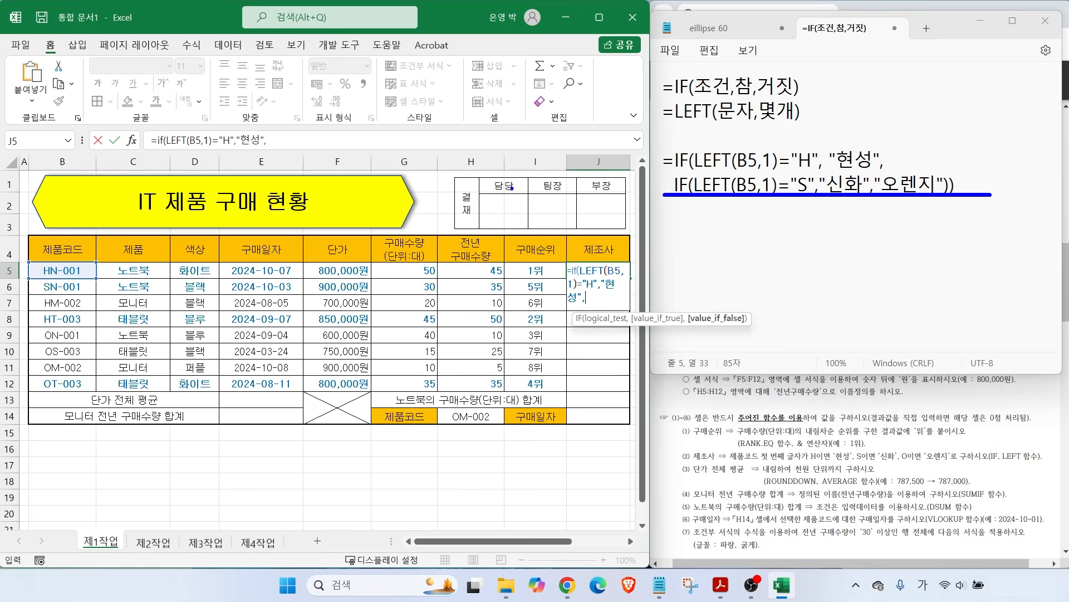
click(165, 139)
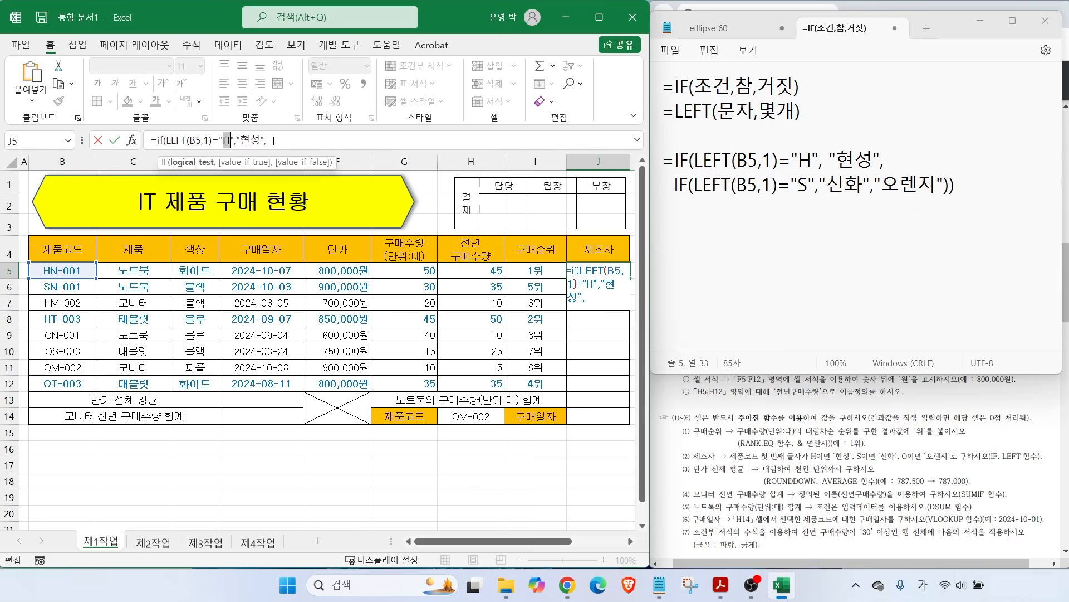
drag(266, 140, 157, 140)
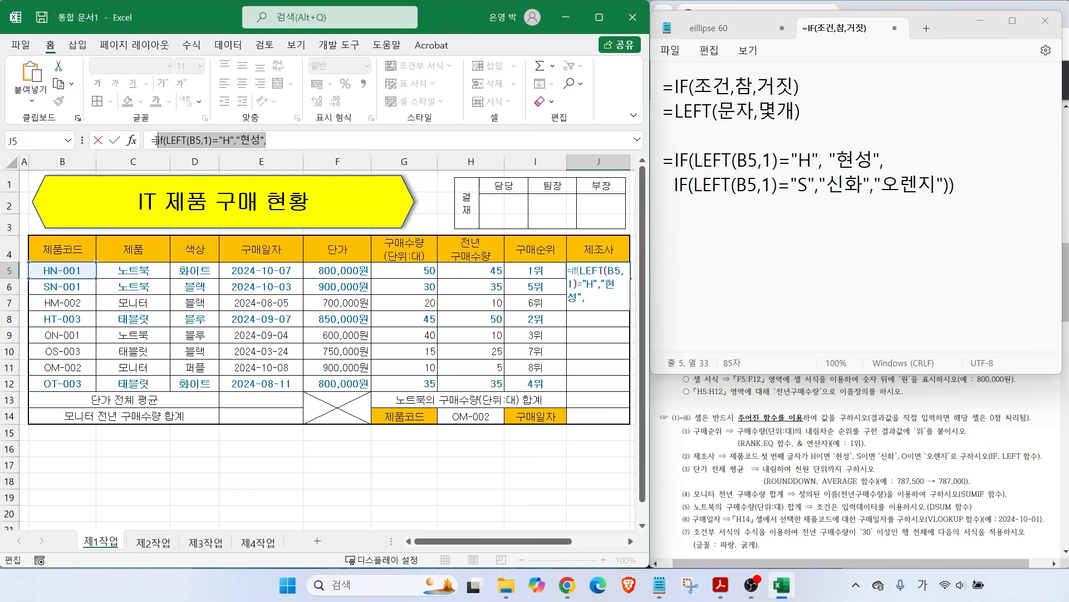
click(282, 146)
key(ctrl+v)
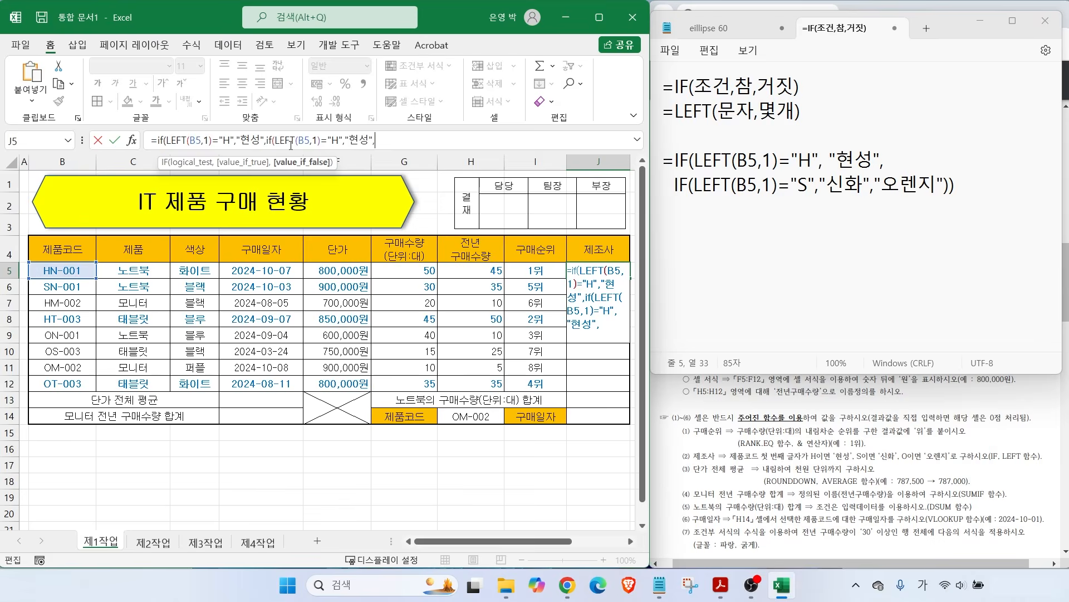
key(Left)
key(Left)
key(Left)
key(Left)
key(Left)
key(Left)
key(Left)
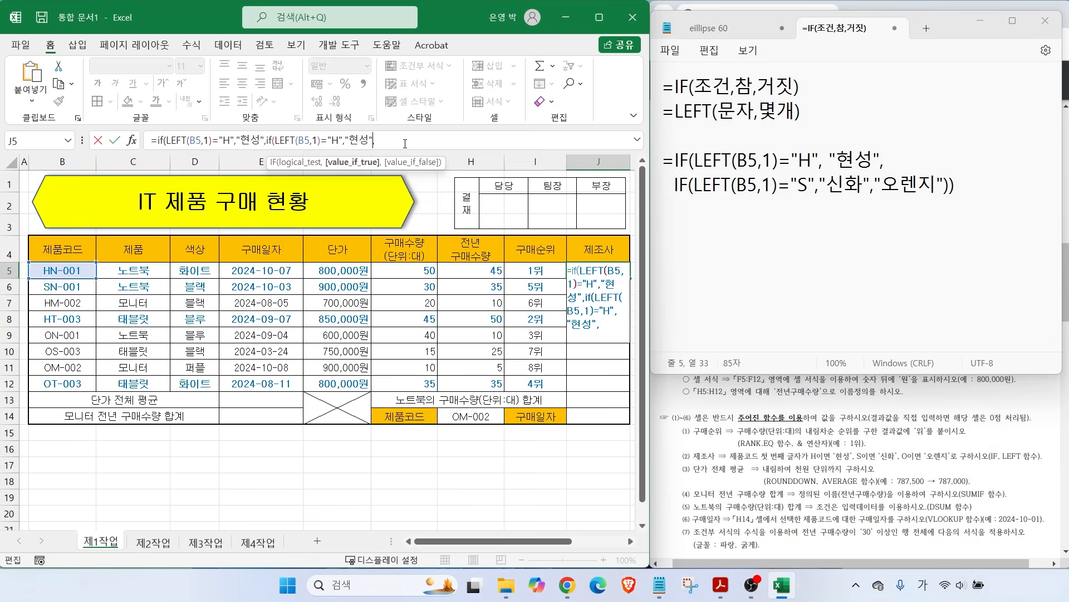
key(BackSpace)
key(Hangul)
text(S)
key(Right)
key(Right)
key(Right)
Step: Finish the nested IF with "신화","오렌지"))) and enter it in J5
key(Hangul)
text(신화)
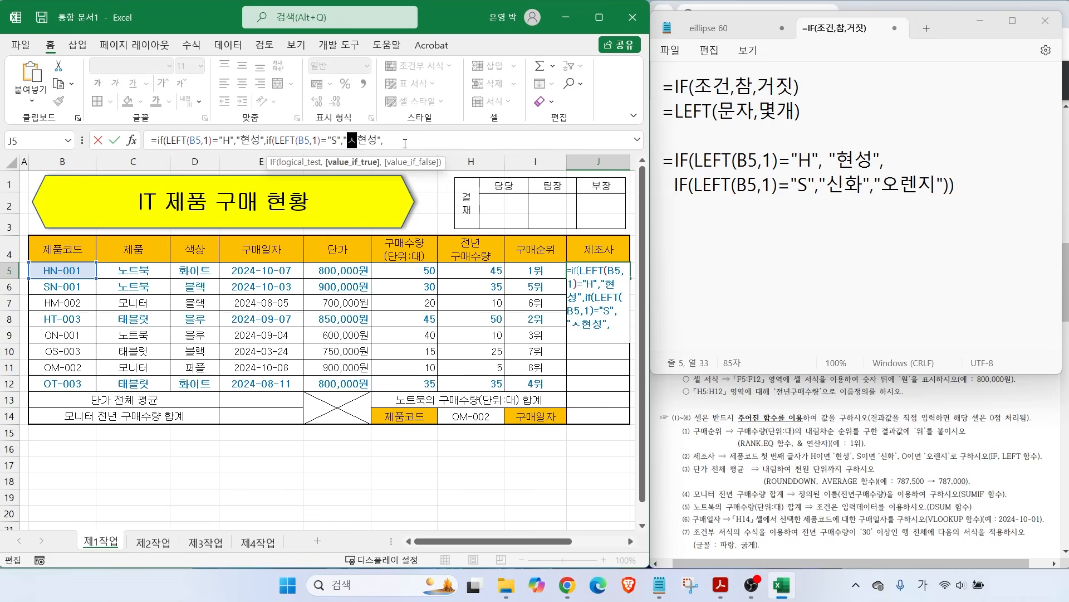
key(Delete)
key(Delete)
key(Right)
key(Right)
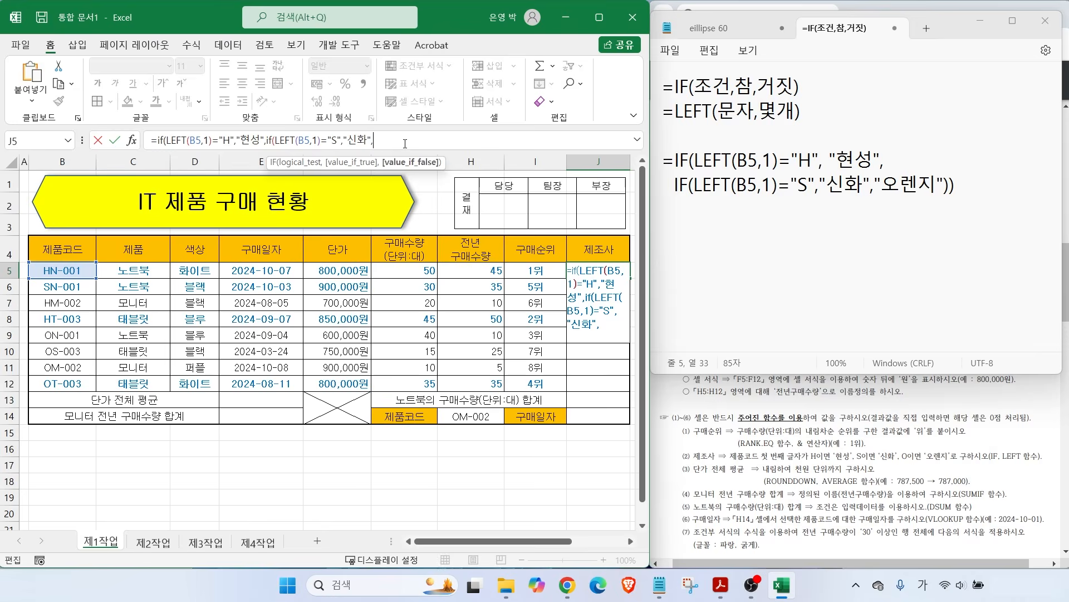
text(오렌지")))
key(Return)
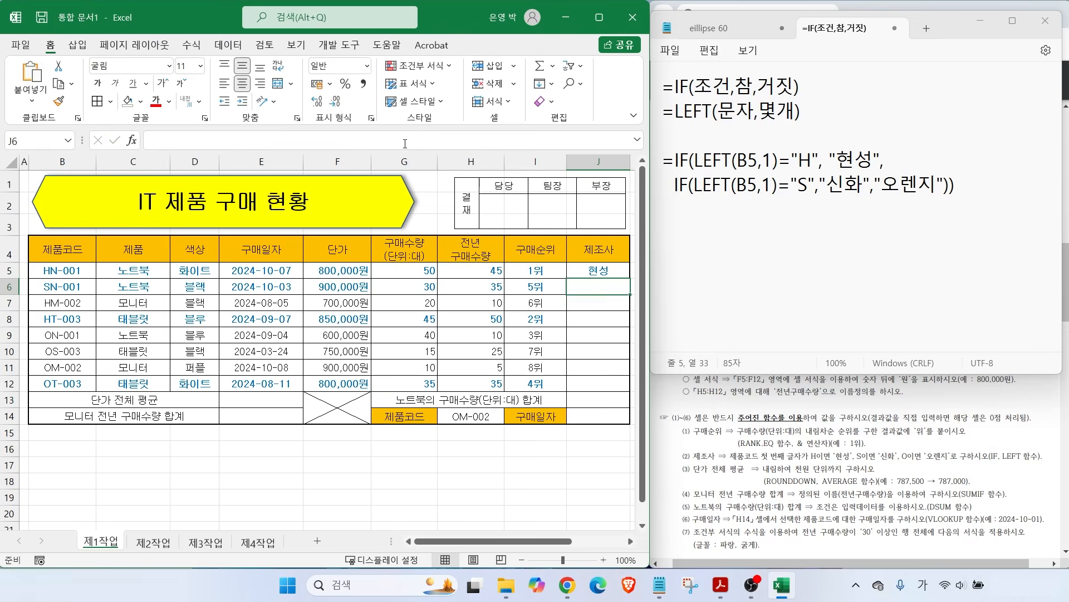
Step: Fill the J5 manufacturer formula down through J12
click(598, 271)
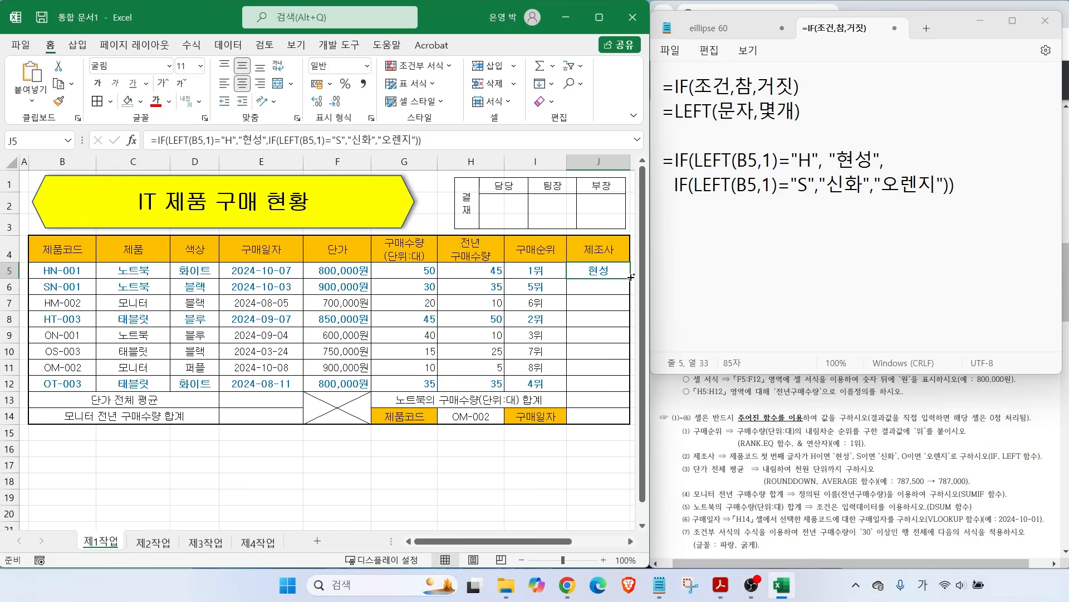
drag(630, 276, 630, 397)
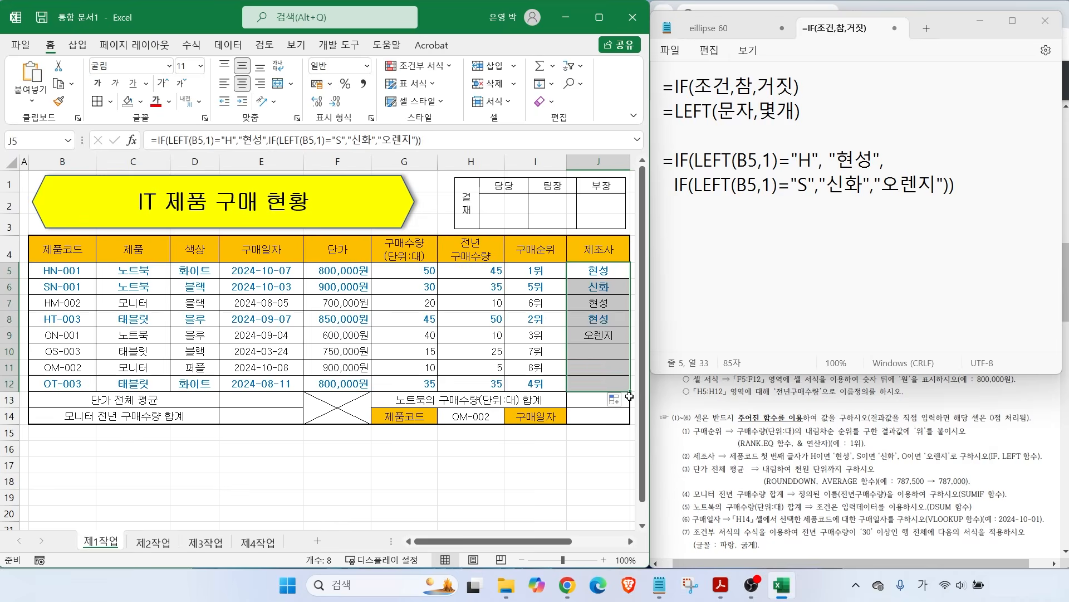
click(588, 405)
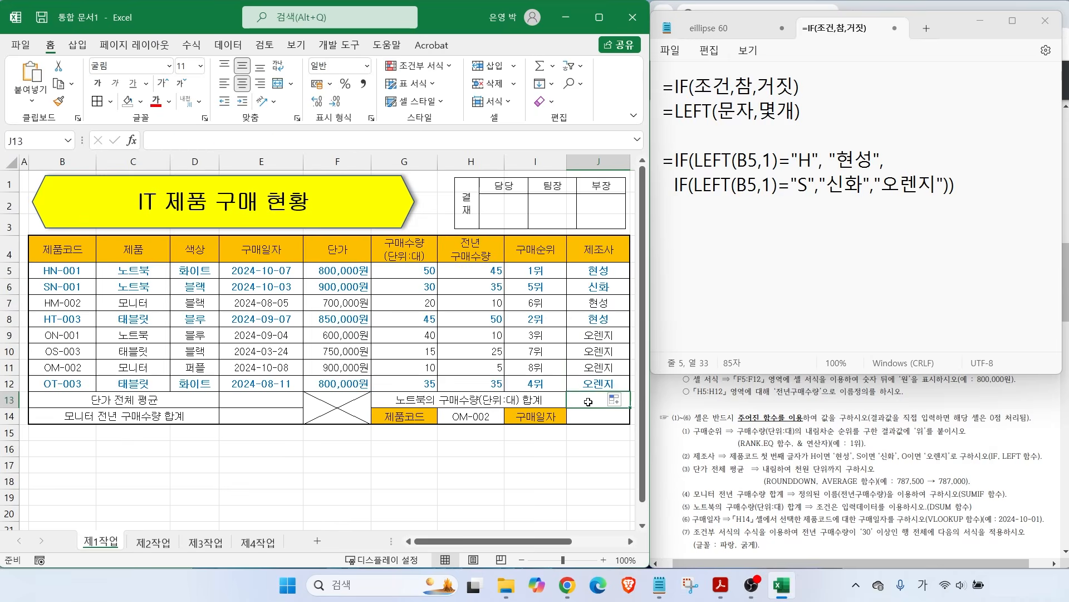
click(567, 585)
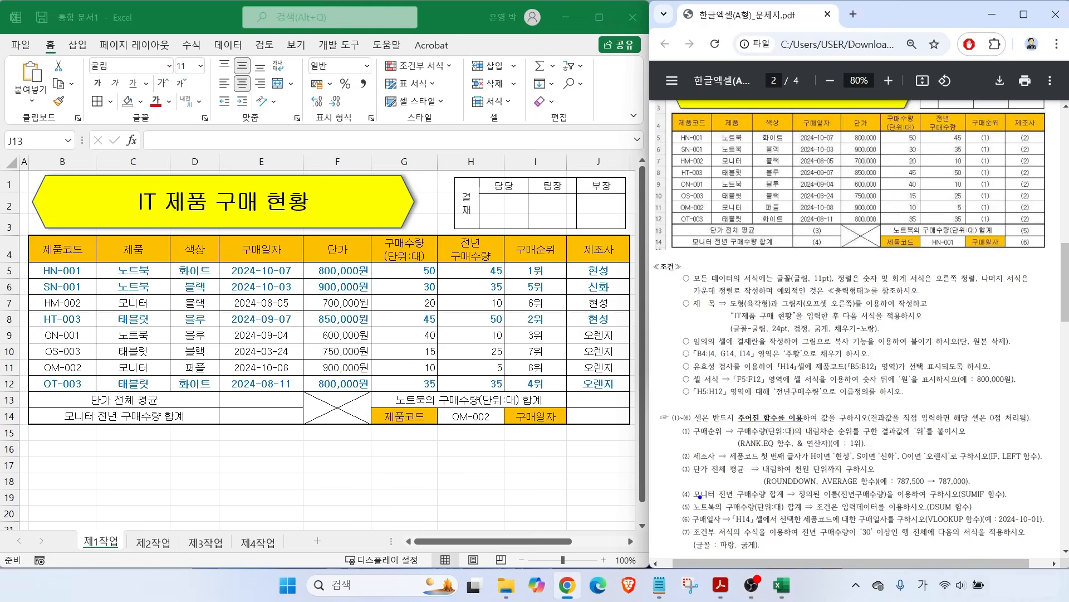
Step: Underline the 단가 전체 평균 task and point out its ROUNDDOWN requirement
drag(691, 478, 840, 476)
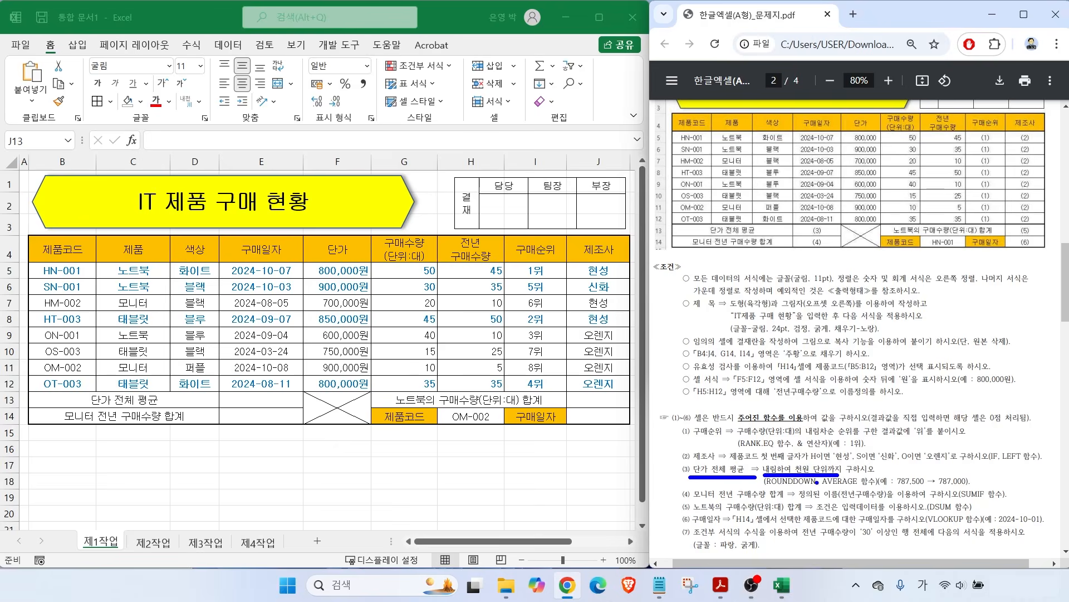
drag(781, 487, 759, 518)
key(Escape)
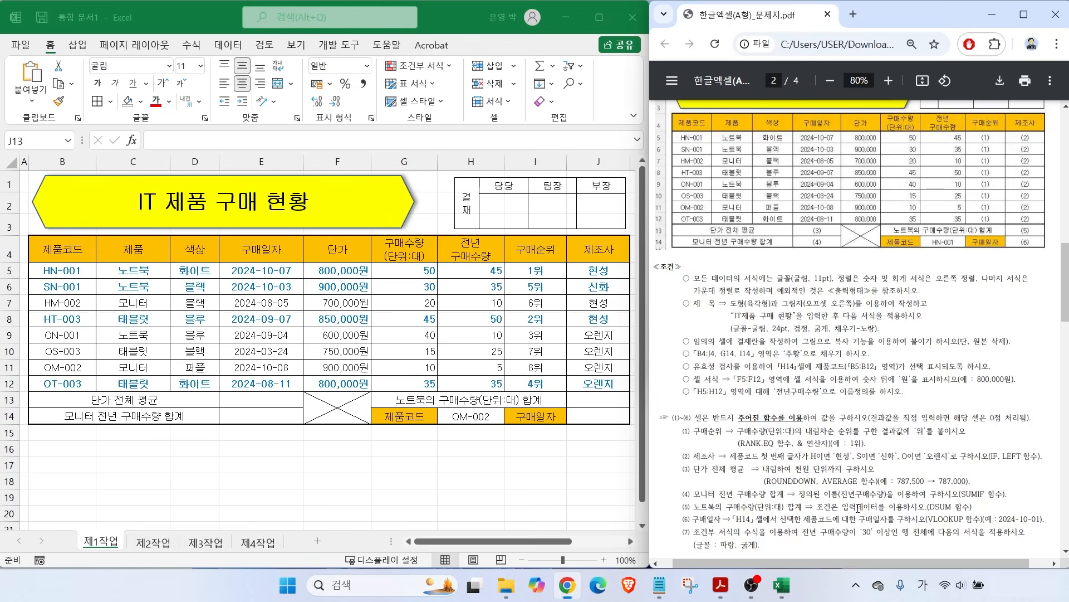
click(659, 585)
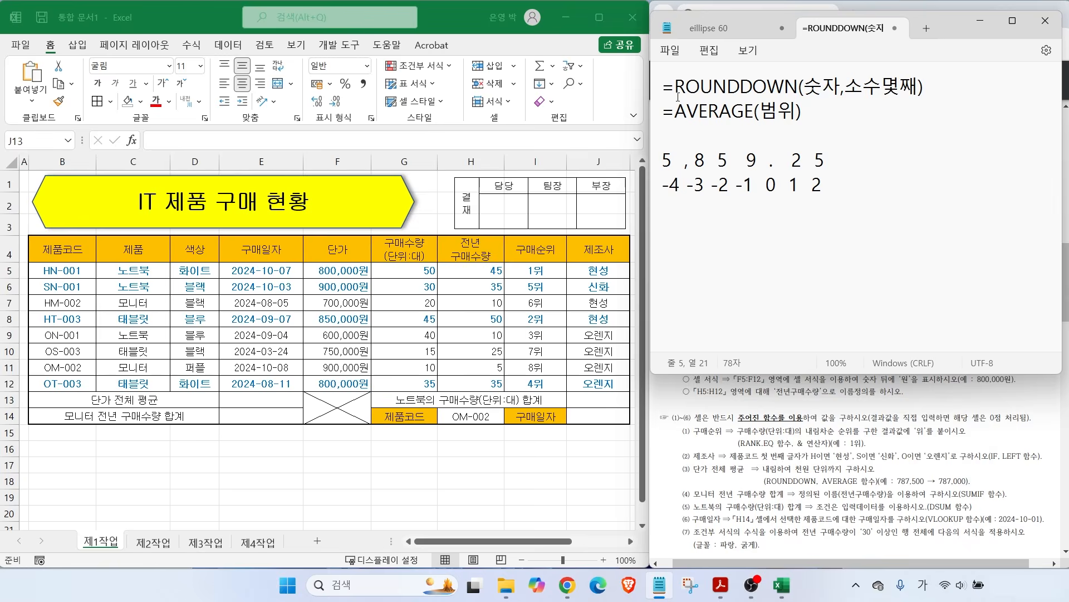
Step: Highlight ROUNDDOWN and mark digit positions 0, 1, 2, -1 and -2
drag(675, 94, 789, 92)
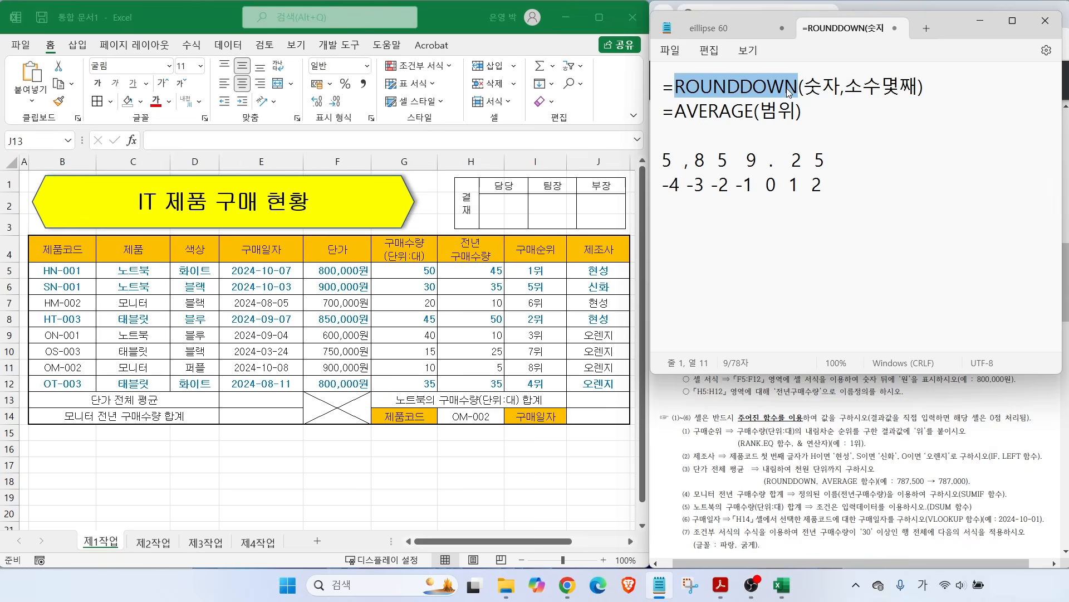
click(857, 261)
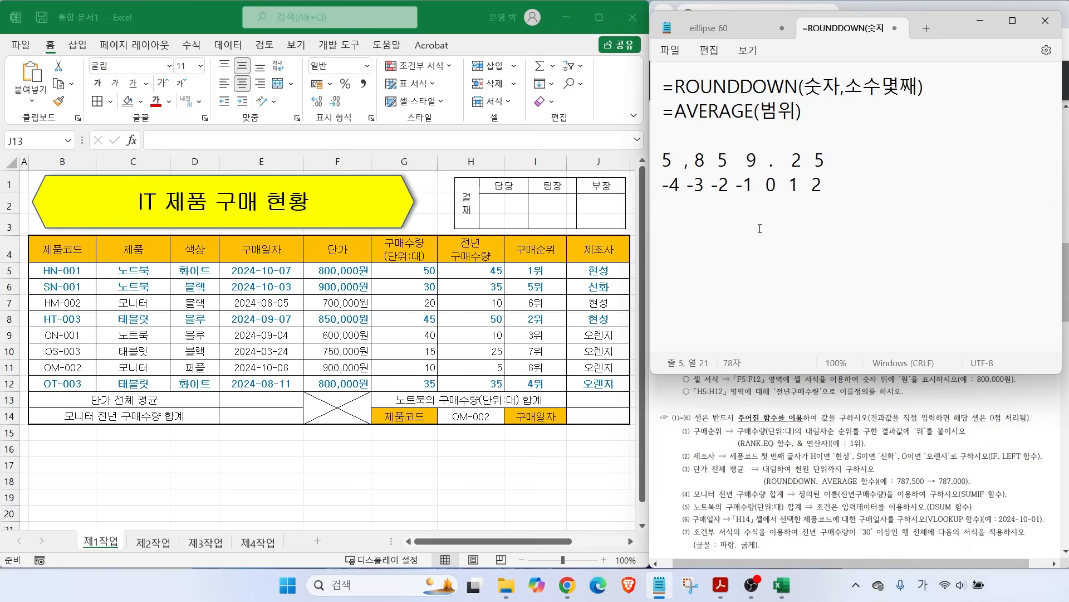
drag(673, 91, 917, 94)
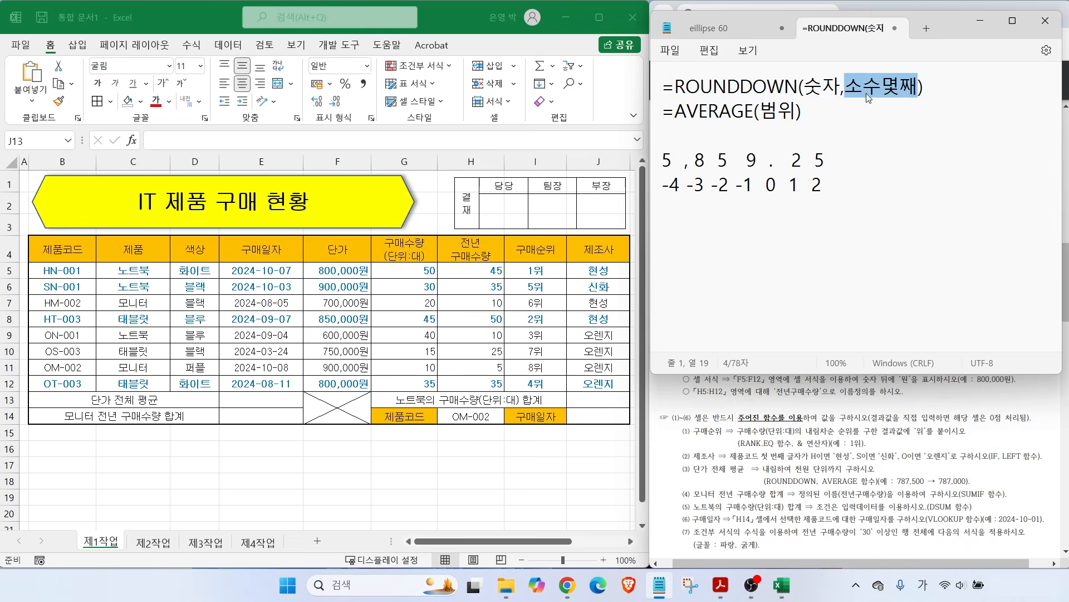
click(680, 162)
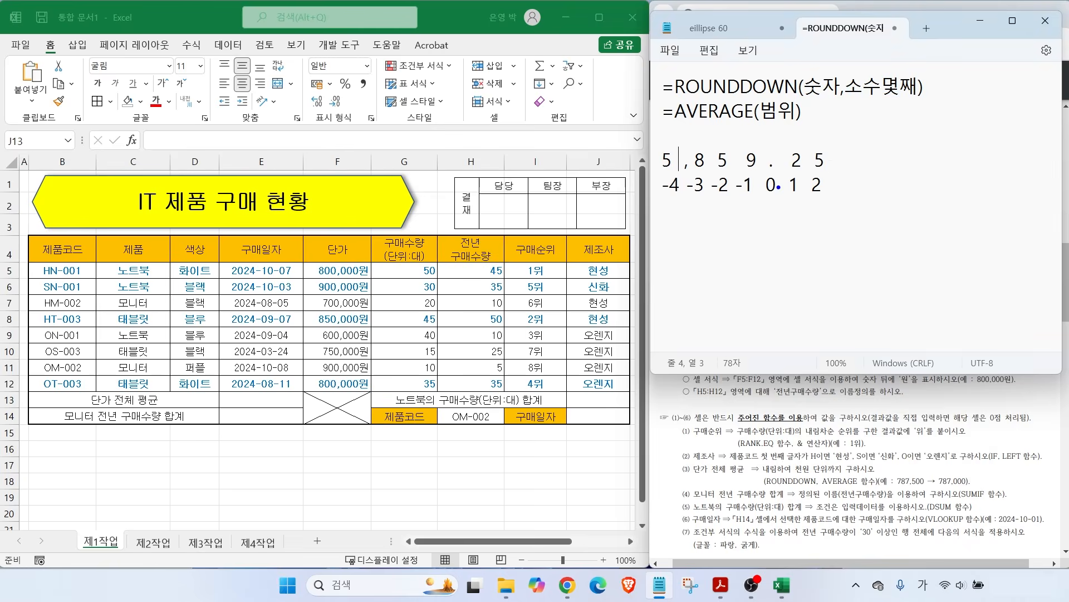
mouse_move(774, 199)
mouse_down()
mouse_move(764, 159)
mouse_move(778, 167)
mouse_move(775, 201)
mouse_up()
drag(795, 148, 820, 118)
drag(798, 136, 808, 146)
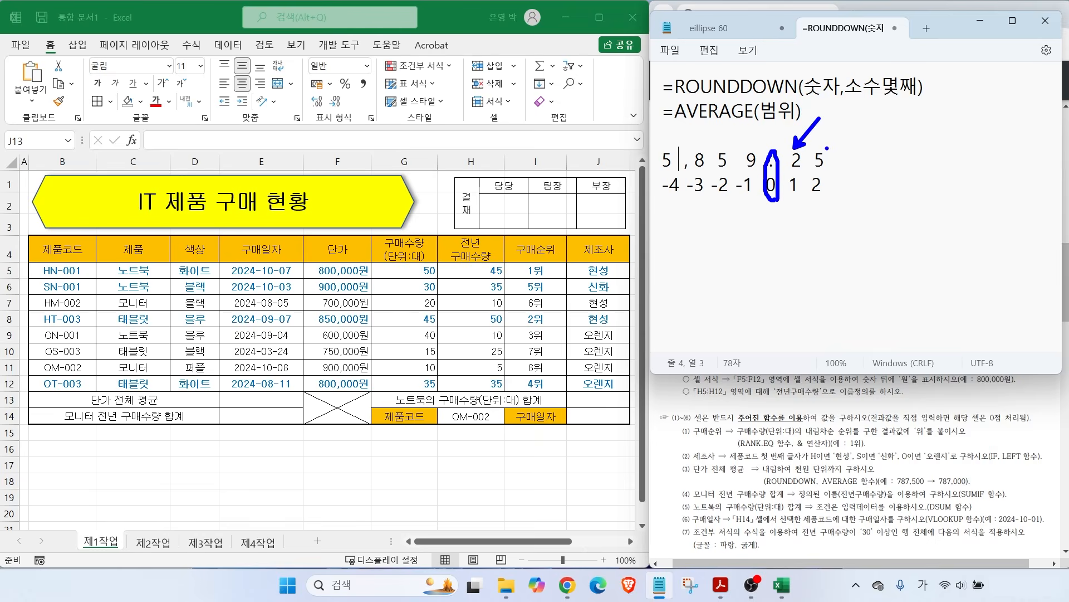
drag(825, 148, 864, 106)
drag(826, 134, 839, 146)
mouse_move(745, 196)
mouse_down()
mouse_move(733, 229)
mouse_move(712, 211)
mouse_move(703, 227)
mouse_up()
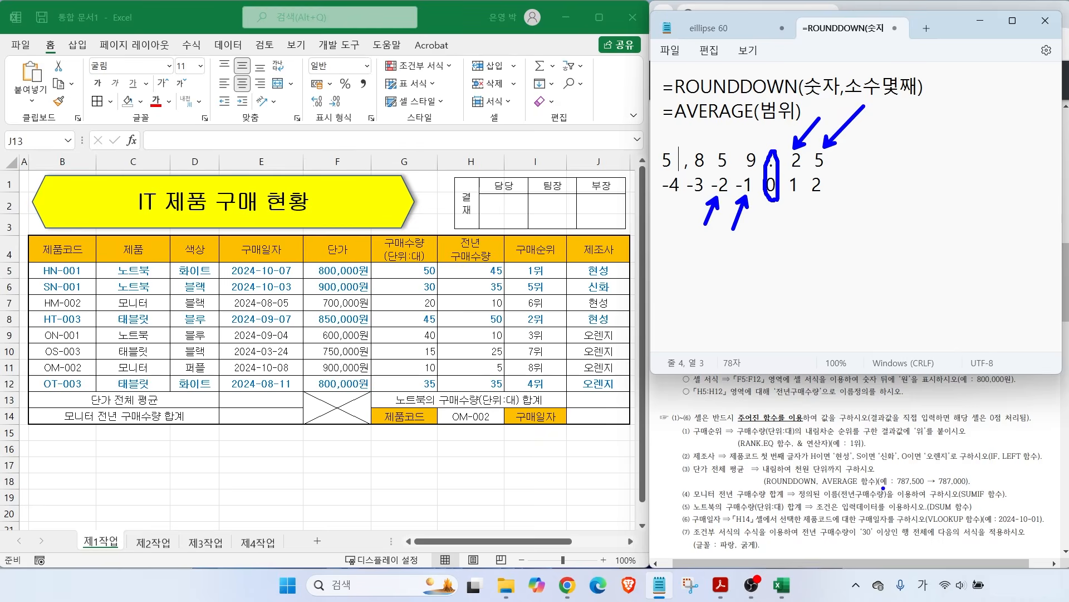
Step: Tie the 787,000 example to digit count -3 and show AVERAGE nested inside ROUNDDOWN
mouse_move(953, 474)
mouse_down()
mouse_move(949, 456)
mouse_move(978, 457)
mouse_up()
mouse_move(962, 492)
mouse_down()
mouse_move(954, 474)
mouse_move(975, 488)
mouse_up()
mouse_move(694, 132)
mouse_down()
mouse_move(715, 143)
mouse_move(722, 132)
mouse_move(744, 135)
mouse_up()
click(727, 139)
mouse_move(691, 203)
mouse_down()
mouse_move(685, 154)
mouse_move(711, 178)
mouse_move(696, 210)
mouse_up()
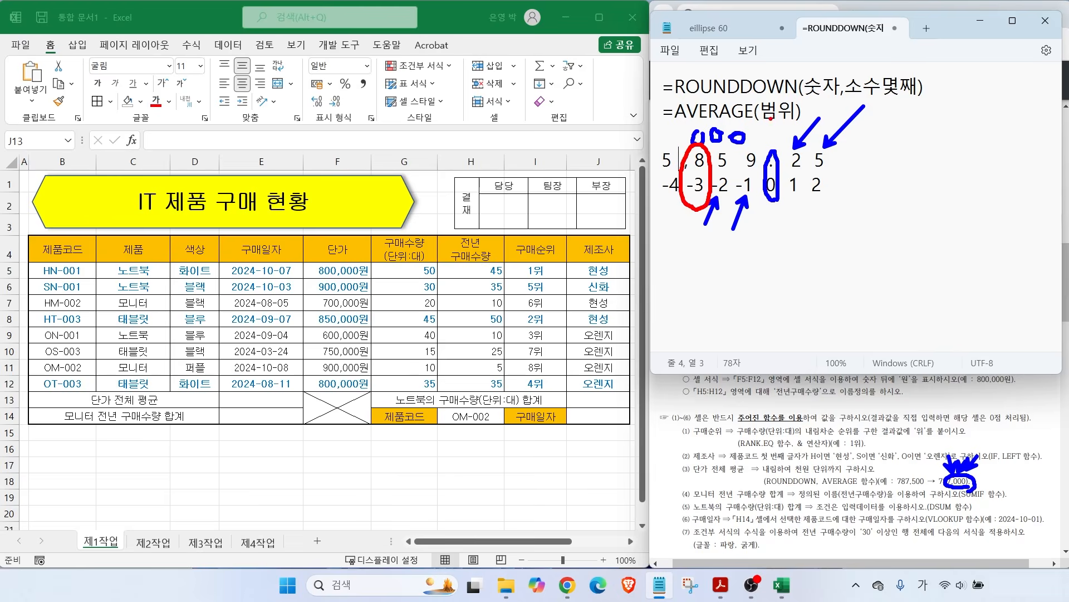
mouse_move(866, 68)
mouse_down()
mouse_move(878, 106)
mouse_move(867, 84)
mouse_up()
mouse_move(797, 119)
mouse_down()
mouse_move(662, 110)
mouse_move(798, 102)
mouse_move(805, 116)
mouse_up()
mouse_move(721, 94)
mouse_down()
mouse_move(825, 73)
mouse_move(808, 69)
mouse_move(837, 54)
mouse_up()
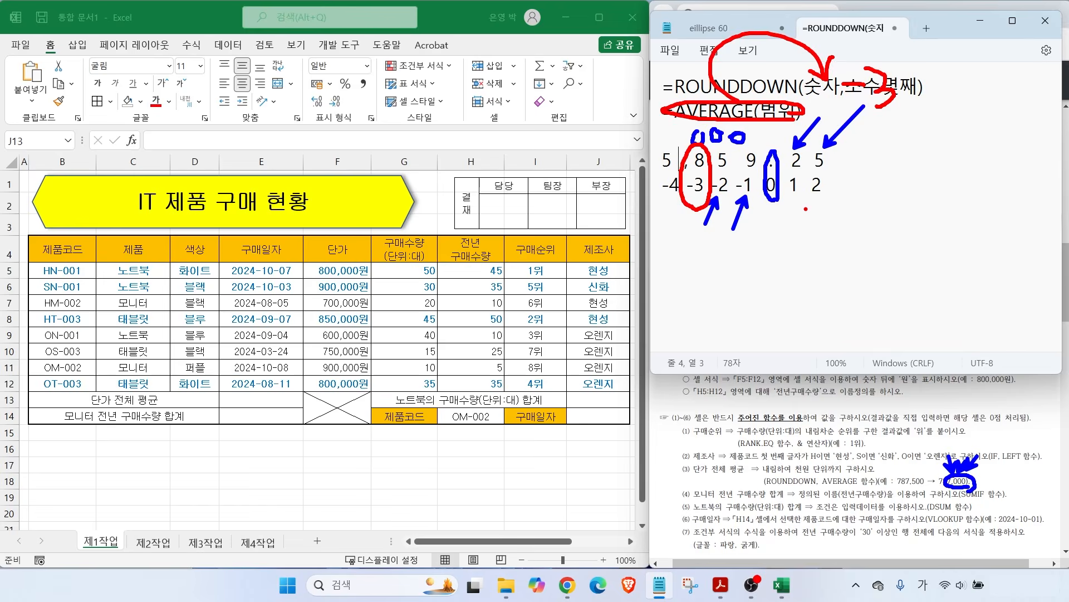
key(Escape)
Step: Start a new line with =ROUNDDOWN(AVERAGE( below the examples
click(855, 199)
key(Return)
key(Return)
text(=ㄱ)
key(BackSpace)
key(Hangul)
text(ROUNDDOWN()
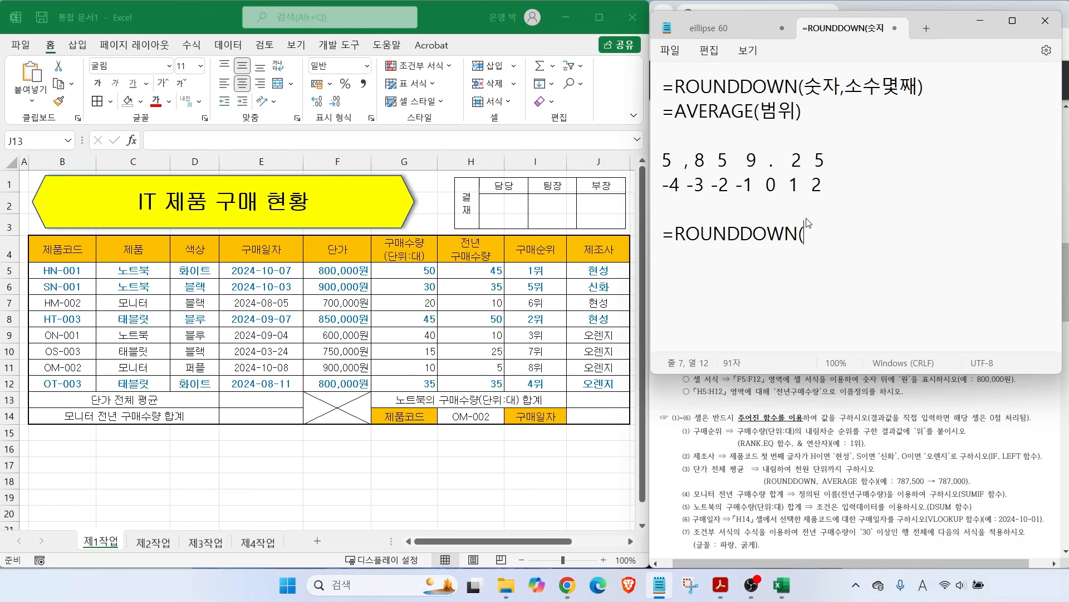
text(AVERAGE()
Step: Add the range F5:F12 and digit count -3 to finish =ROUNDDOWN(AVERAGE(F5:F12), -3)
text(F5:F)
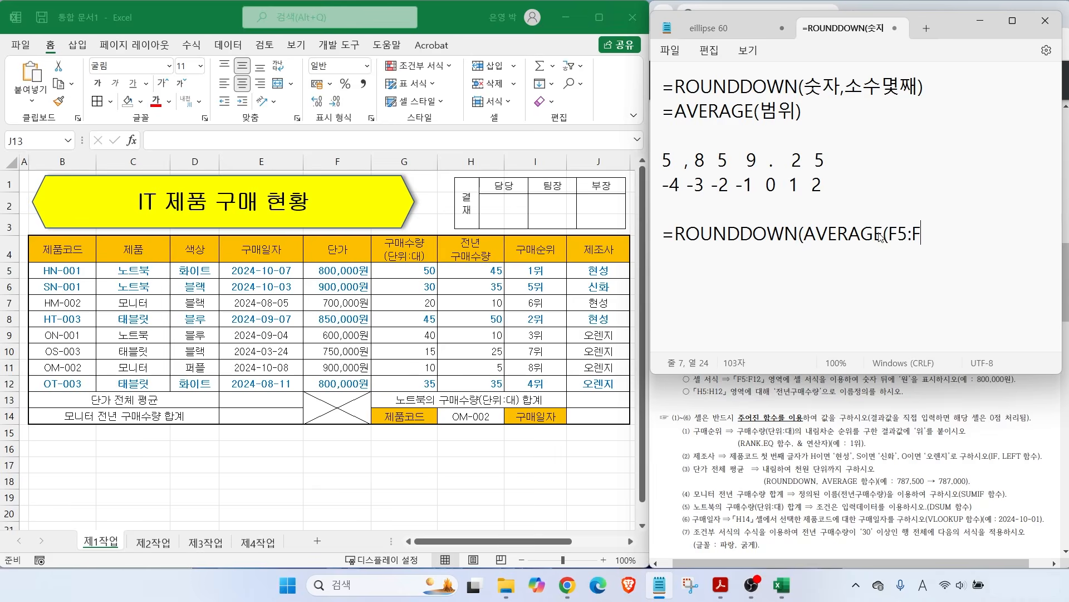
text(12), -3))
Step: In E13, start the formula with ROUNDDOWN chosen from autocomplete
click(247, 400)
click(247, 400)
text(=개ㅕ)
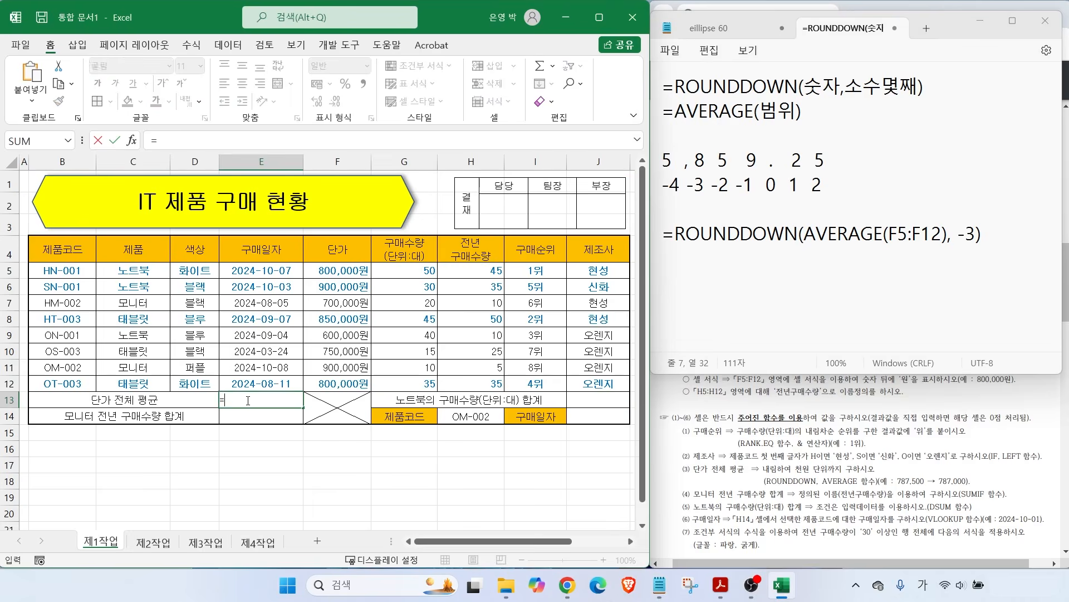
key(BackSpace)
key(BackSpace)
key(Hangul)
text(ROU)
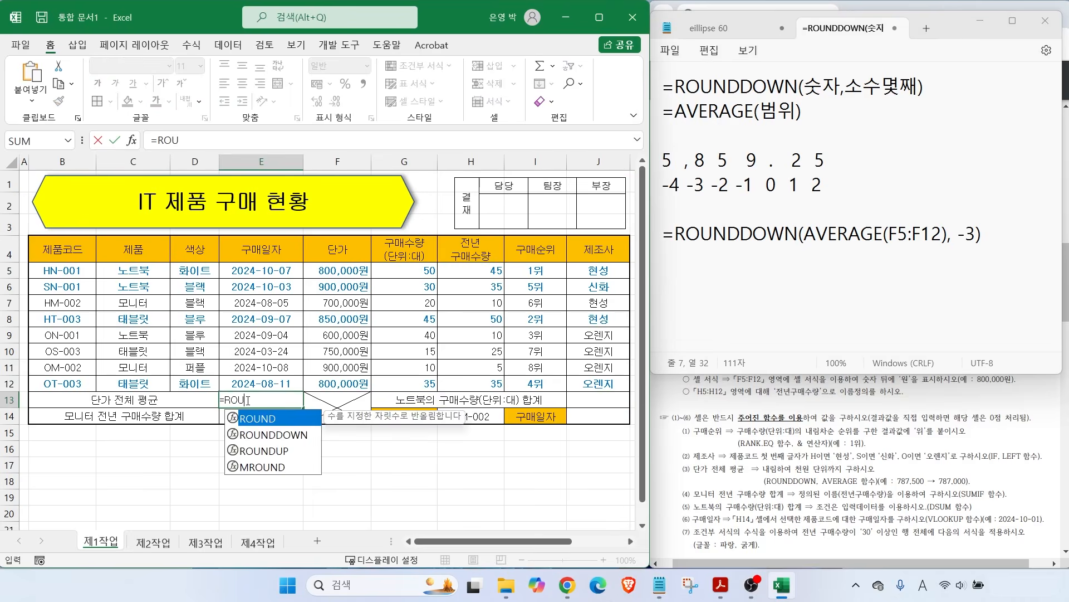
double_click(292, 436)
Step: Nest AVERAGE(F5:F12) with -3 digits and commit, giving 787,000원
text(AV)
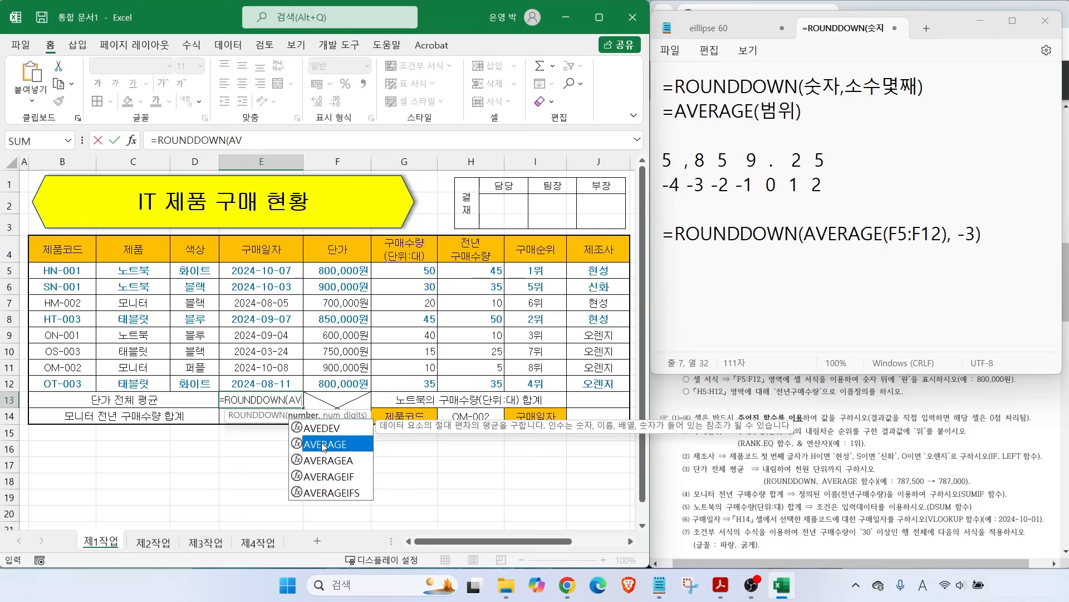
double_click(322, 443)
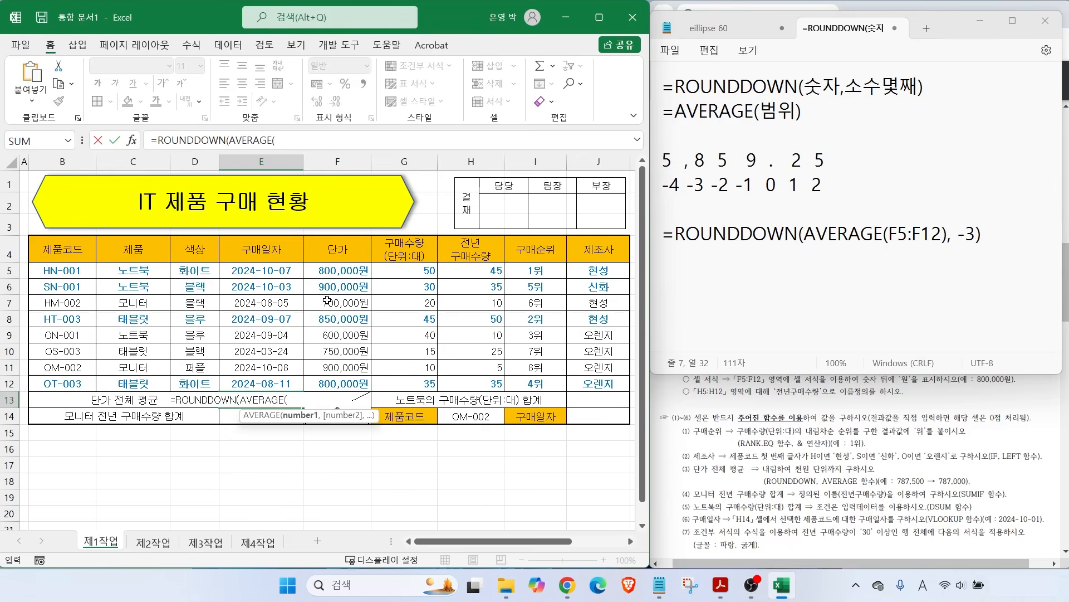
drag(334, 269, 330, 380)
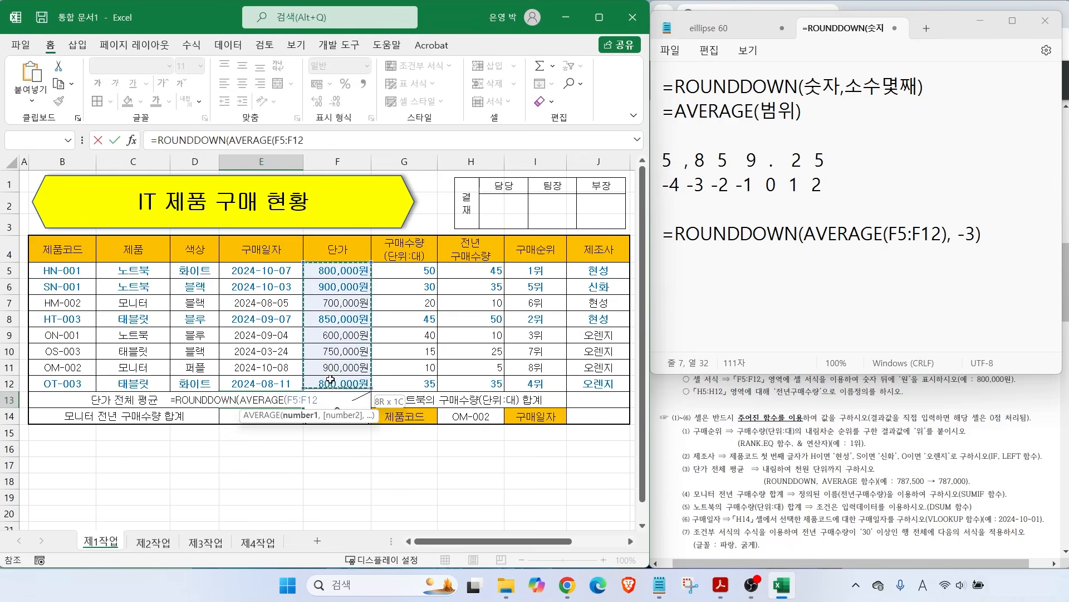
click(313, 140)
text(),)
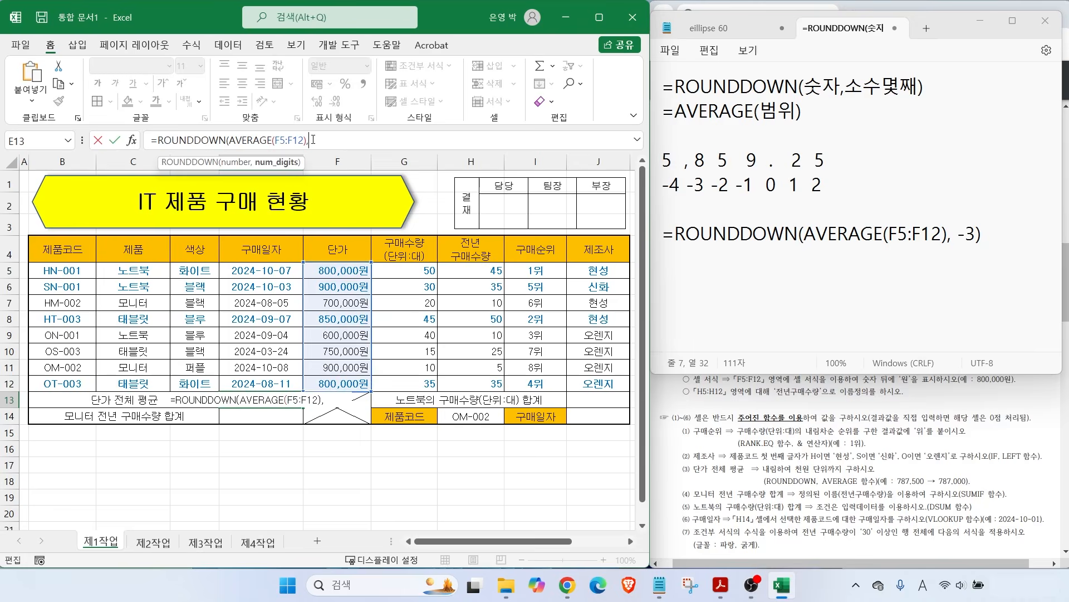
text( -3))
key(Return)
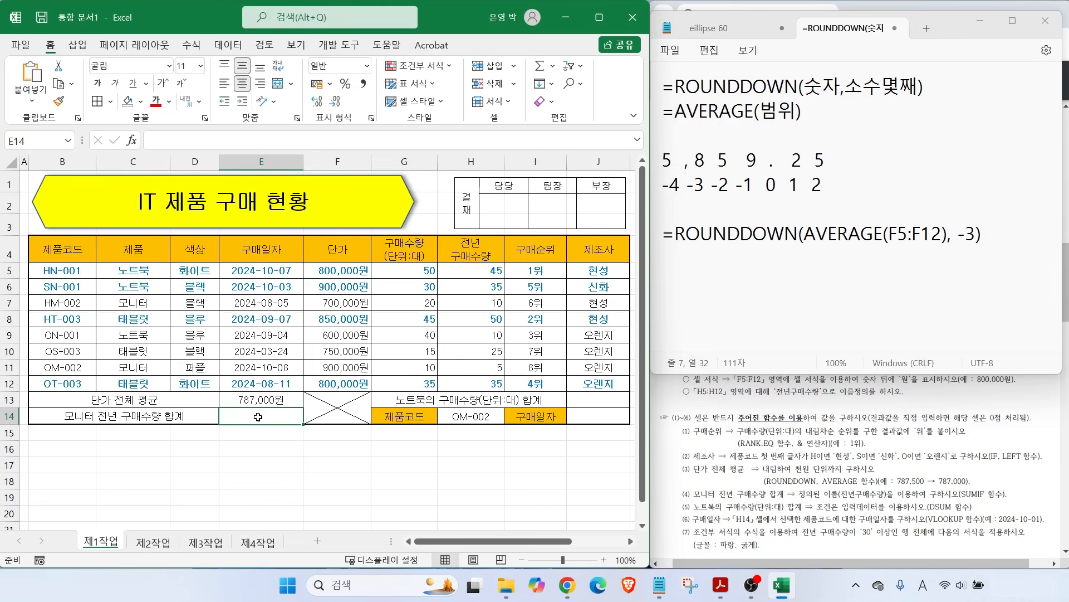
click(251, 446)
Step: Point out the SUMIF, DSUM and VLOOKUP tasks in the exam PDF, then return to the syntax notes
click(683, 485)
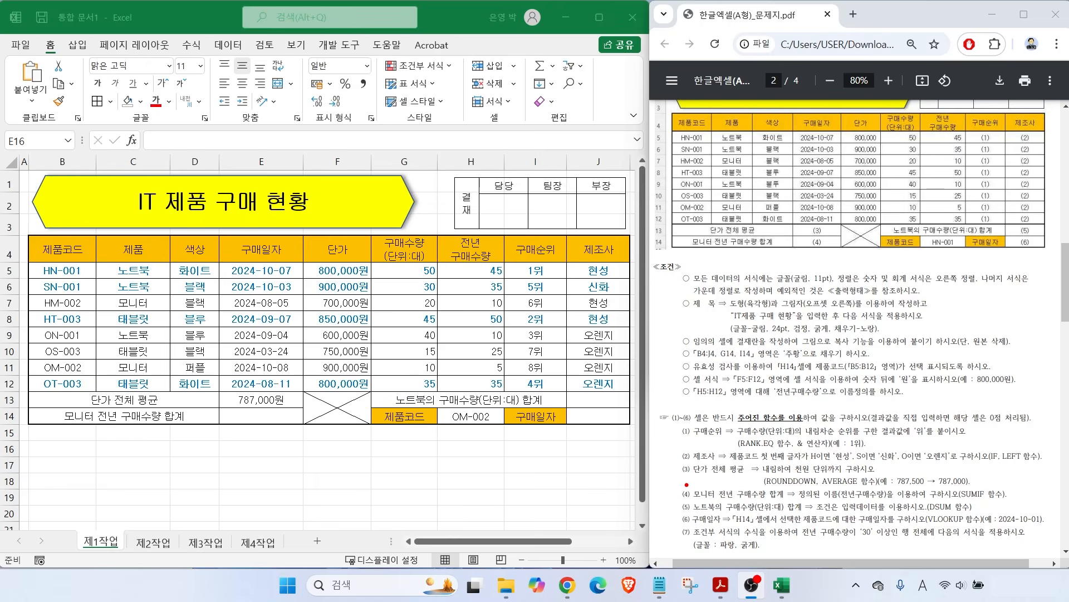
drag(972, 487, 1003, 468)
mouse_move(953, 506)
mouse_down()
mouse_move(981, 493)
mouse_move(1029, 503)
mouse_up()
key(Escape)
click(659, 585)
drag(725, 128, 735, 115)
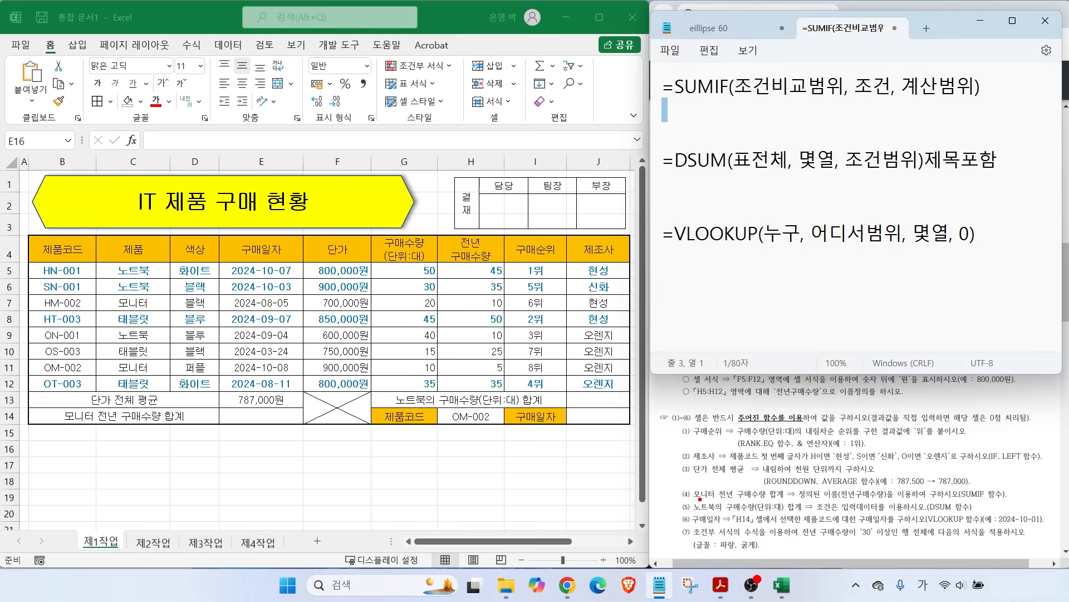
Step: Mark the monitor task and the SUMIF condition-range, condition and sum-range arguments
drag(700, 500, 795, 498)
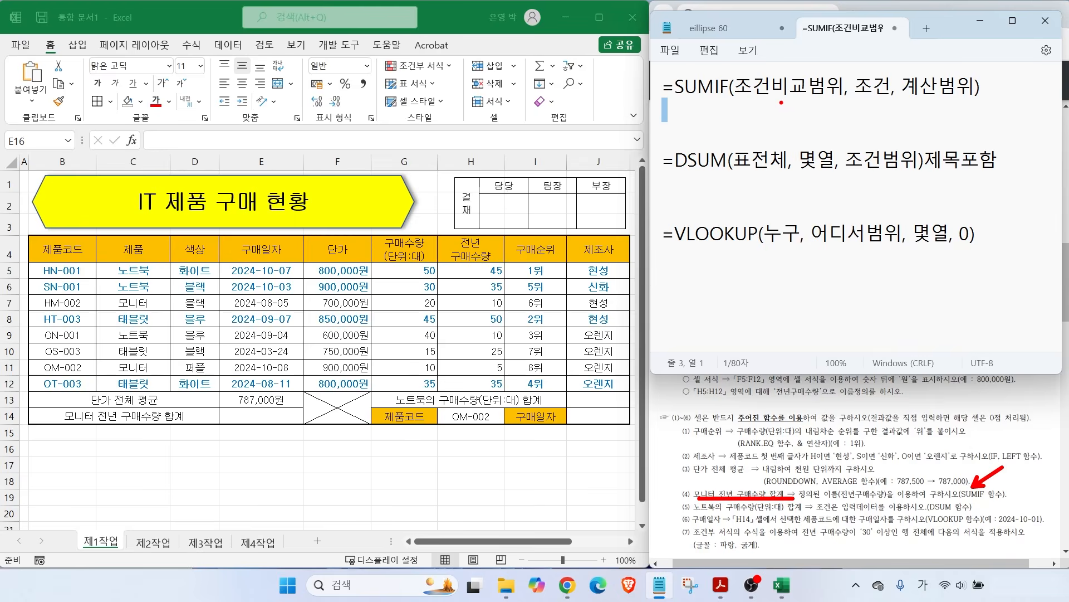
drag(731, 67, 838, 109)
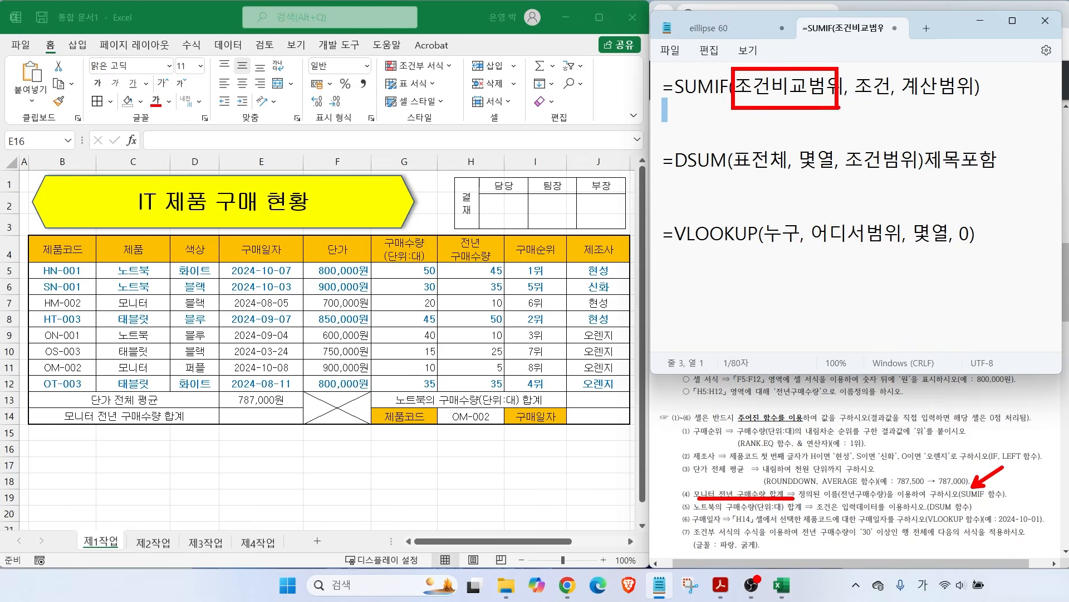
drag(850, 71, 887, 102)
drag(908, 70, 986, 106)
key(Escape)
Step: Type =SUMIF(C5:C12, "모니터", on the empty line below the SUMIF syntax
click(675, 118)
text(=ㄴ)
key(BackSpace)
key(Hangul)
text(SUMIF()
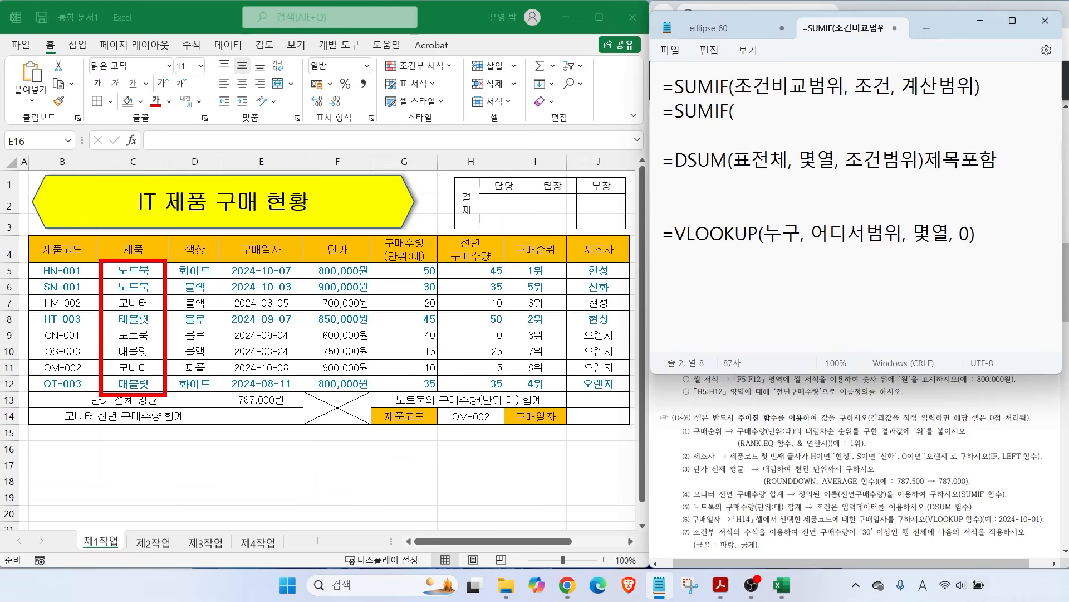
text(C)
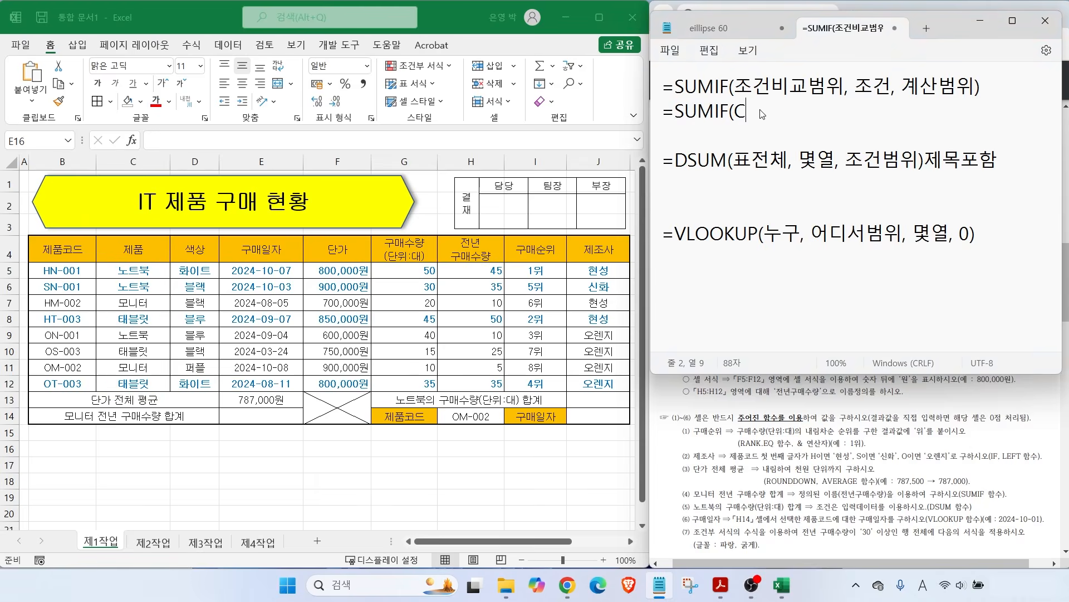
text(5:C12, "A)
key(BackSpace)
key(Hangul)
text(ㅁㅗ니터)
text(",)
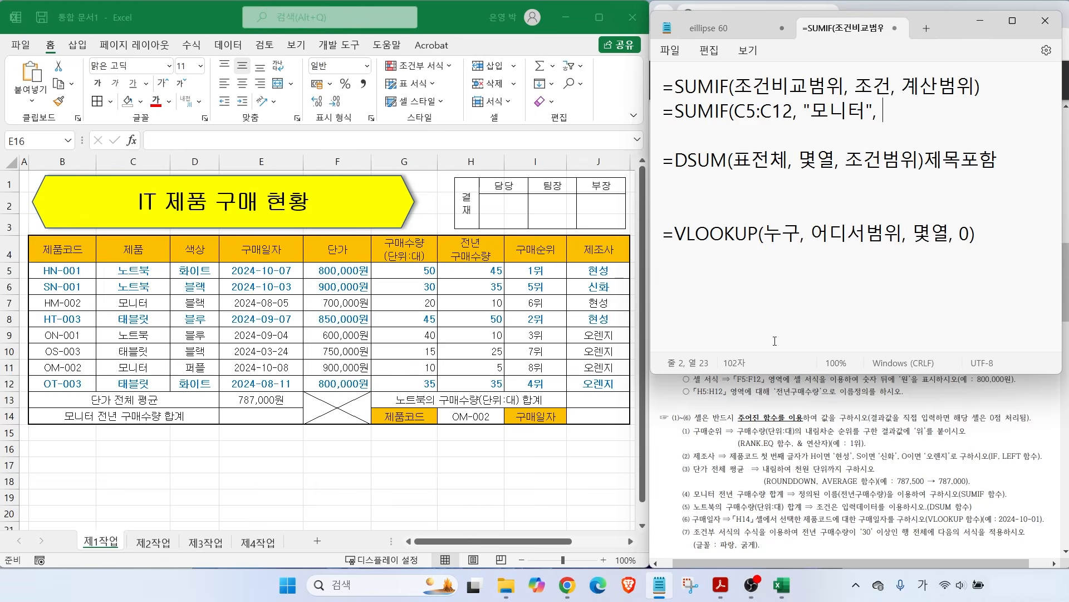
Step: Point out the previous-year quantities and finish the line with H5:H12)
drag(701, 500, 798, 500)
mouse_move(449, 263)
mouse_down()
mouse_move(500, 346)
mouse_move(513, 399)
mouse_up()
key(Escape)
text(ㅗ)
key(BackSpace)
key(Hangul)
text(H5:H12))
click(255, 412)
Step: In E14, start =SUMIF with product column C5:C12 and criterion cell C7
click(256, 419)
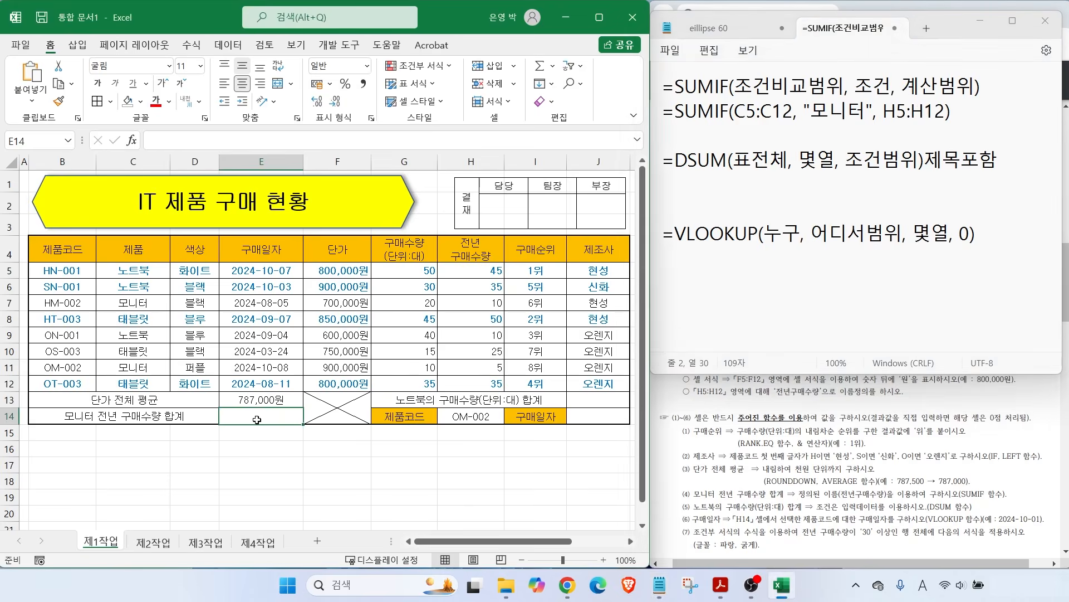
text(=SUM)
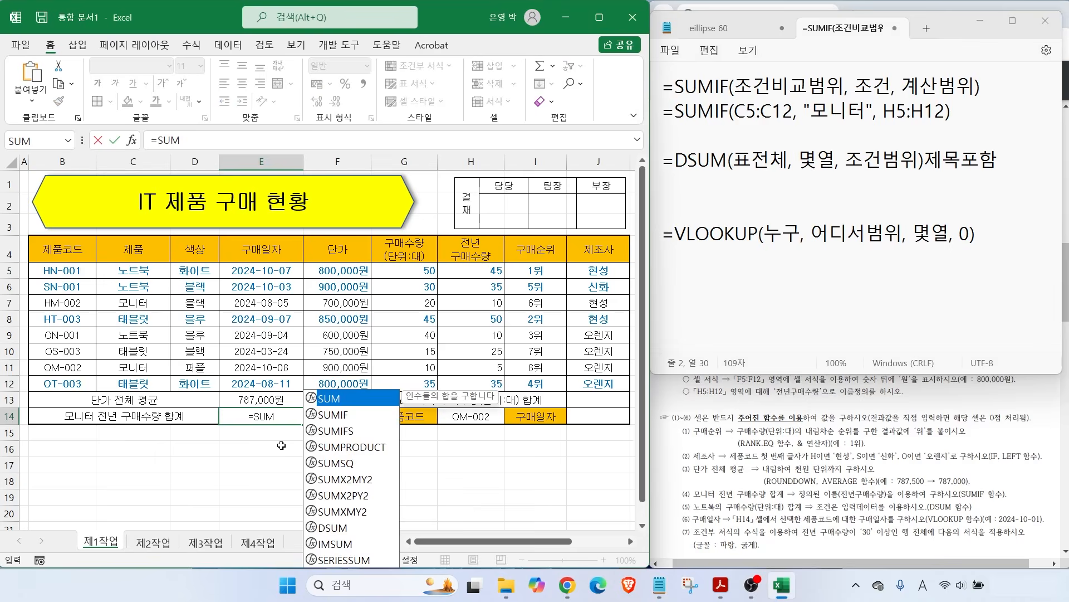
text(IF()
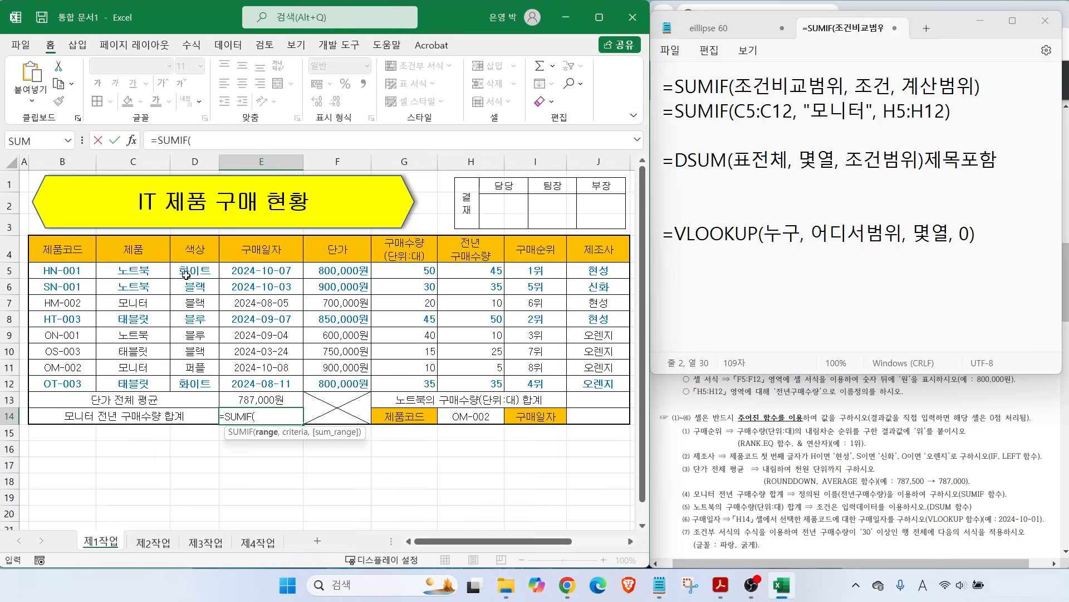
drag(133, 270, 140, 384)
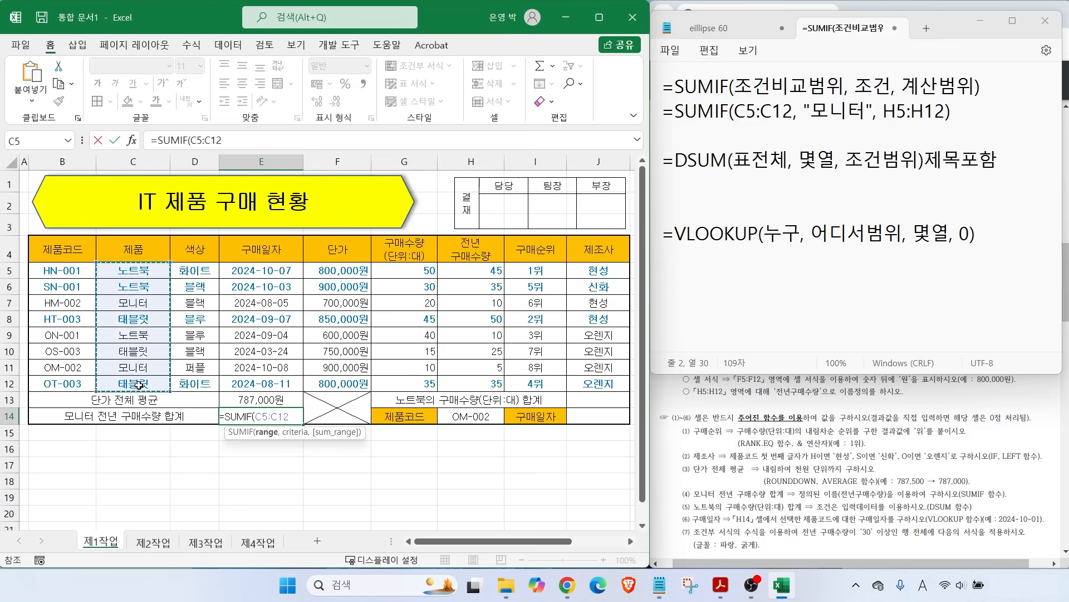
text(,)
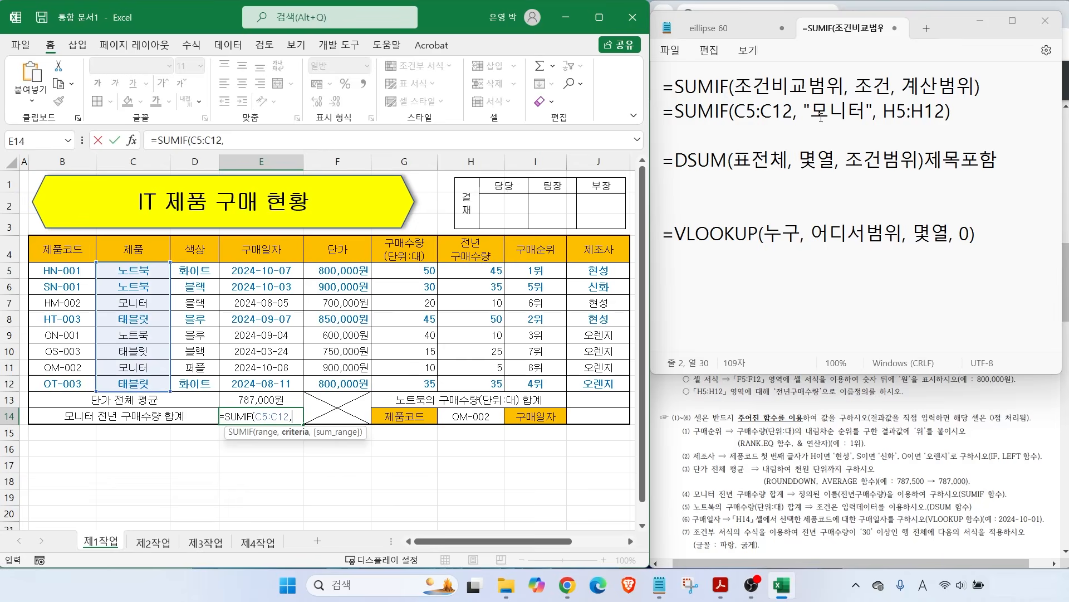
click(123, 302)
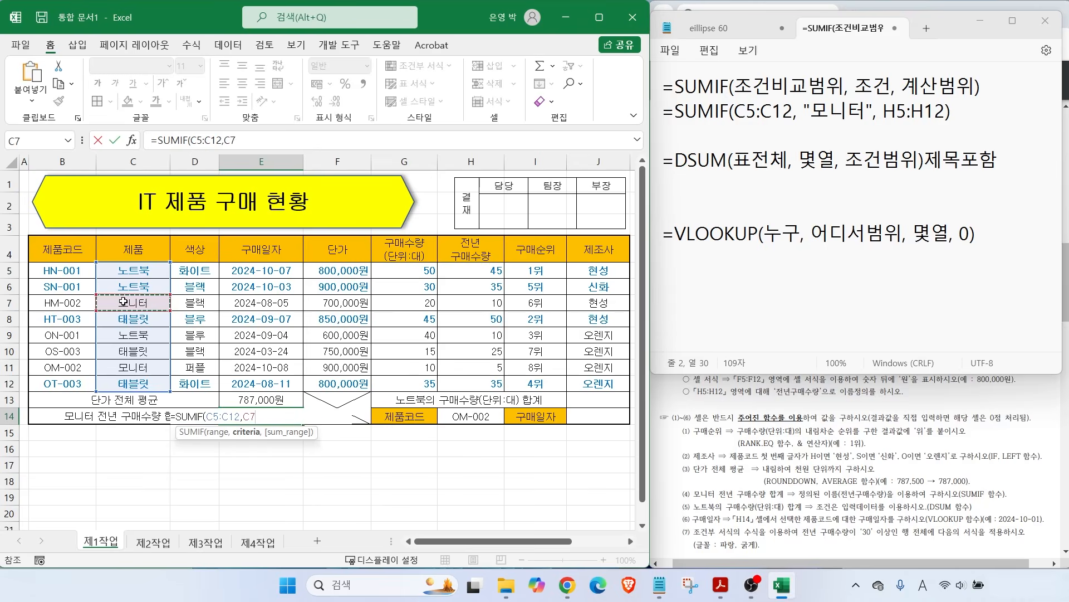
text(,)
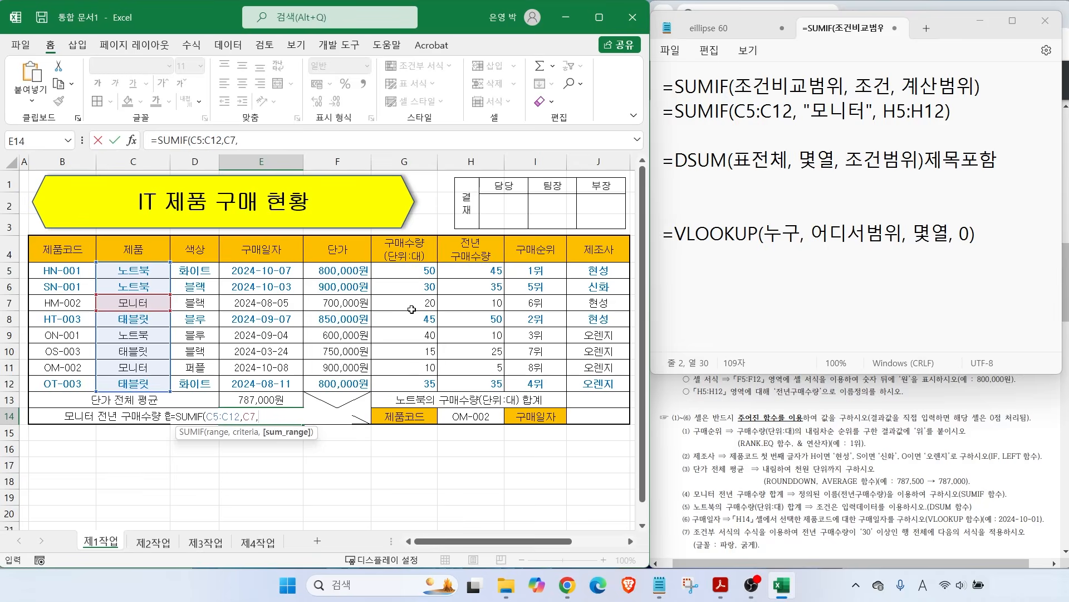
Step: Use previous-year quantities H5:H12 as the sum range and commit, showing 15
drag(470, 272, 475, 368)
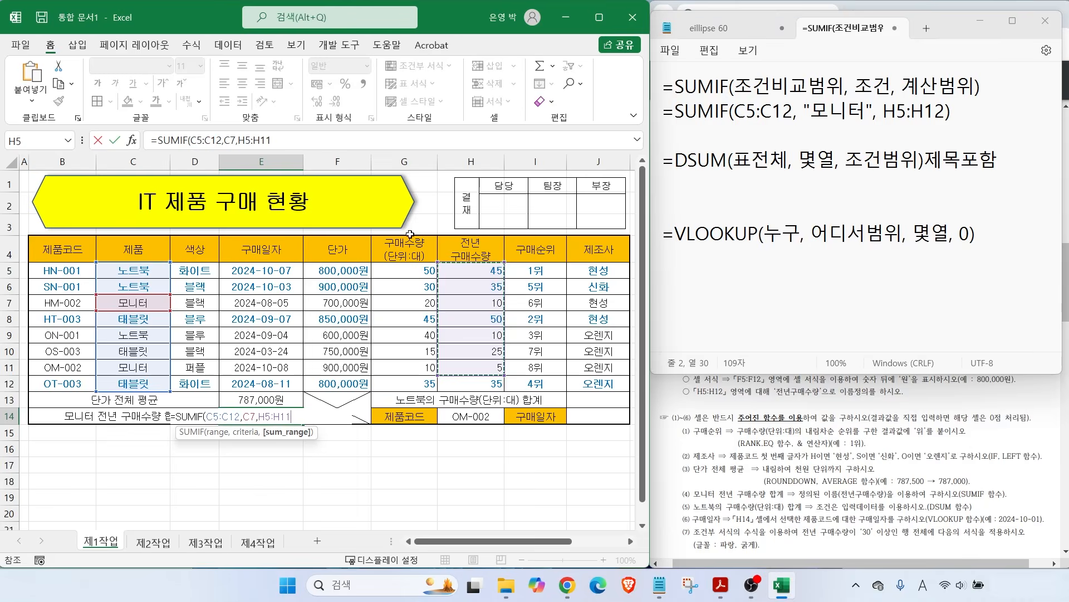
click(480, 286)
drag(465, 266, 471, 383)
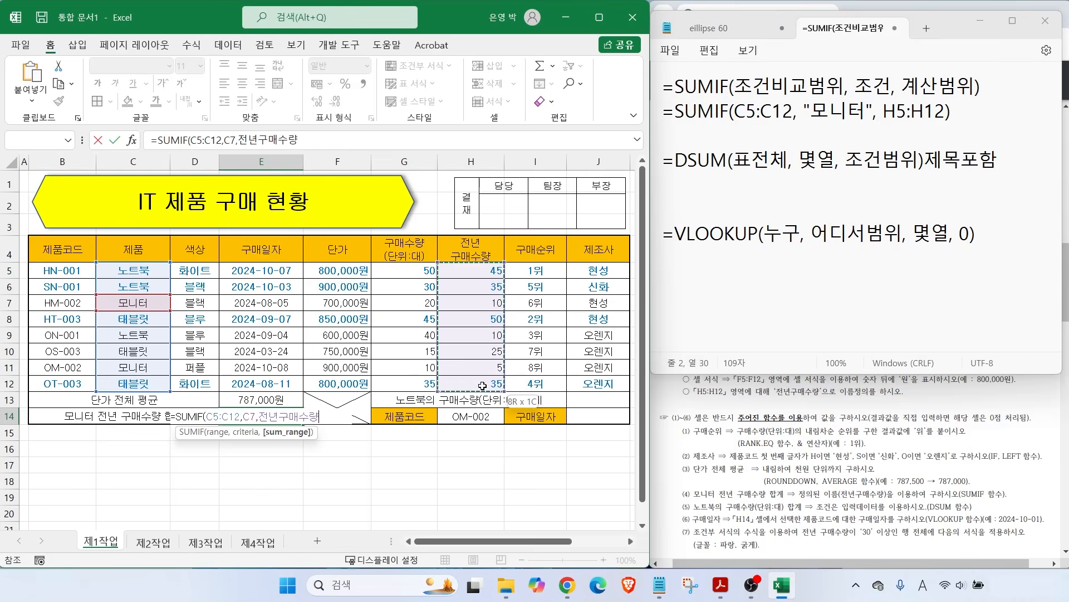
drag(287, 132, 319, 110)
drag(234, 150, 307, 151)
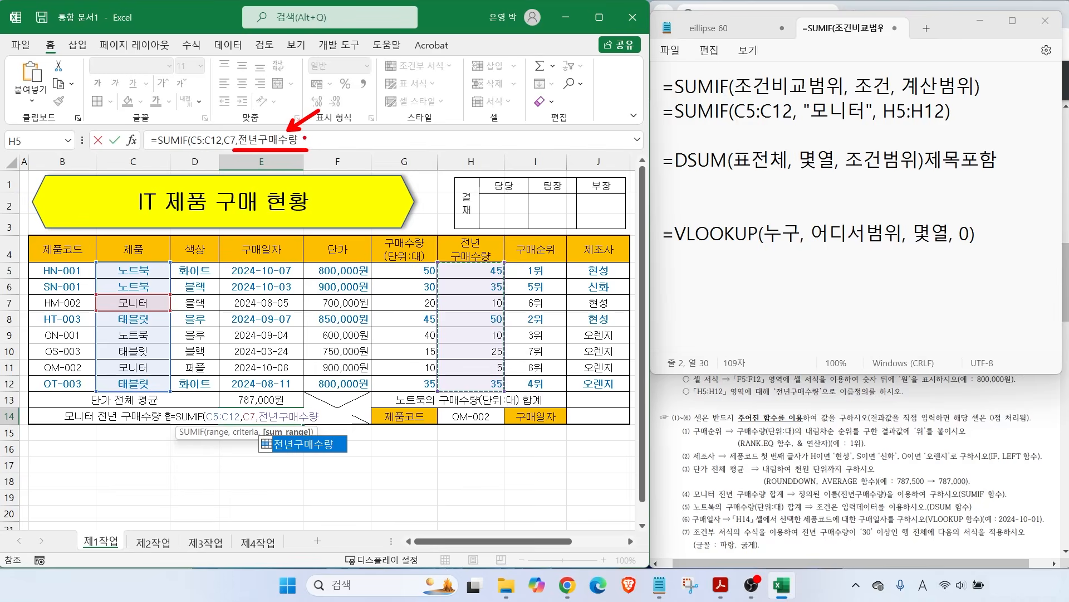
key(Escape)
click(307, 139)
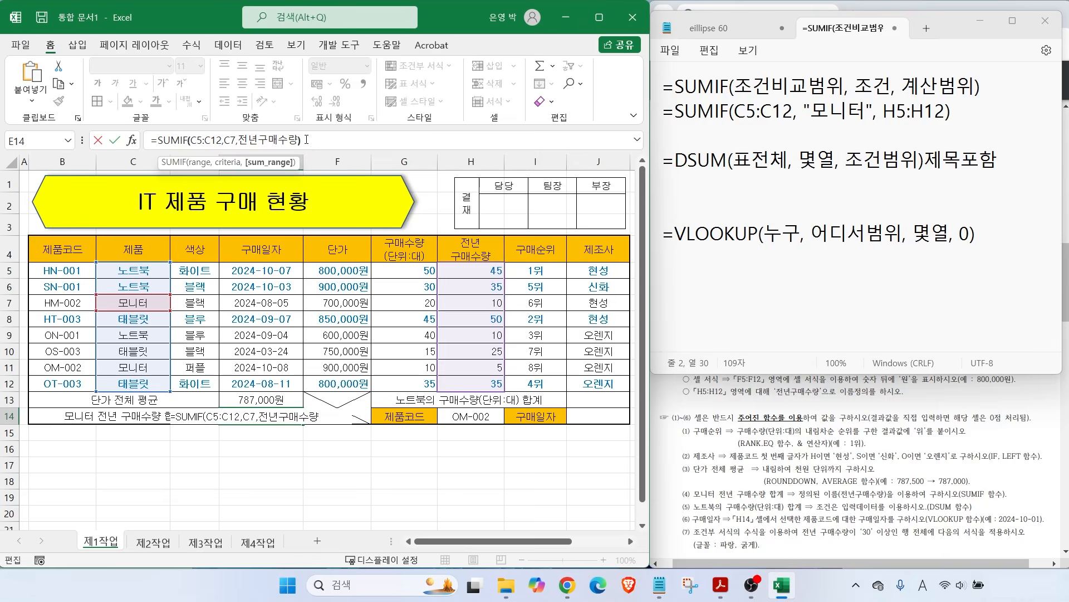
text())
key(Return)
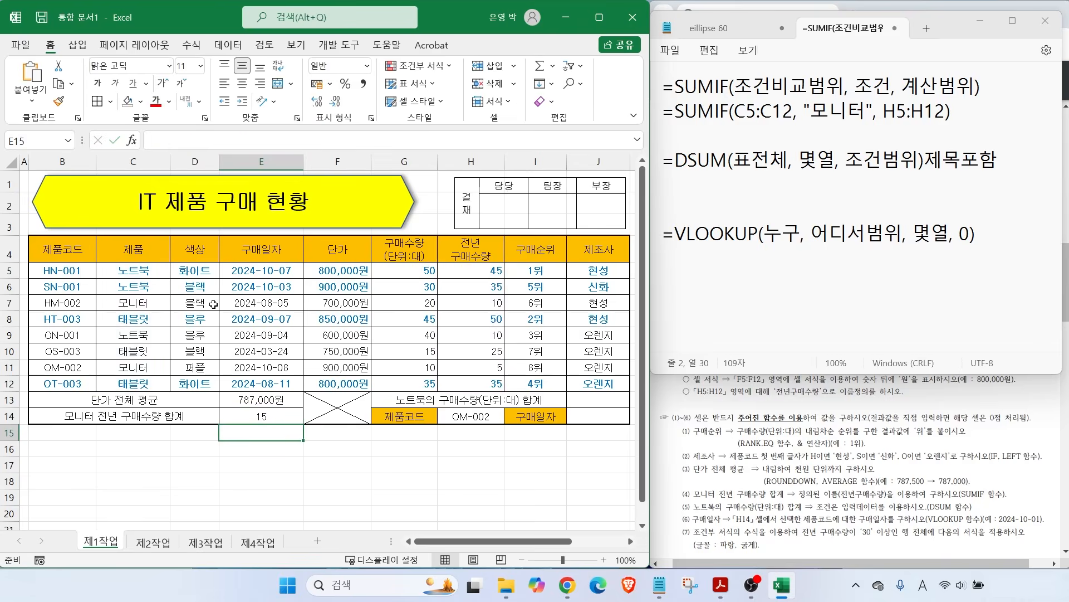
click(696, 185)
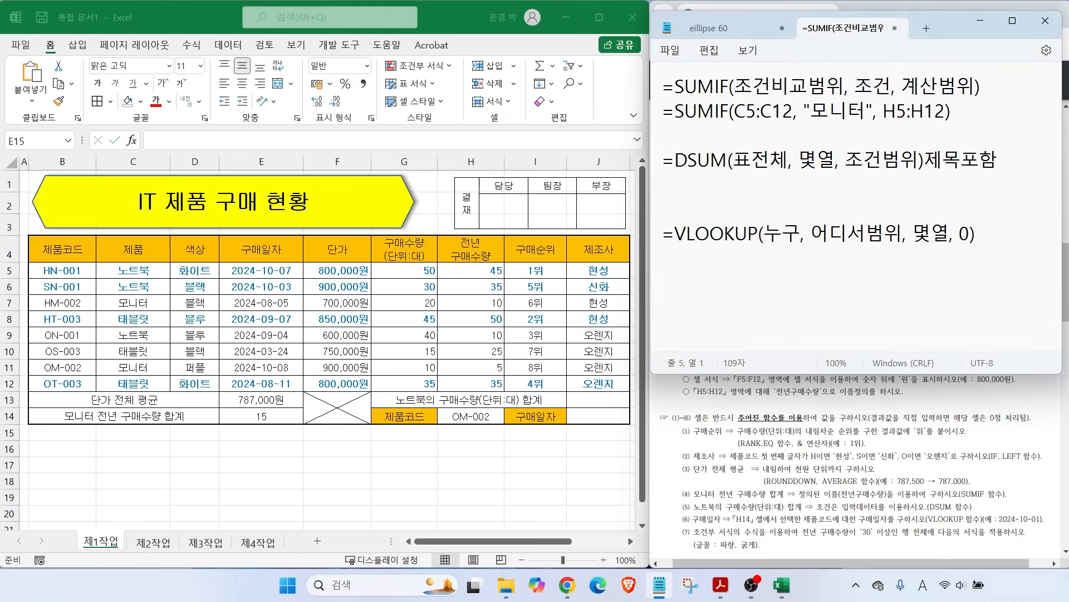
Step: Highlight the notebook quantity-sum task and the DSUM syntax in the notes
drag(695, 518, 830, 513)
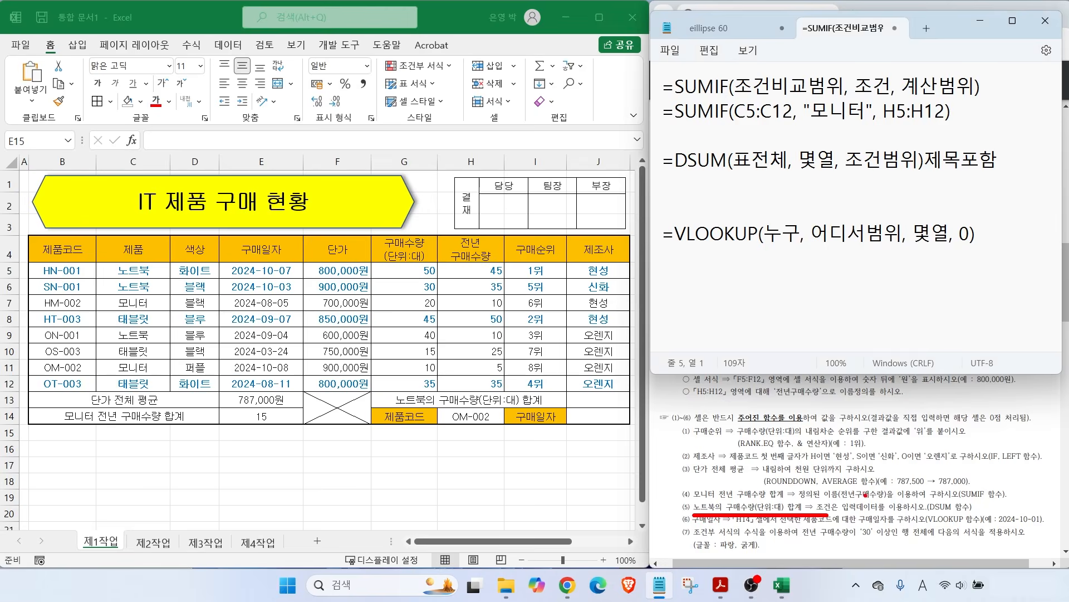
drag(938, 494, 992, 473)
drag(673, 173, 746, 174)
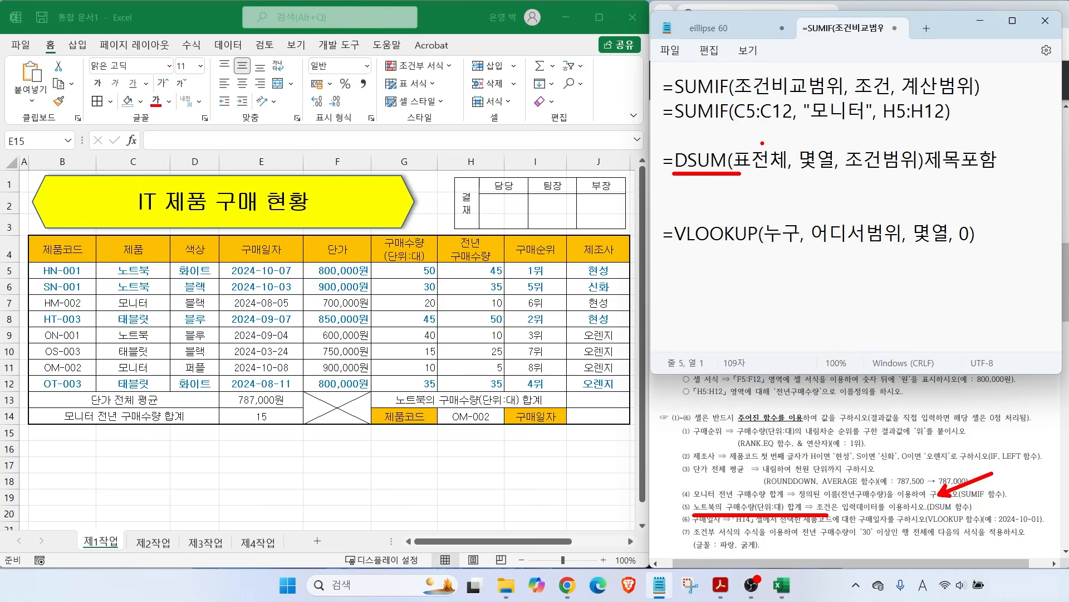
mouse_move(927, 144)
mouse_down()
mouse_move(969, 172)
mouse_move(1014, 176)
mouse_up()
key(Escape)
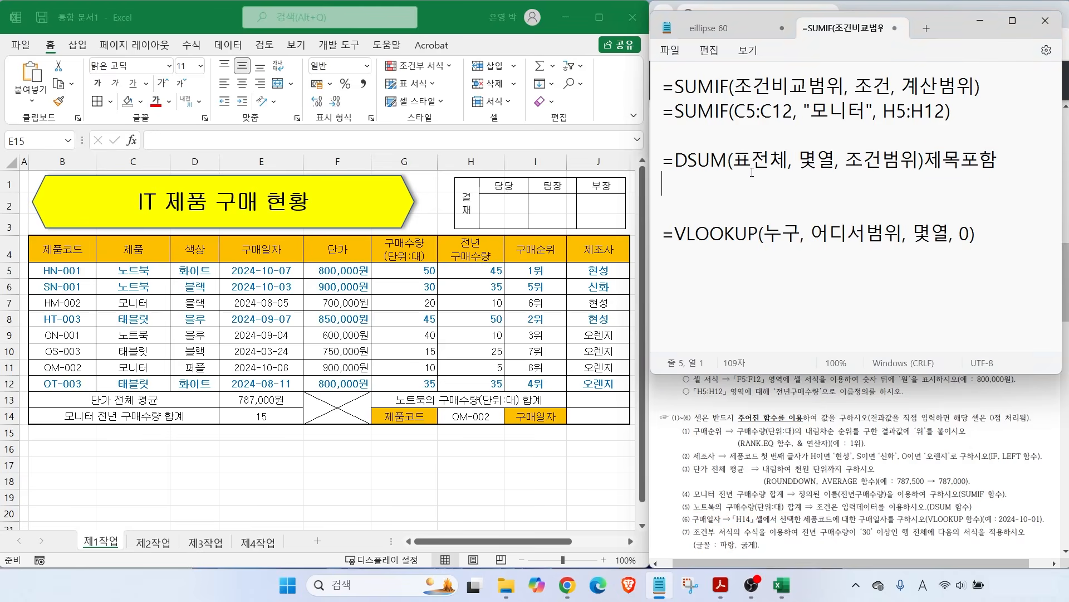
Step: Outline the table B4:J12 and count across its columns
mouse_move(22, 225)
mouse_down()
mouse_move(160, 311)
mouse_move(580, 372)
mouse_move(634, 392)
mouse_up()
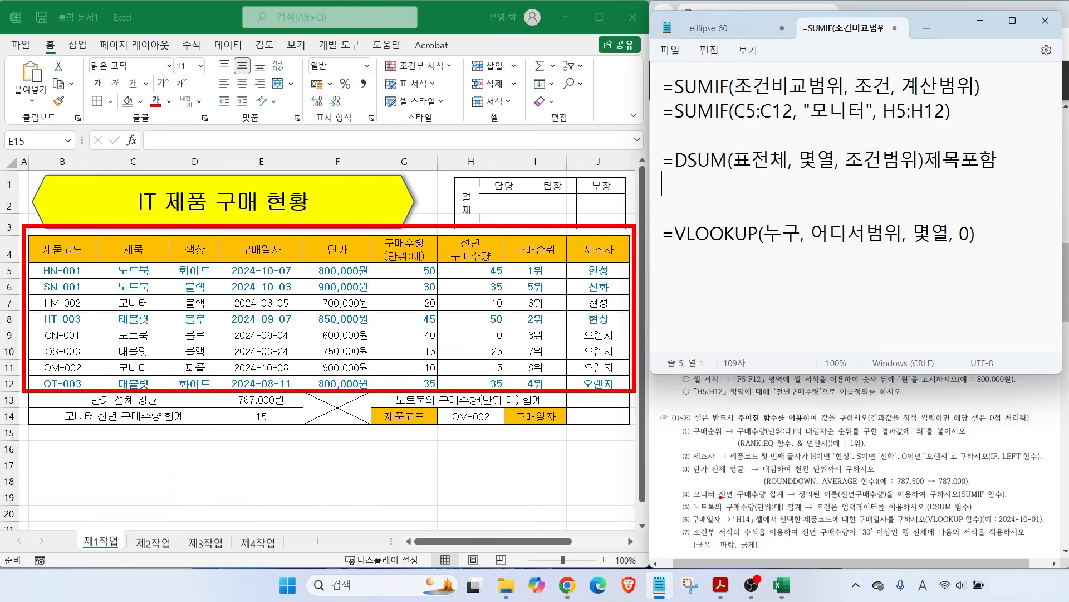
drag(408, 240, 465, 151)
drag(83, 273, 72, 299)
drag(127, 274, 150, 304)
drag(191, 263, 192, 311)
mouse_move(281, 272)
mouse_down()
mouse_move(292, 307)
mouse_move(265, 317)
mouse_up()
mouse_move(335, 267)
mouse_down()
mouse_move(325, 313)
mouse_move(362, 277)
mouse_up()
mouse_move(438, 246)
mouse_down()
mouse_move(372, 303)
mouse_move(349, 295)
mouse_up()
Step: Write =DSUM(B4:J12, 6, C4:C5) as the worked example under the DSUM note
mouse_move(812, 127)
mouse_down()
mouse_move(810, 159)
mouse_move(840, 152)
mouse_move(811, 211)
mouse_up()
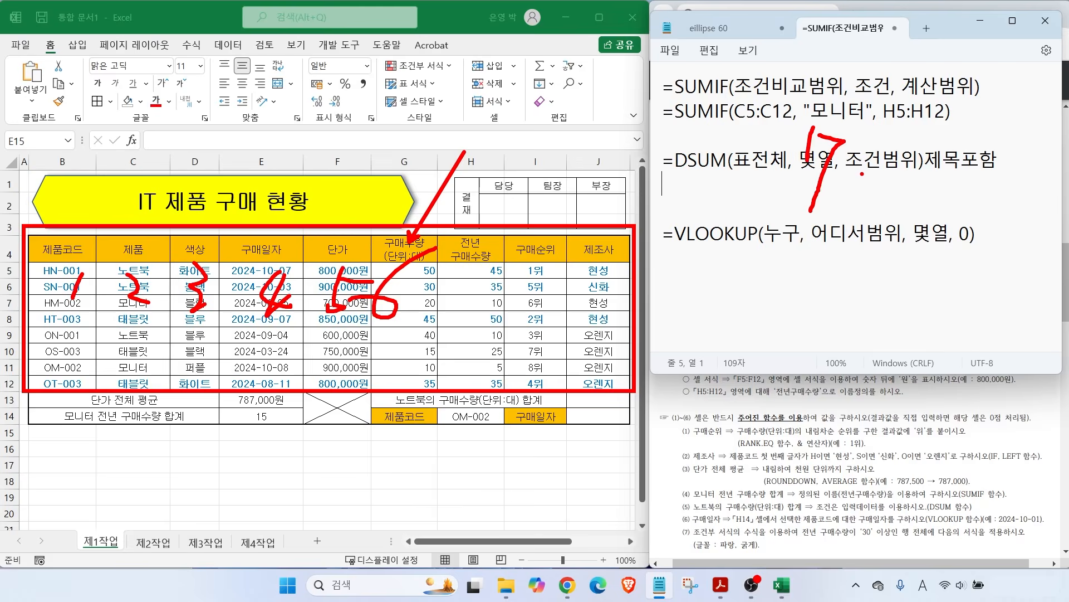
drag(688, 511, 720, 509)
drag(97, 235, 98, 234)
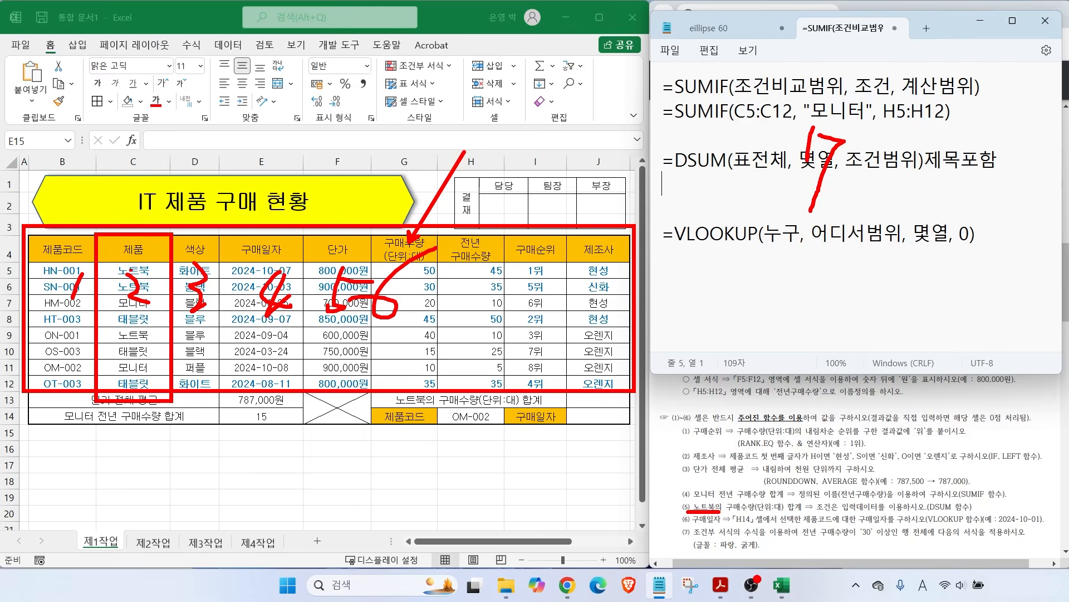
mouse_move(157, 220)
mouse_down()
mouse_move(126, 250)
mouse_move(150, 281)
mouse_move(134, 227)
mouse_move(115, 273)
mouse_move(159, 268)
mouse_move(110, 276)
mouse_move(143, 294)
mouse_up()
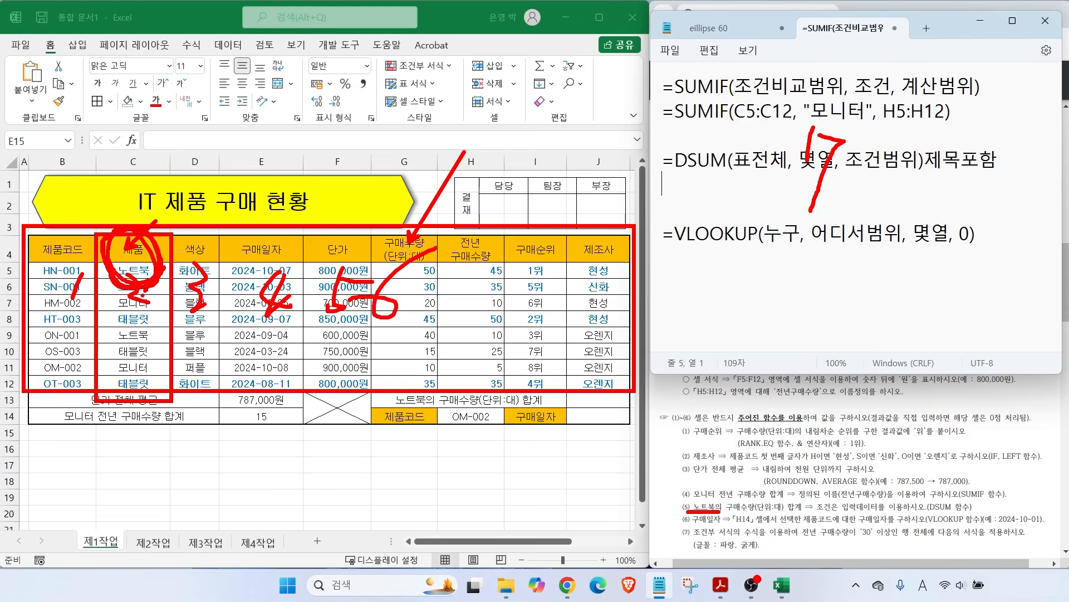
key(Escape)
text(=)
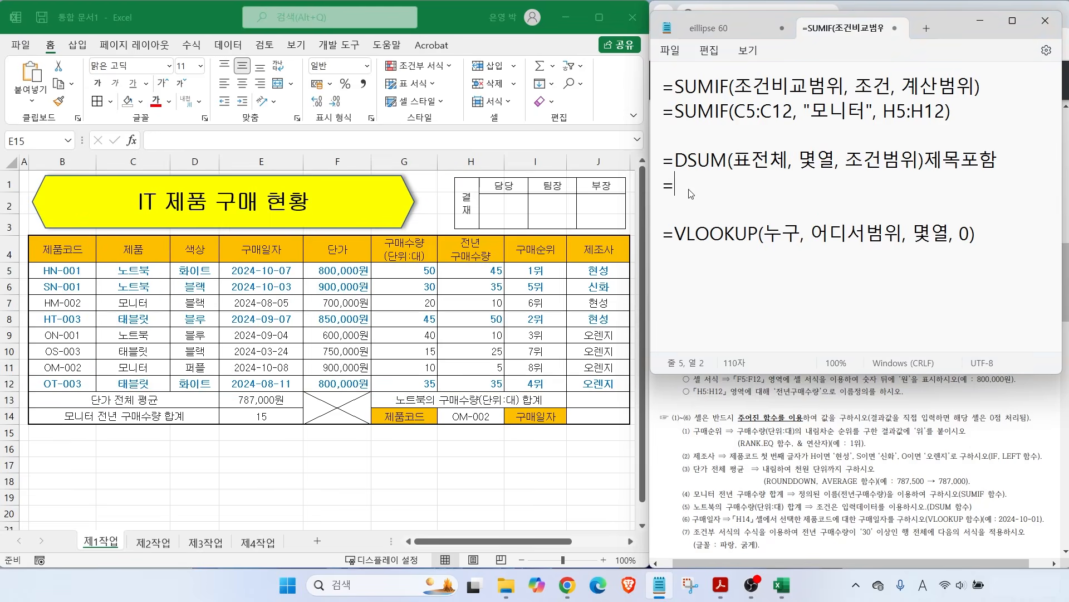
text(DSUM(B4:J12)
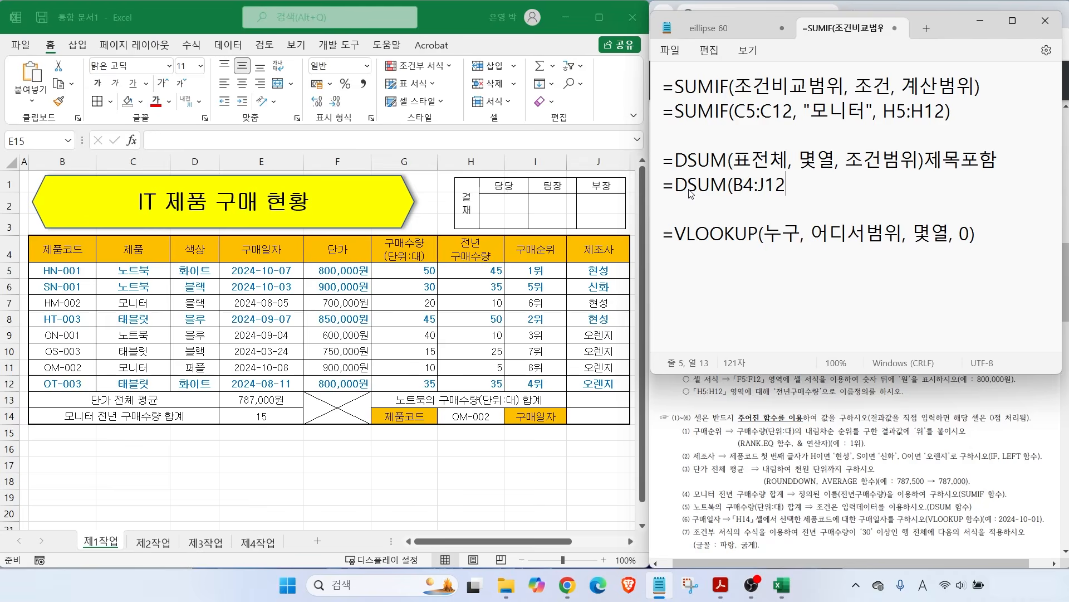
text(, 6, C4:C5))
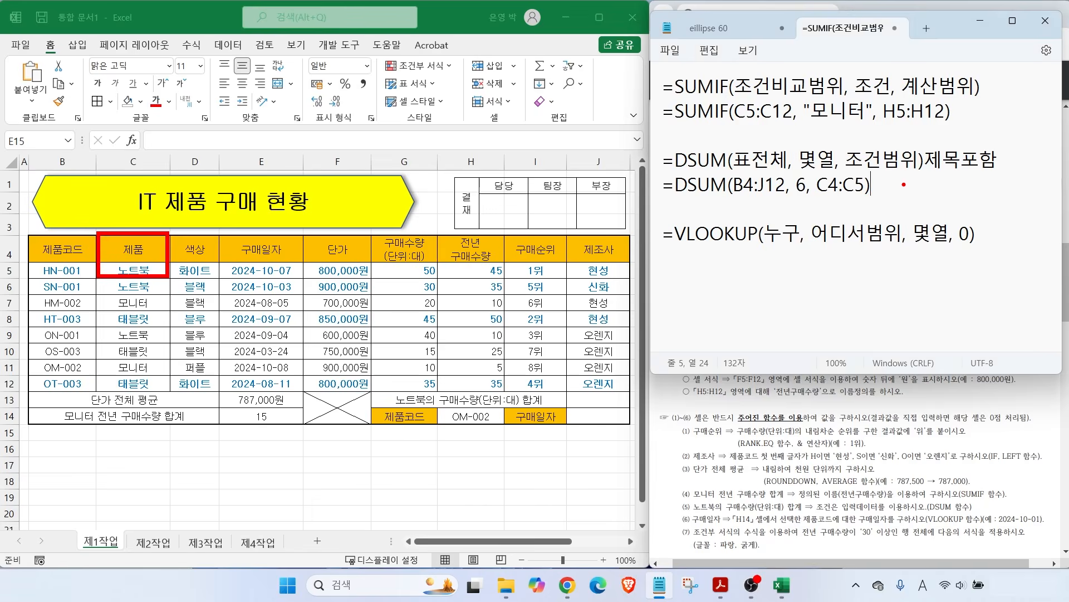
Step: Clear the annotations and return to the Excel workbook
key(Escape)
click(594, 400)
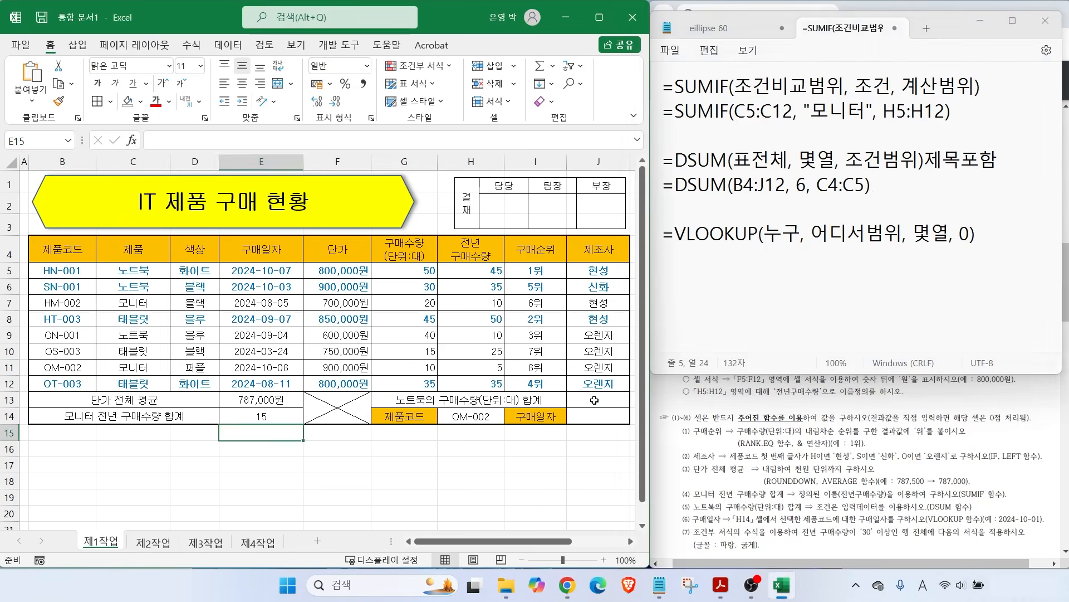
Step: Enter =DSUM(B4:J12,G4,C4:C5) in J13, giving the notebook total of 120
click(594, 400)
text(=DSUM()
drag(90, 232, 612, 392)
text(,)
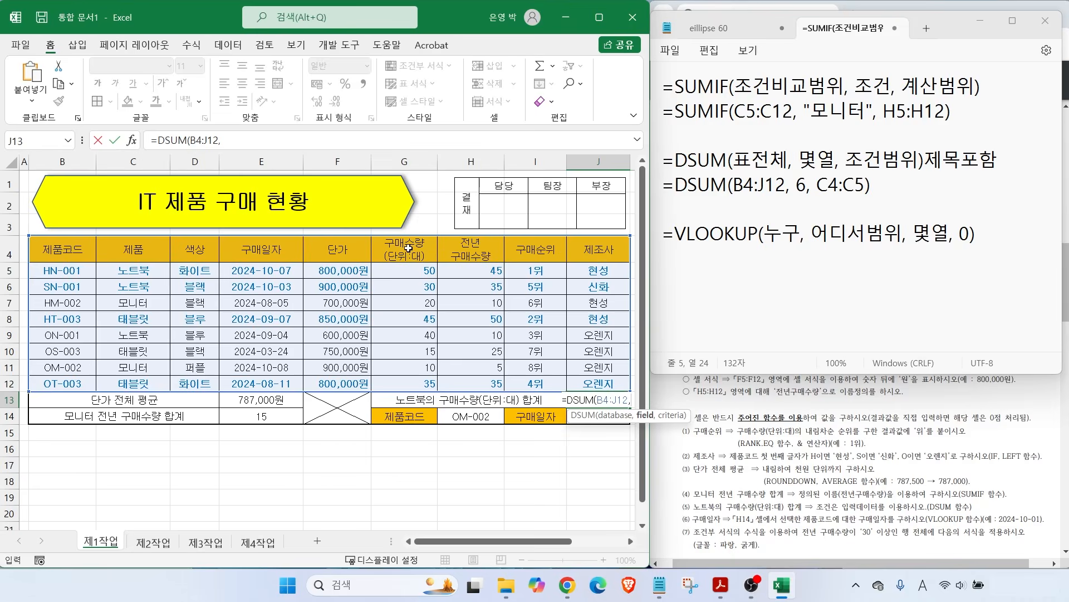
click(409, 248)
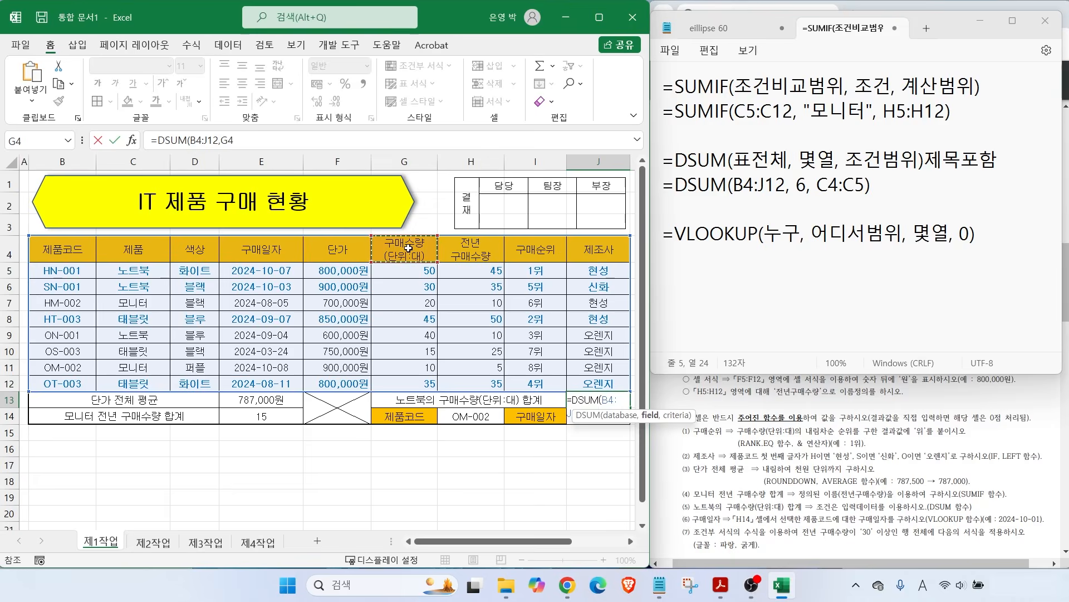
text(,)
drag(129, 253, 136, 270)
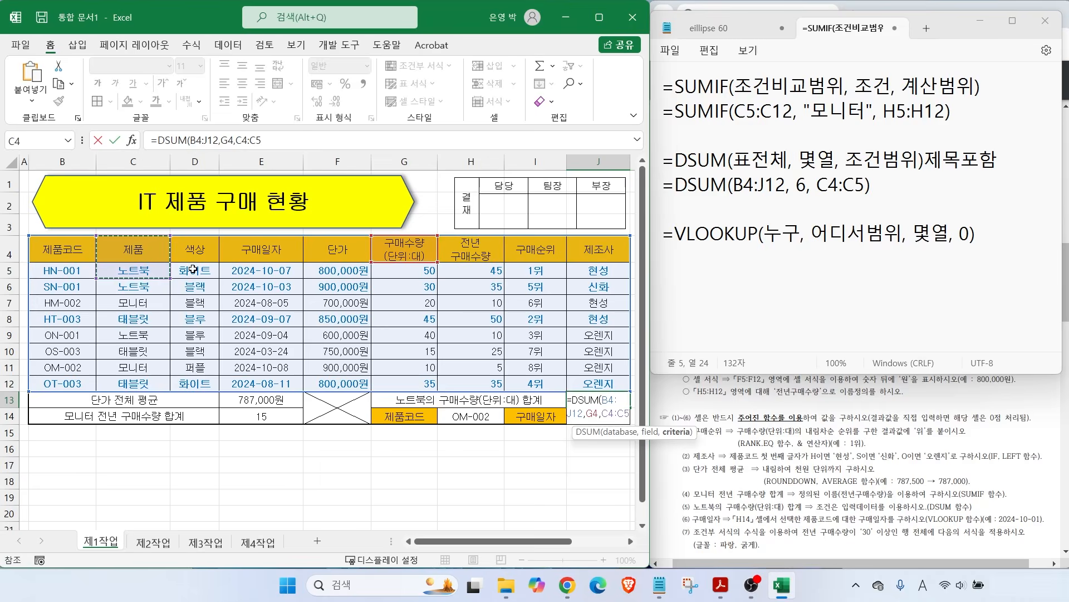
key(Return)
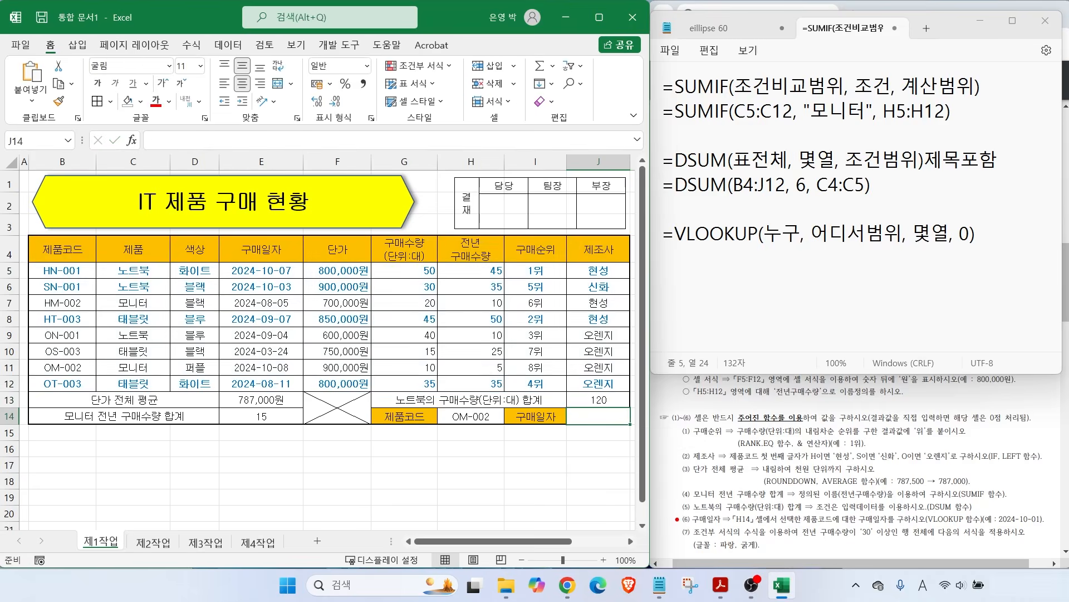
drag(694, 524, 761, 524)
Step: Point out the VLOOKUP 구매일자 task in the exam PDF
drag(925, 525, 996, 524)
mouse_move(827, 521)
mouse_down()
mouse_move(807, 526)
mouse_move(829, 510)
mouse_move(832, 521)
mouse_move(891, 526)
mouse_move(881, 530)
mouse_up()
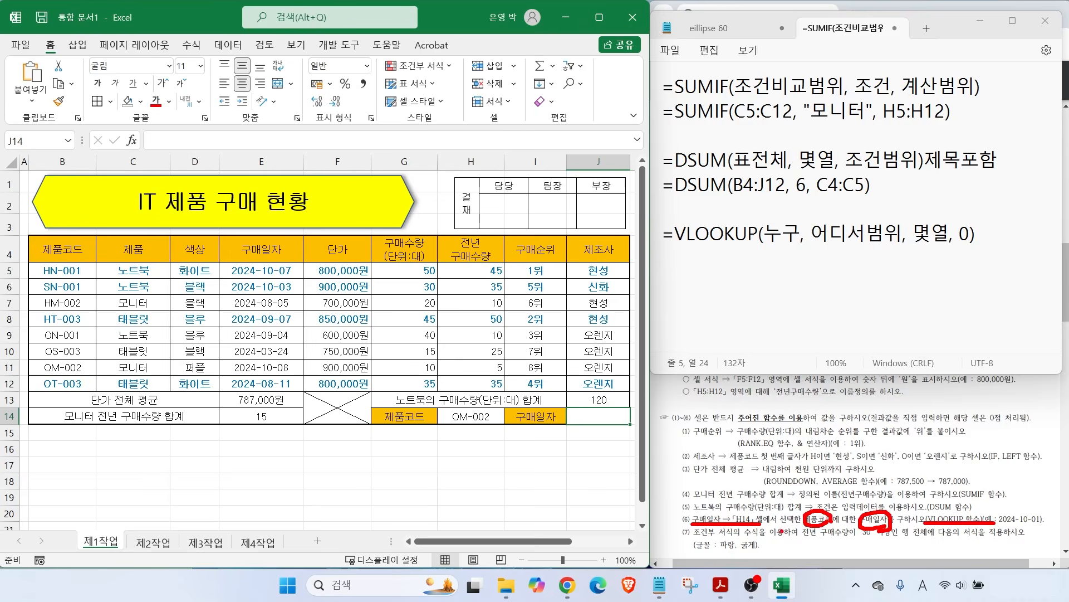
mouse_move(756, 527)
mouse_down()
mouse_move(740, 508)
mouse_move(761, 523)
mouse_up()
drag(741, 498, 775, 248)
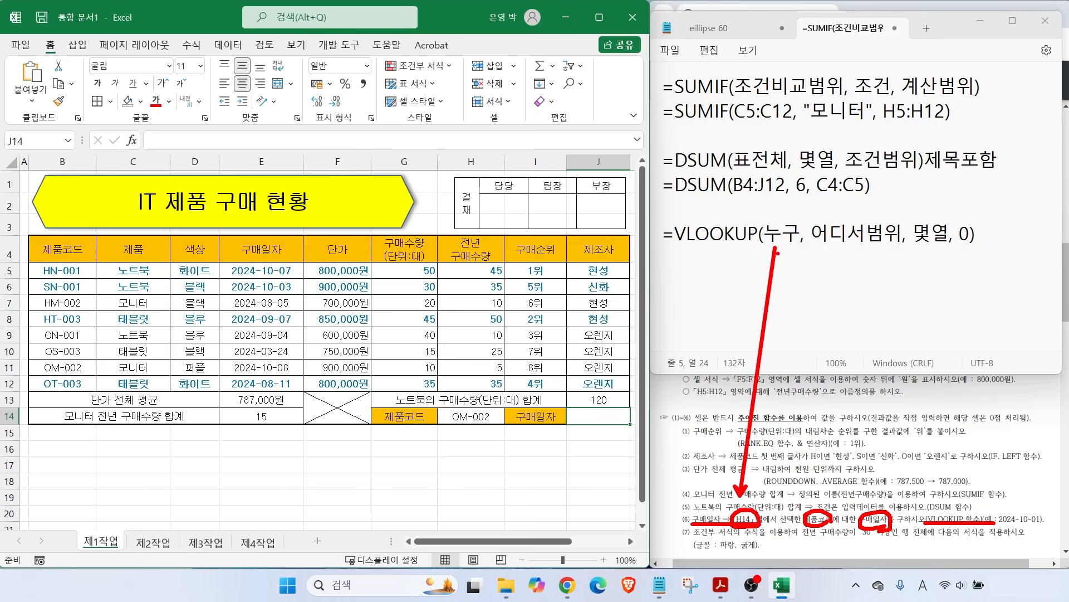
drag(795, 503, 901, 540)
drag(860, 505, 858, 244)
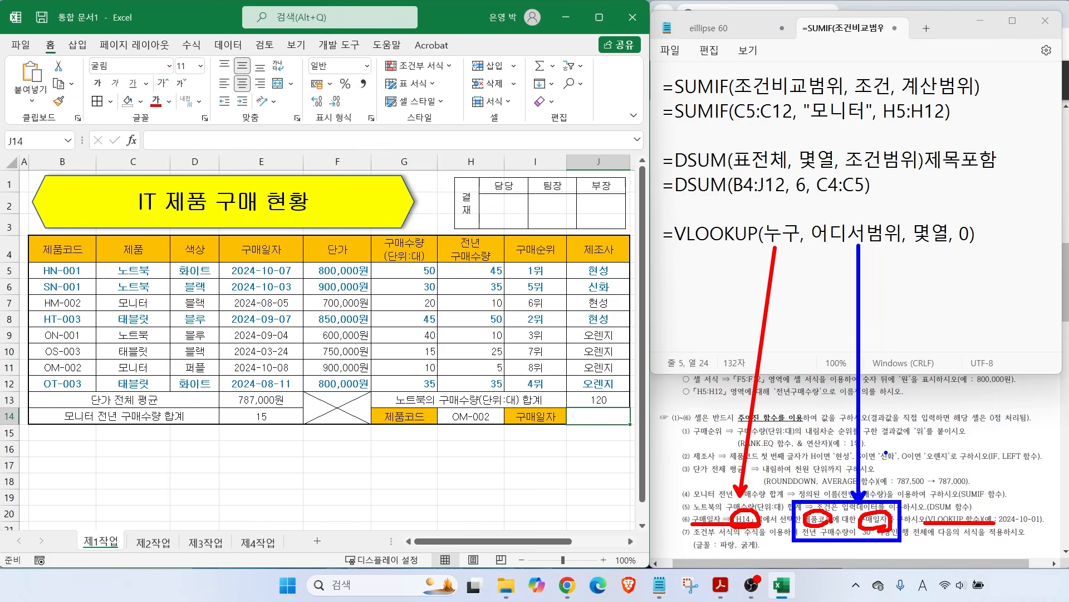
key(Escape)
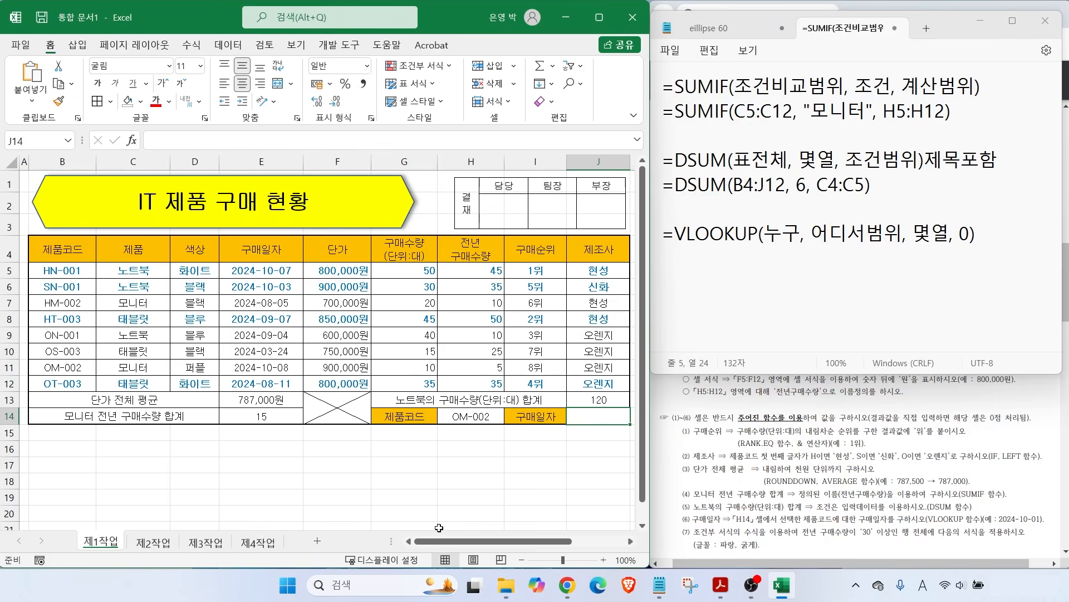
click(673, 259)
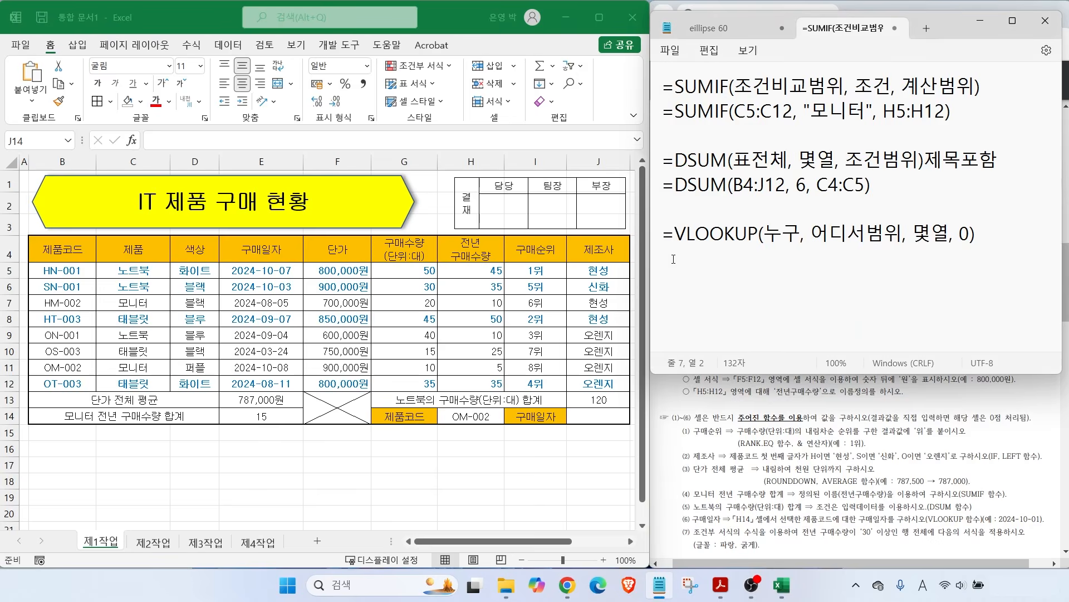
Step: On a new line under the VLOOKUP syntax, type =VLOOKUP(H14, B5:E12,
click(982, 235)
key(Return)
text(=VLOOKUP(H14,)
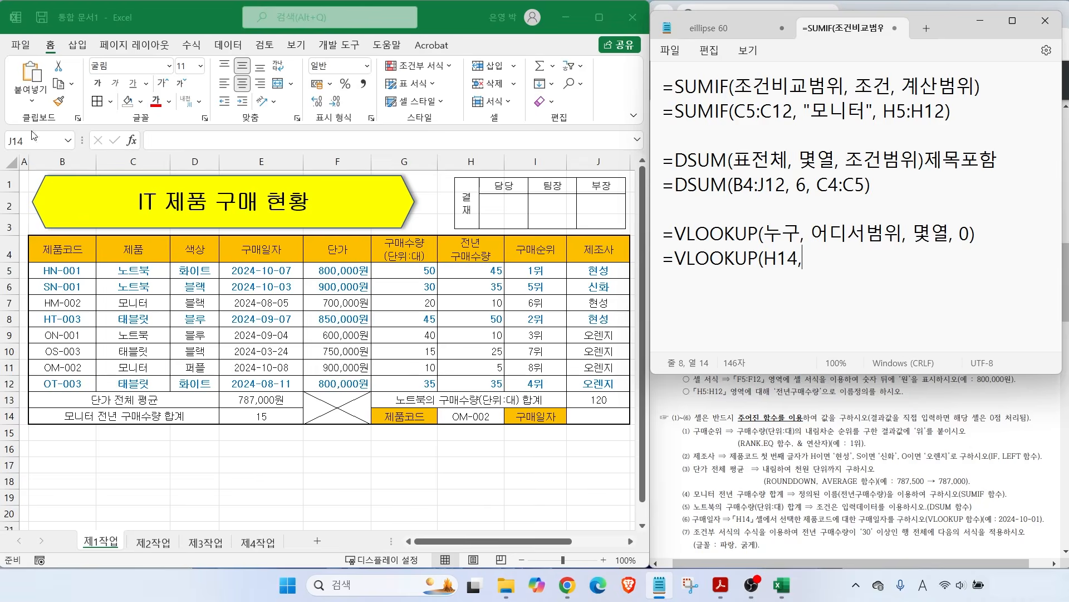
drag(61, 234, 94, 195)
drag(262, 255, 311, 185)
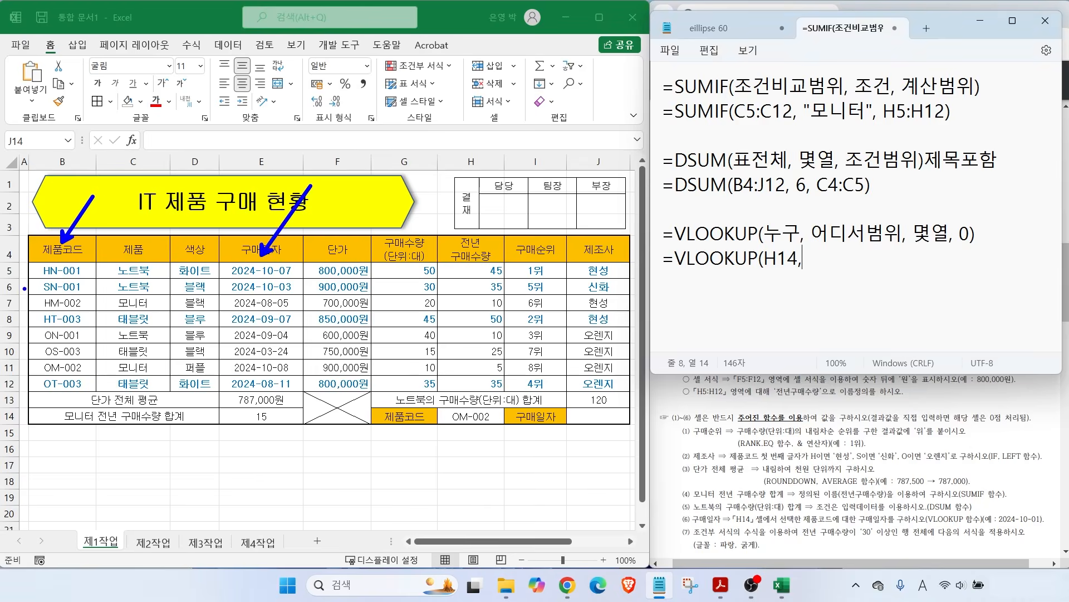
drag(27, 261, 305, 389)
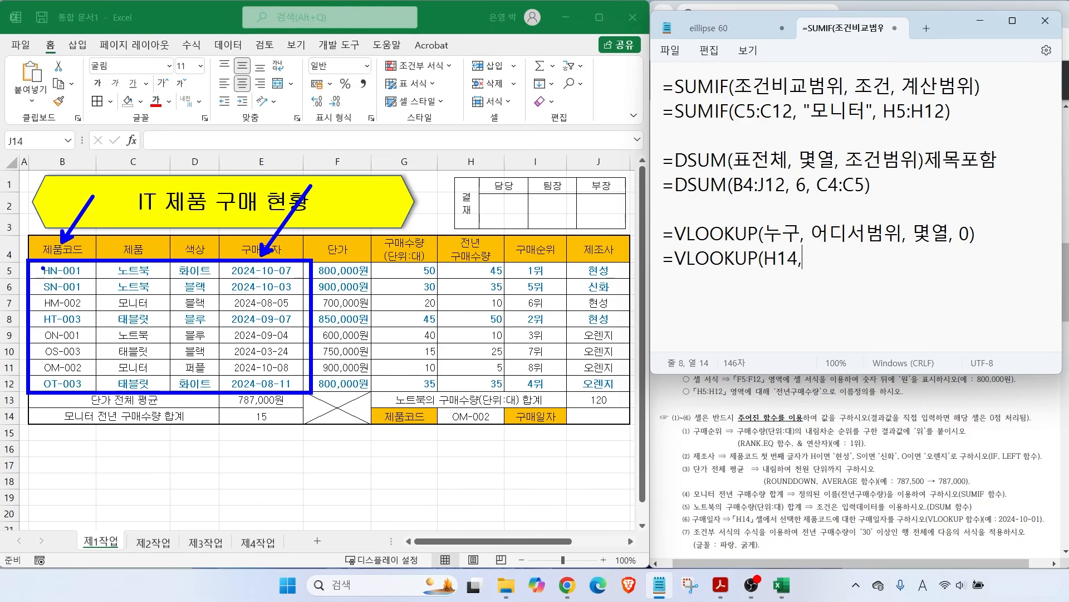
mouse_move(45, 268)
mouse_down()
mouse_move(120, 353)
mouse_move(243, 361)
mouse_up()
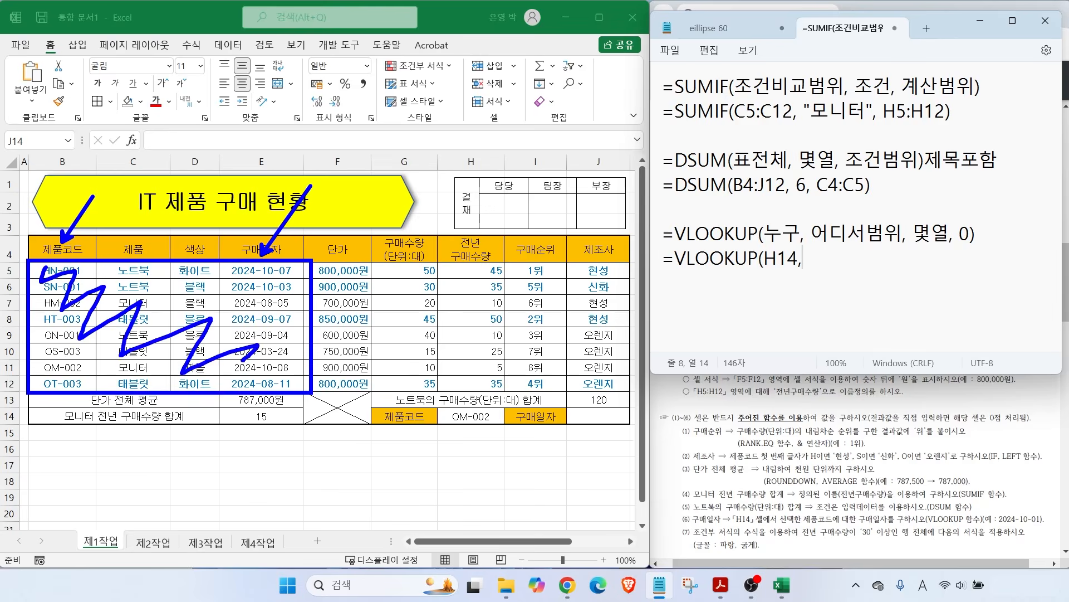
key(Escape)
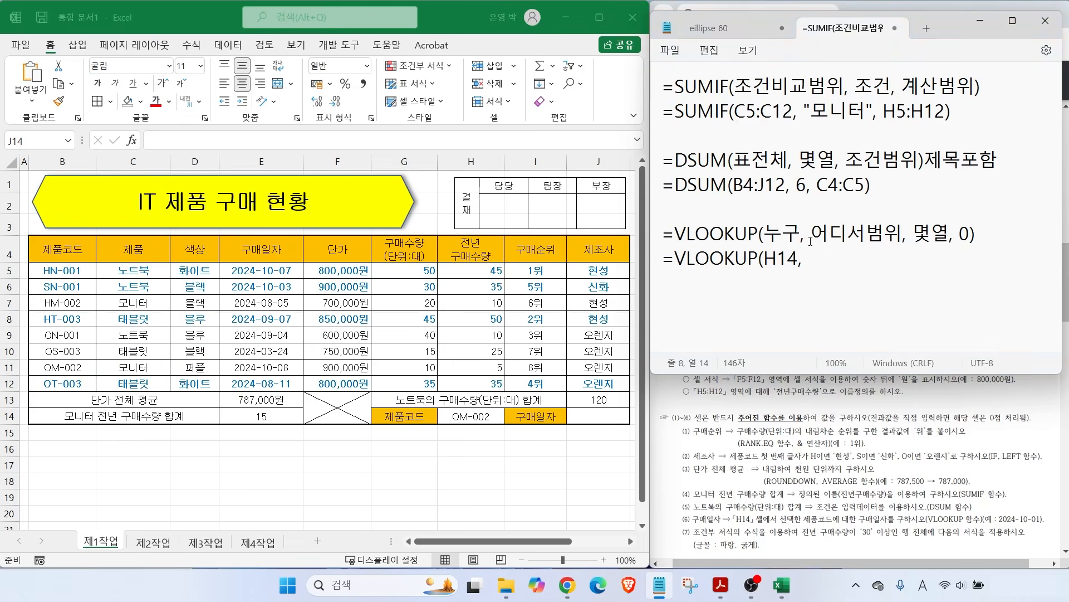
text(B5:E12,)
Step: Number the table columns 1–4 up to 구매일자 and finish the line with 4, 0)
drag(28, 259, 309, 401)
drag(74, 284, 62, 303)
drag(127, 284, 156, 308)
mouse_move(202, 281)
mouse_down()
mouse_move(214, 306)
mouse_move(196, 315)
mouse_up()
mouse_move(271, 290)
mouse_down()
mouse_move(293, 273)
mouse_move(297, 301)
mouse_up()
drag(292, 287, 295, 308)
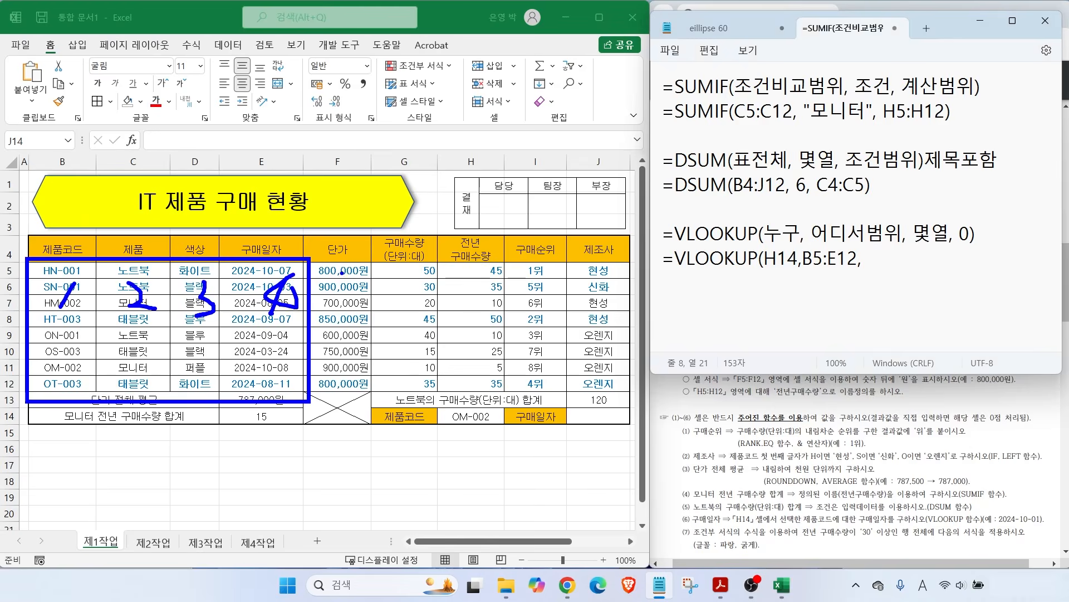
key(Escape)
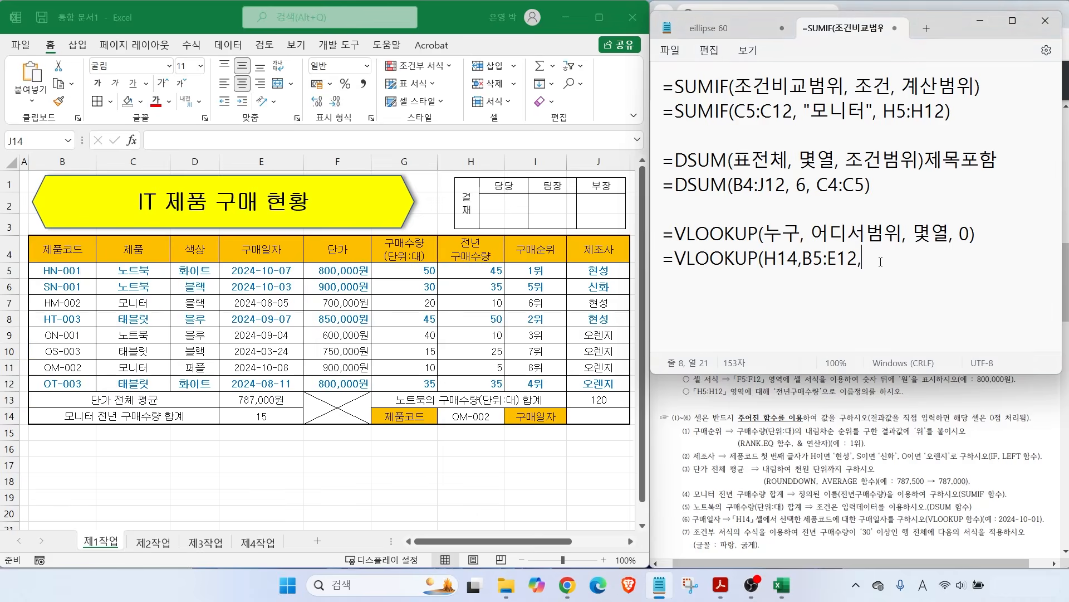
text(4, 0))
click(801, 262)
click(602, 415)
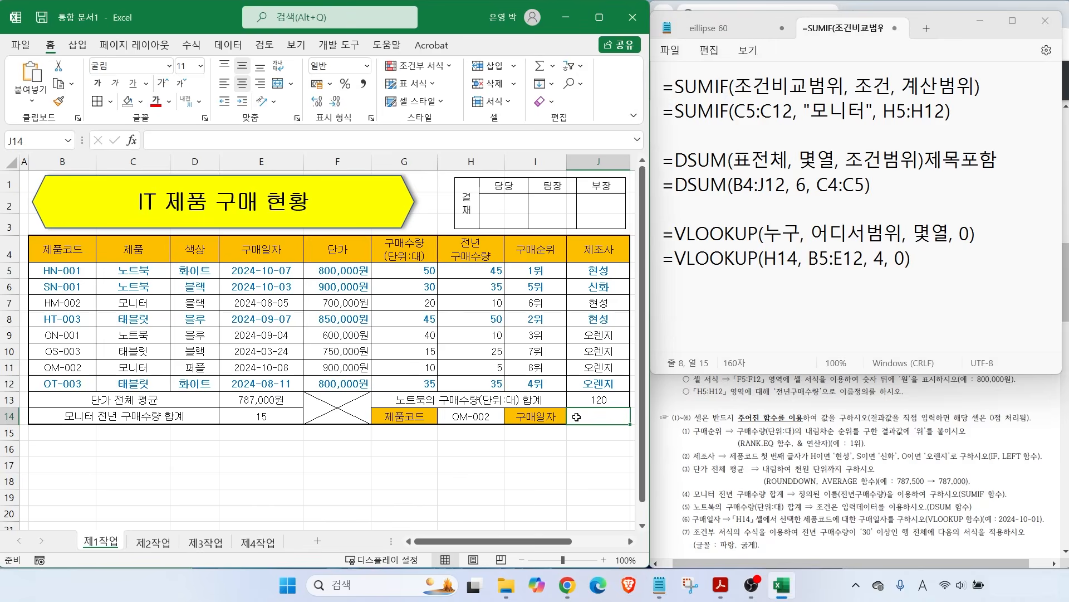
Step: Enter =VLOOKUP(H14,B5:E12,4,0) in J14, returning the serial 45573
text(=)
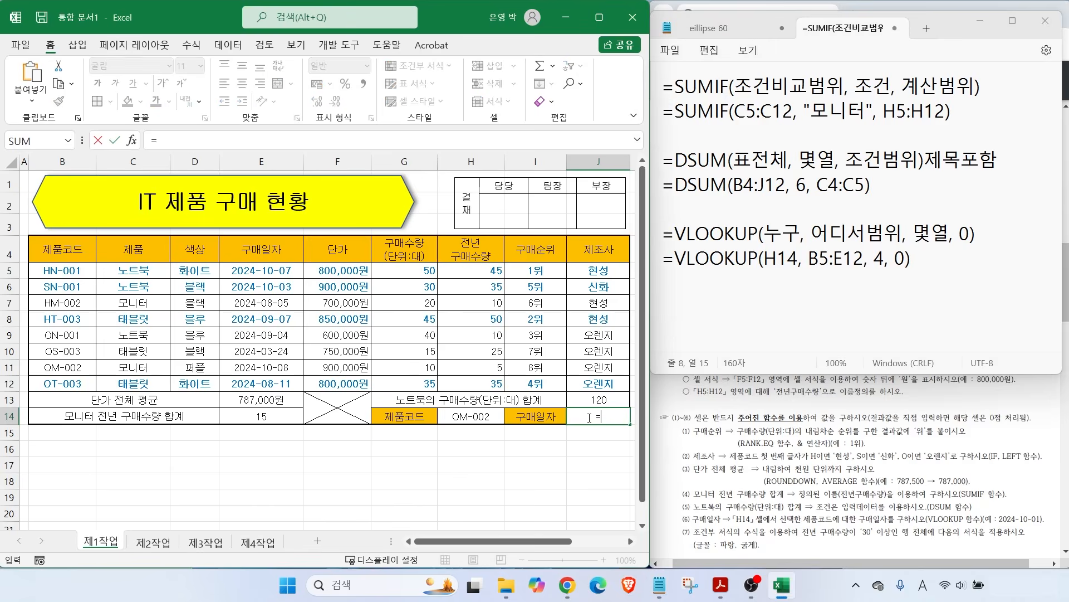
text(VL)
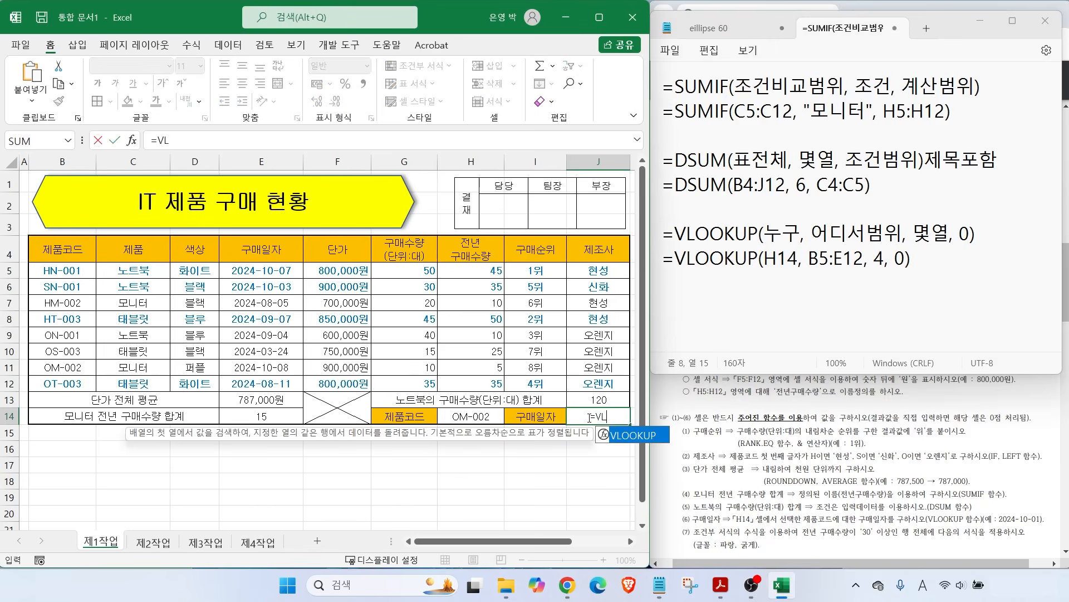
double_click(630, 436)
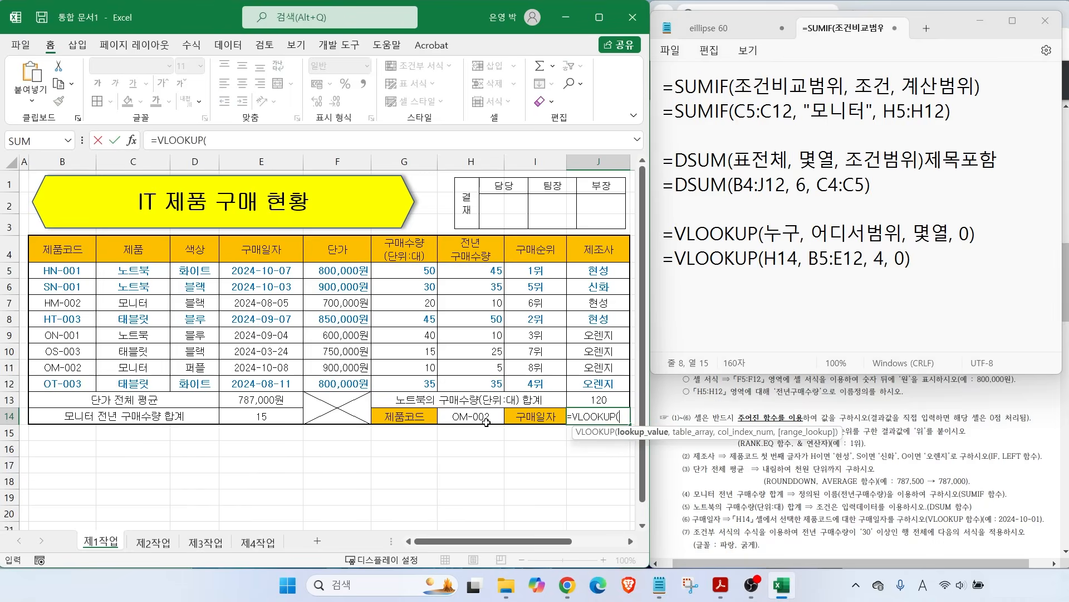
click(466, 415)
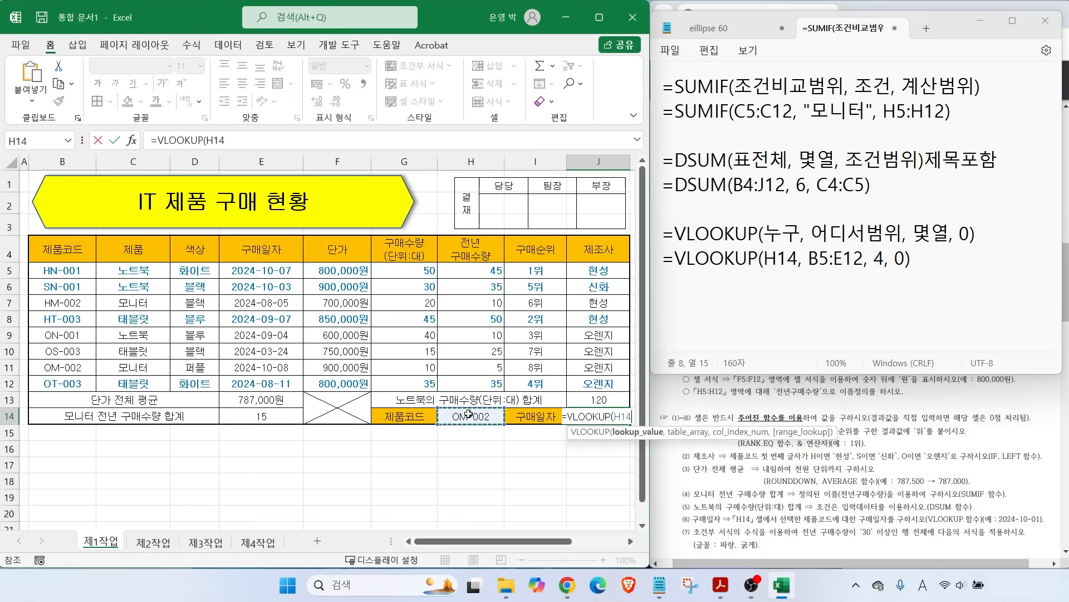
text(,)
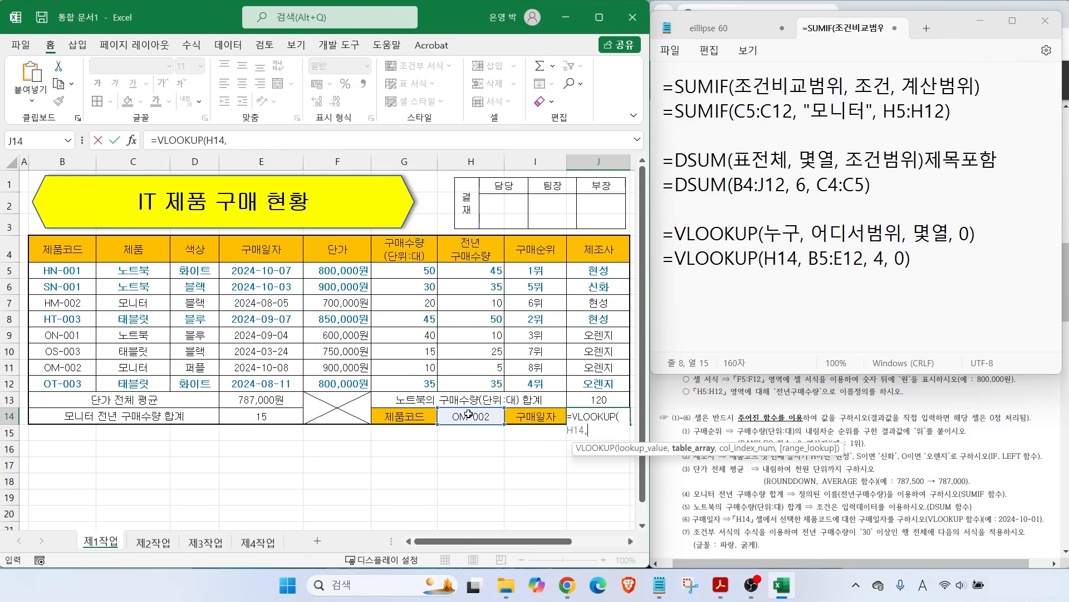
drag(56, 270, 279, 384)
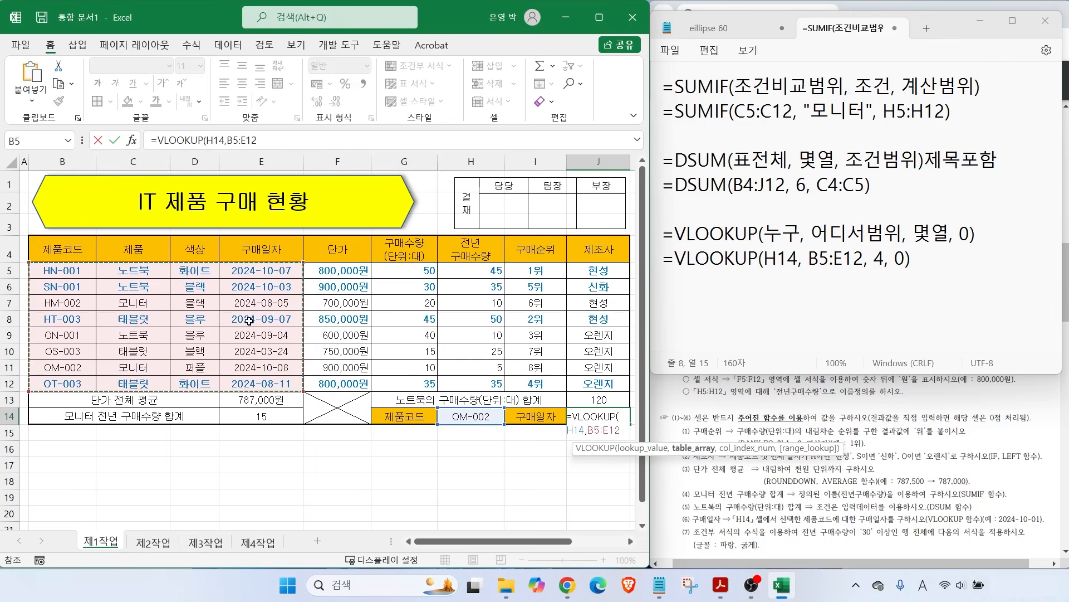
text(,4)
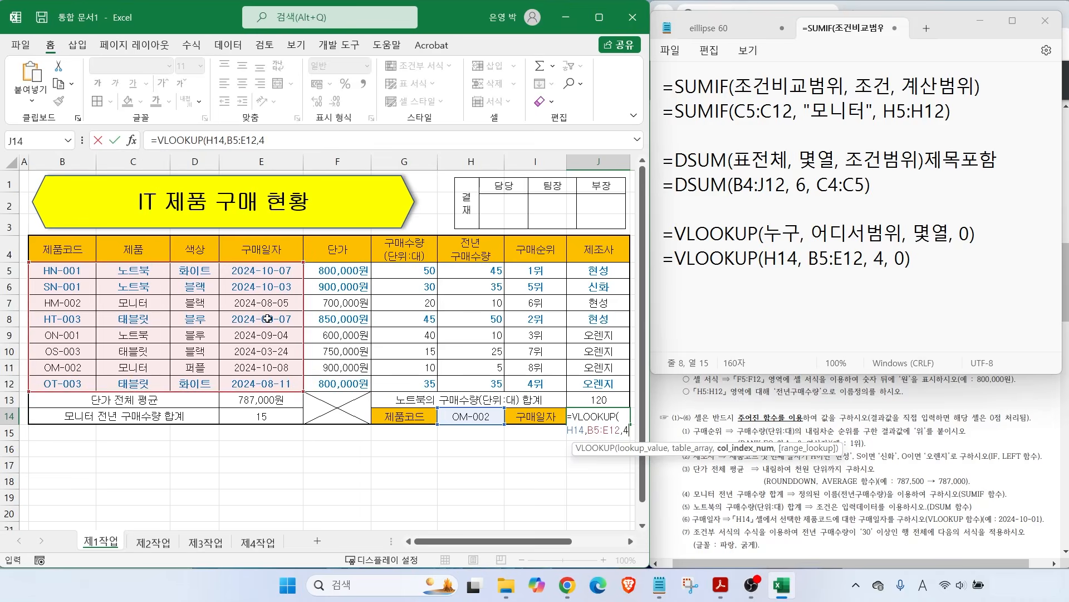
text(,)
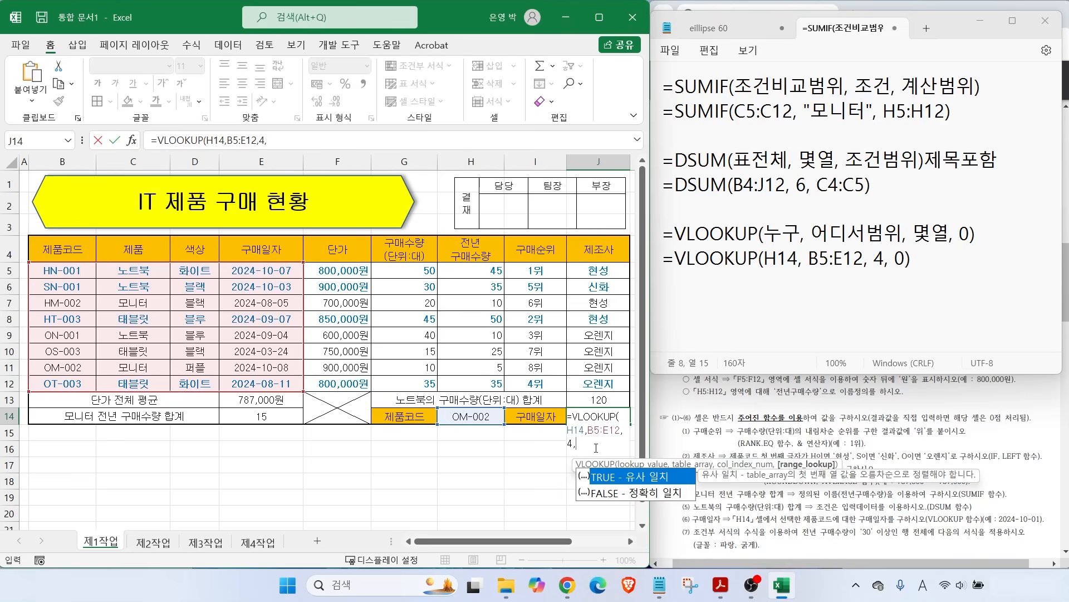
text(0))
key(Return)
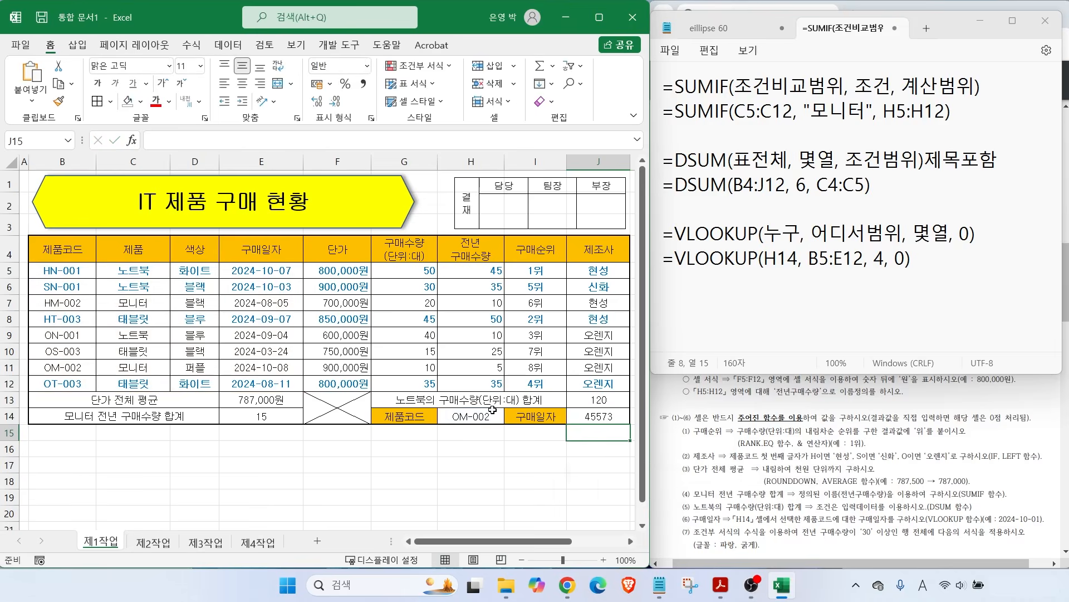
drag(596, 423, 549, 480)
Step: Apply the Short Date number format to J14
click(602, 412)
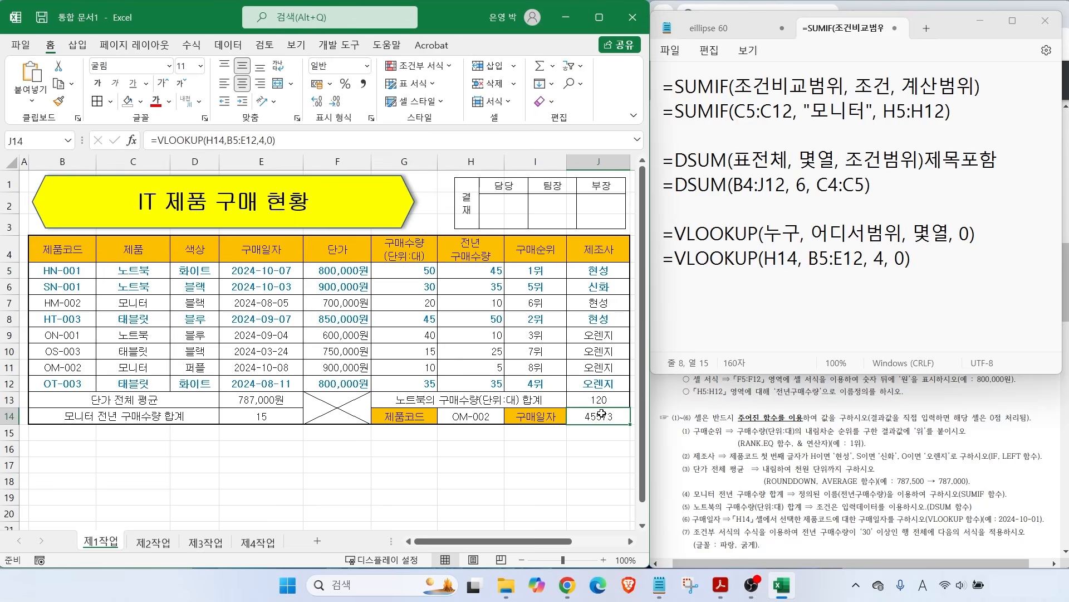
mouse_move(345, 89)
mouse_down()
mouse_move(297, 71)
mouse_move(349, 90)
mouse_up()
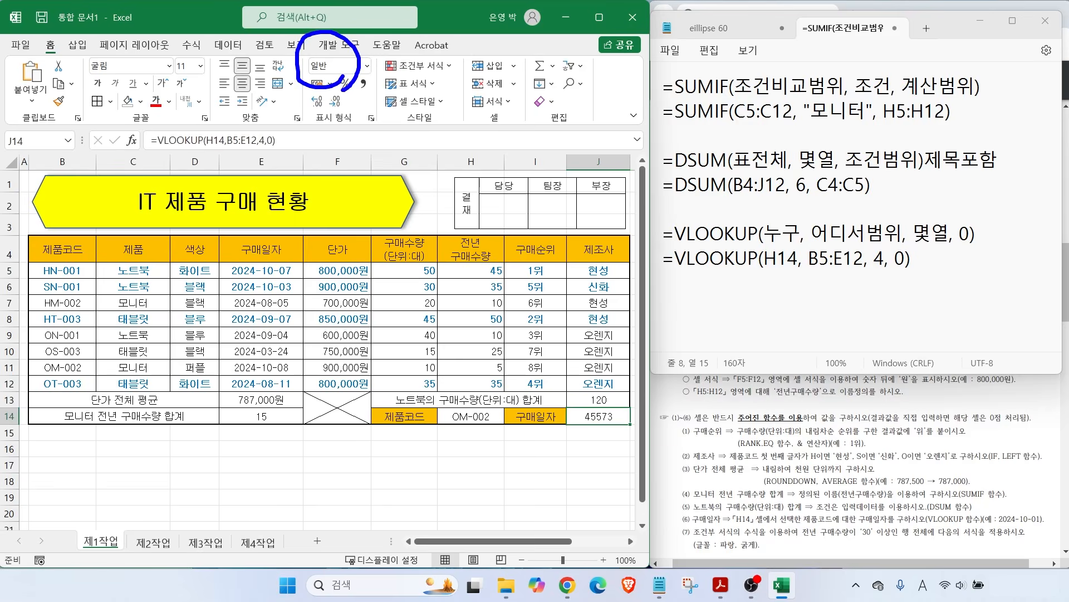
click(367, 65)
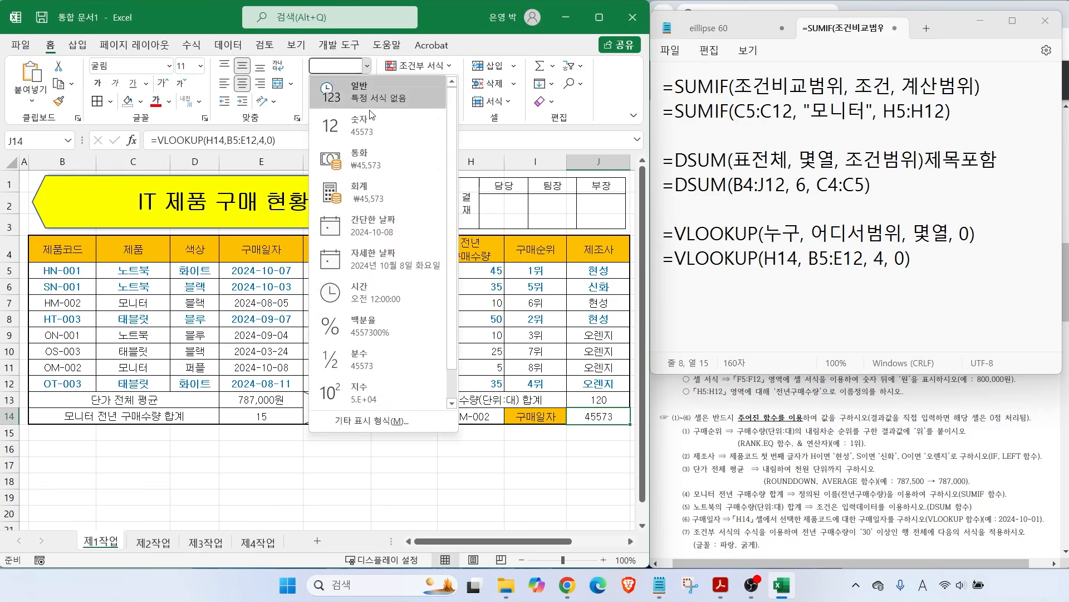
click(373, 226)
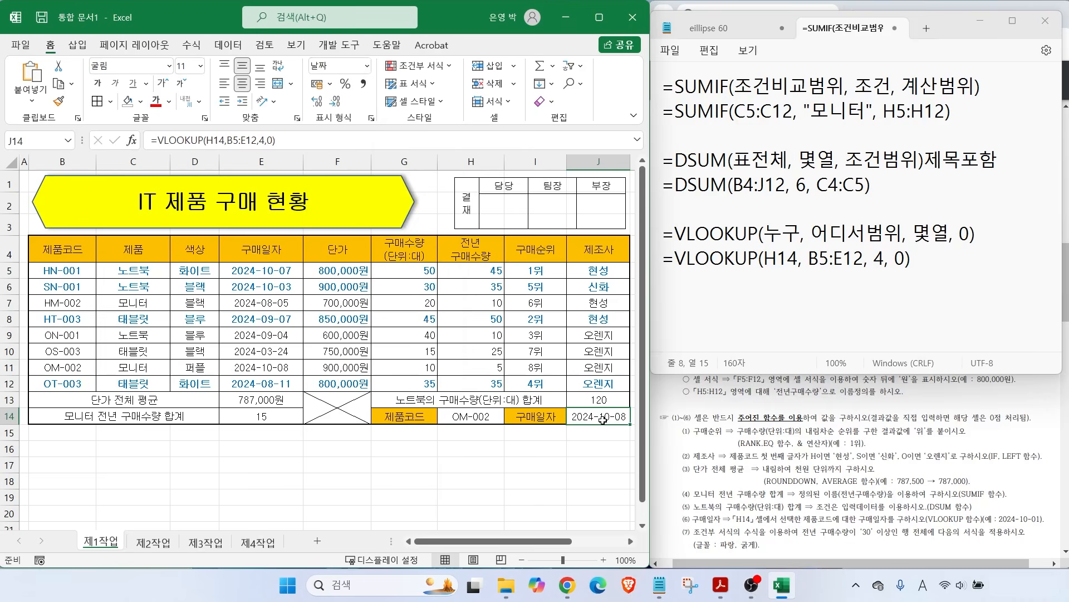
Step: Show that 2024-10-08 matches the OM-002 row's purchase date
drag(560, 454, 590, 422)
drag(476, 424, 439, 457)
drag(36, 375, 329, 376)
drag(440, 435, 634, 435)
key(Escape)
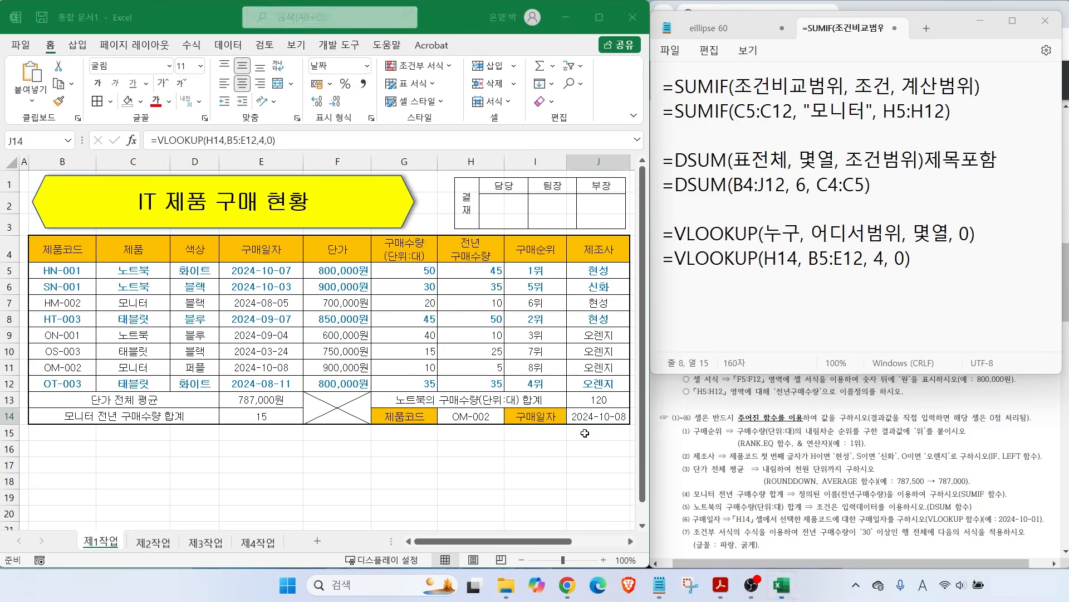
click(444, 466)
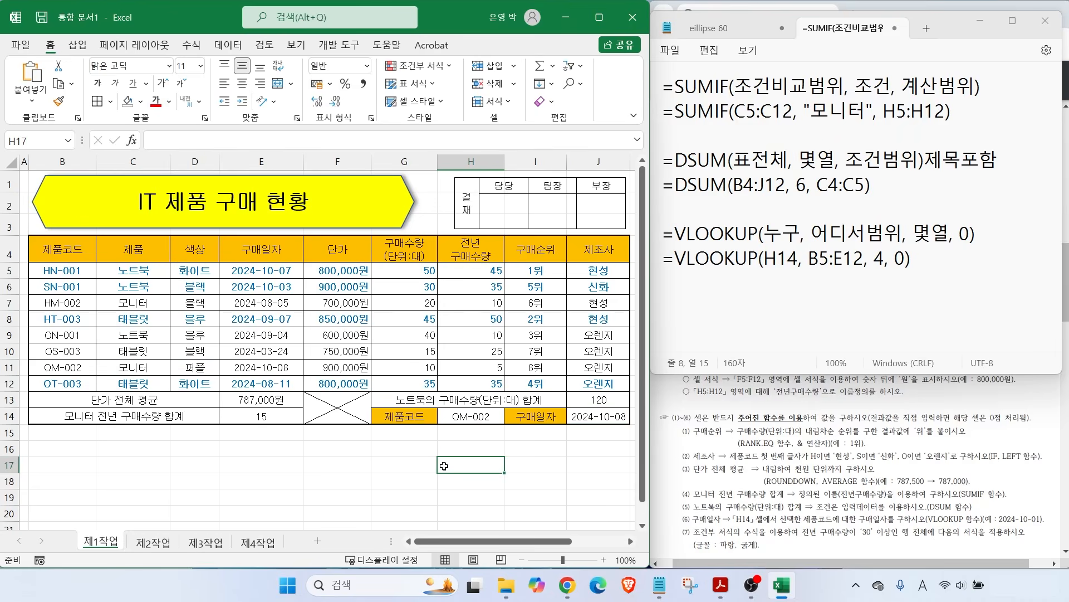